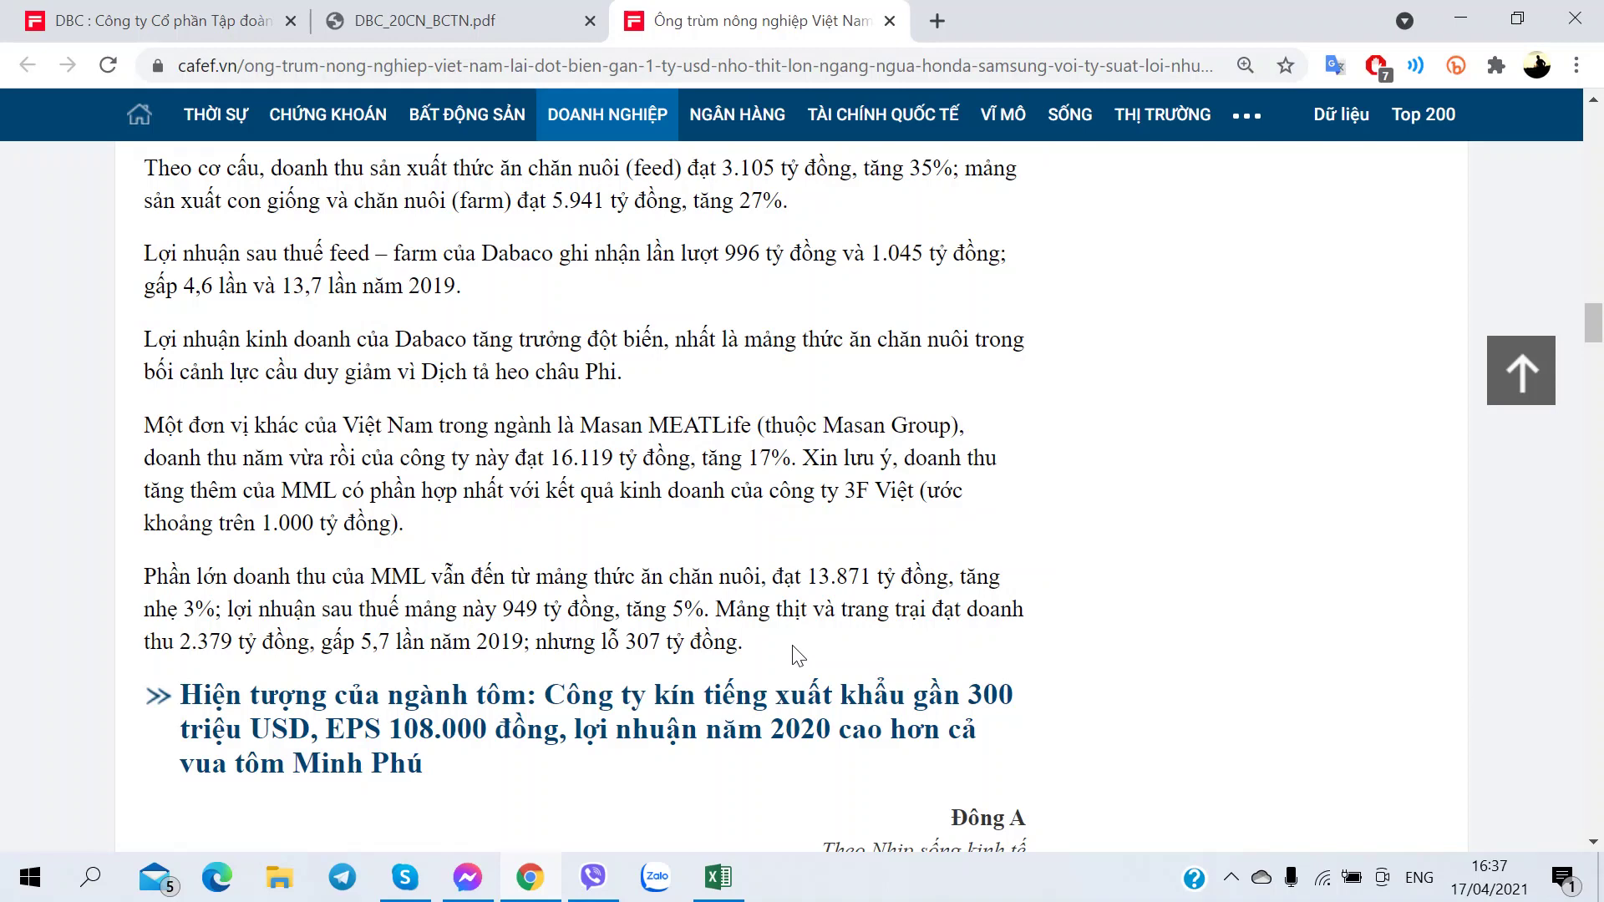
- Switch to the DBC workbook in Excel and enter "Mảng Thịt - Trang trại (Farm)" in cell F60 under the MML feed entry
{"action": "key", "text": "alt+Tab"}
{"action": "left_click", "coordinate": [496, 746]}
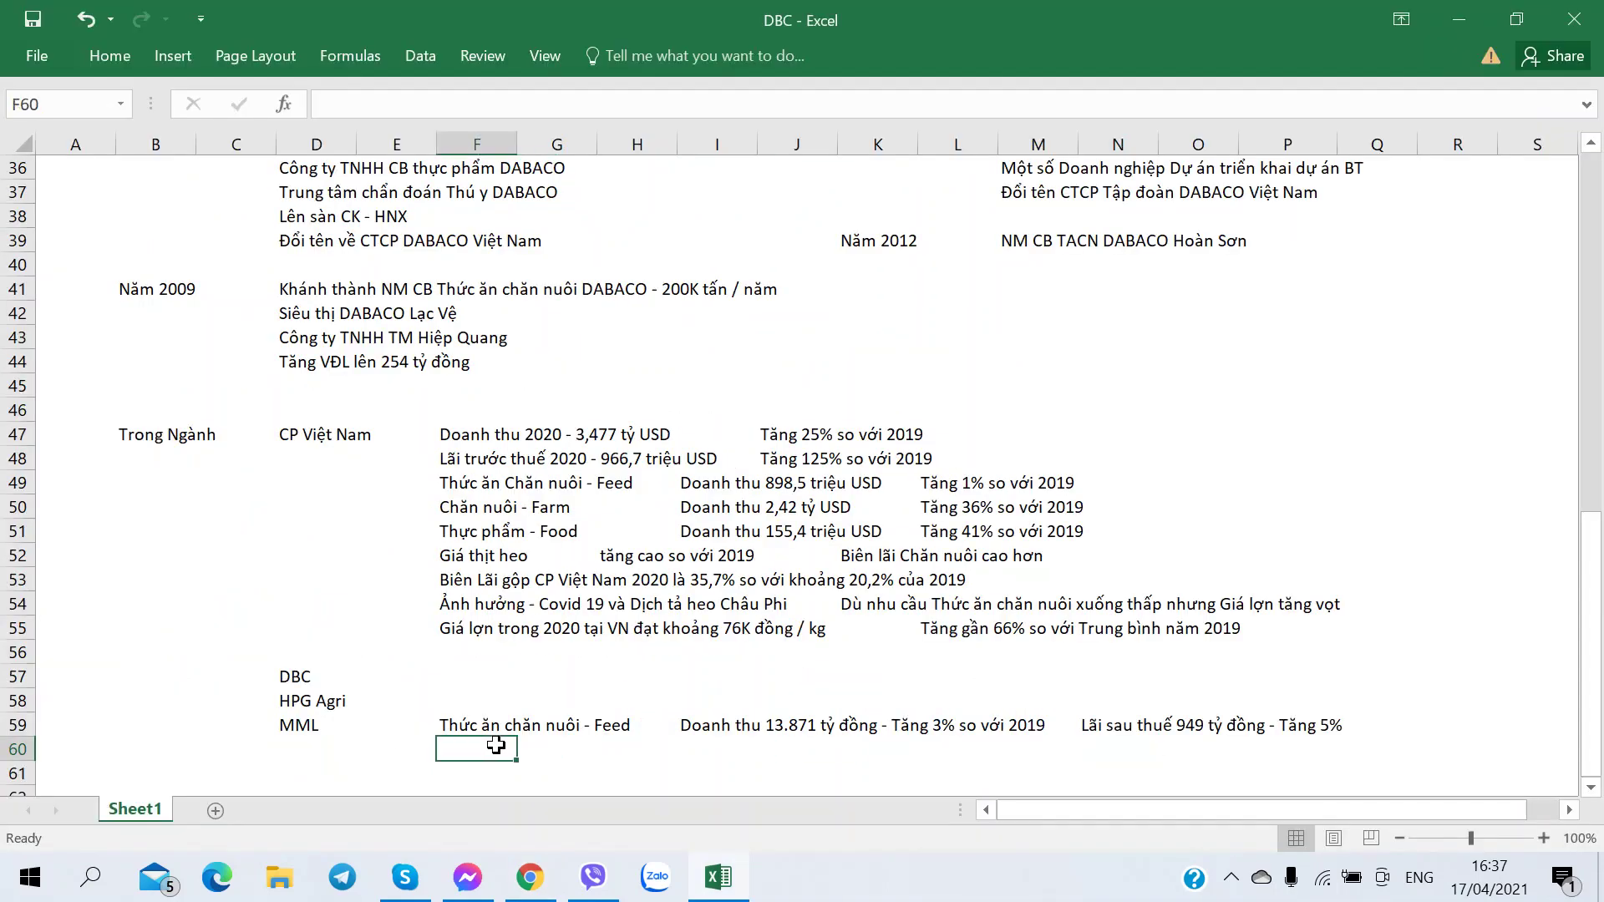
{"action": "type", "text": "Mảng"}
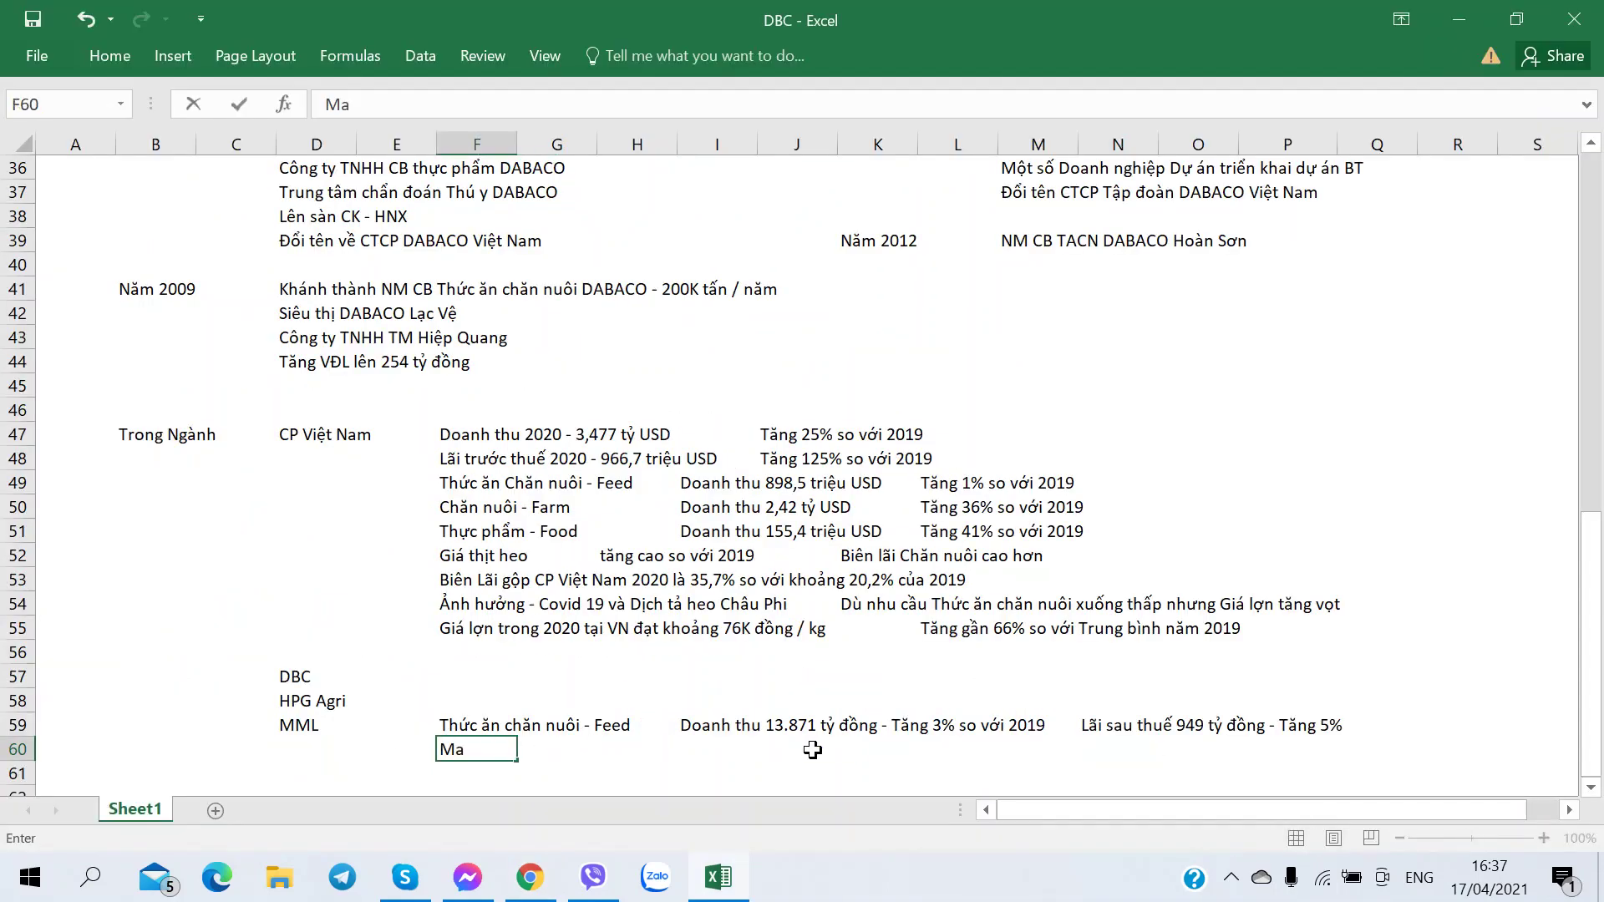
{"action": "type", "text": " Thịt - Trang"}
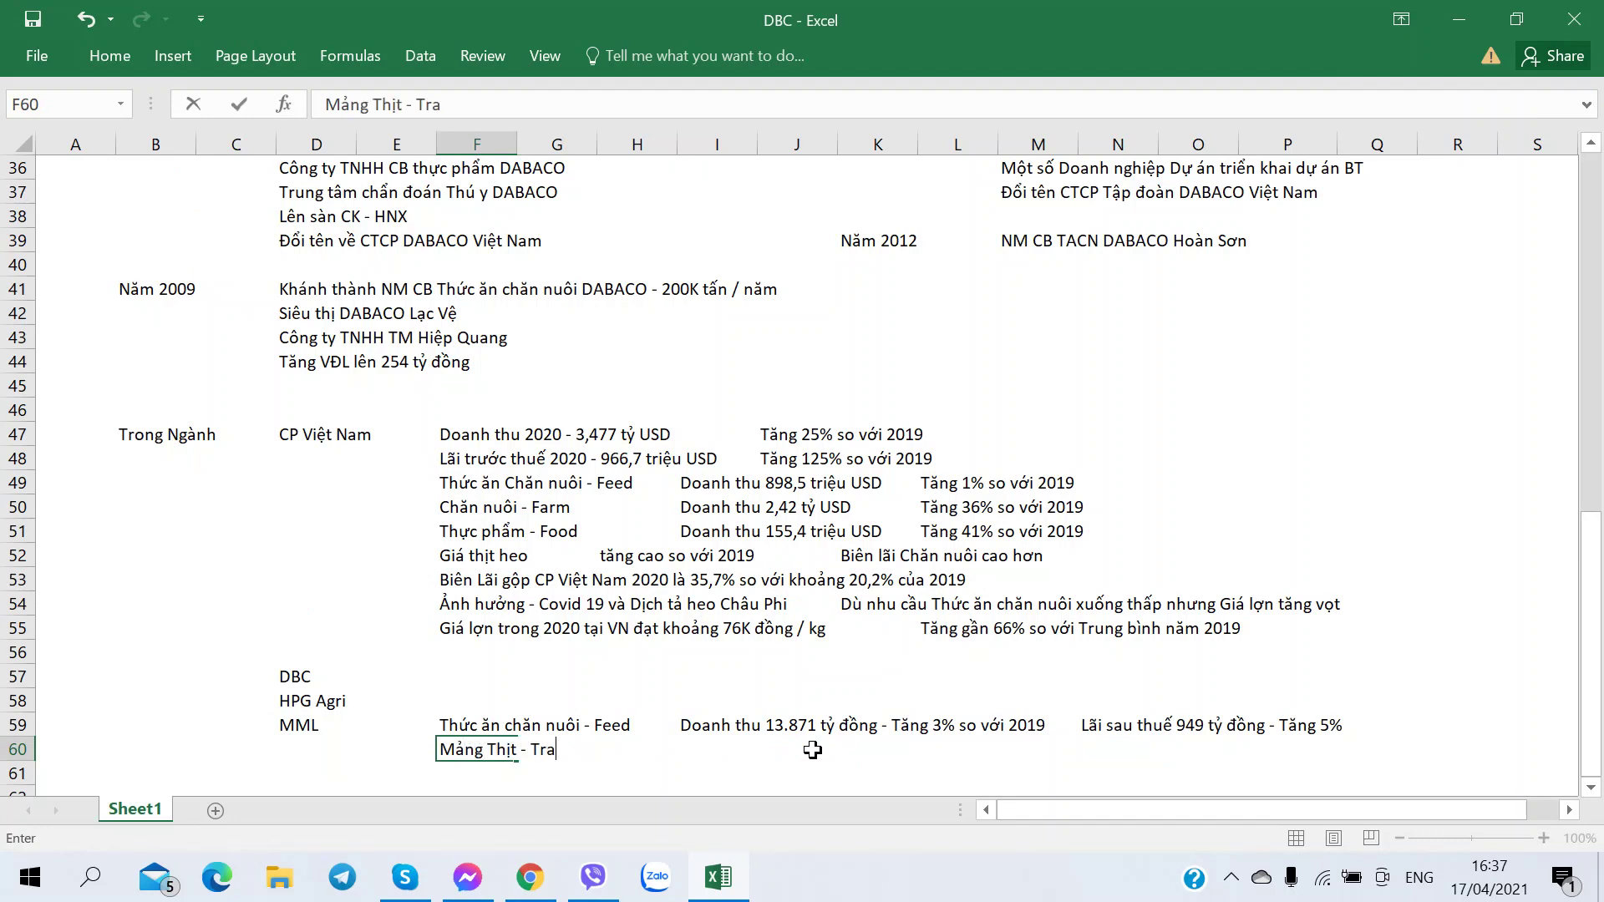
{"action": "type", "text": " trai(Farm)"}
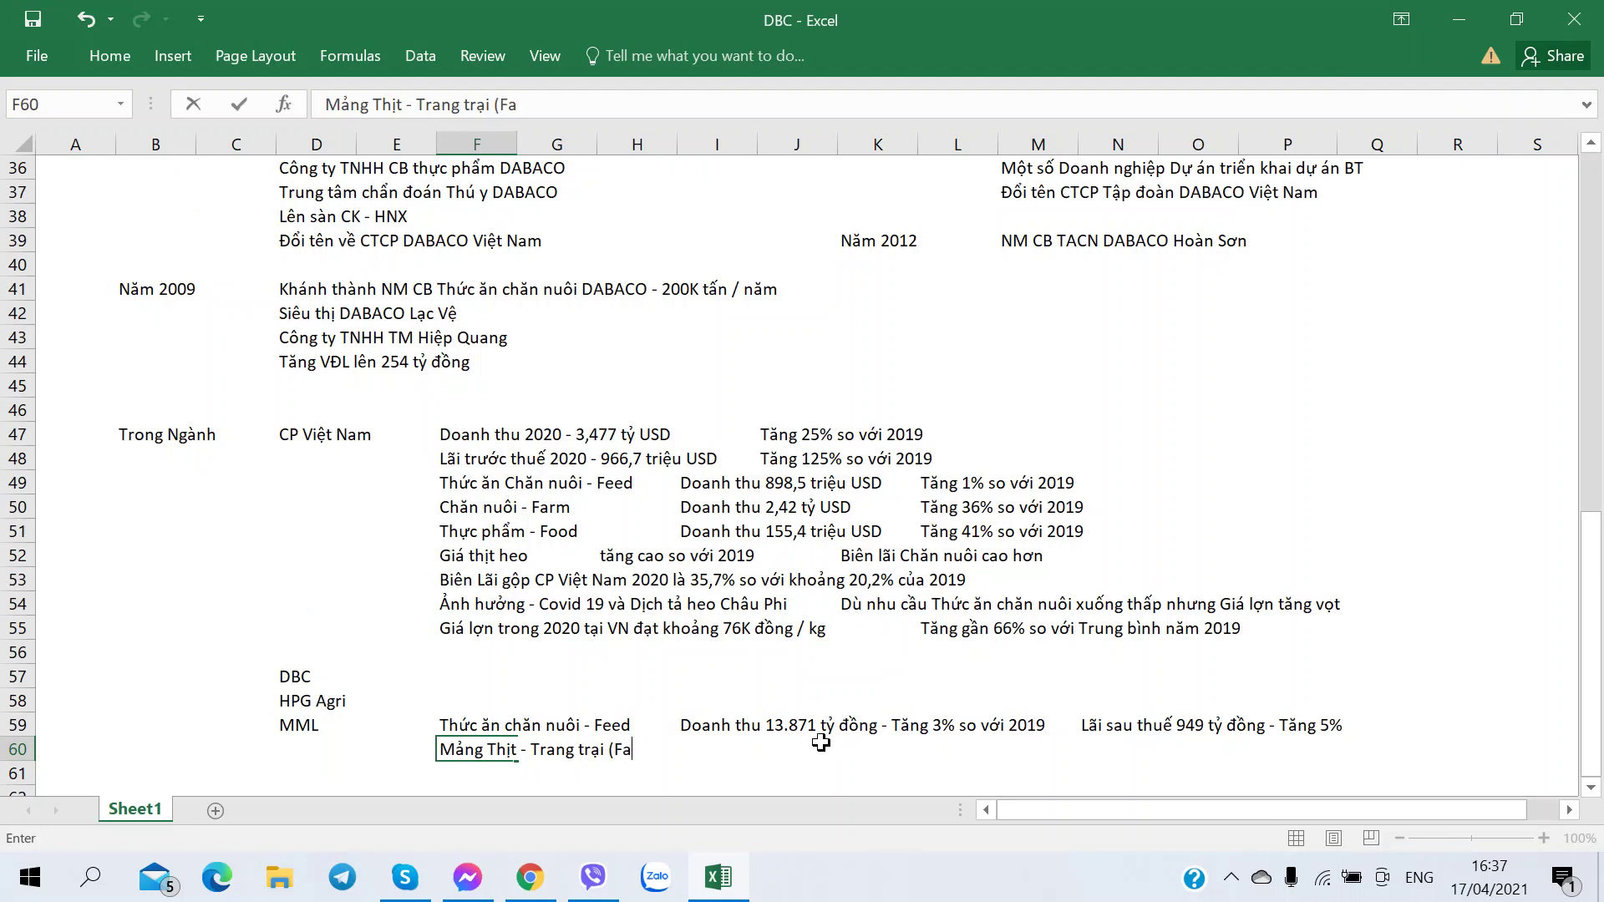
- Enter "Doanh thu 2.379 tỷ đồng - Tăng 5,7 lần so với 2019" in cell I60, taking the figures from the CafeF article
{"action": "left_click", "coordinate": [821, 742]}
{"action": "key", "text": "alt+Tab"}
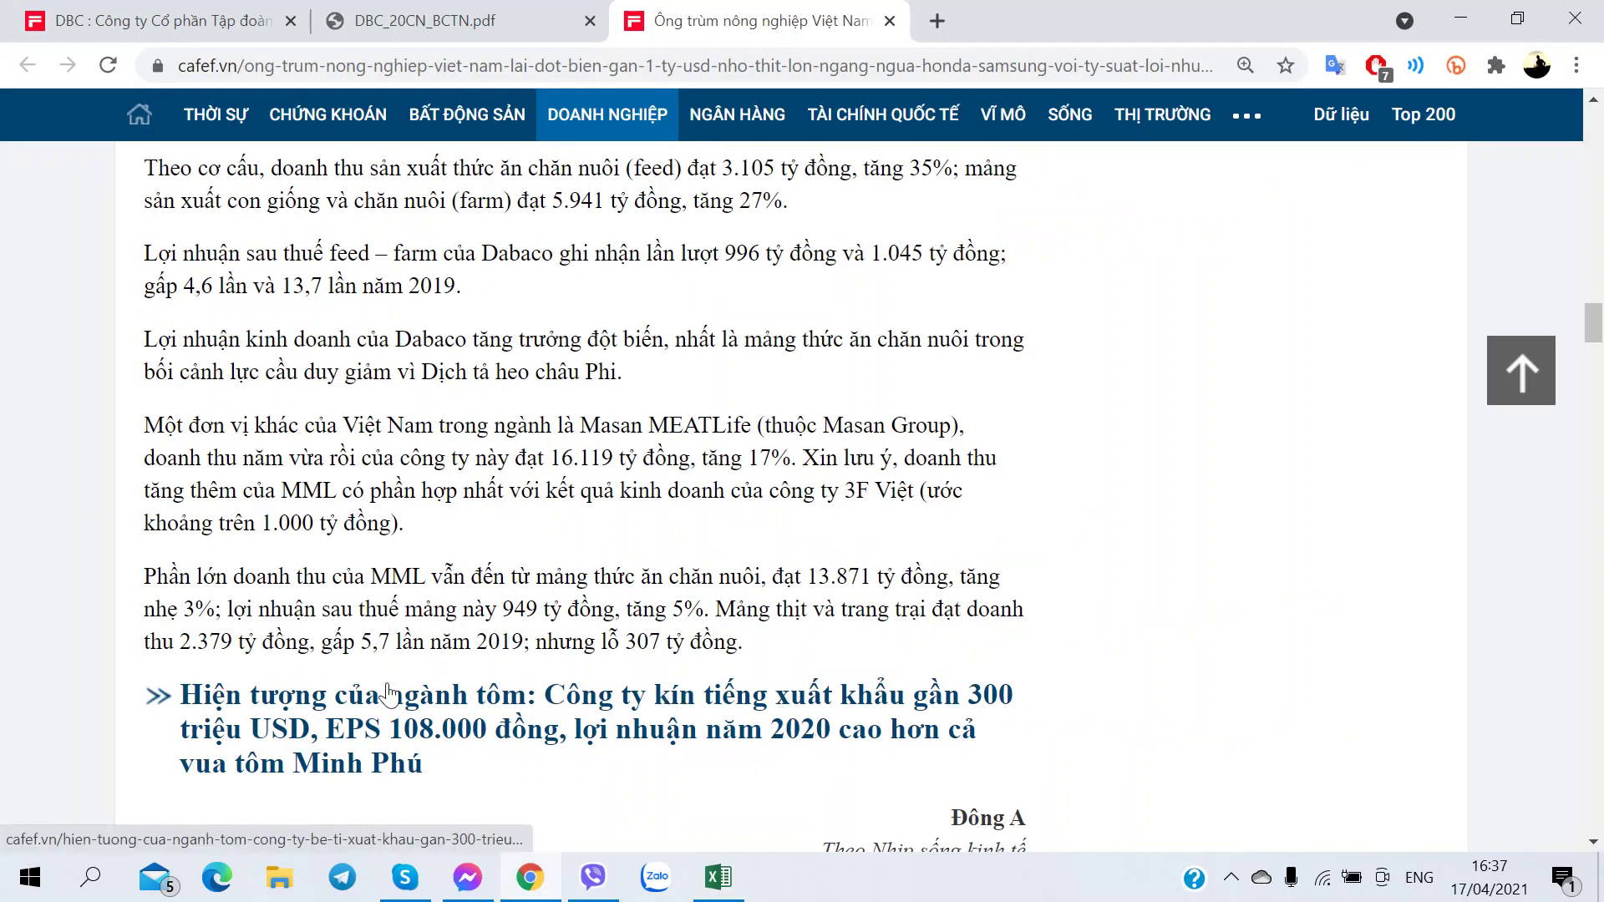
{"action": "key", "text": "alt+Tab"}
{"action": "type", "text": "Doanh thu"}
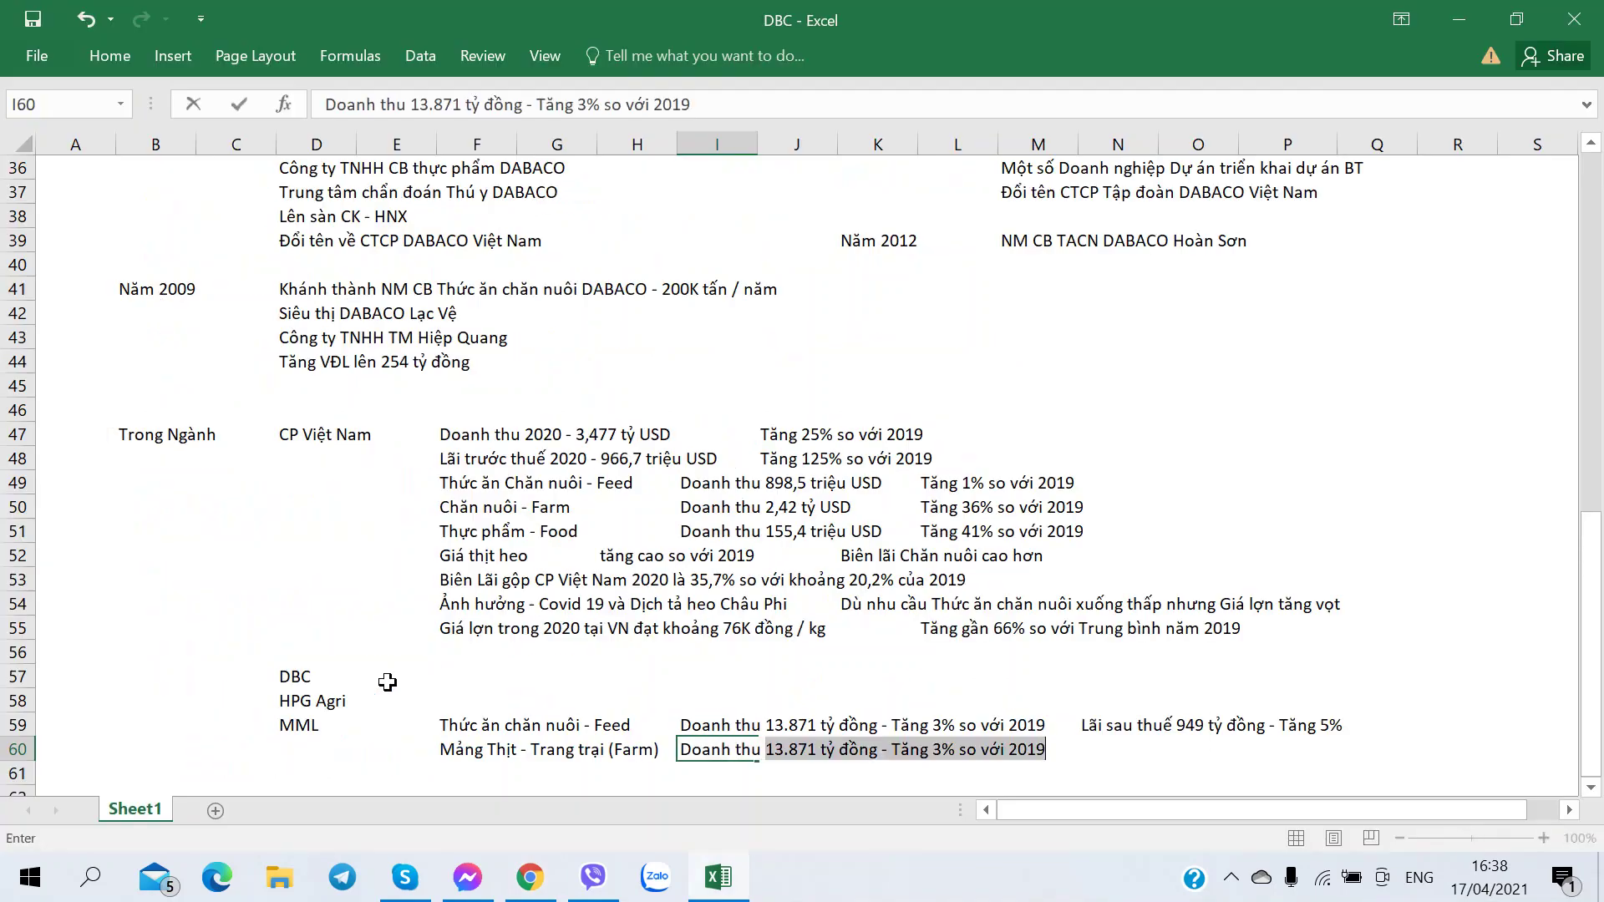
{"action": "key", "text": "alt+Tab"}
{"action": "key", "text": "alt+Tab"}
{"action": "type", "text": "2."}
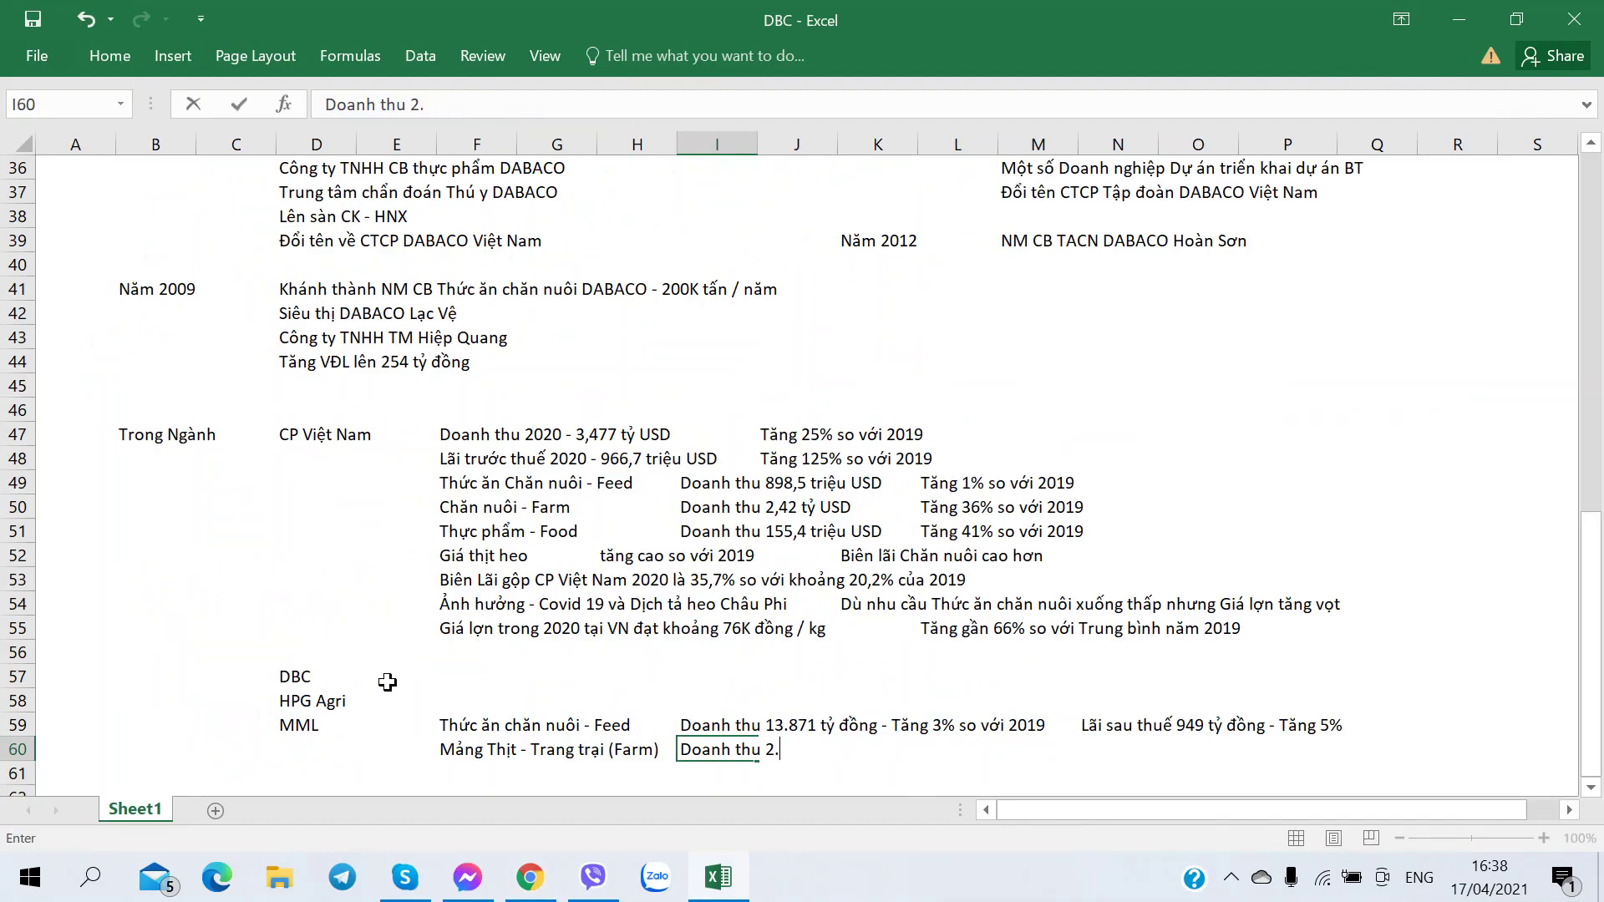
{"action": "type", "text": "379 tỷ đồng -"}
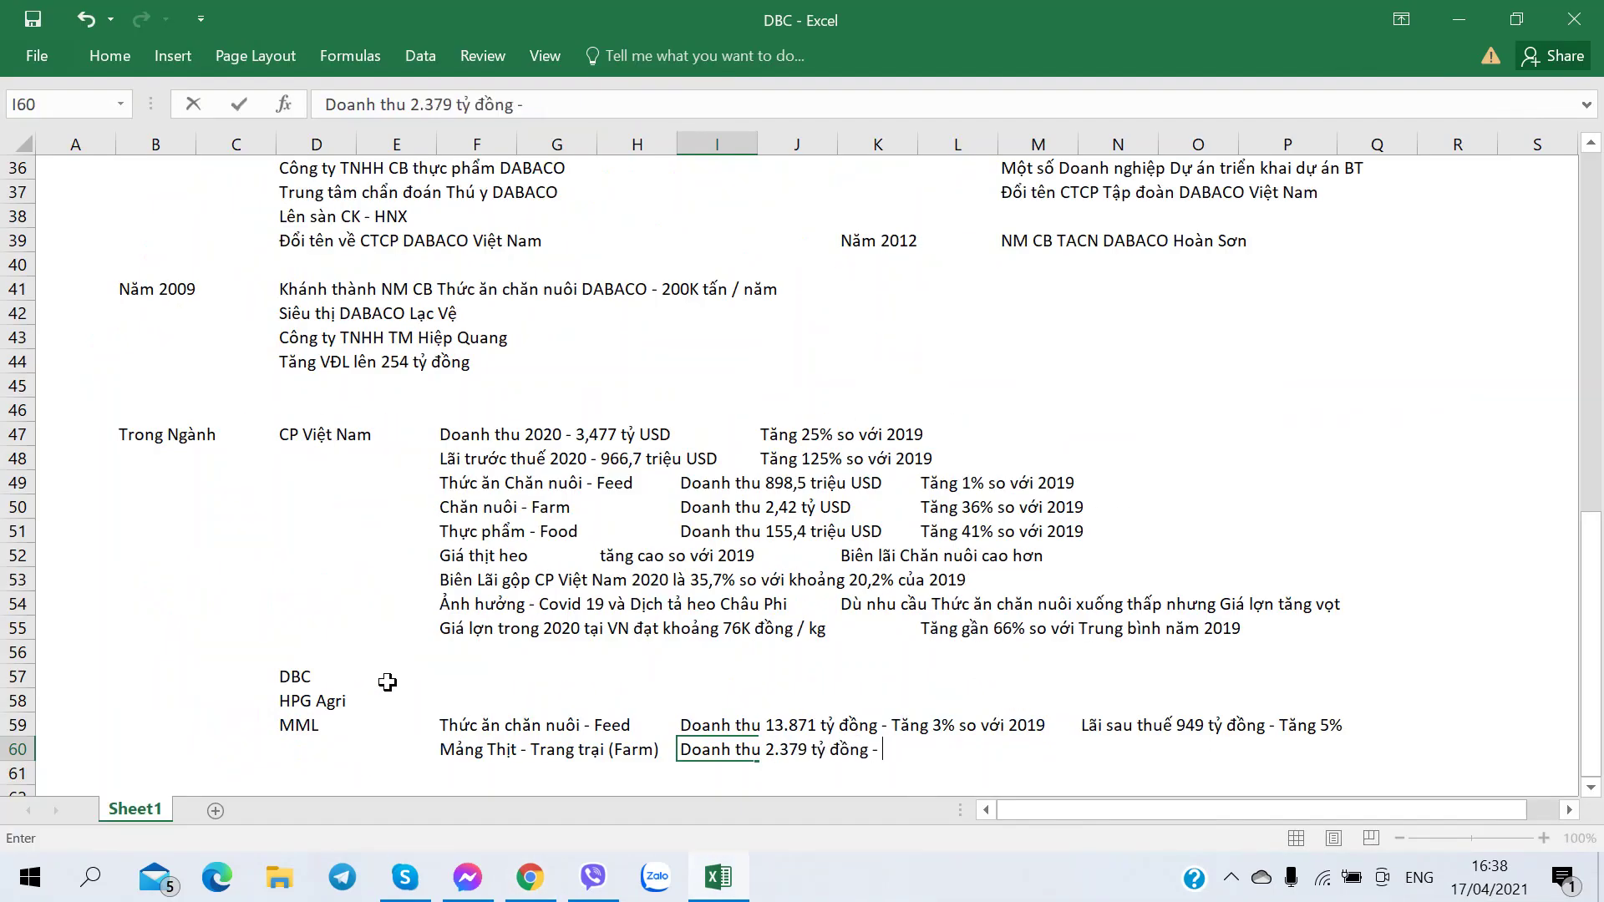
{"action": "key", "text": "alt+Tab"}
{"action": "key", "text": "alt+Tab"}
{"action": "type", "text": "Tăng 5,7 lần so với 201"}
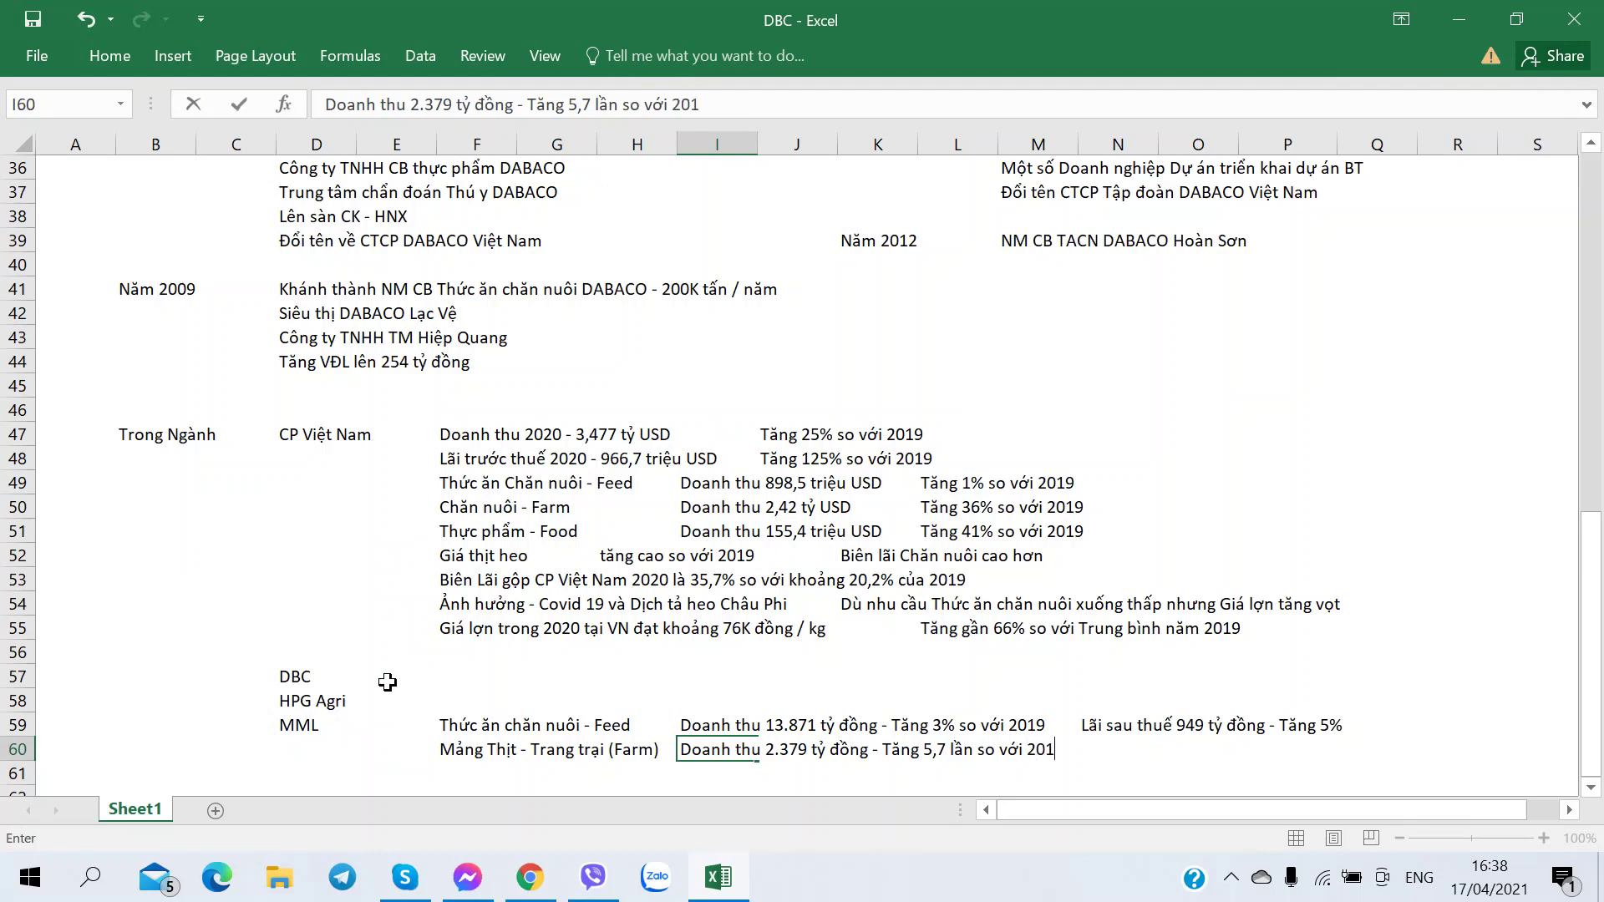
{"action": "type", "text": "9"}
- Check the farm segment's result in the article and enter "Lỗ 307 tỷ đồng" in cell N60
{"action": "key", "text": "alt+Tab"}
{"action": "key", "text": "alt+Tab"}
{"action": "key", "text": "Right"}
{"action": "key", "text": "Right"}
{"action": "key", "text": "Right"}
{"action": "key", "text": "Right"}
{"action": "key", "text": "Right"}
{"action": "key", "text": "Right"}
{"action": "key", "text": "Left"}
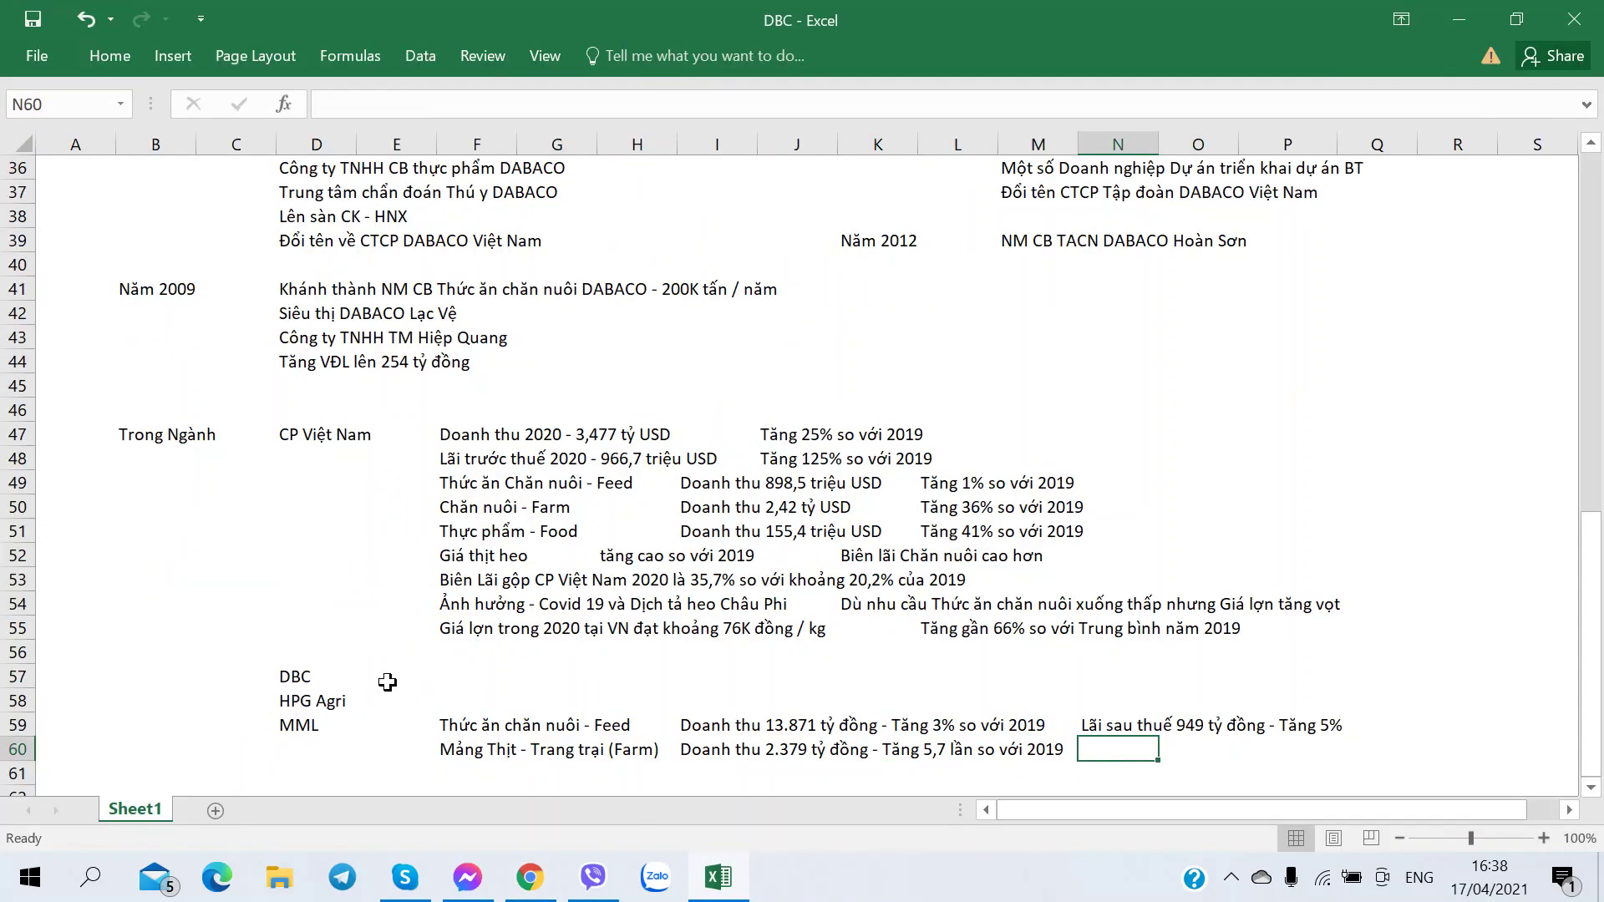
{"action": "type", "text": "Lã"}
{"action": "key", "text": "alt+Tab"}
{"action": "key", "text": "alt+Tab"}
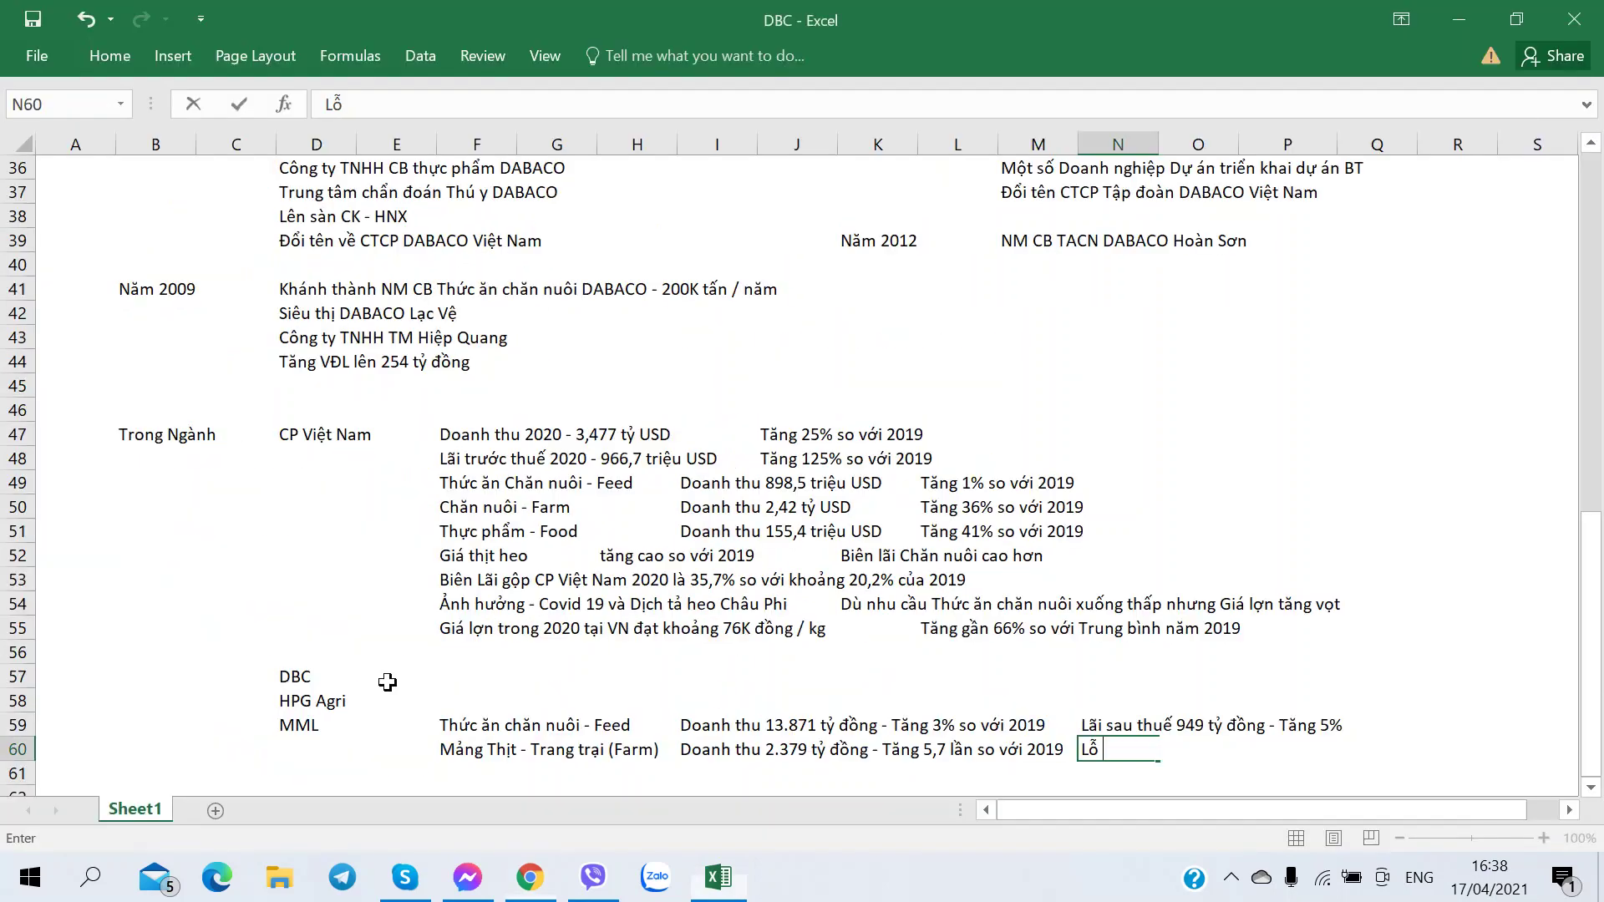
{"action": "type", "text": "307 tỷ đồng"}
{"action": "key", "text": "Return"}
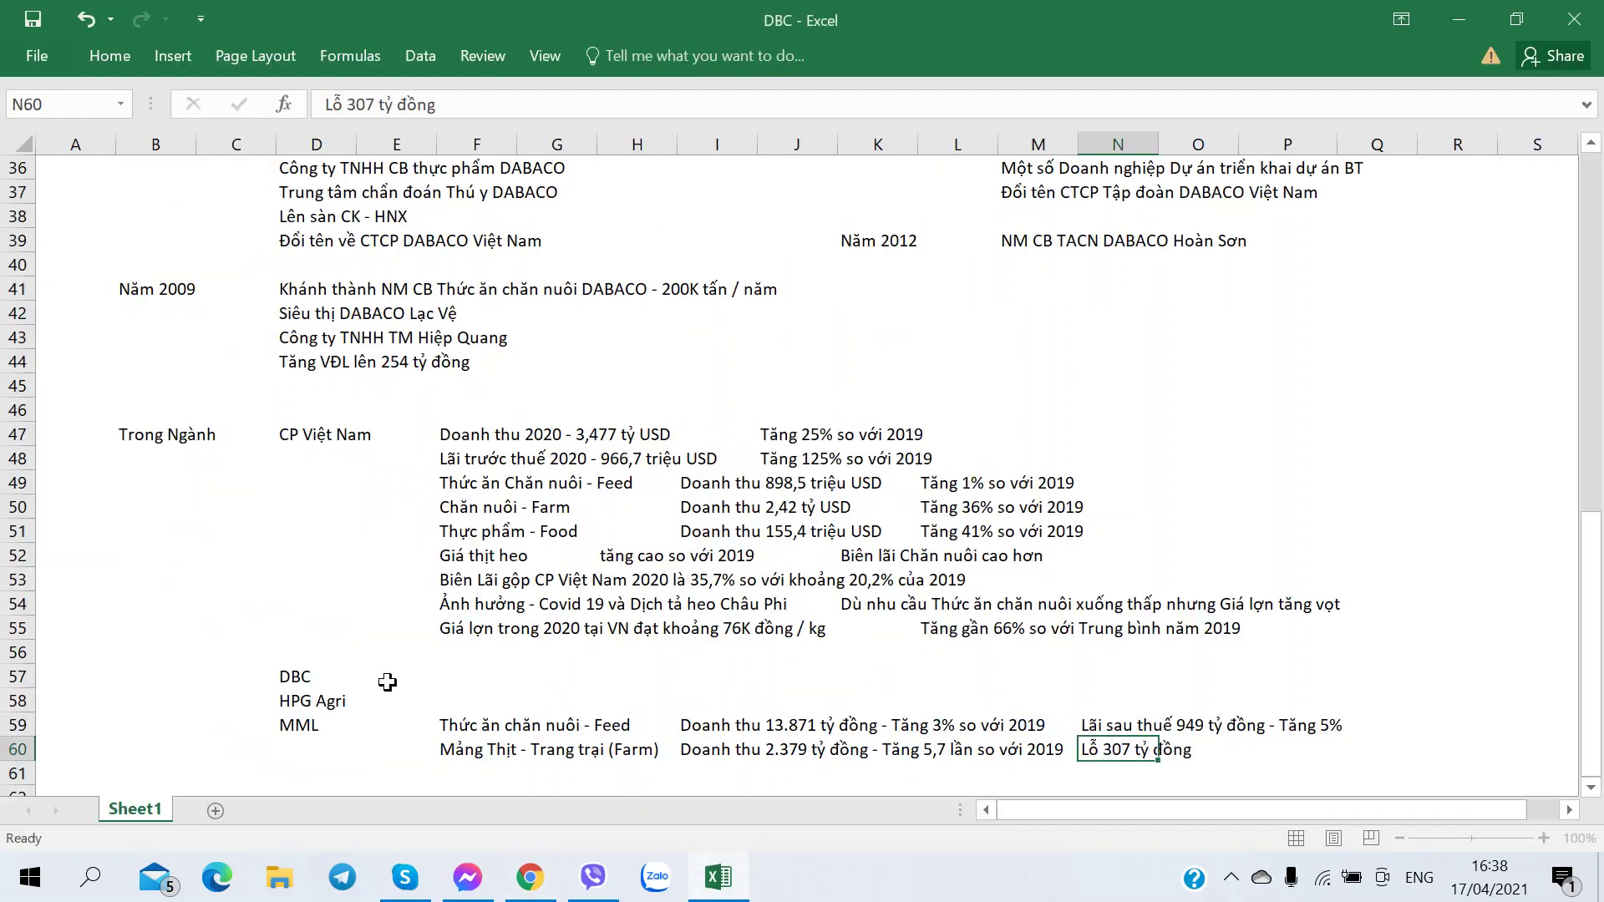
- Move the MML Feed and Farm entries from rows 59–60, starting at column F, down by one row
{"action": "key", "text": "Up"}
{"action": "key", "text": "Left"}
{"action": "key", "text": "Left"}
{"action": "key", "text": "Left"}
{"action": "key", "text": "Left"}
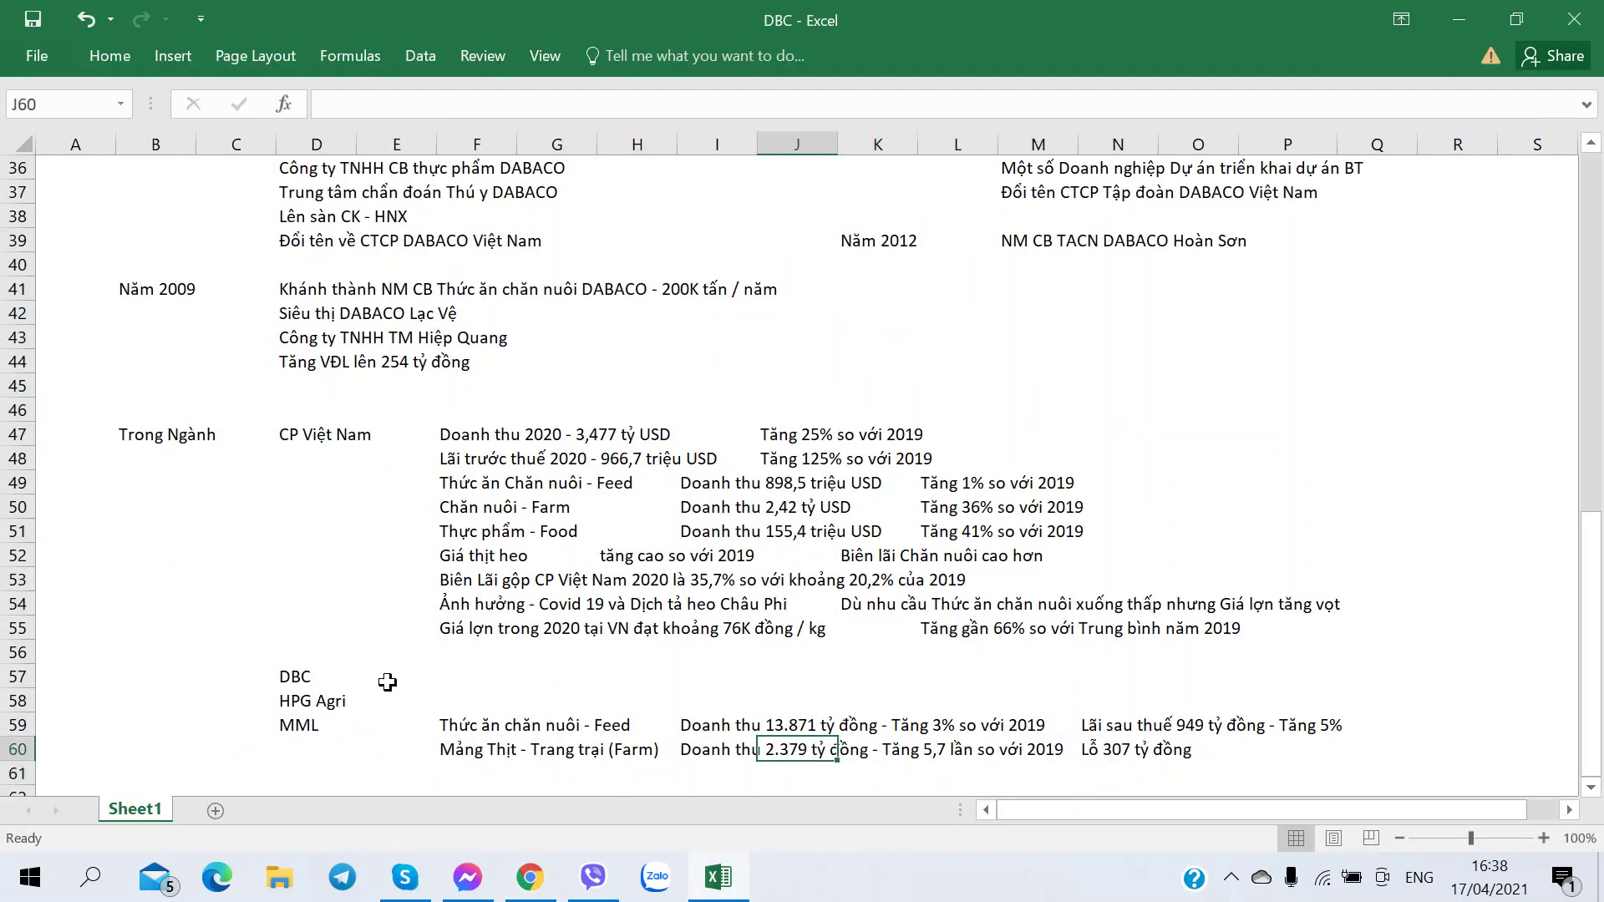
{"action": "key", "text": "Left"}
{"action": "key", "text": "Left"}
{"action": "key", "text": "Left"}
{"action": "key", "text": "Left"}
{"action": "key", "text": "Up"}
{"action": "key", "text": "Right"}
{"action": "key", "text": "Right"}
{"action": "key", "text": "Right"}
{"action": "key", "text": "Left"}
{"action": "key", "text": "Left"}
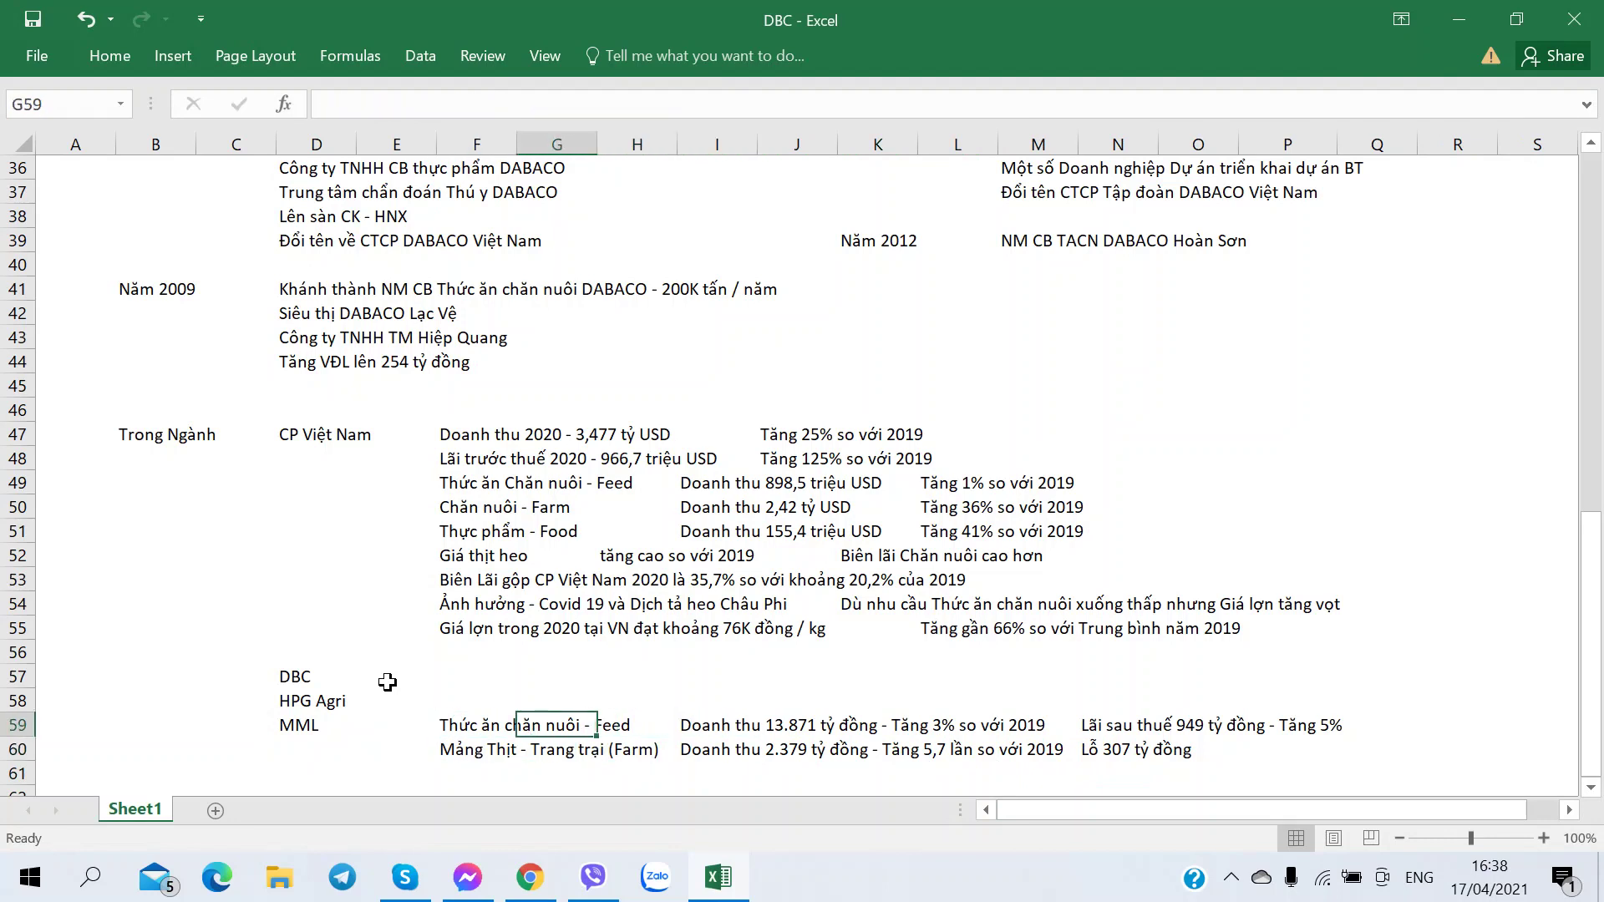
{"action": "key", "text": "Left"}
{"action": "key", "text": "shift+Right"}
{"action": "key", "text": "shift+Down"}
{"action": "key", "text": "shift+Right"}
{"action": "key", "text": "shift+Right"}
{"action": "key", "text": "shift+Right"}
{"action": "key", "text": "shift+Right"}
{"action": "key", "text": "shift+Right"}
{"action": "key", "text": "shift+Right"}
{"action": "key", "text": "shift+Right"}
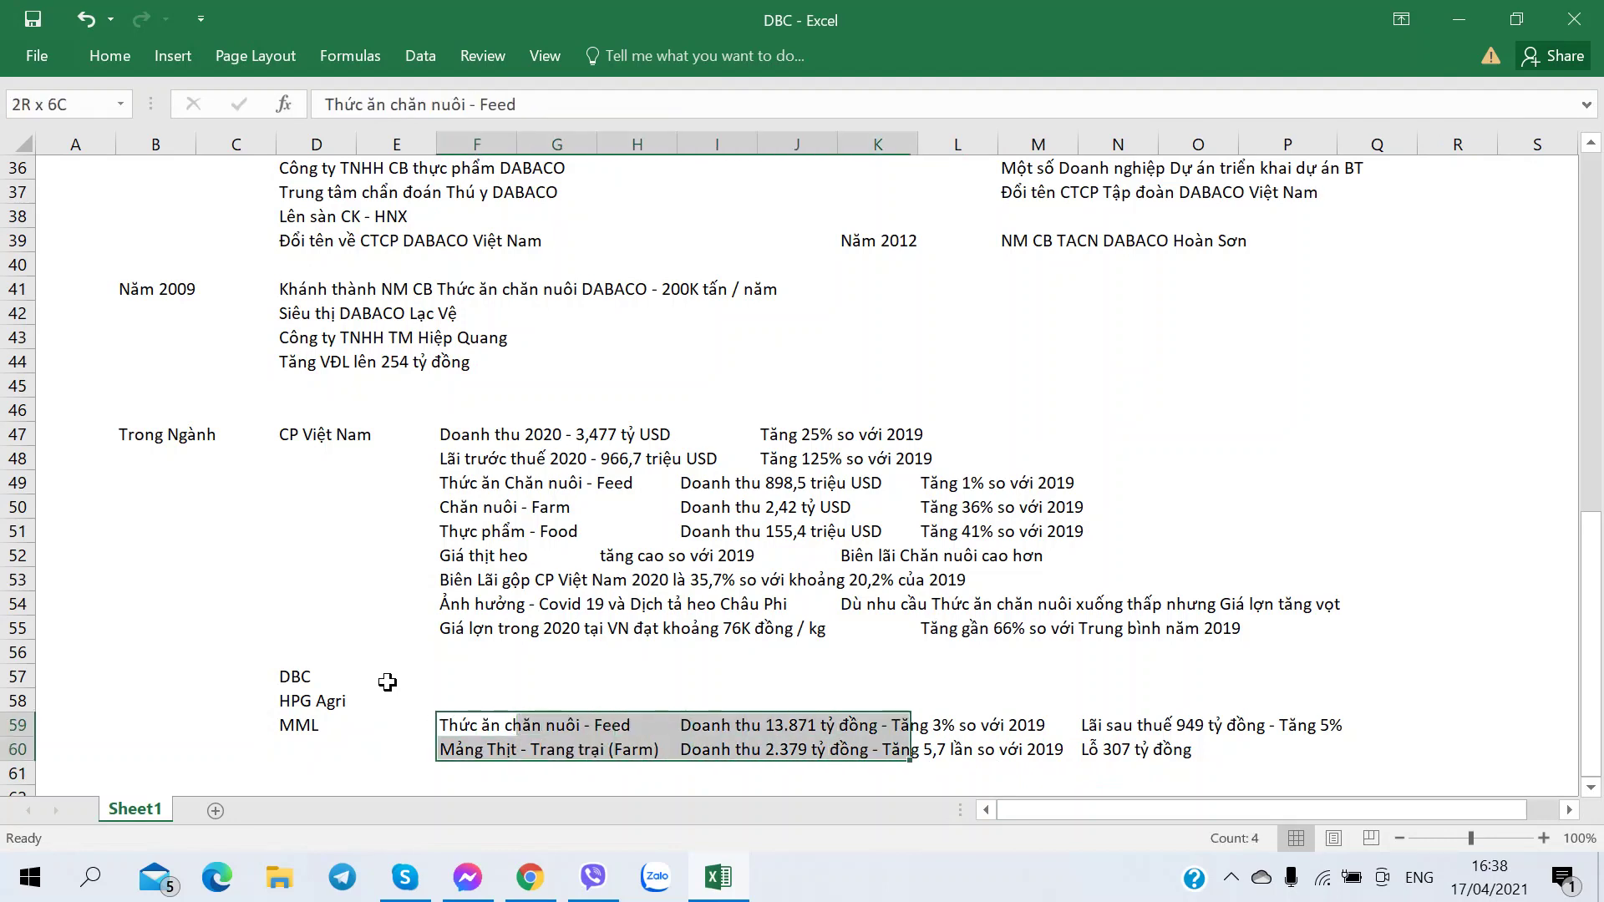
{"action": "key", "text": "ctrl+c"}
{"action": "key", "text": "Down"}
{"action": "key", "text": "Return"}
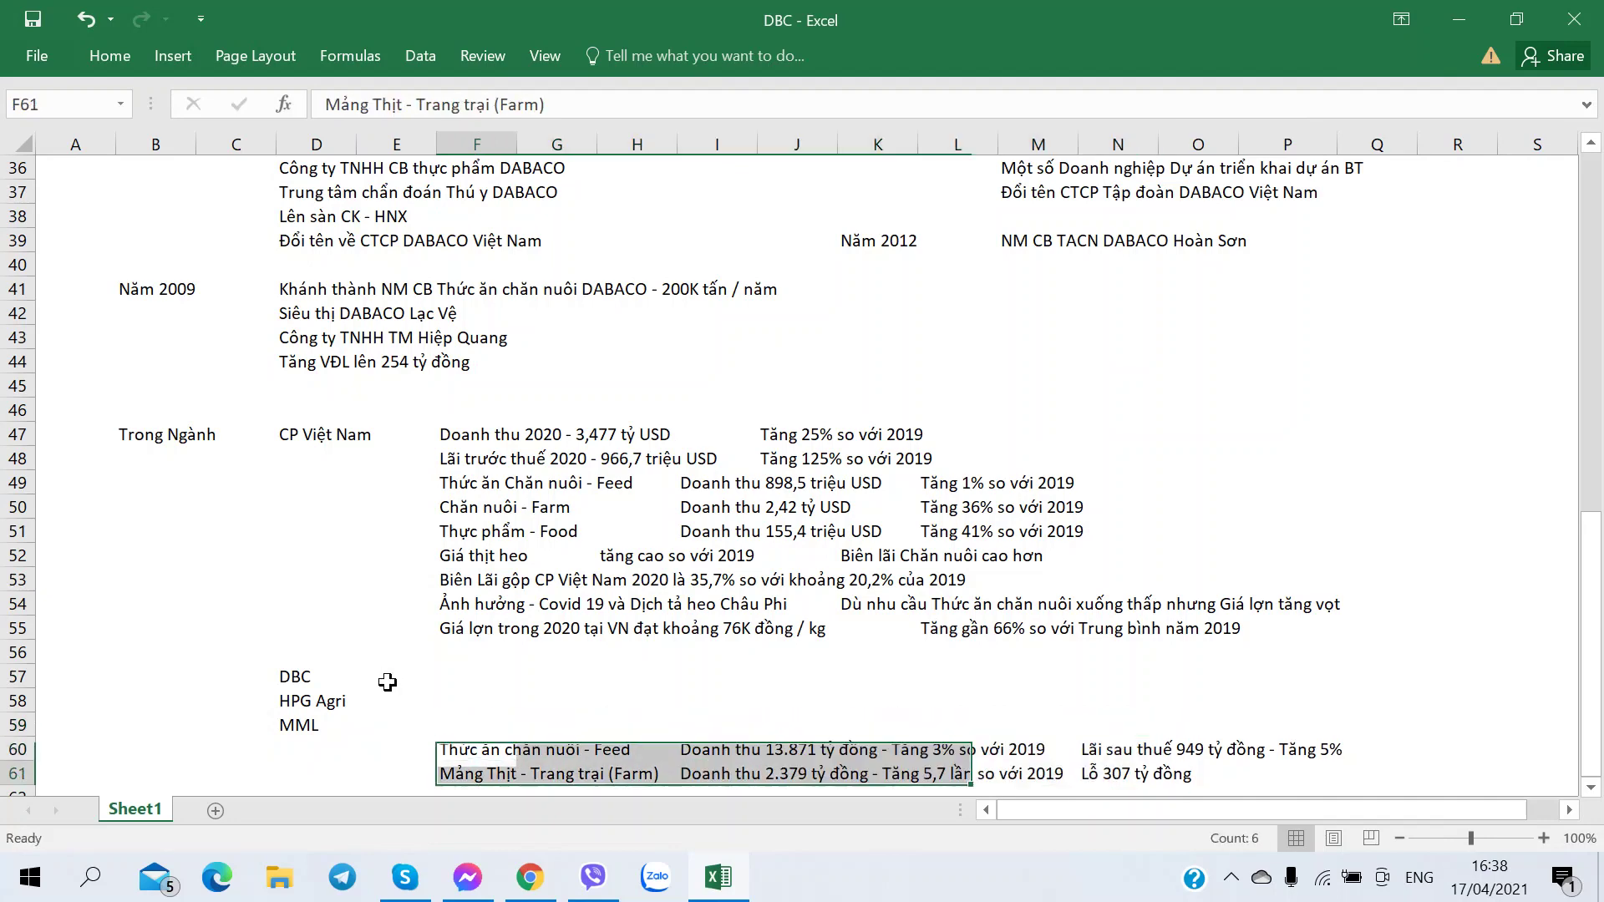
- Look up MML's total revenue in the article and enter "Doanh thu - 16.119 tỷ đồng" in cell F59
{"action": "key", "text": "Up"}
{"action": "key", "text": "alt+Tab"}
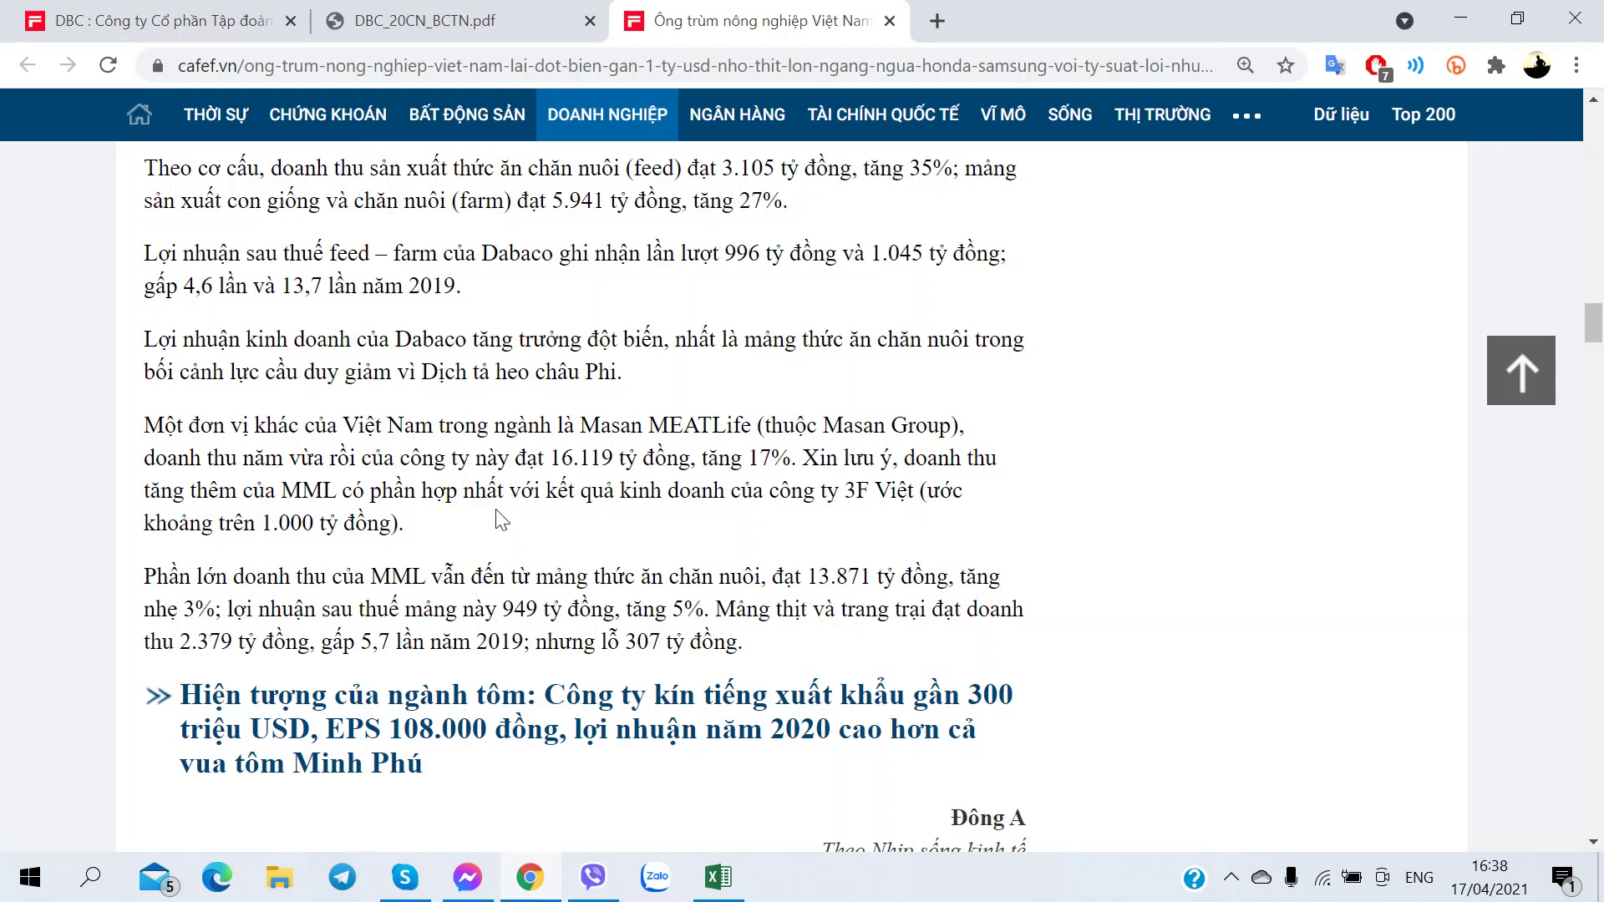
{"action": "key", "text": "alt+Tab"}
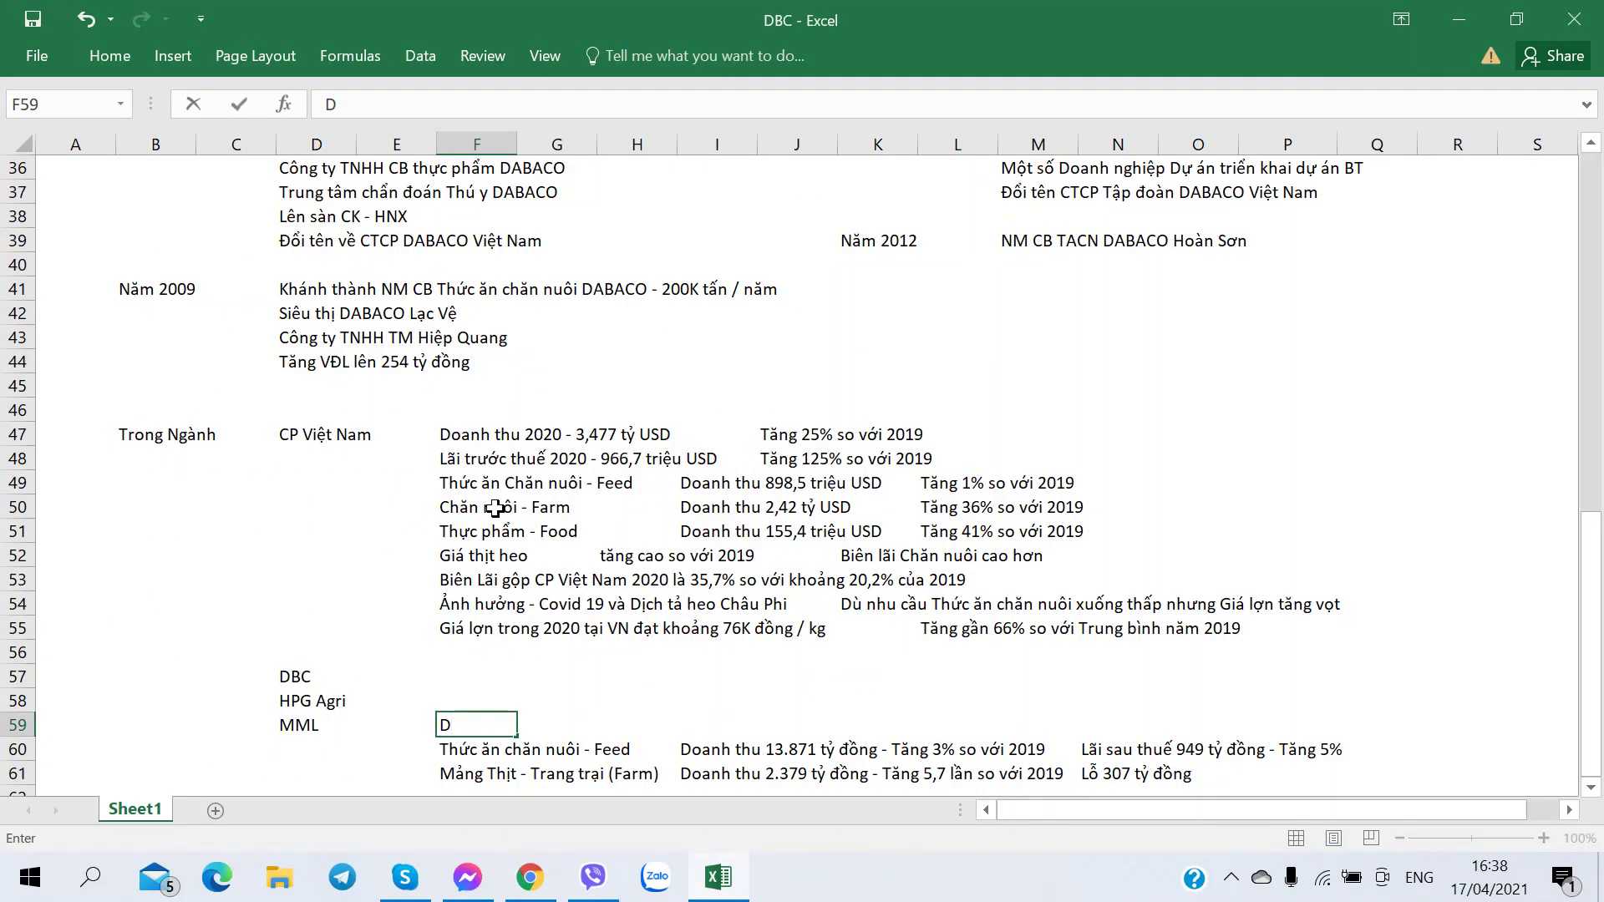
{"action": "type", "text": "oanh thu - 16"}
{"action": "key", "text": "alt+Tab"}
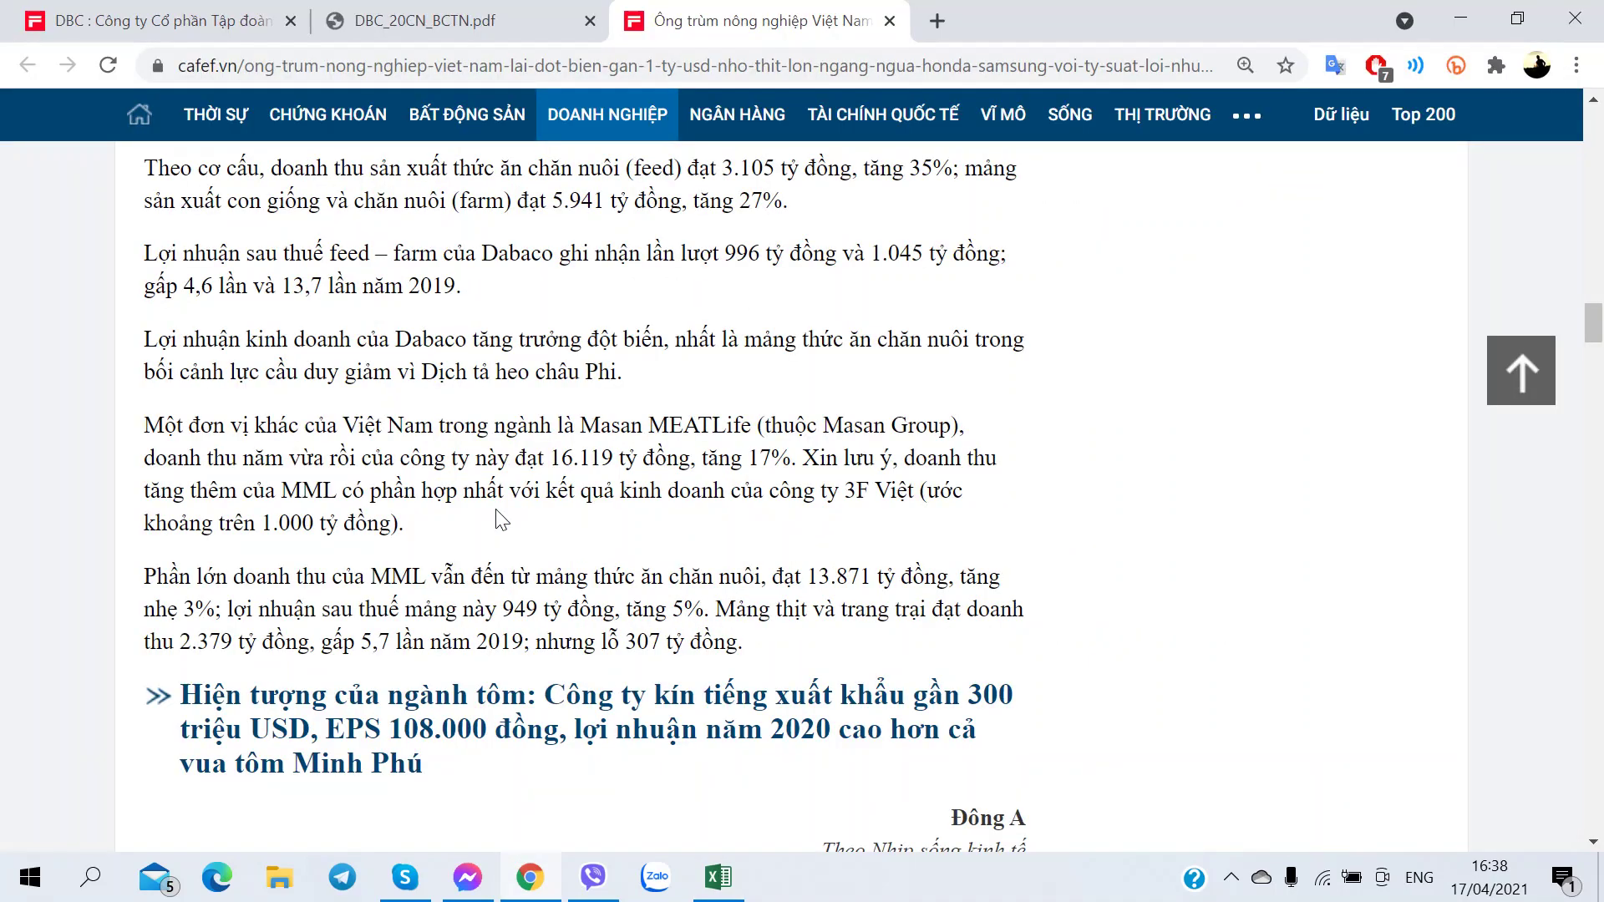
{"action": "key", "text": "alt+Tab"}
{"action": "type", "text": ".119 t"}
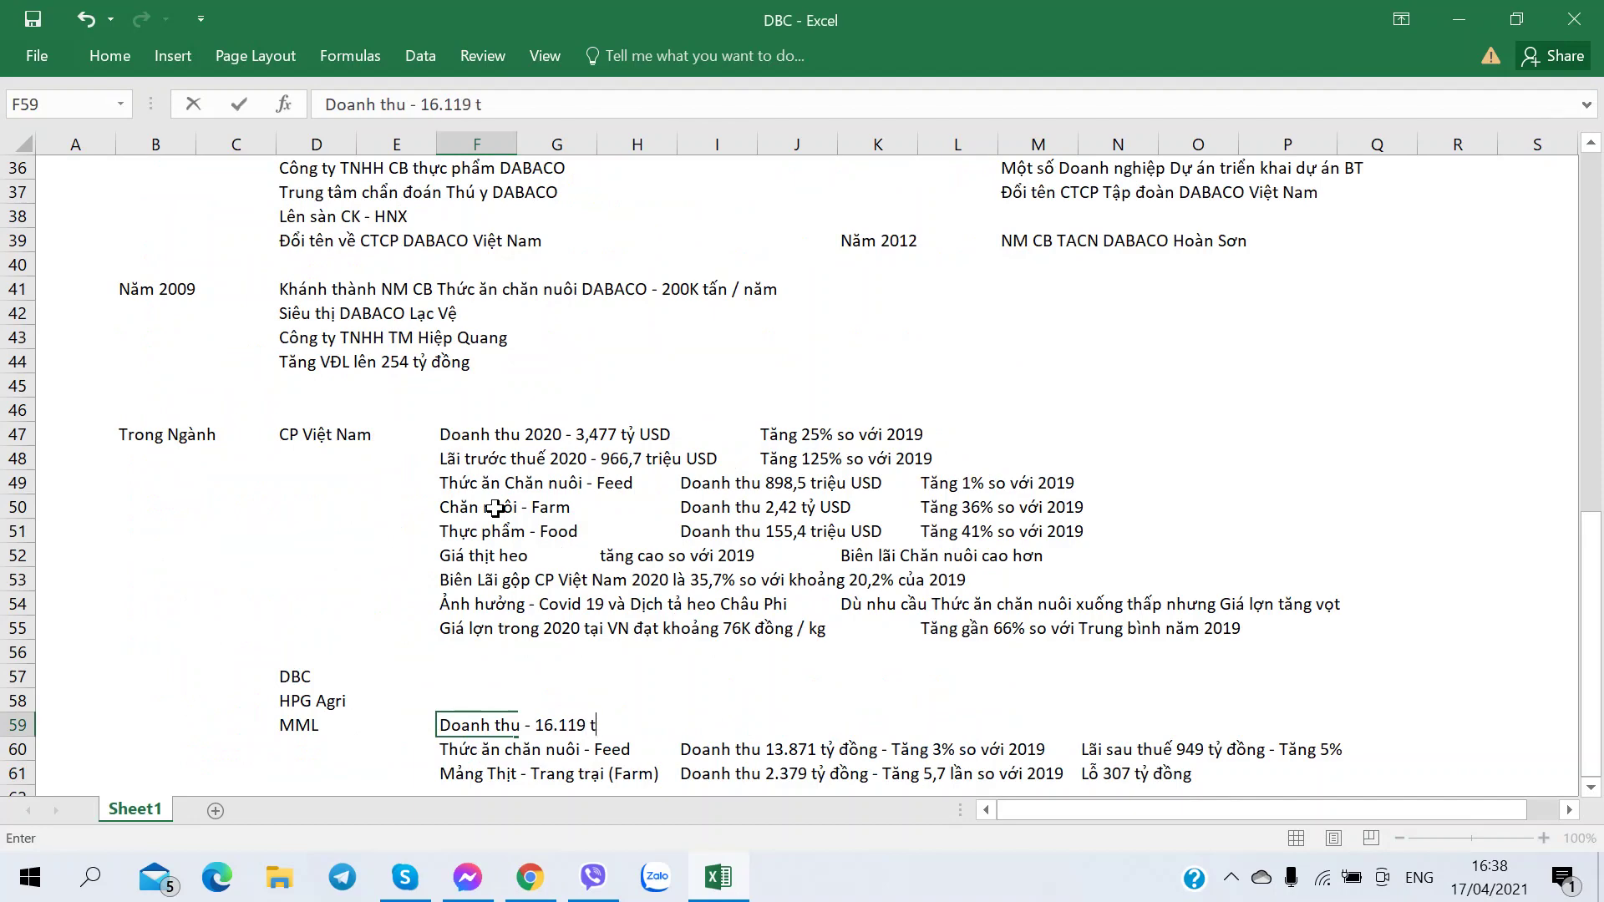
{"action": "type", "text": "ỷ dồng"}
- Record MML's revenue growth from the article as "Tăng 17% so với 2019" in cell I59
{"action": "key", "text": "Tab"}
{"action": "key", "text": "Tab"}
{"action": "key", "text": "Tab"}
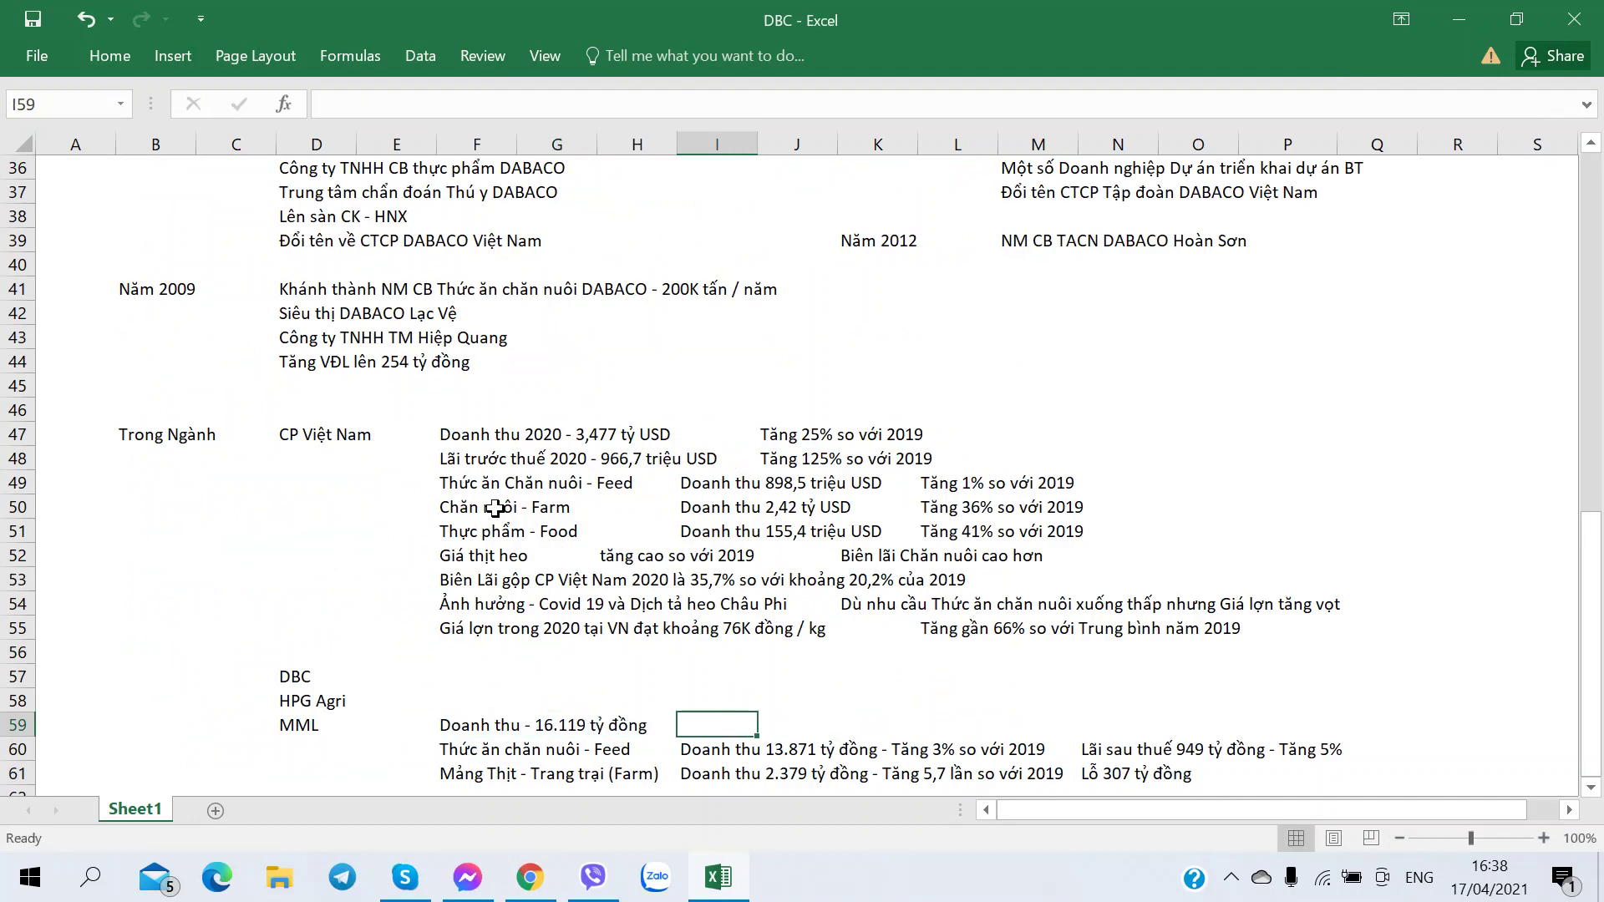
{"action": "key", "text": "alt+Tab"}
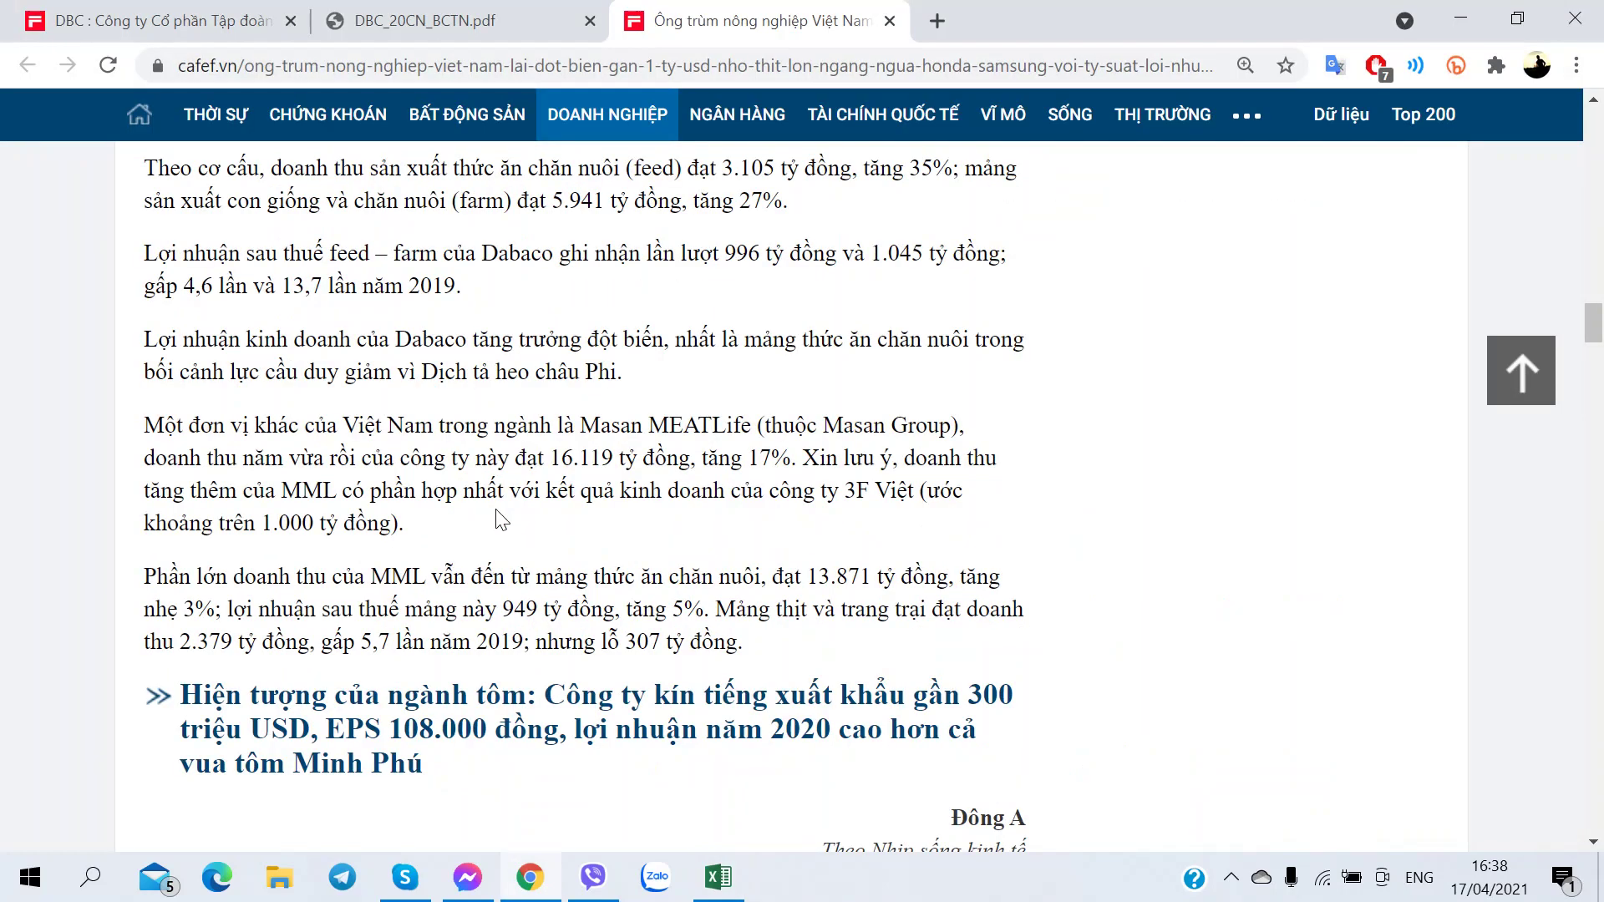
{"action": "key", "text": "alt+Tab"}
{"action": "type", "text": "Tăng 17% so v"}
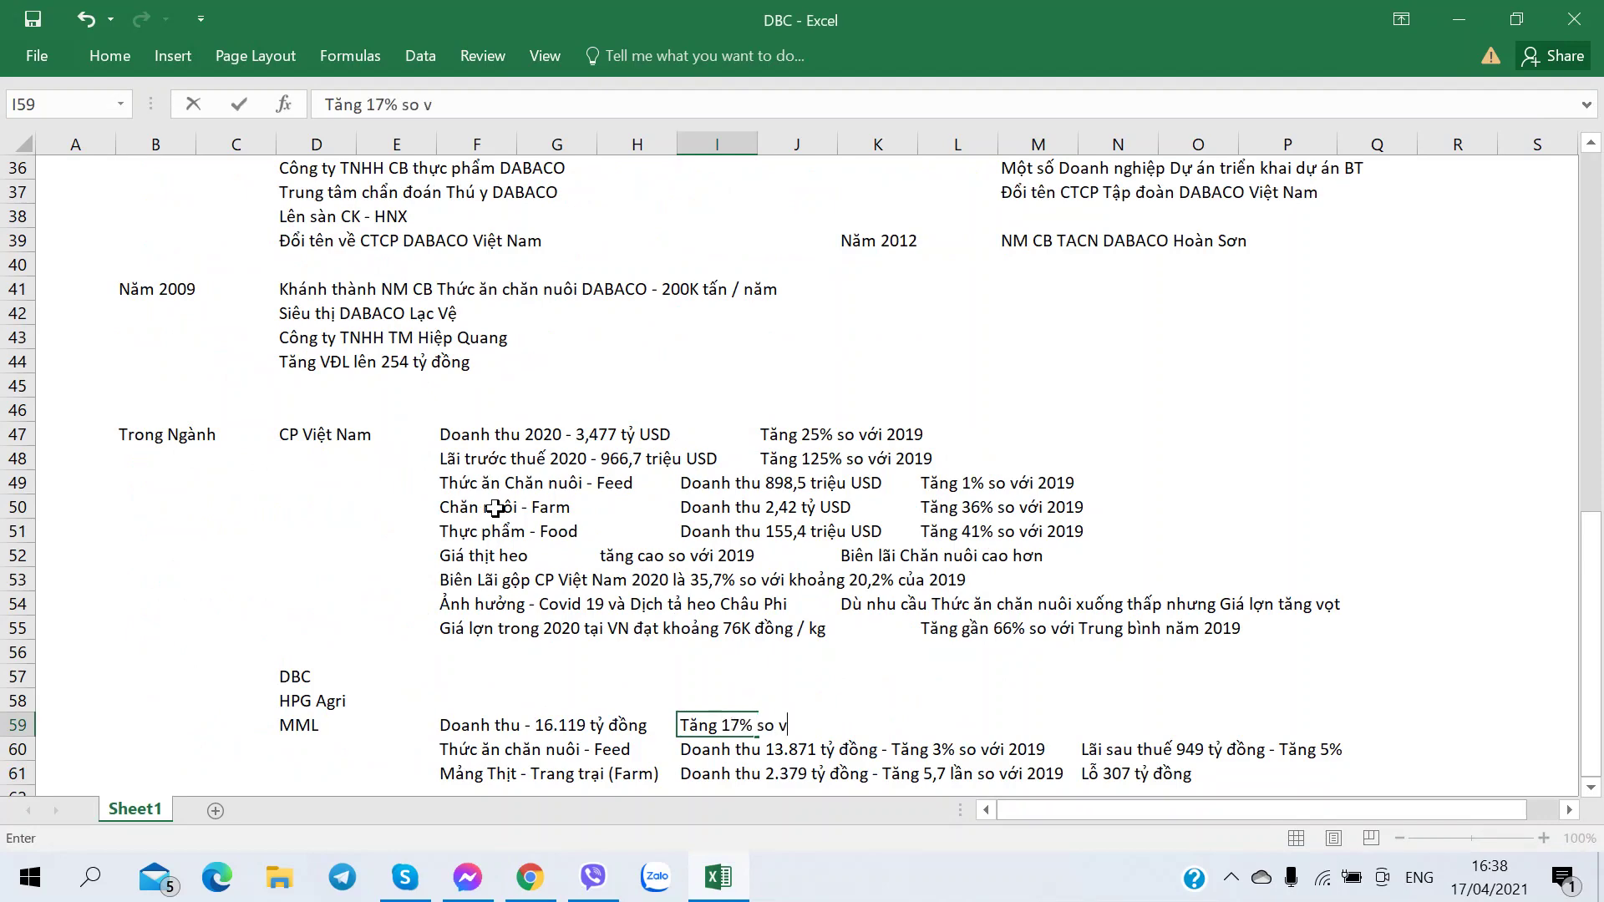
{"action": "type", "text": "ới 2019"}
- Add the consolidation note "Có hợp nhất thêm Công ty 3F Việt (Ước 1000 tỷ)" in cell L59, based on the article
{"action": "key", "text": "alt+Tab"}
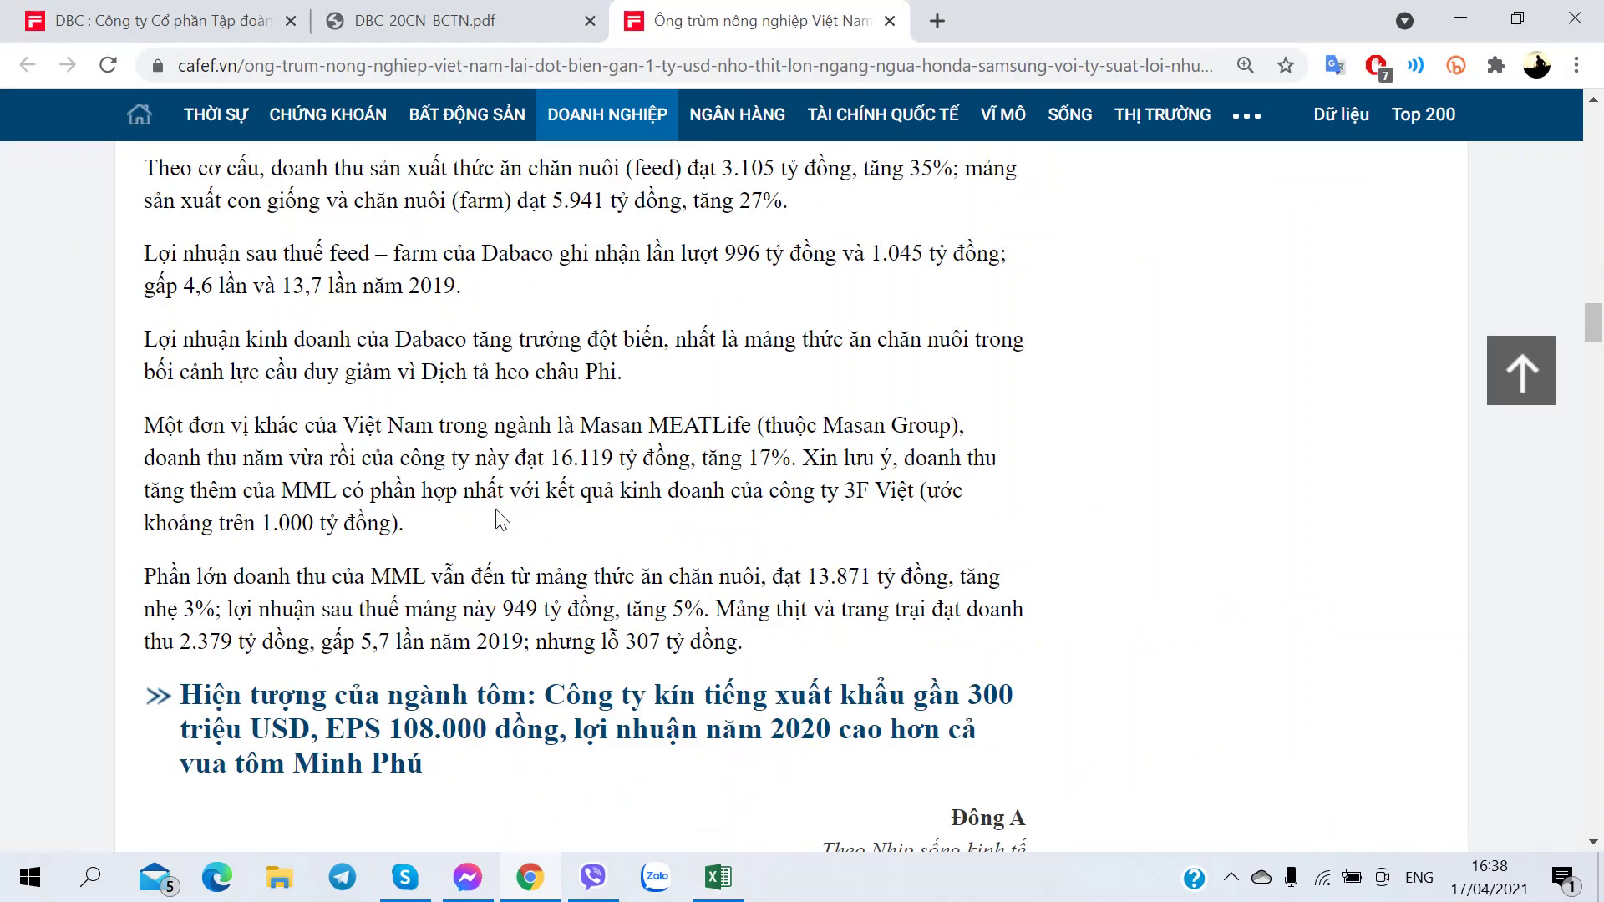
{"action": "key", "text": "alt+Tab"}
{"action": "key", "text": "Tab"}
{"action": "key", "text": "Right"}
{"action": "key", "text": "Right"}
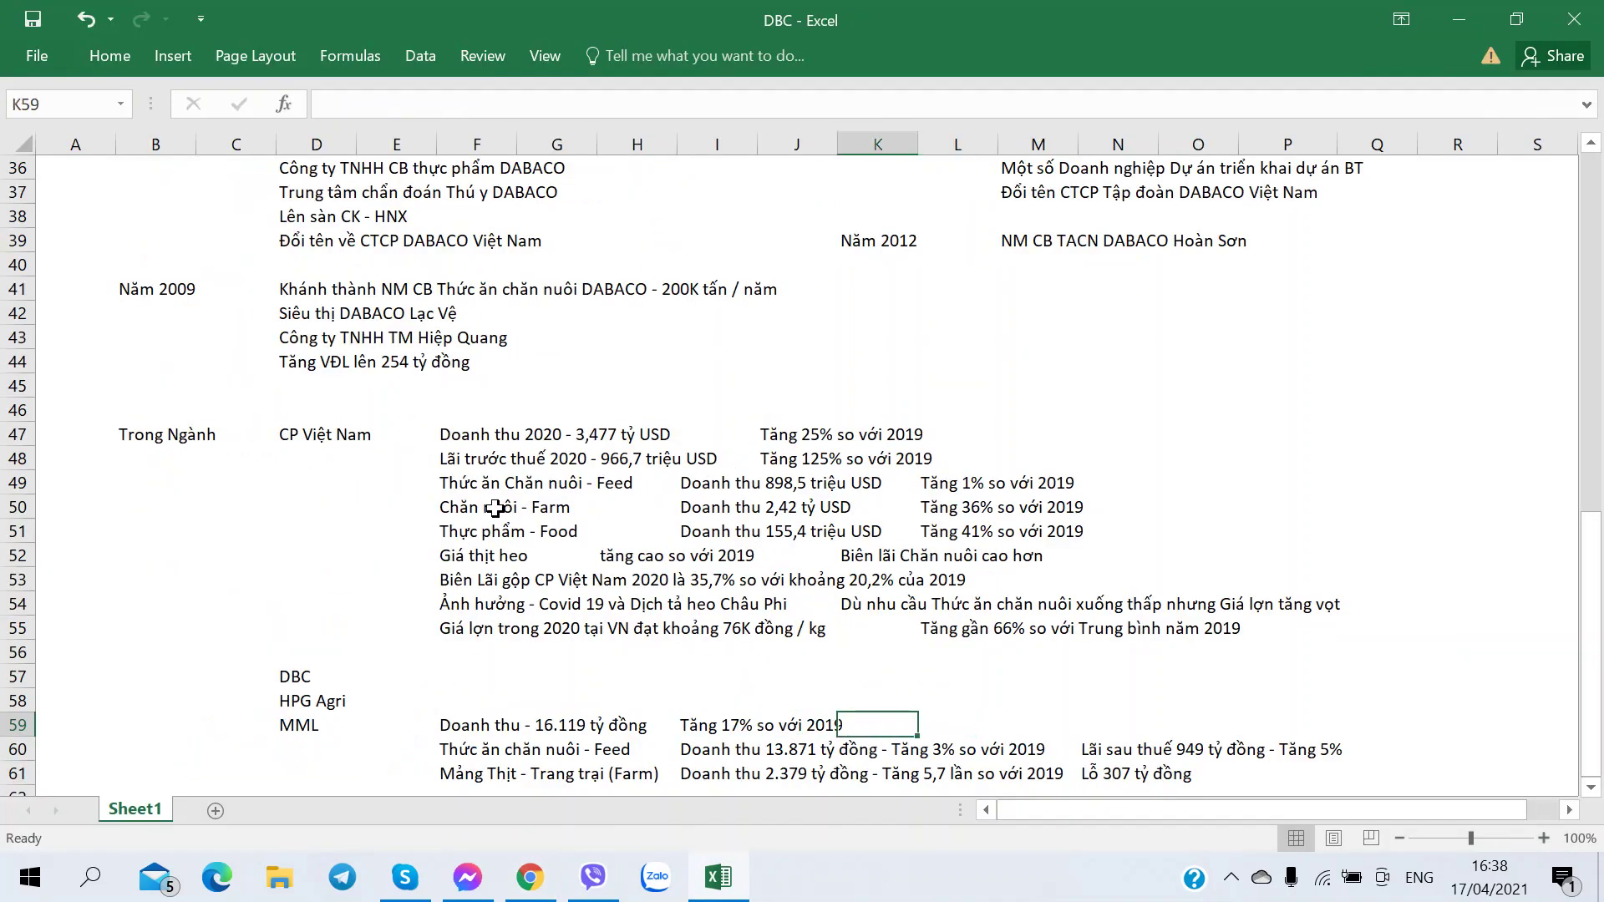
{"action": "key", "text": "Left"}
{"action": "key", "text": "Left"}
{"action": "key", "text": "Right"}
{"action": "key", "text": "Right"}
{"action": "key", "text": "alt+Tab"}
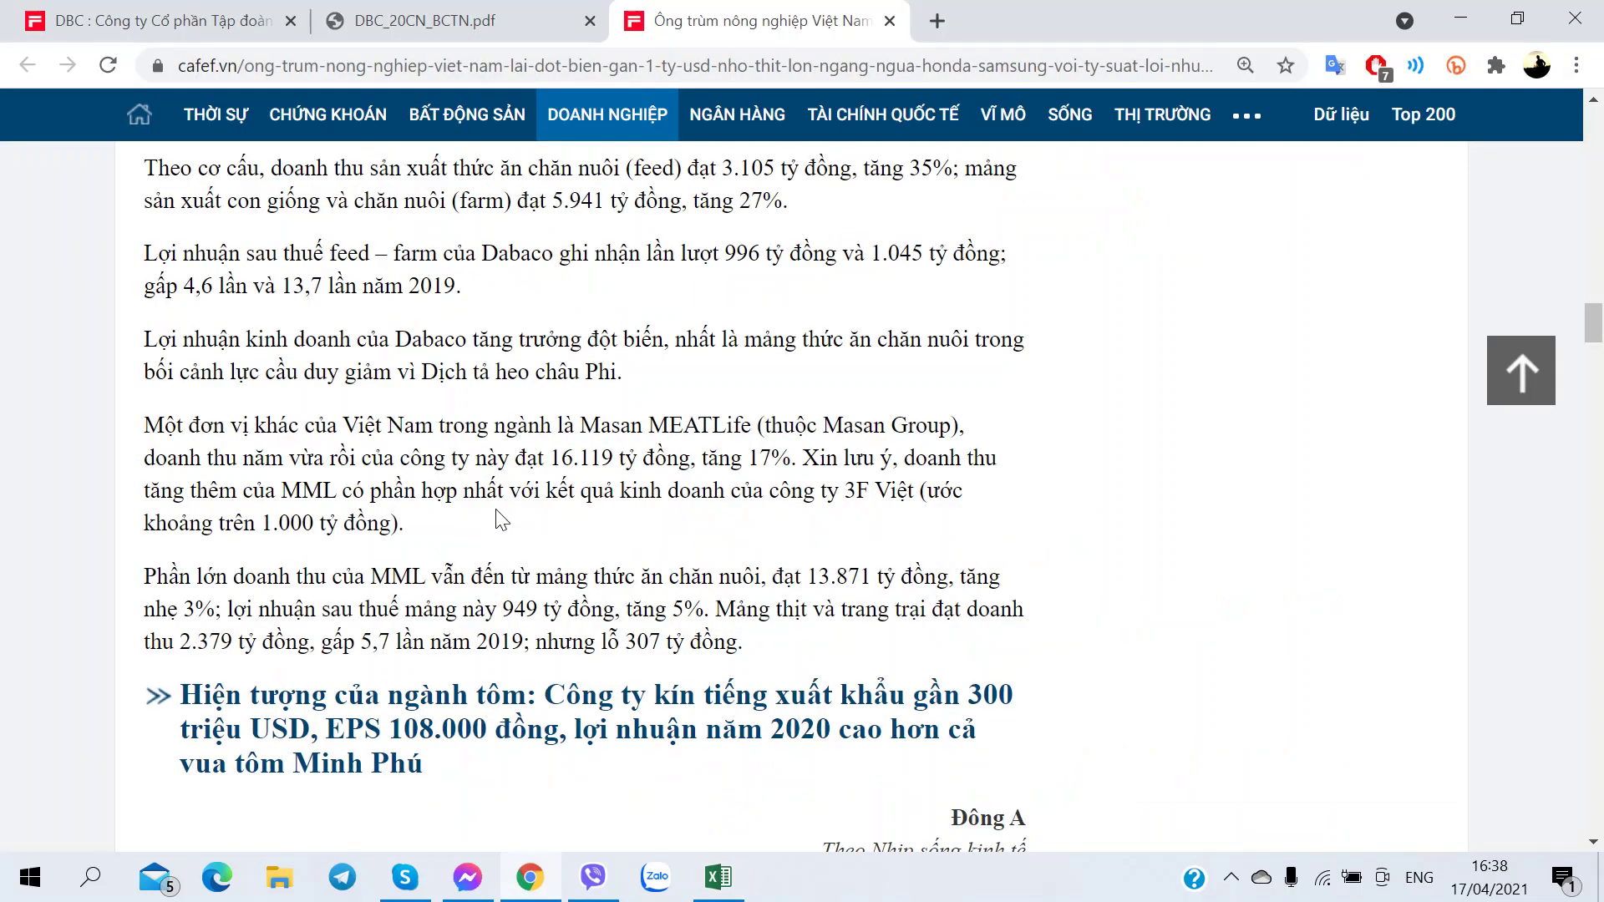
{"action": "key", "text": "alt+Tab"}
{"action": "type", "text": "Có"}
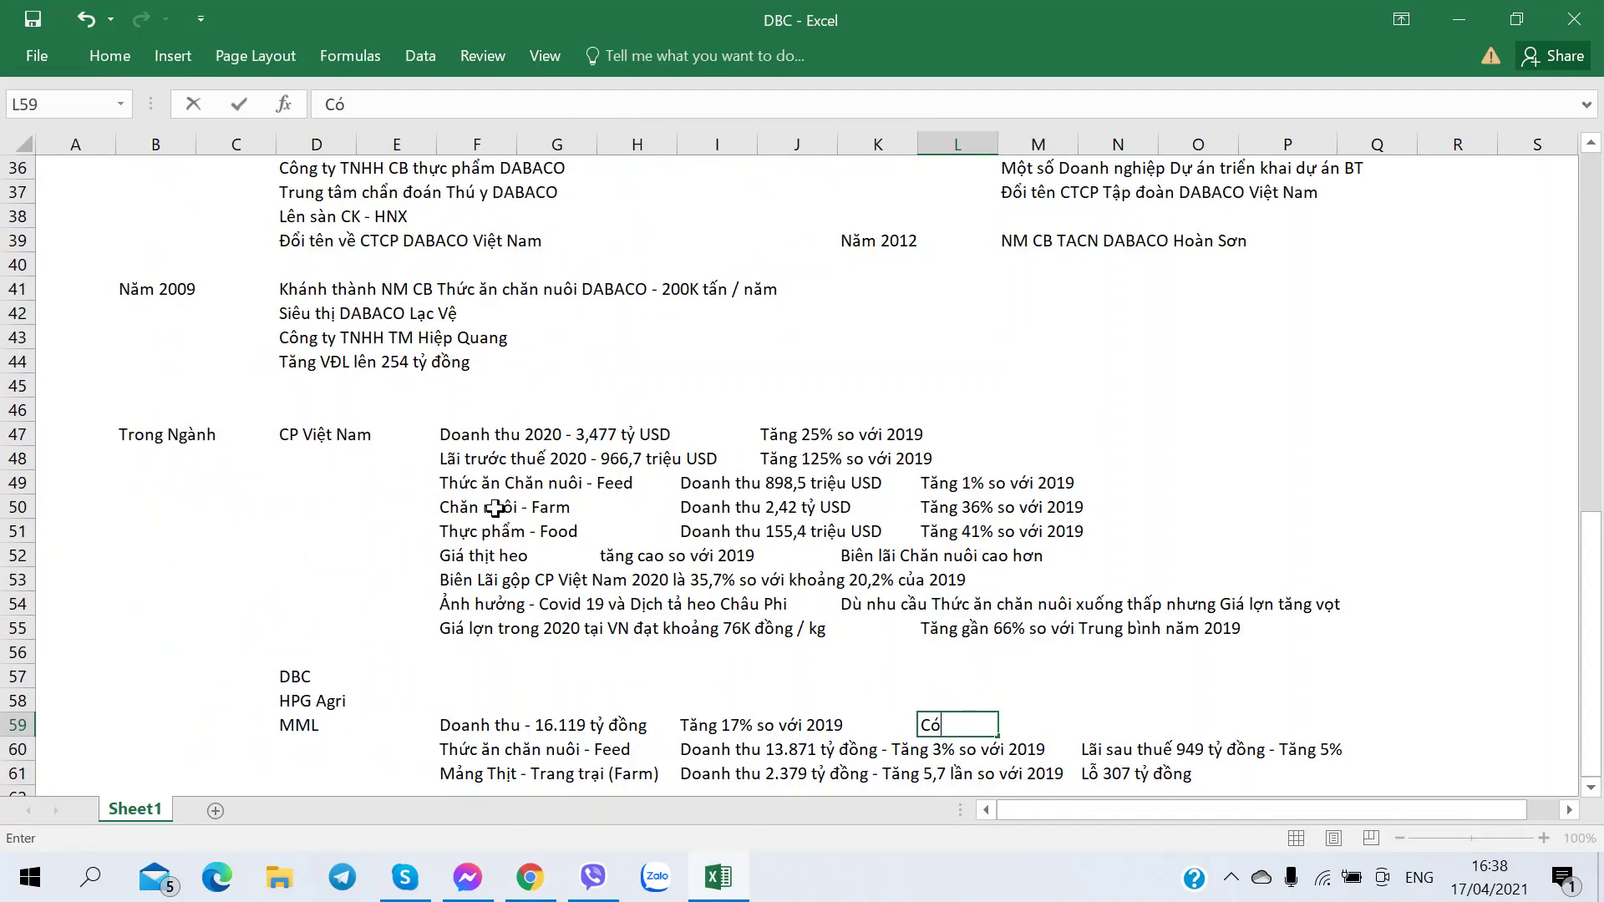
{"action": "type", "text": " hợp nhát thêm"}
{"action": "key", "text": "alt+Tab"}
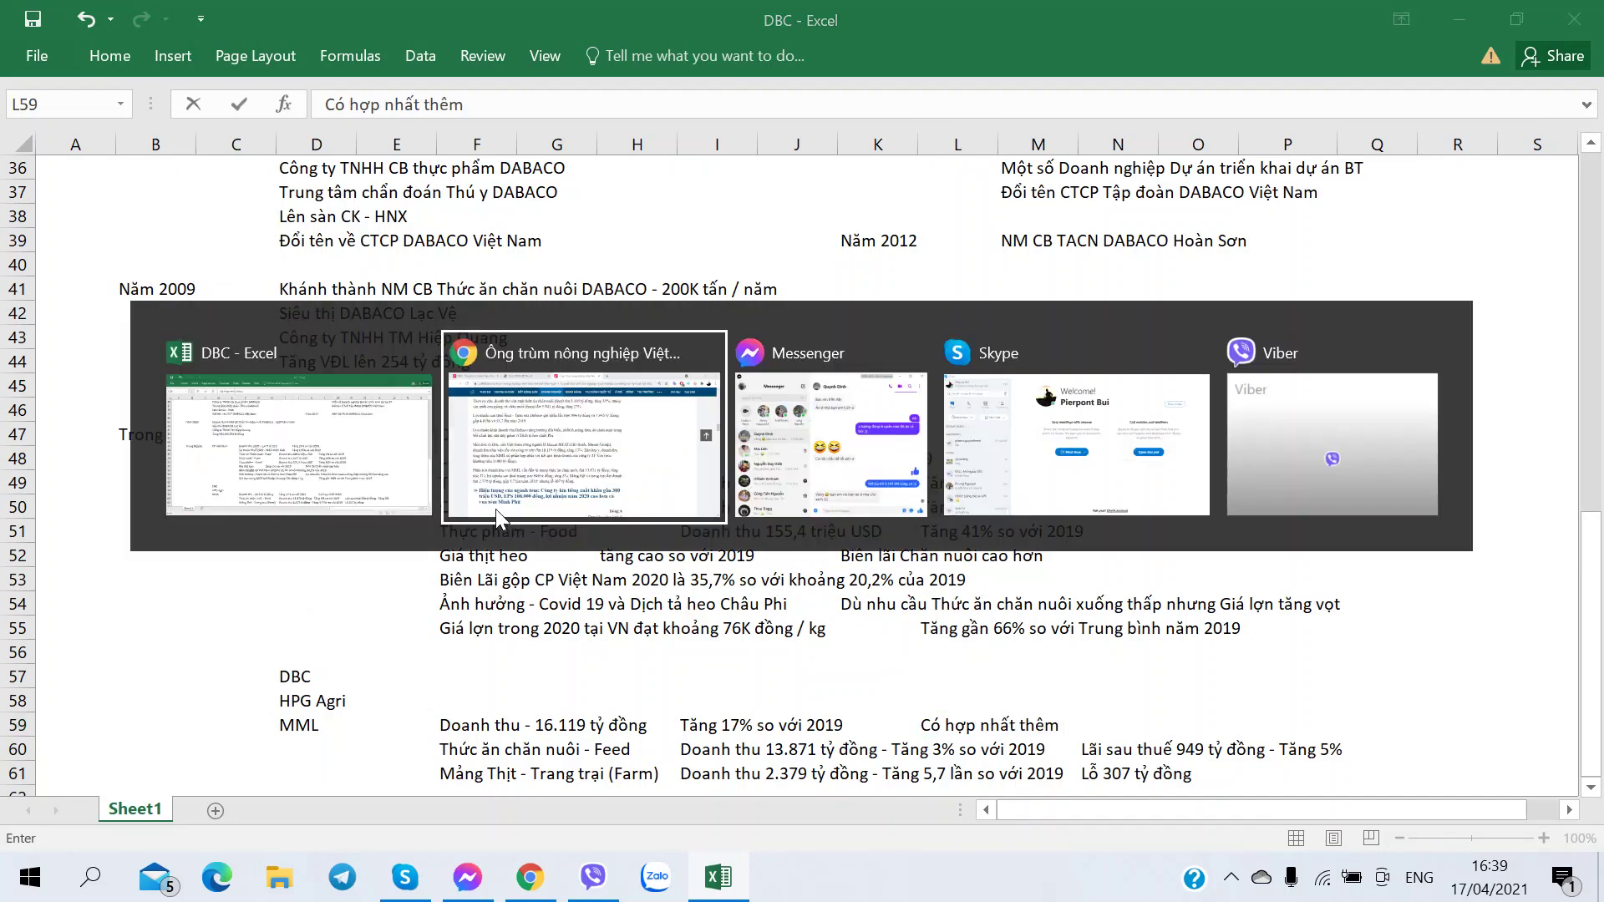
{"action": "key", "text": "alt+Tab"}
{"action": "type", "text": "Công ty "}
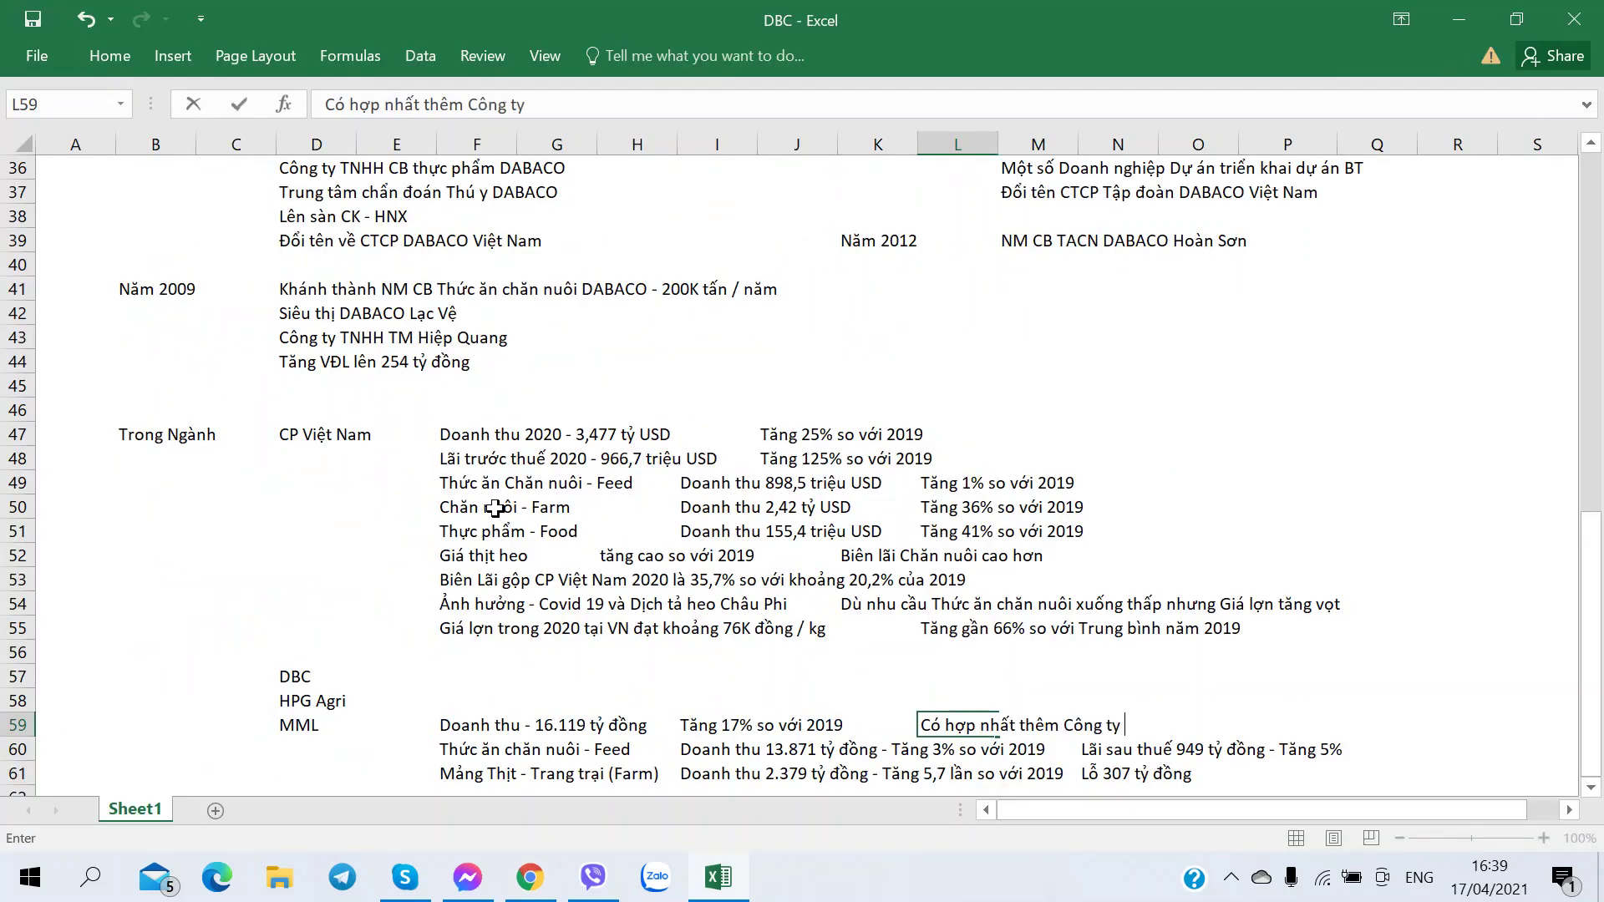
{"action": "type", "text": "FF Việt"}
{"action": "key", "text": "alt+Tab"}
{"action": "key", "text": "alt+Tab"}
{"action": "type", "text": "(Ước 1000 ty"}
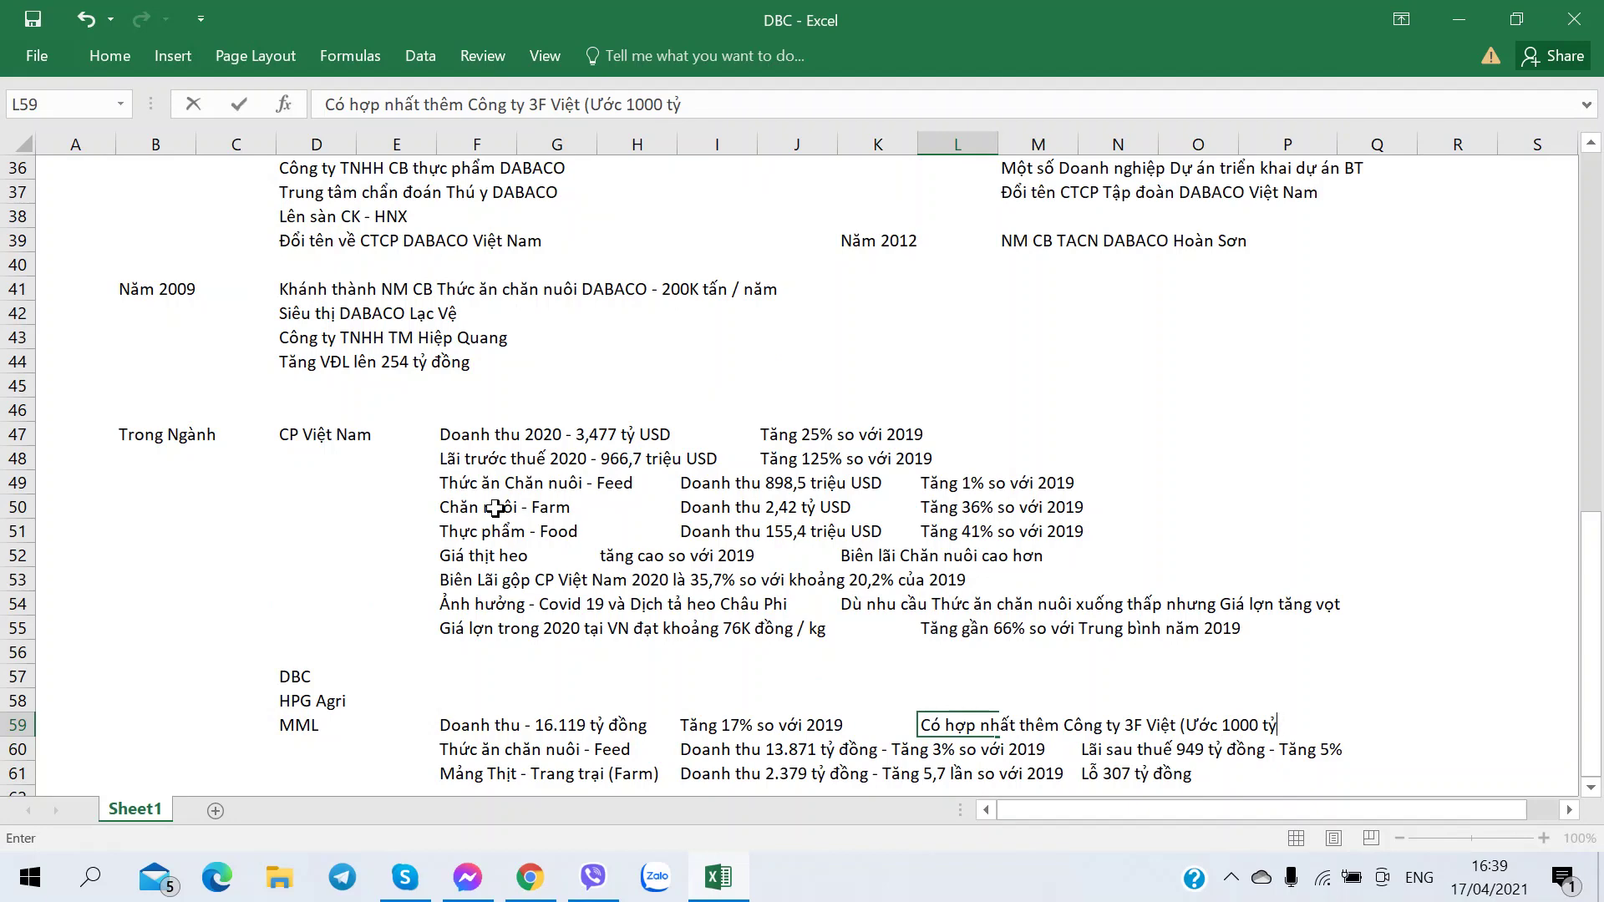
{"action": "type", "text": ")"}
{"action": "key", "text": "Return"}
- Locate the paragraphs on Dabaco's 2020 revenue and profit in the CafeF article for the DBC row
{"action": "left_click", "coordinate": [466, 696]}
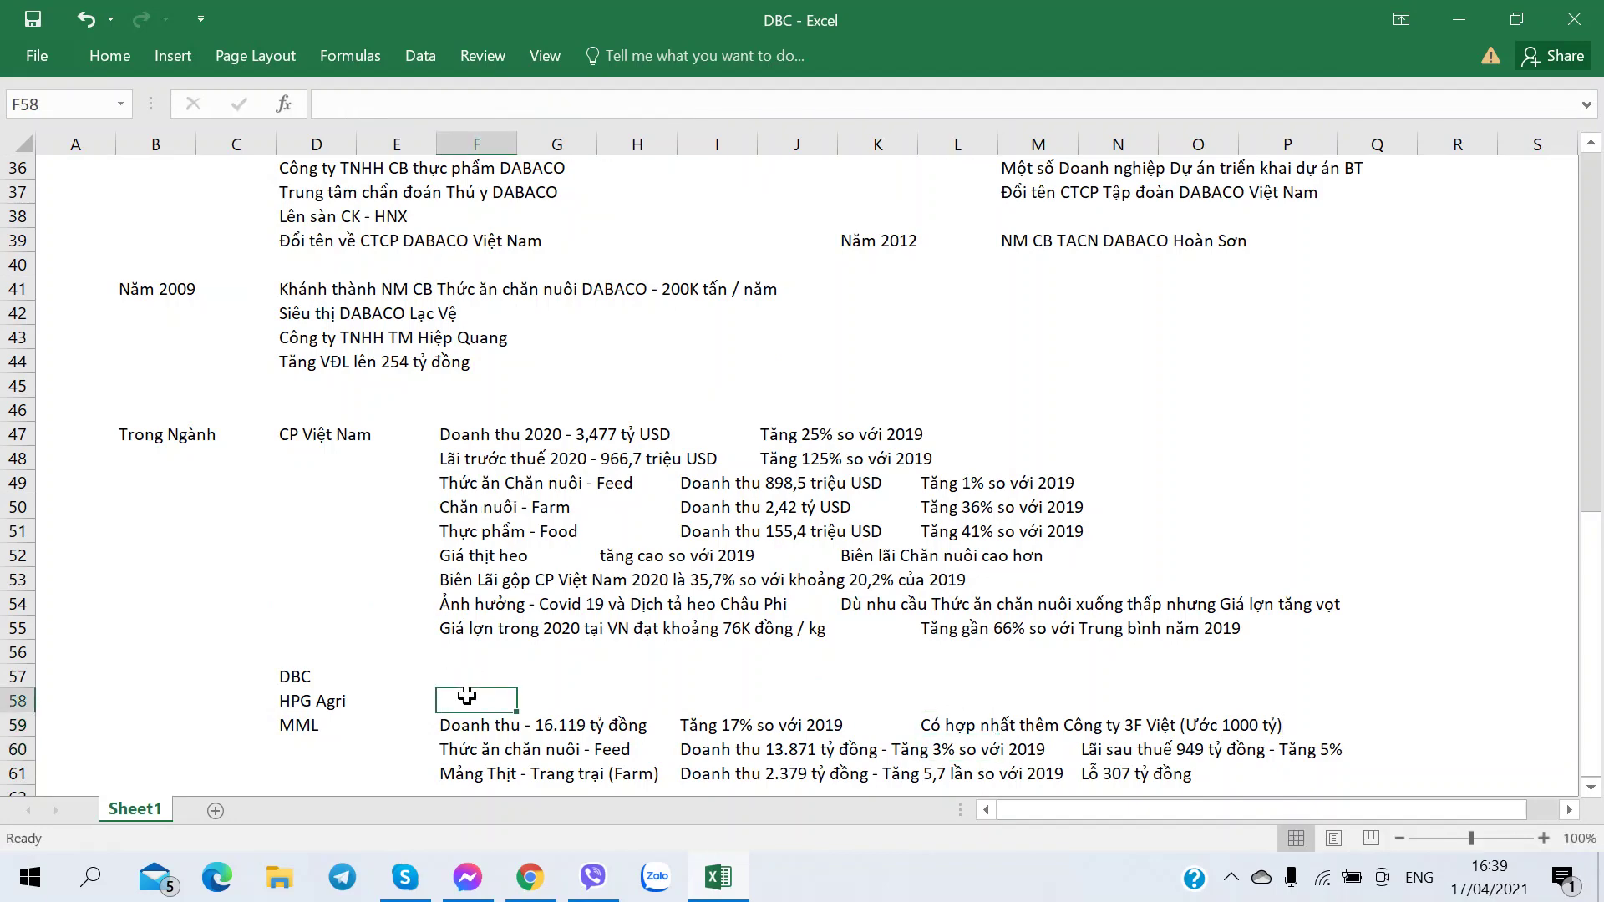
{"action": "key", "text": "alt+Tab"}
{"action": "scroll", "coordinate": [442, 524], "scroll_direction": "up", "scroll_amount": 2}
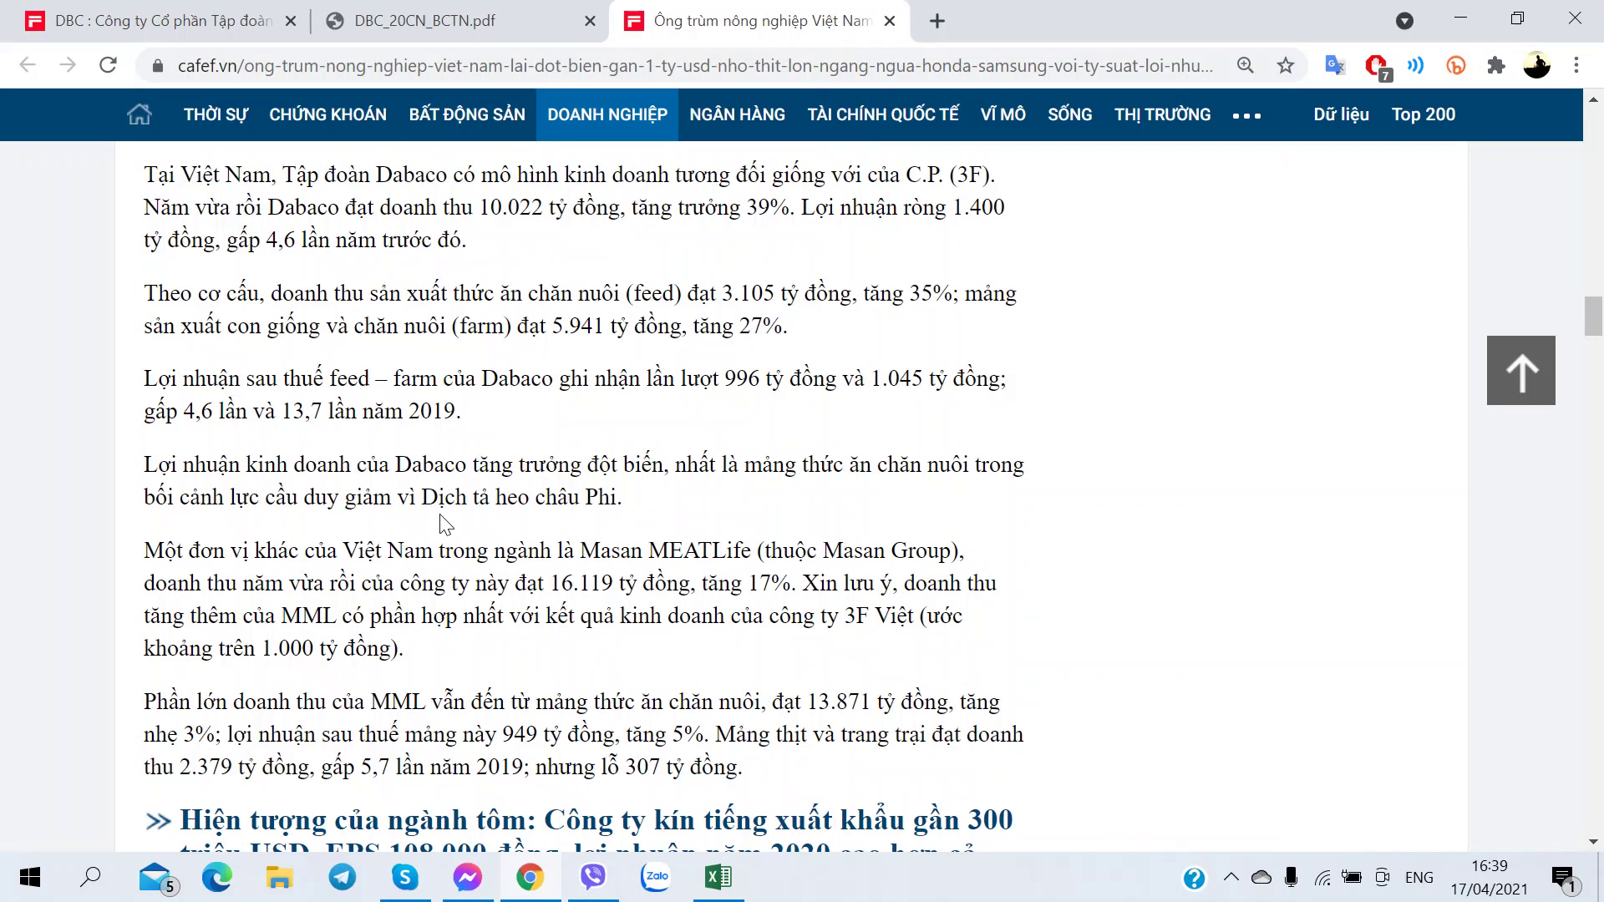
{"action": "key", "text": "alt+Tab"}
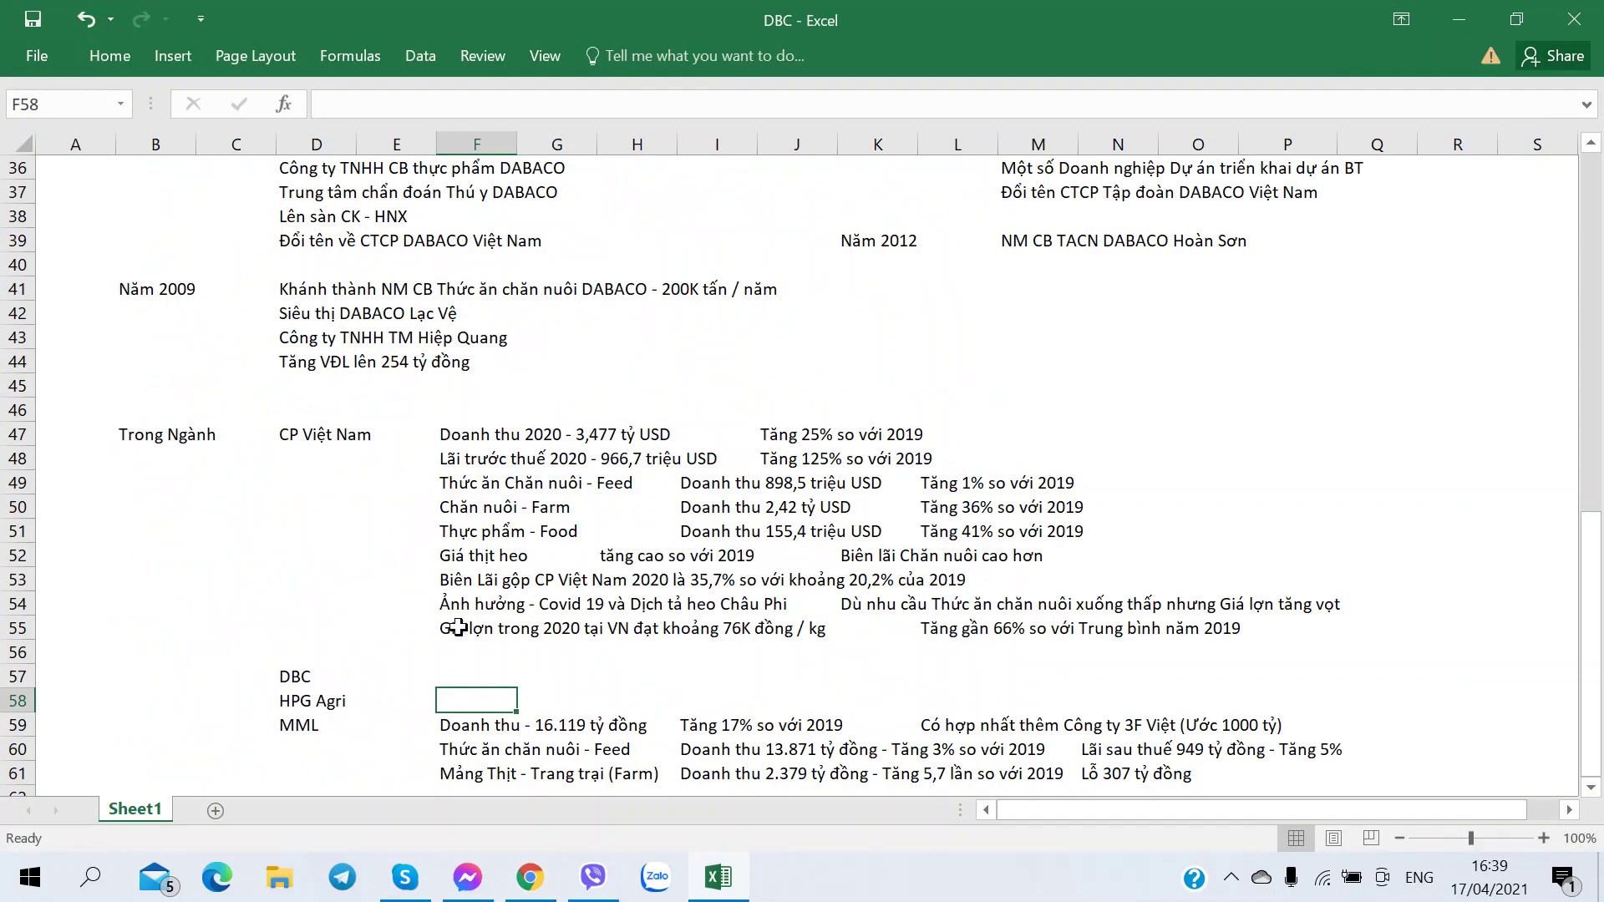
{"action": "left_click", "coordinate": [455, 669]}
{"action": "scroll", "coordinate": [451, 665], "scroll_direction": "down", "scroll_amount": 1}
{"action": "scroll", "coordinate": [452, 666], "scroll_direction": "down", "scroll_amount": 1}
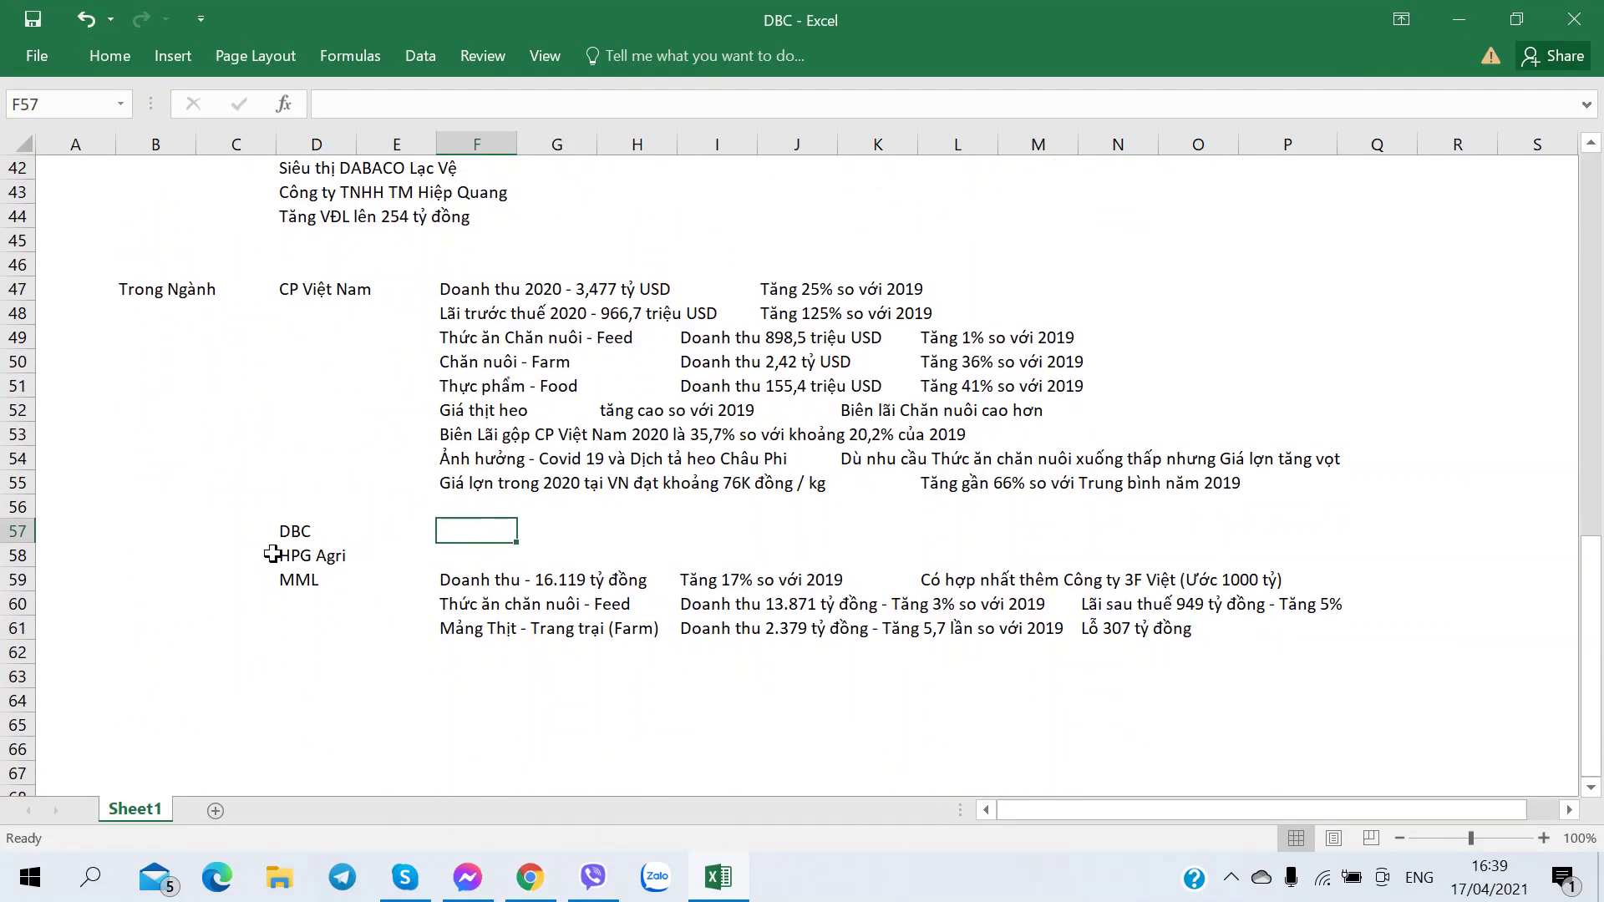
{"action": "key", "text": "alt+Tab"}
{"action": "scroll", "coordinate": [332, 548], "scroll_direction": "up", "scroll_amount": 2}
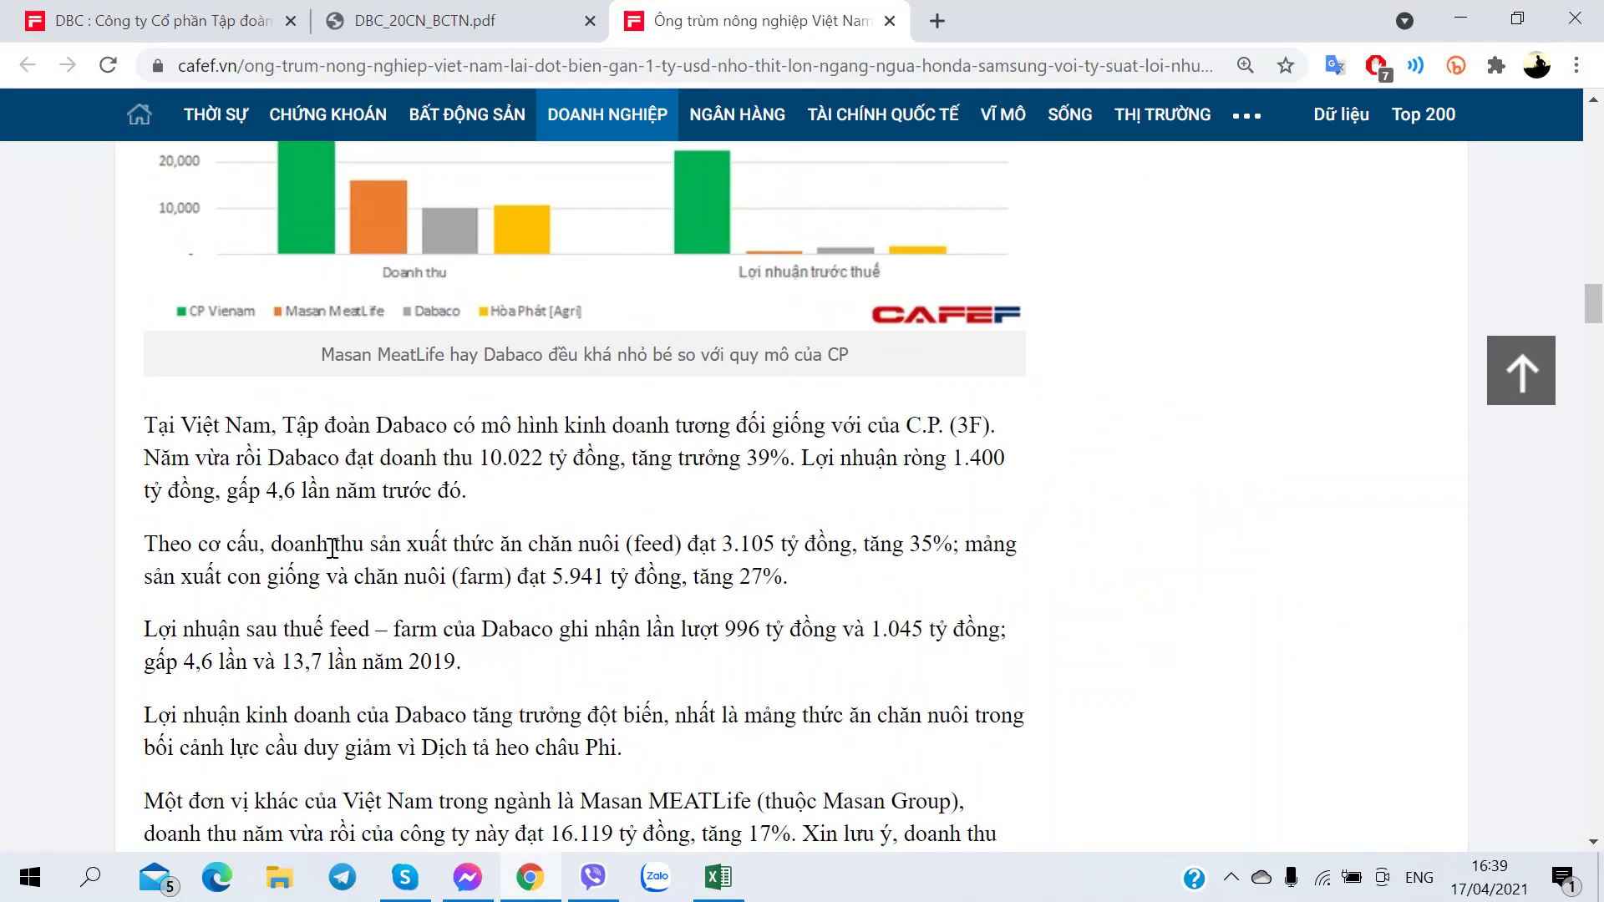
{"action": "scroll", "coordinate": [331, 549], "scroll_direction": "down", "scroll_amount": 1}
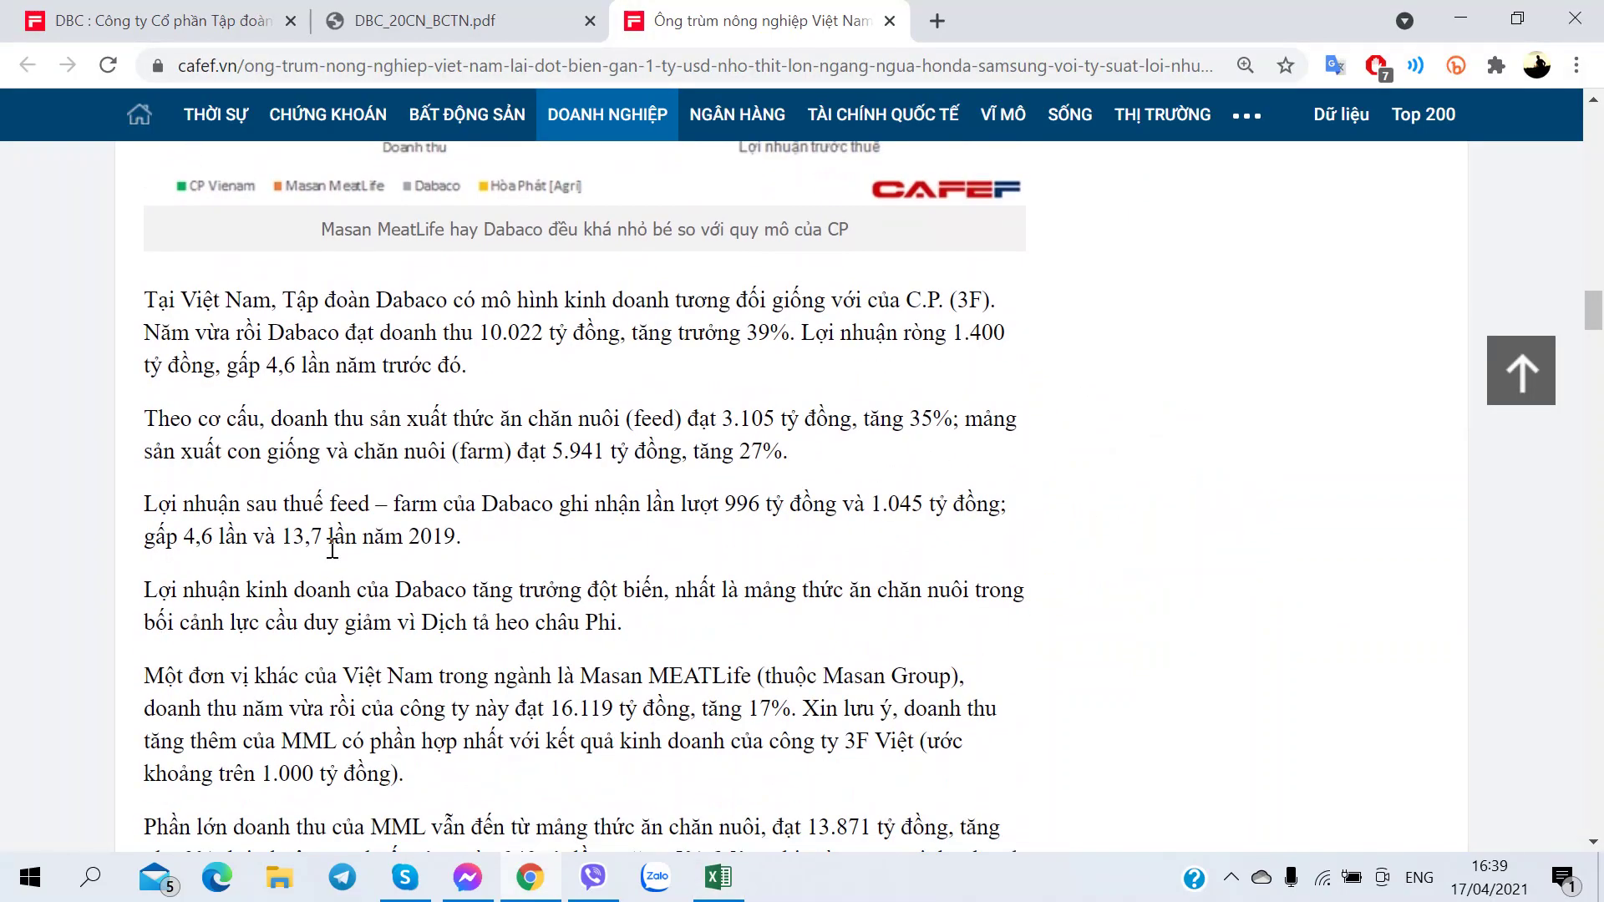
{"action": "key", "text": "alt+Tab"}
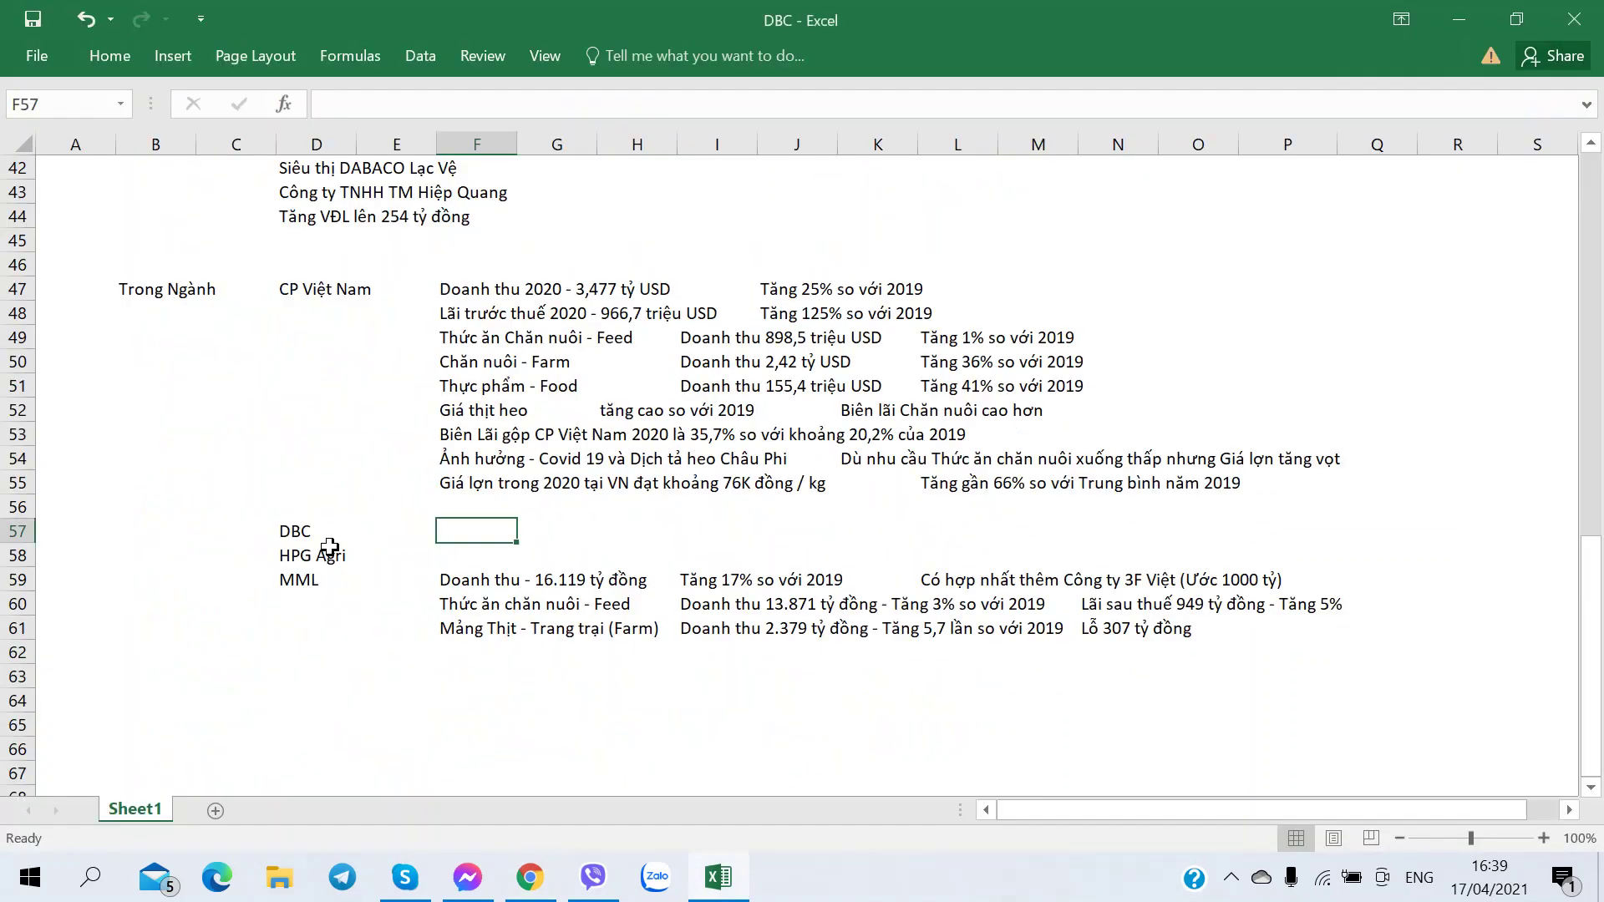
- Enter DBC's total revenue from the article as "Doanh thu - 10.022 tỷ đồng" in cell F57
{"action": "type", "text": "Doanh thu "}
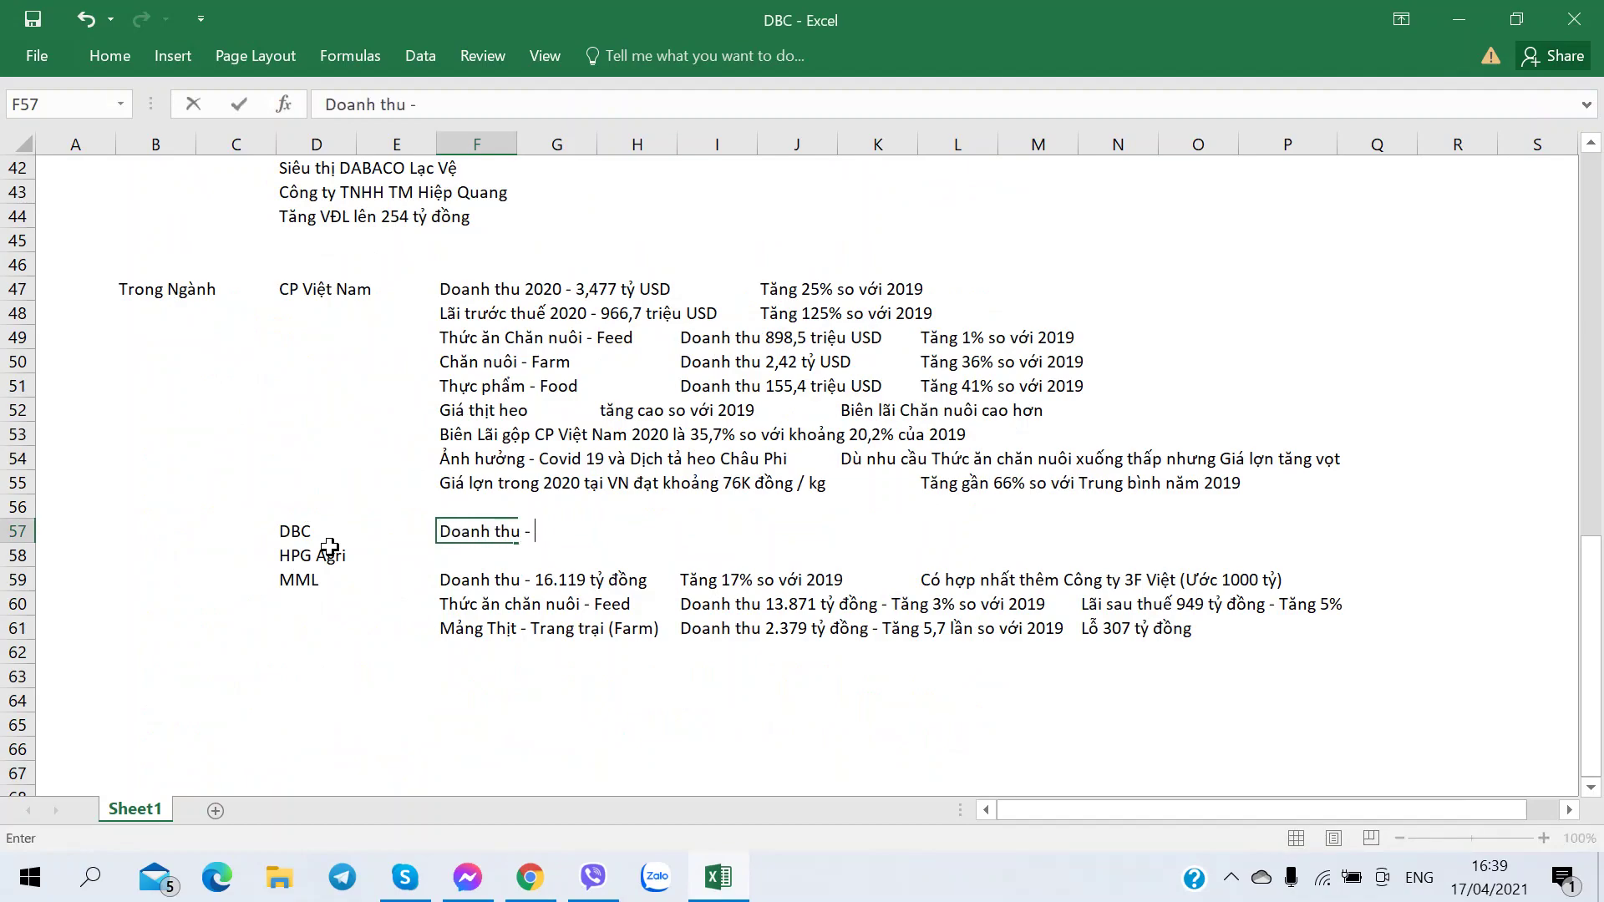
{"action": "type", "text": "-"}
{"action": "key", "text": "alt+Tab"}
{"action": "key", "text": "alt+Tab"}
{"action": "key", "text": "alt+Tab"}
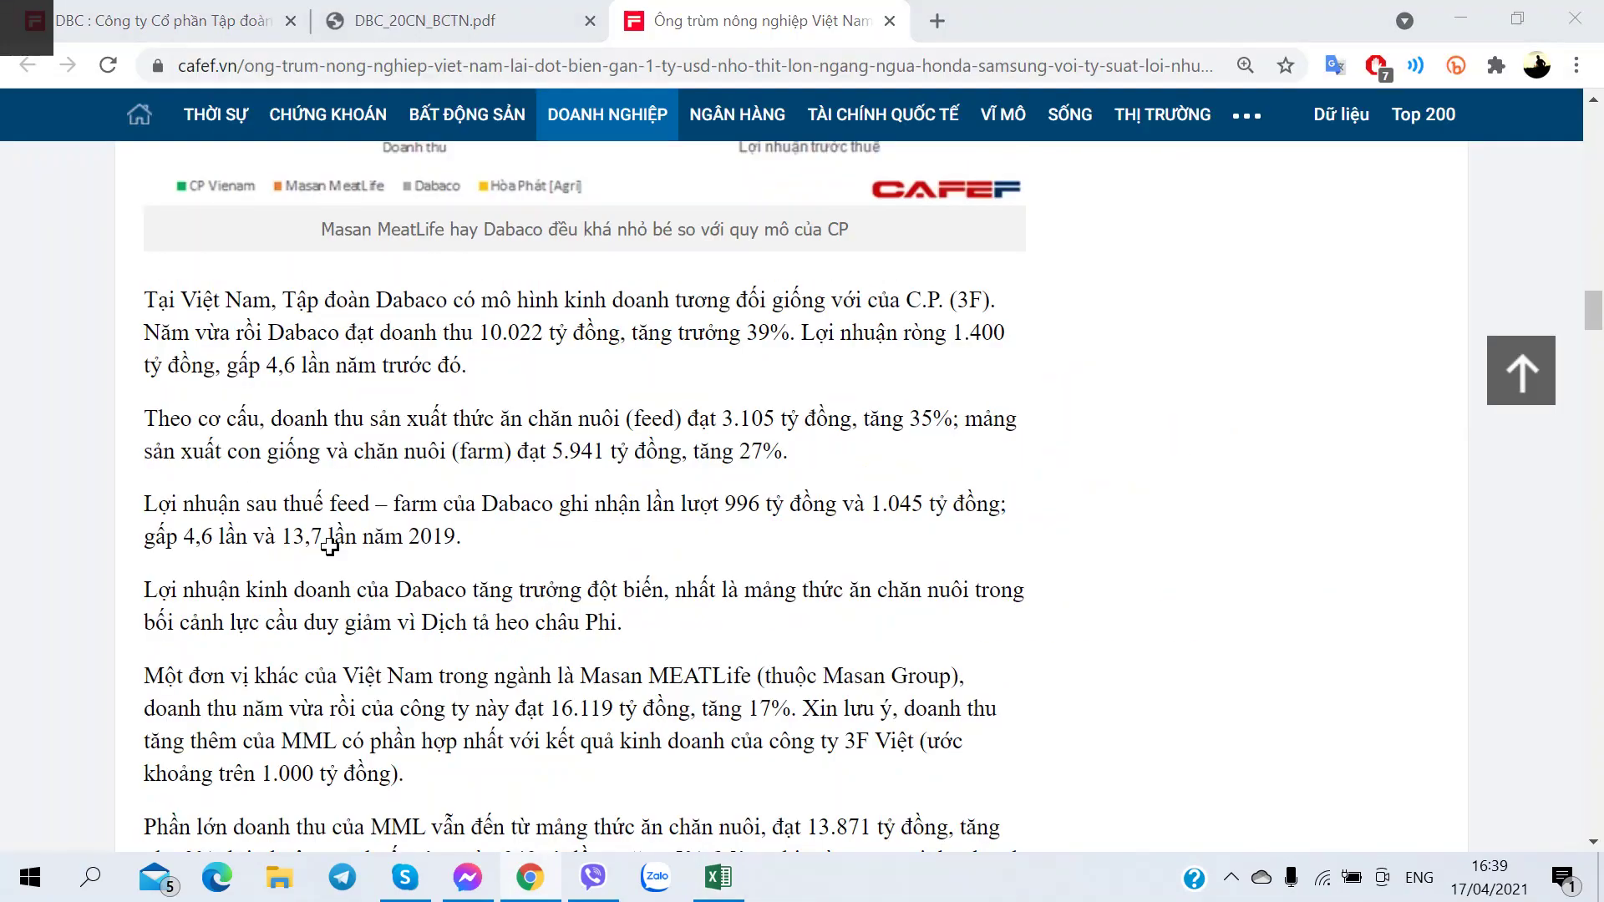
{"action": "key", "text": "alt+Tab"}
{"action": "type", "text": "10.022"}
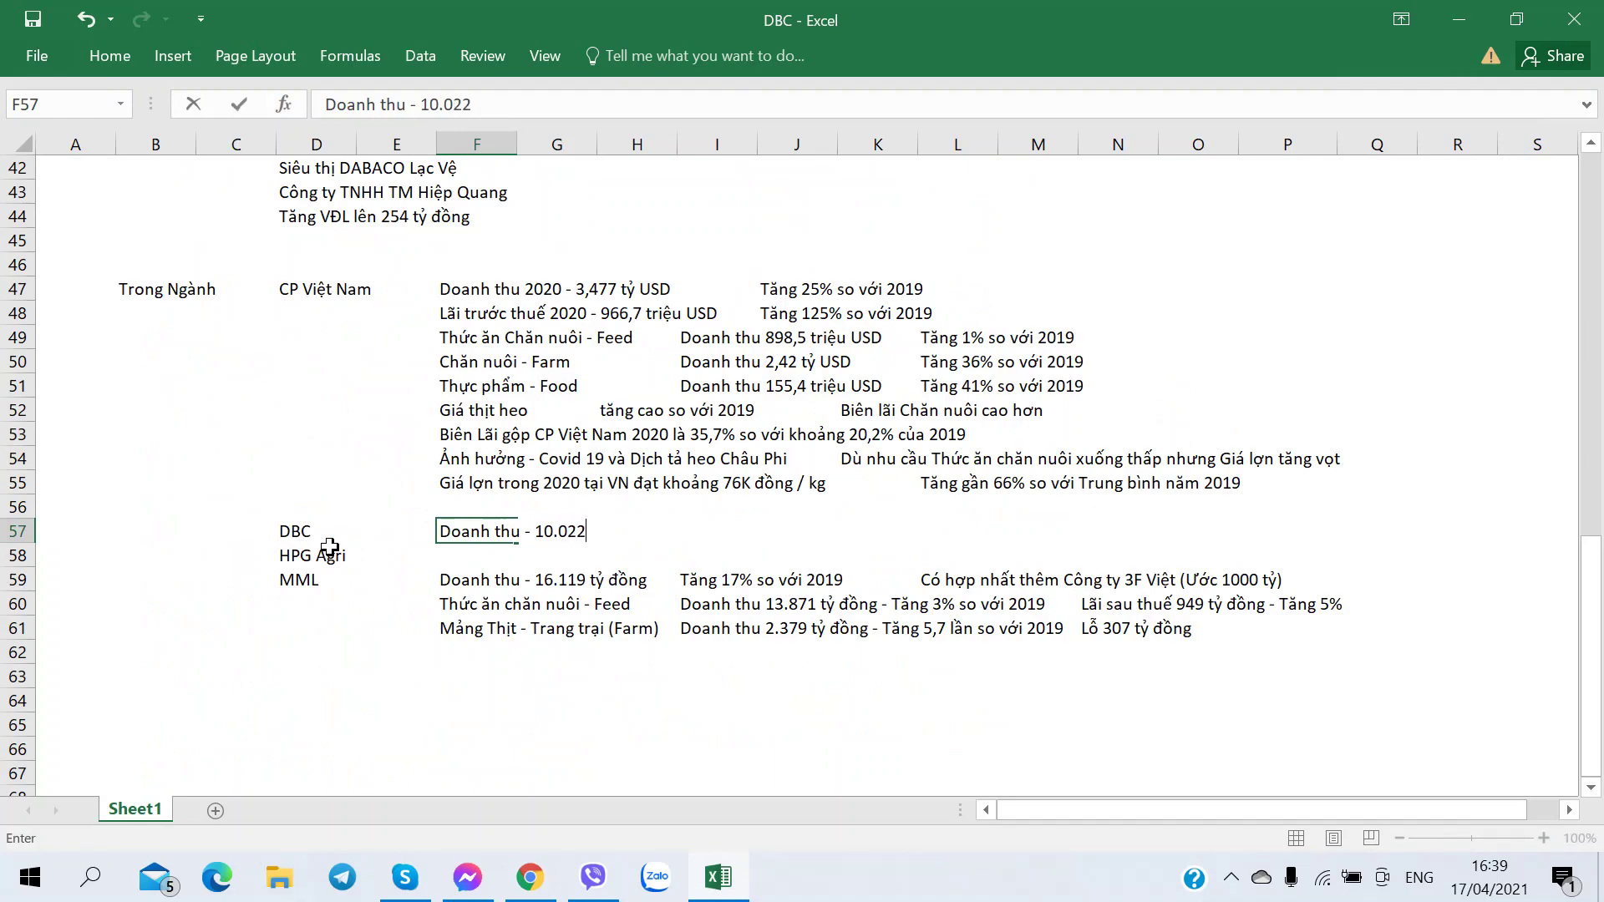
{"action": "key", "text": "alt+Tab"}
{"action": "key", "text": "alt+Tab"}
{"action": "type", "text": "ỷ"}
{"action": "key", "text": "BackSpace"}
{"action": "type", "text": "tỷ đồng"}
- Check DBC's revenue growth in the article and enter "Tăng trưởng 39%" in cell I57
{"action": "key", "text": "alt+Tab"}
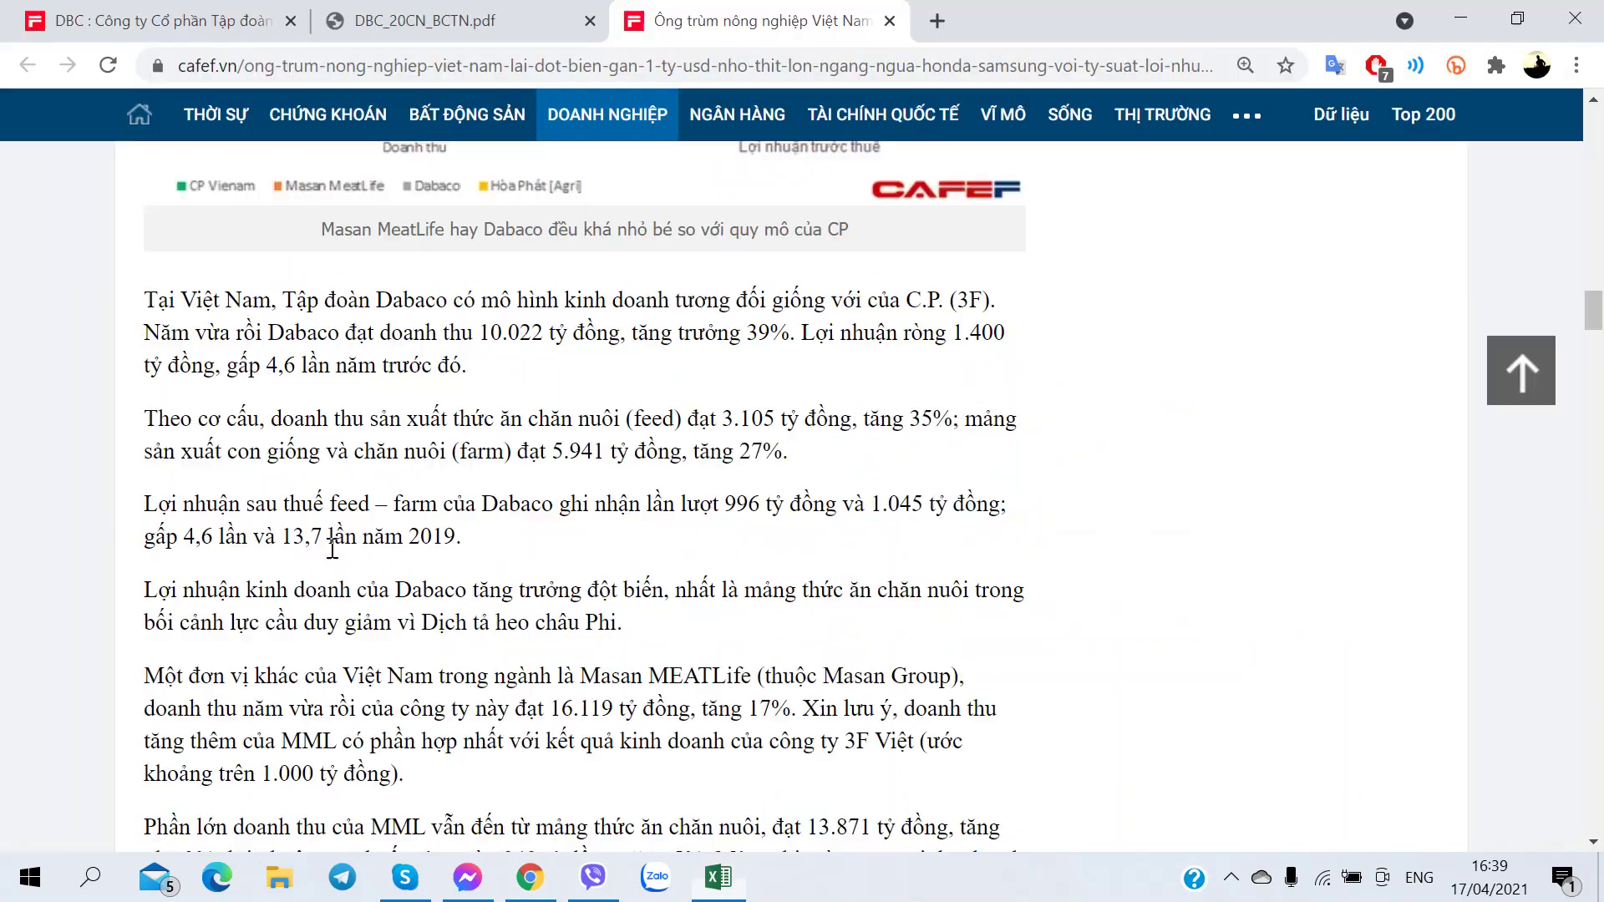
{"action": "key", "text": "alt+Tab"}
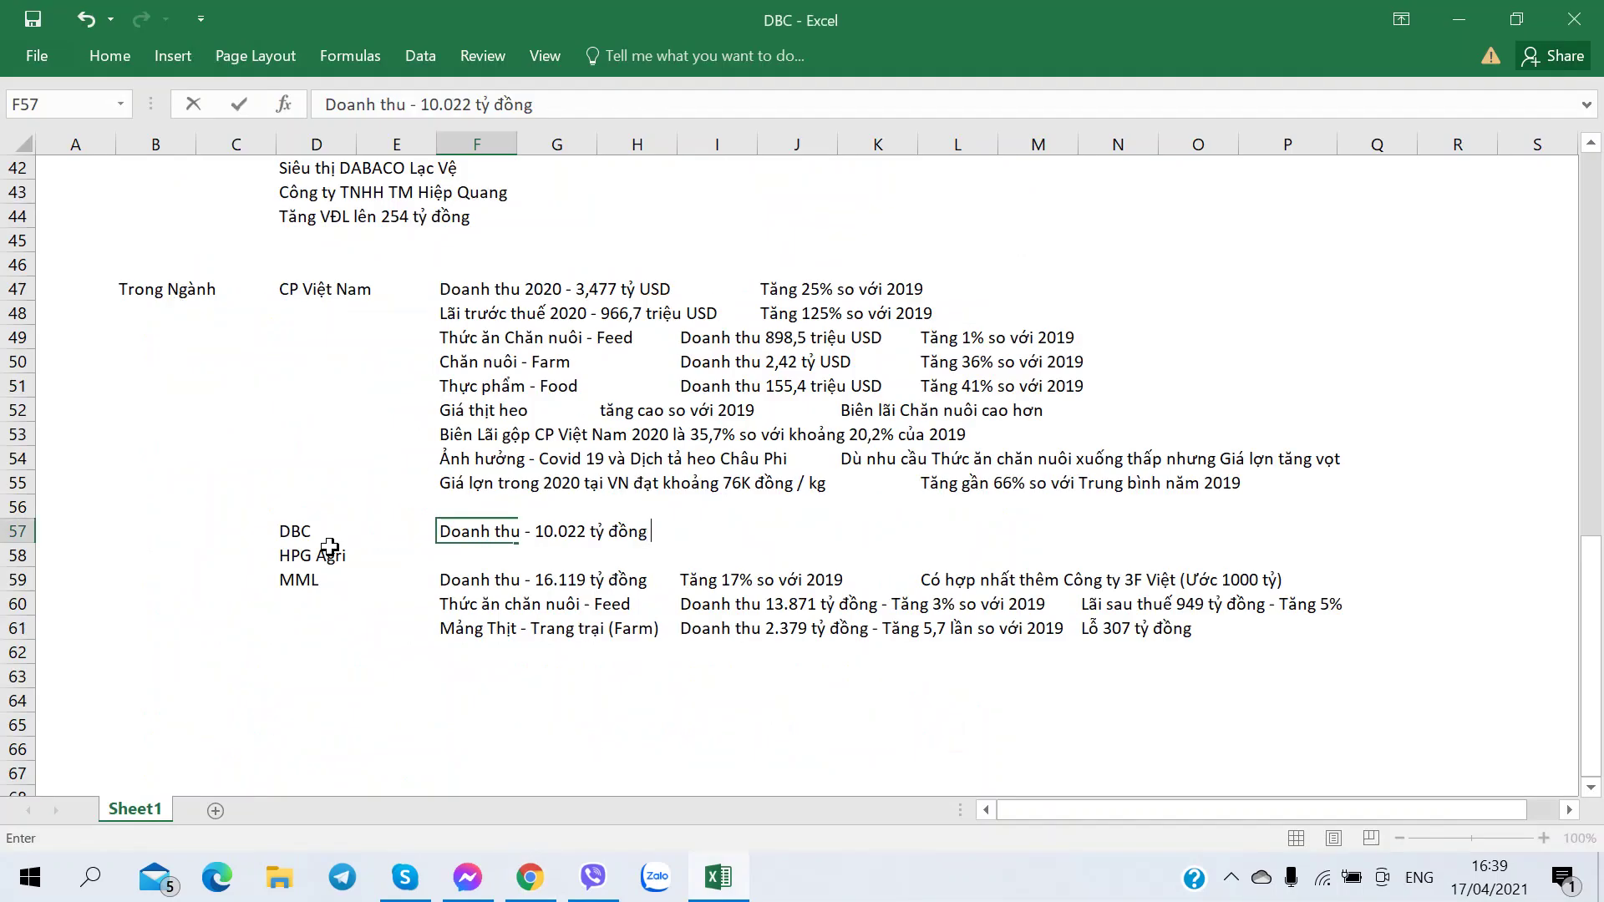
{"action": "key", "text": "Right"}
{"action": "key", "text": "Right"}
{"action": "key", "text": "Right"}
{"action": "type", "text": "T"}
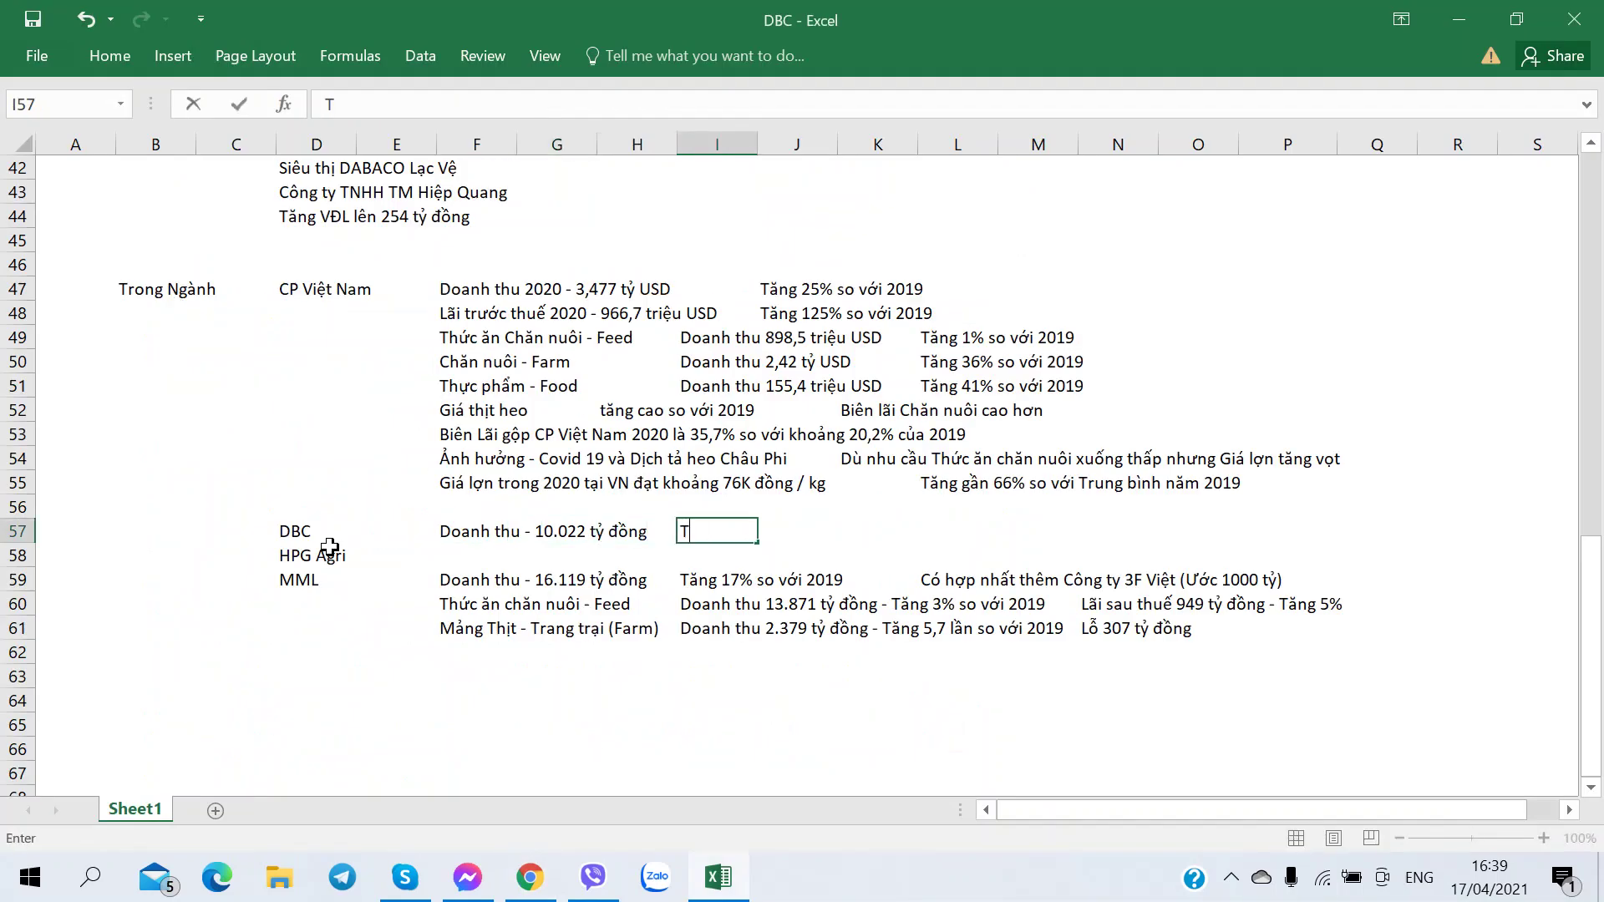
{"action": "type", "text": "ăng trưởng 39%"}
{"action": "key", "text": "Right"}
{"action": "key", "text": "Right"}
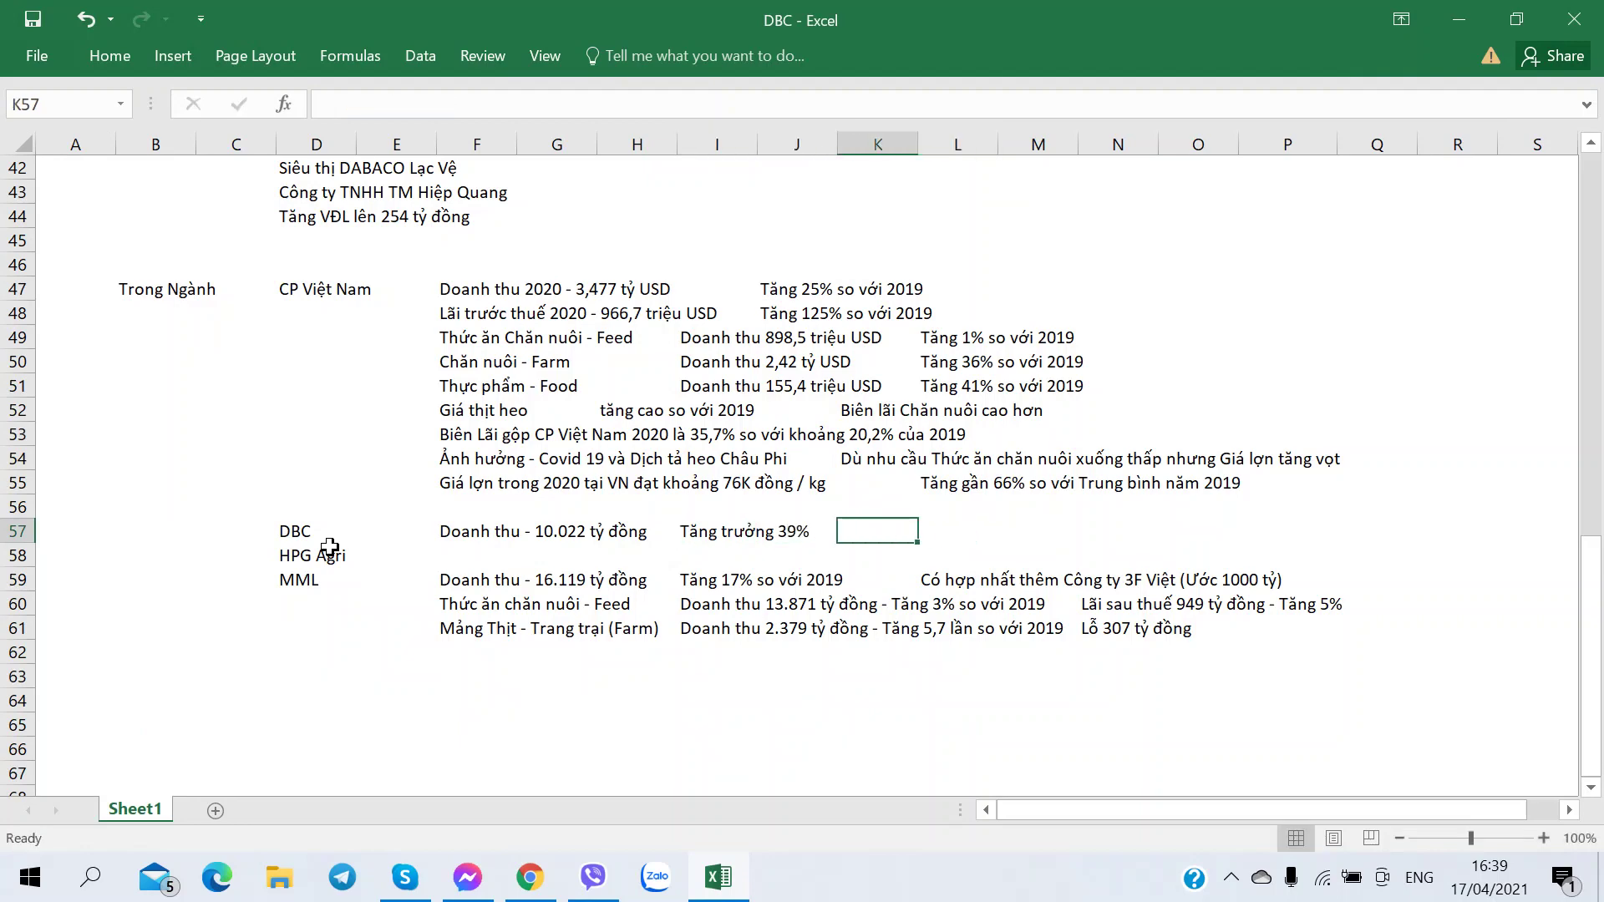
- Look up DBC's net profit in the article and record it as "Lãi ròng 1400 tỷ" in cell K57
{"action": "key", "text": "alt+Tab"}
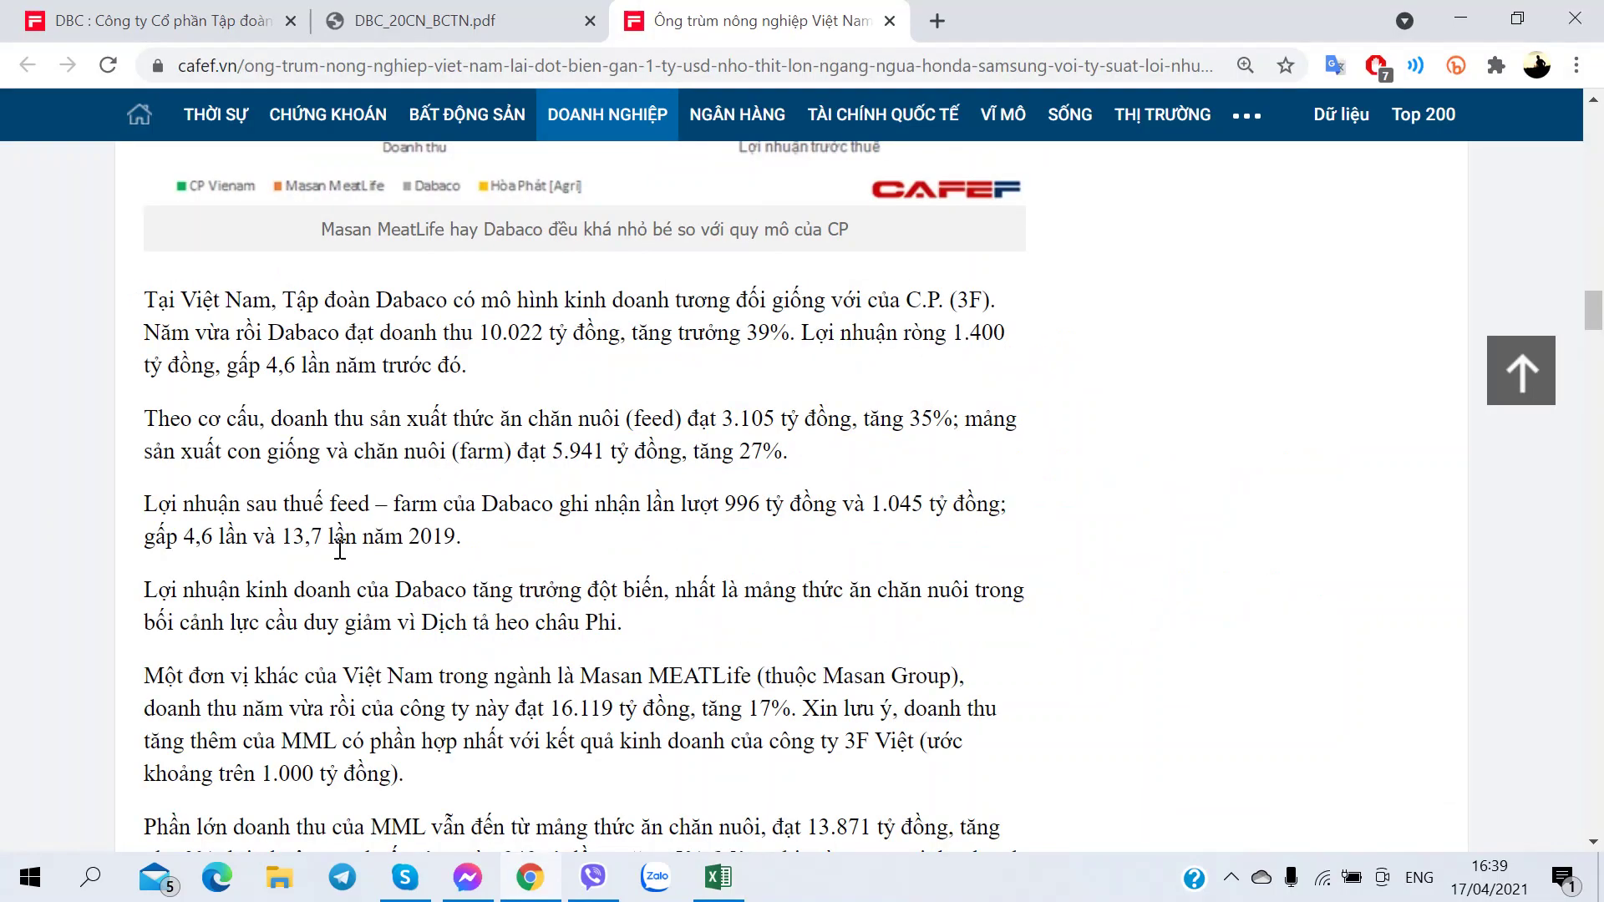
{"action": "key", "text": "alt+Tab"}
{"action": "type", "text": "lãi ròng 1400 tỷ"}
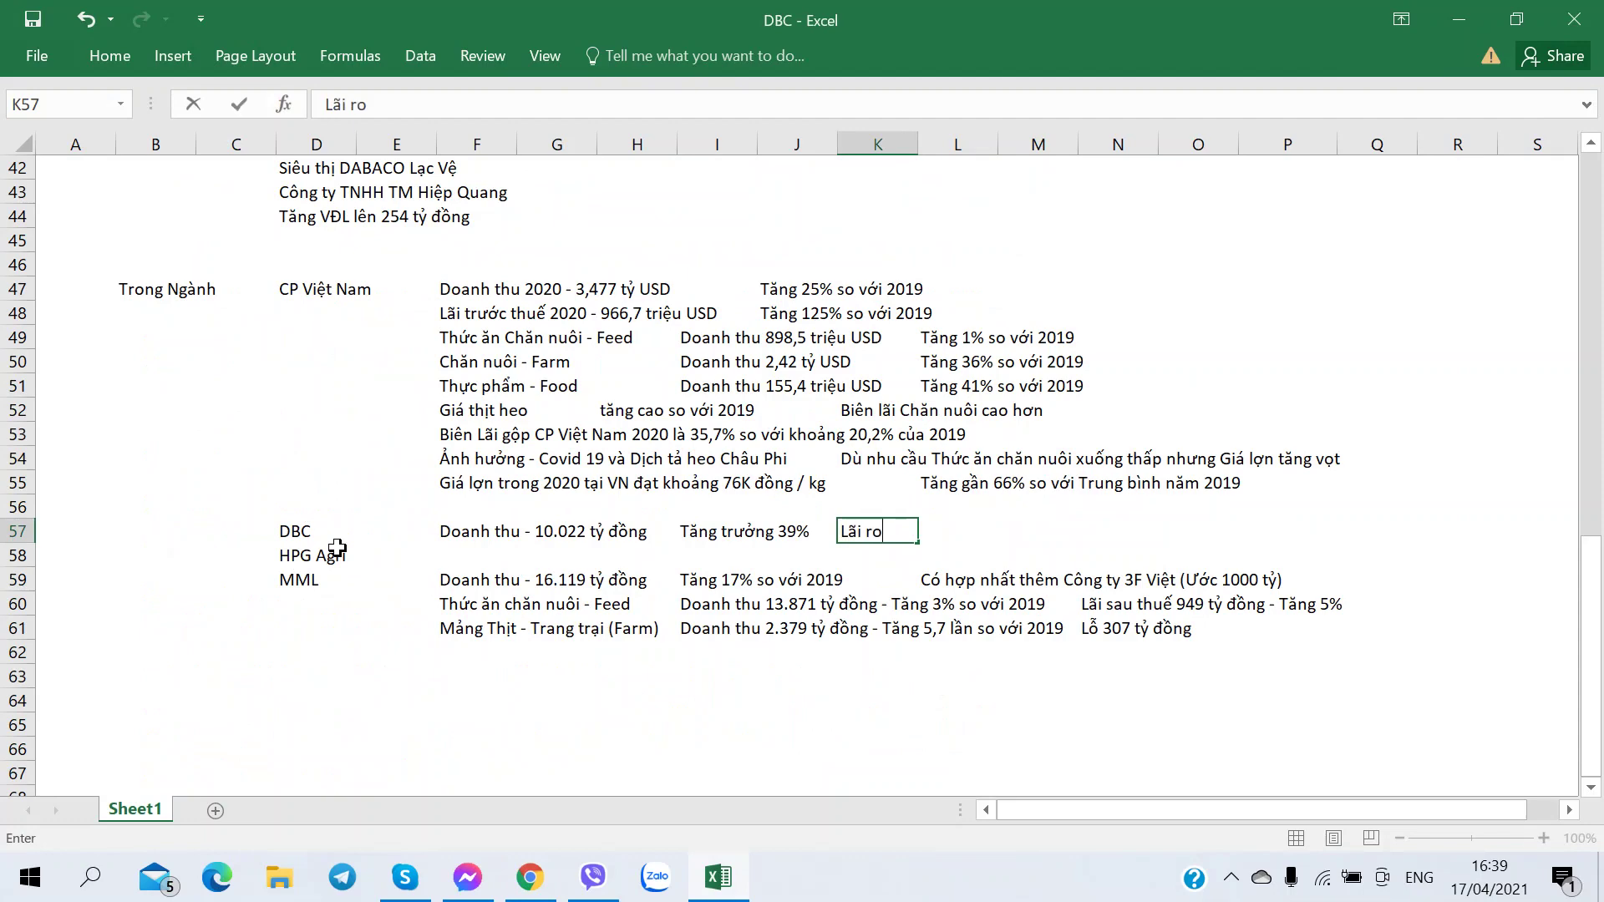
{"action": "key", "text": "alt+Tab"}
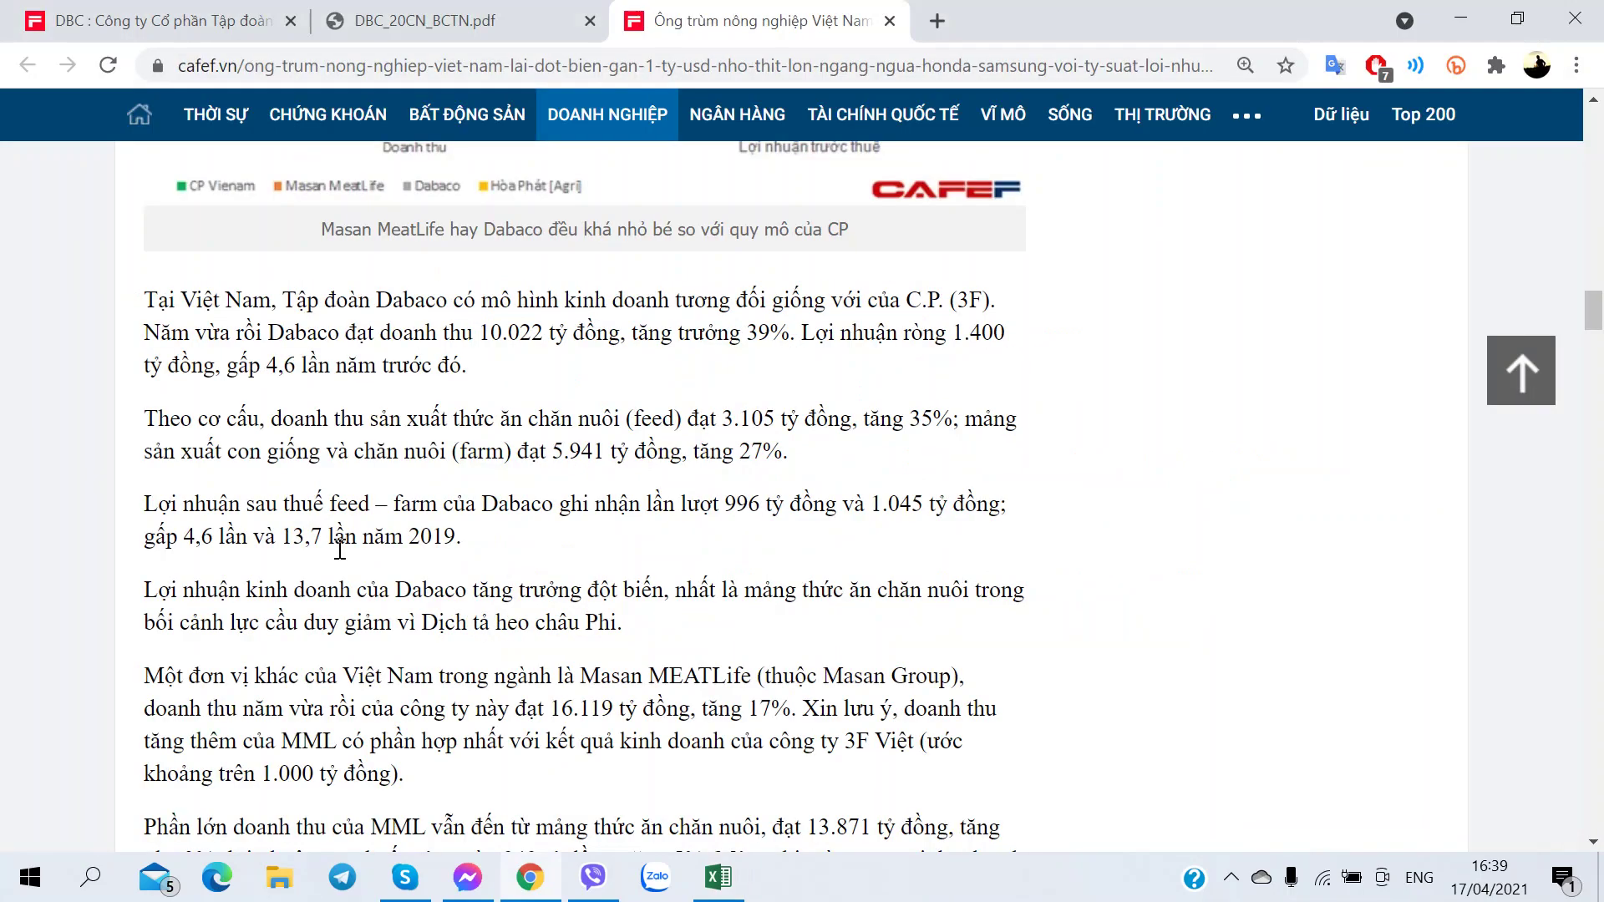
{"action": "key", "text": "alt+Tab"}
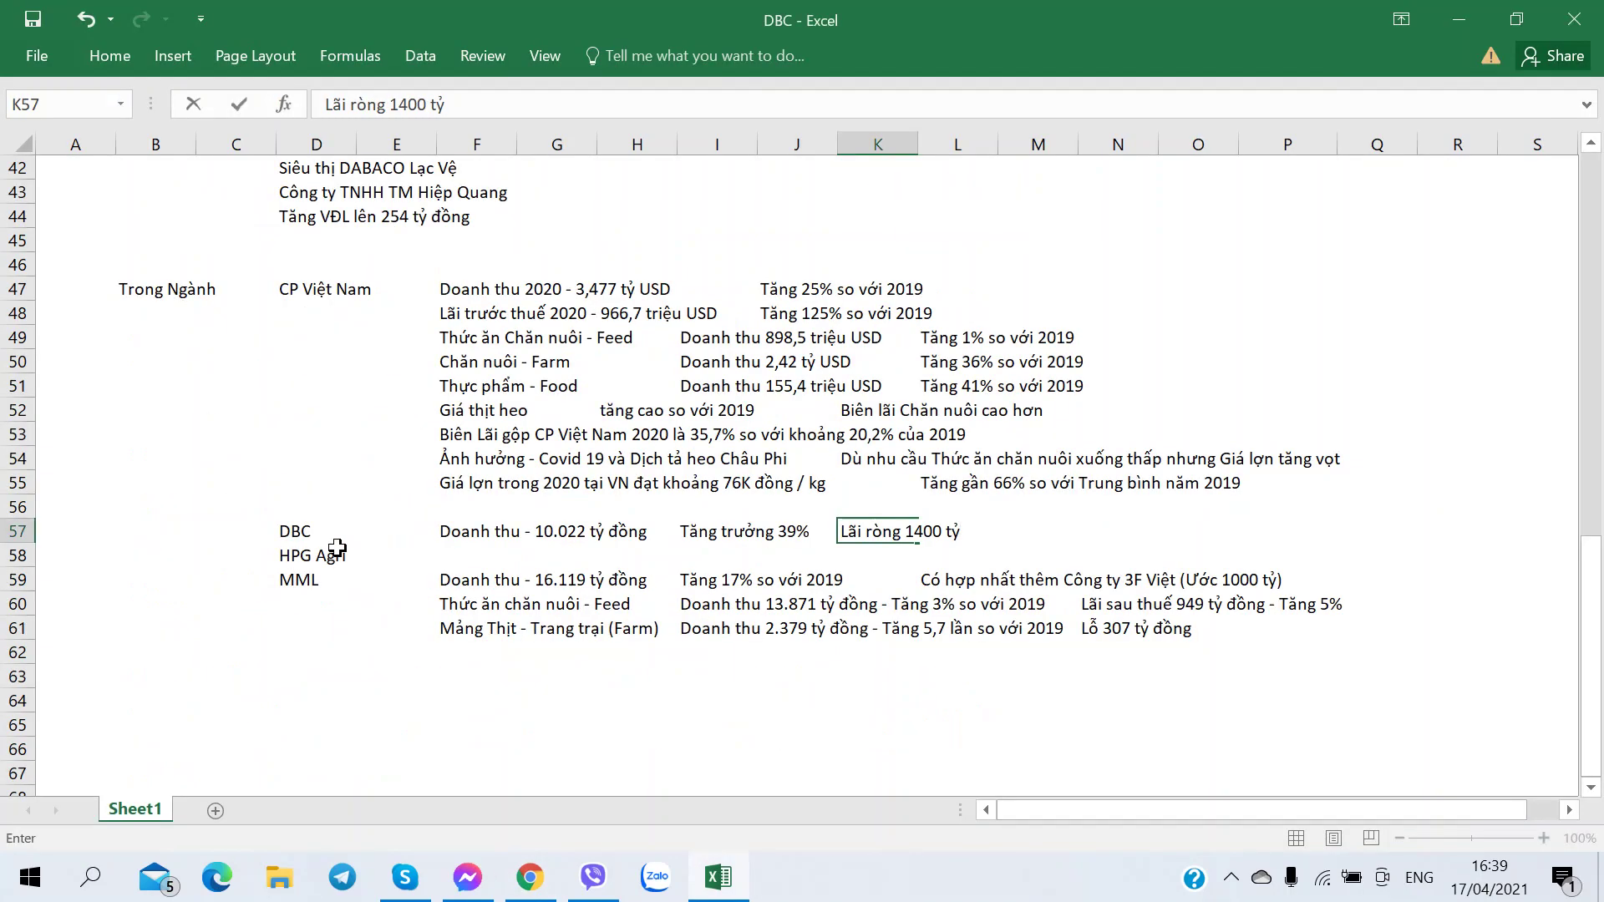
{"action": "type", "text": "- G"}
{"action": "key", "text": "BackSpace"}
{"action": "key", "text": "BackSpace"}
{"action": "key", "text": "BackSpace"}
{"action": "key", "text": "BackSpace"}
{"action": "key", "text": "Right"}
{"action": "key", "text": "Right"}
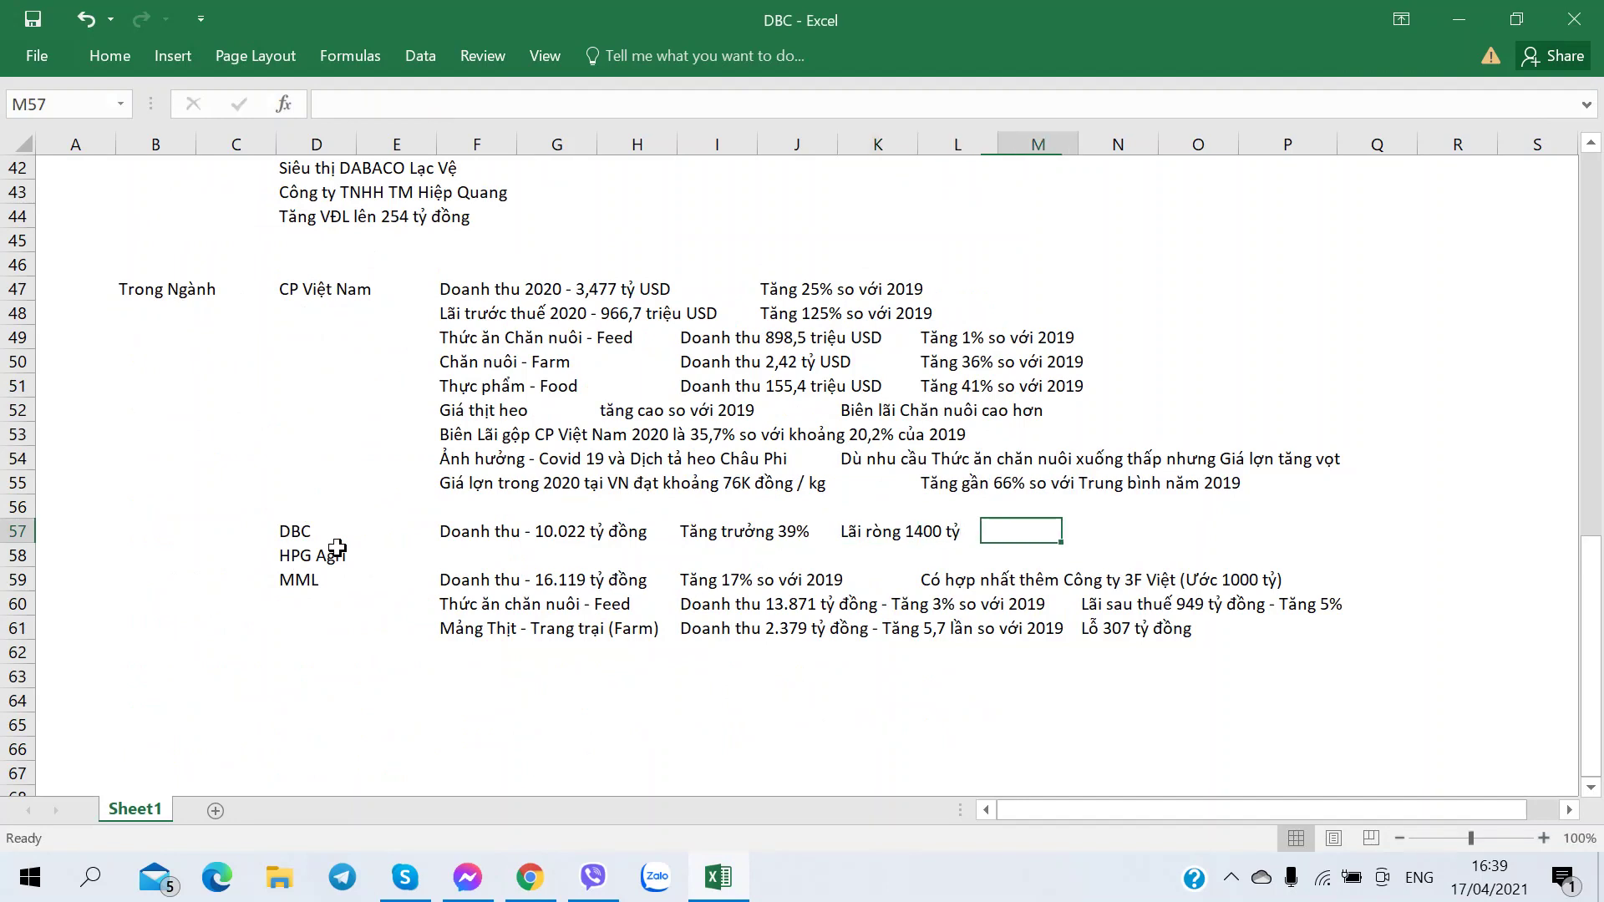
- Add the profit comparison "Gấp 4,6 lần so với 2019" in cell M57, based on the article
{"action": "type", "text": "Gấp 4,6"}
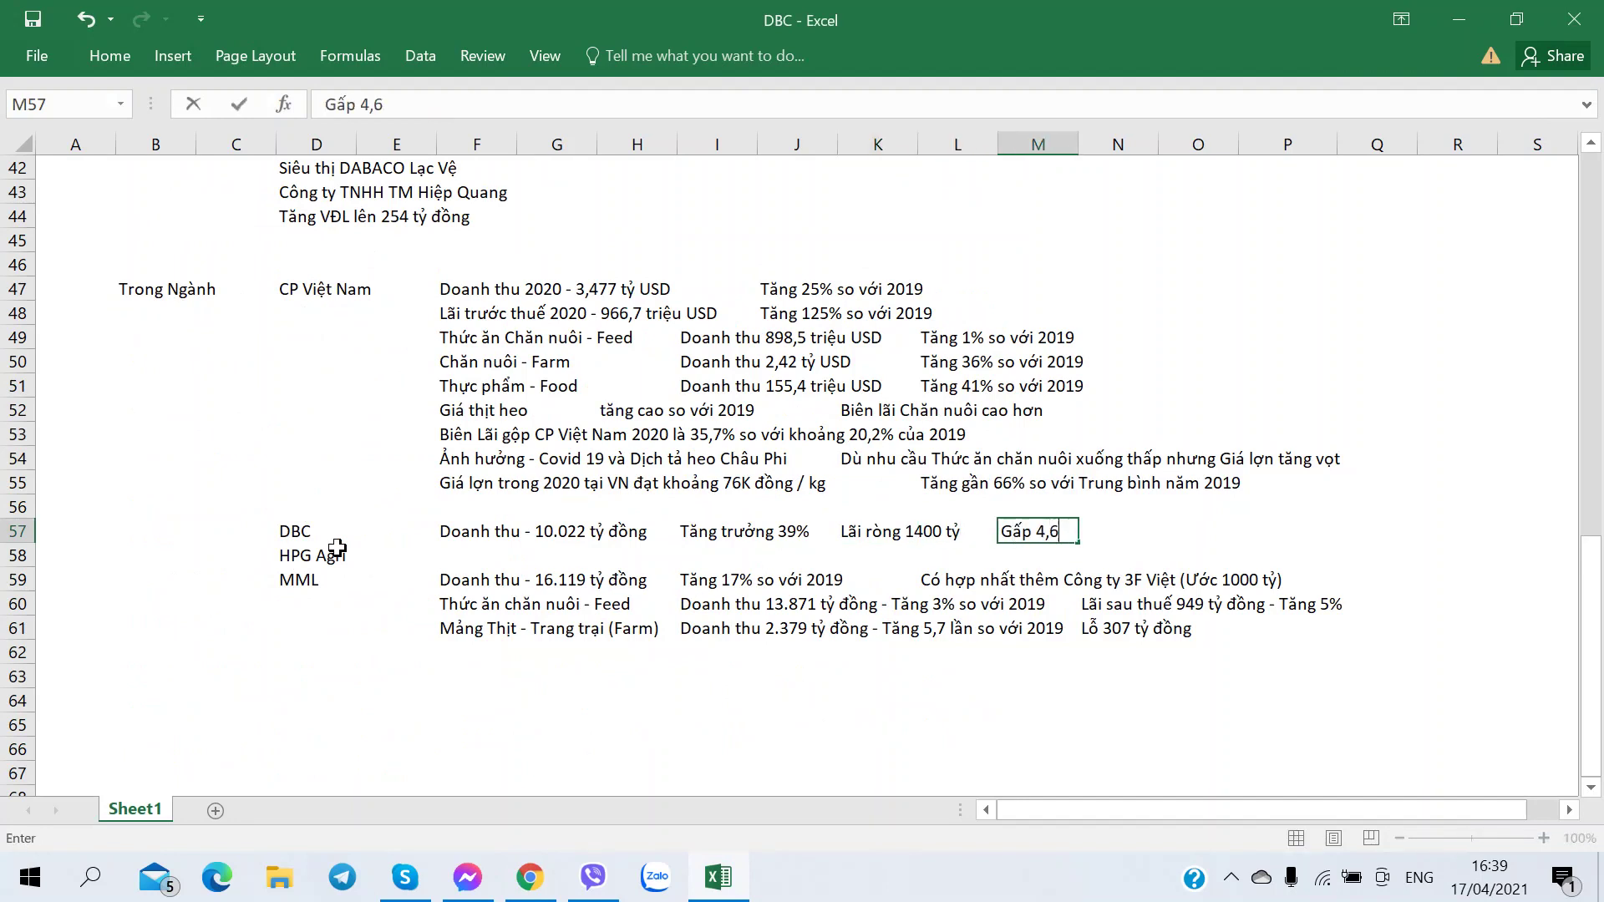
{"action": "type", "text": " là"}
{"action": "key", "text": "alt+Tab"}
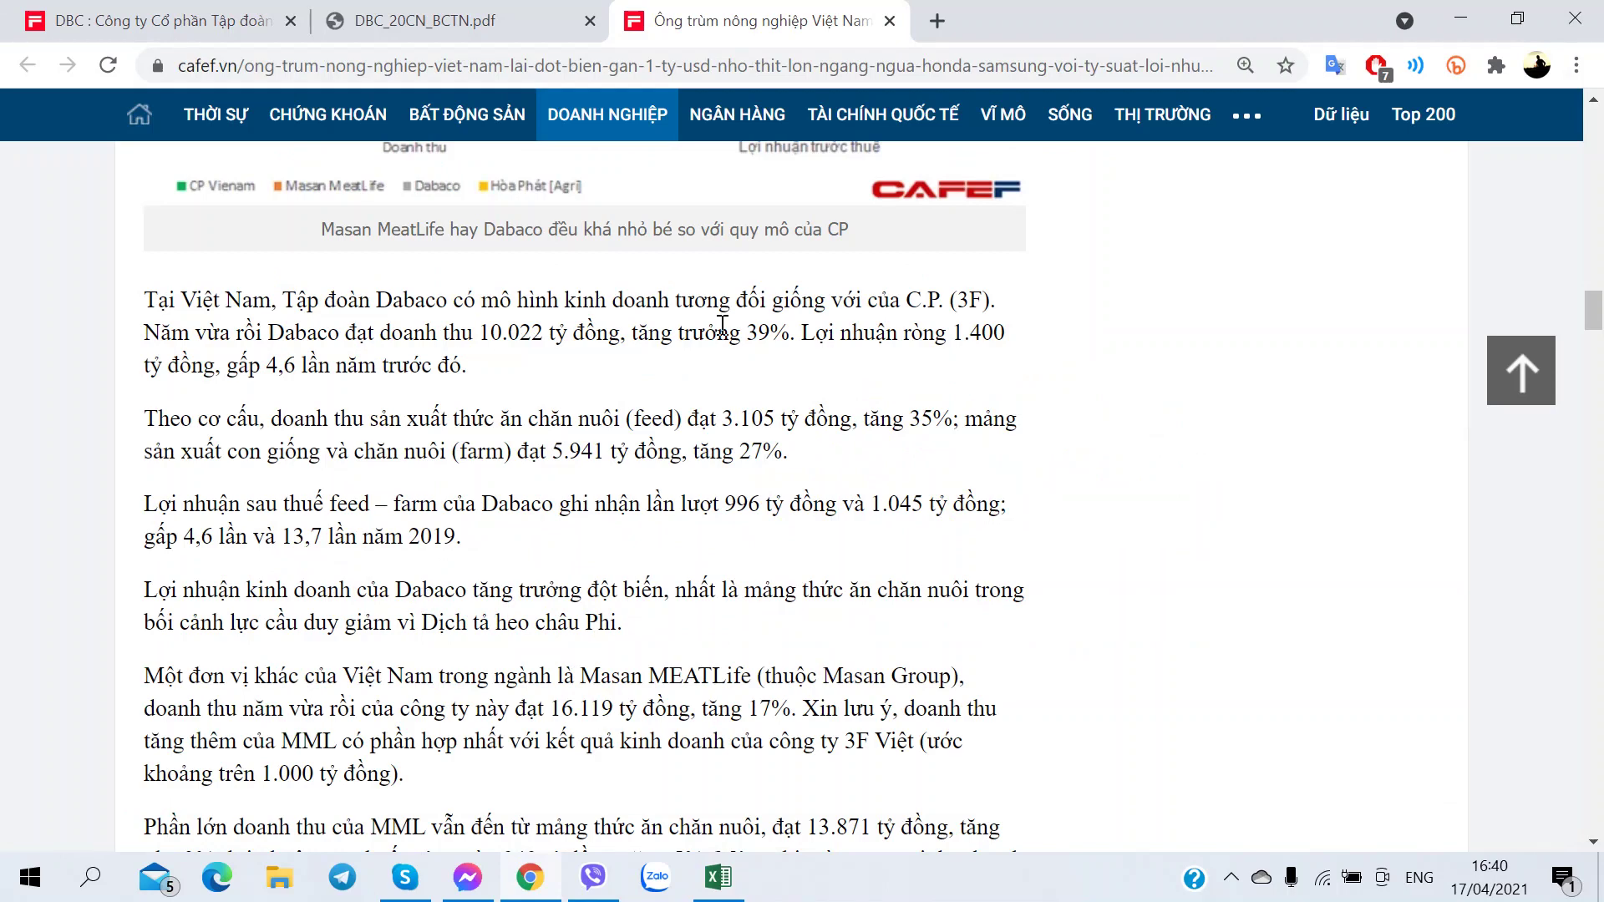
{"action": "key", "text": "alt+Tab"}
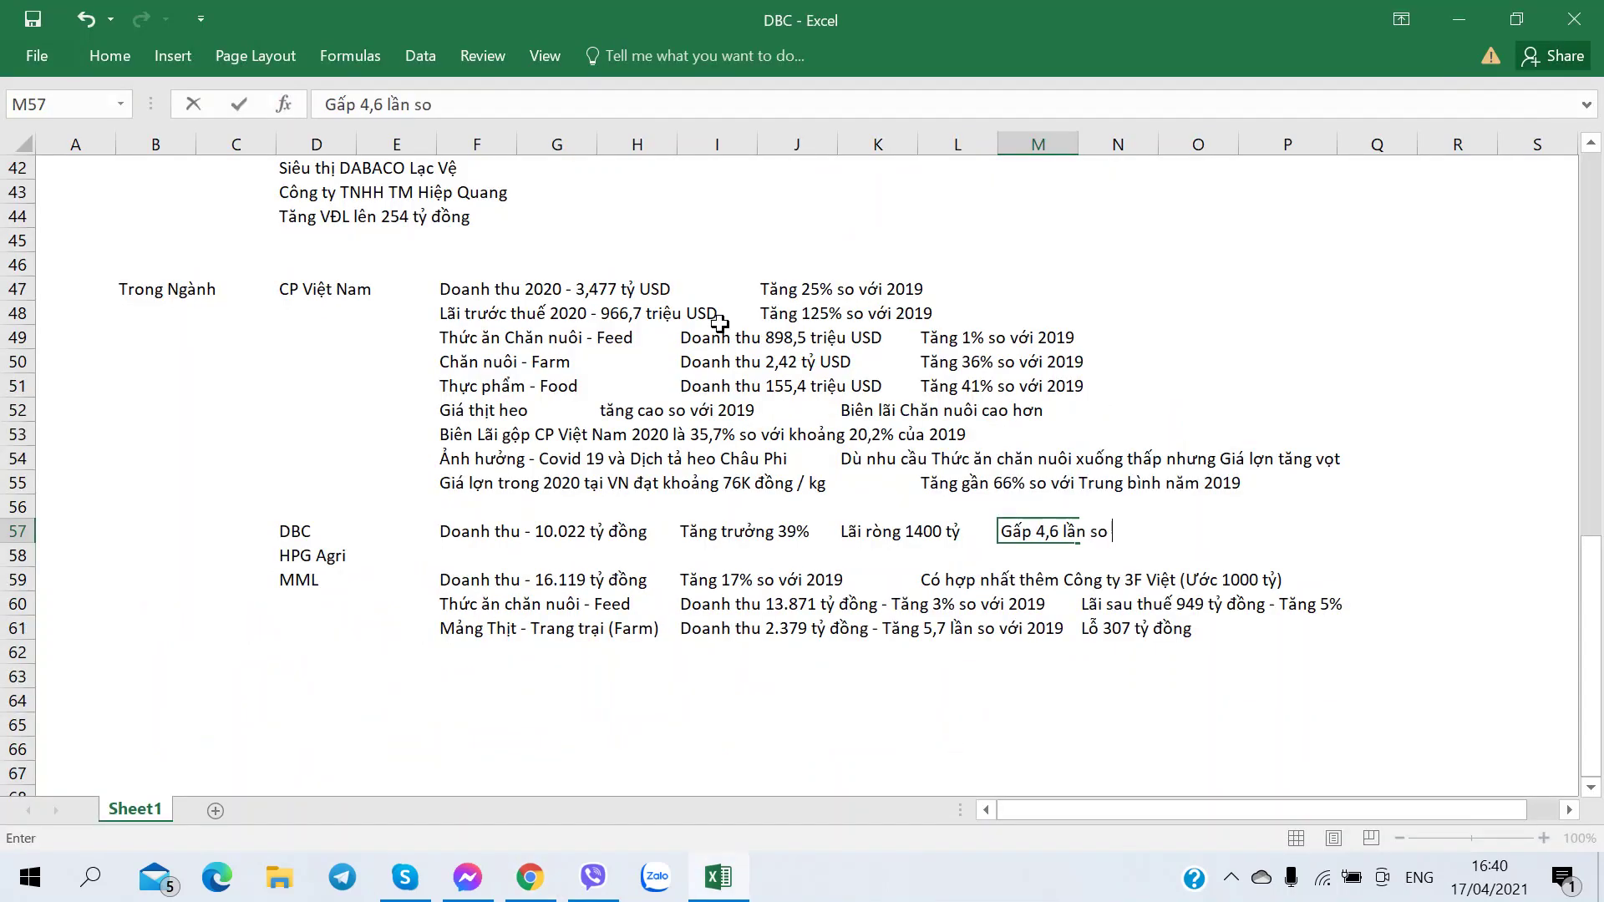
{"action": "type", "text": "với 2019"}
{"action": "key", "text": "Return"}
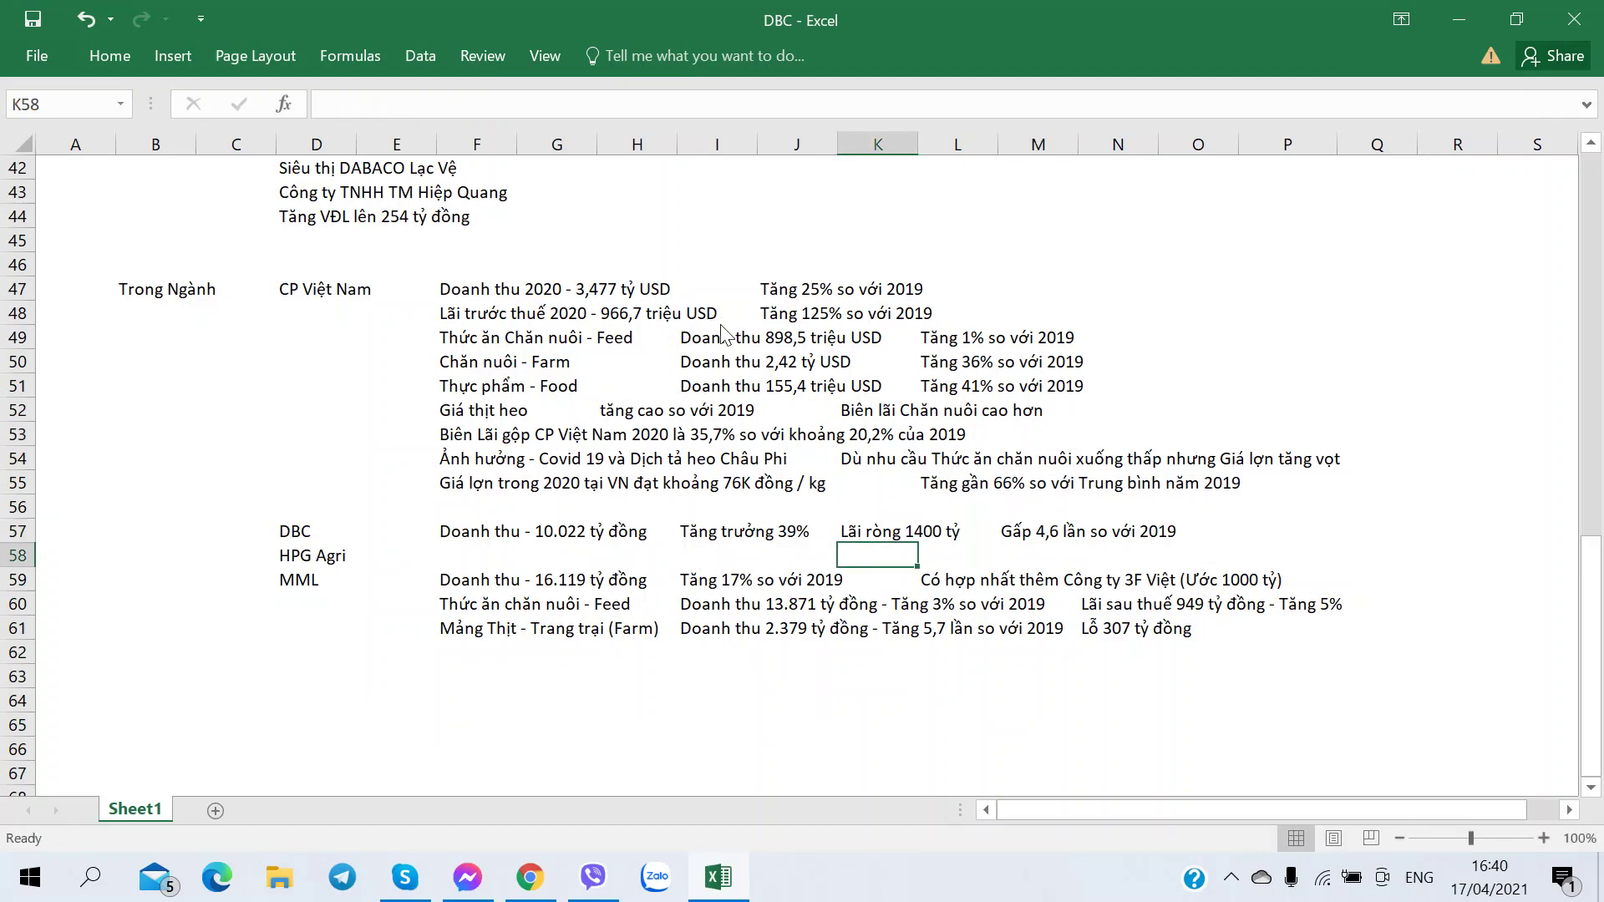
- Insert three blank rows above the HPG Agri row, starting at row 58, for DBC's segment figures
{"action": "key", "text": "alt+Tab"}
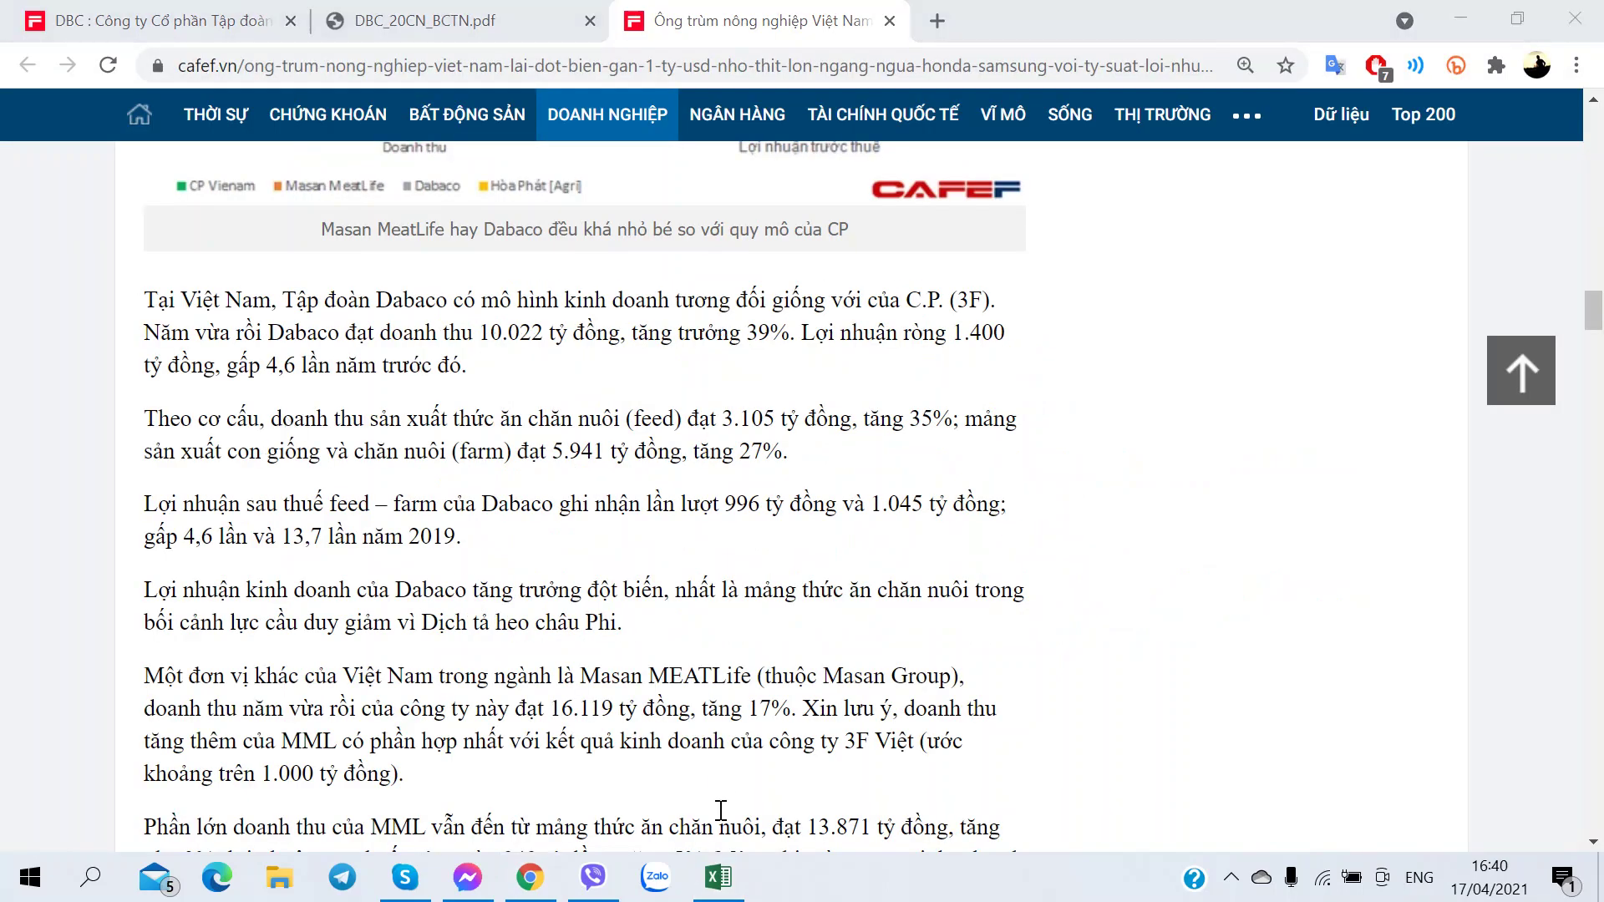
{"action": "left_click", "coordinate": [717, 876]}
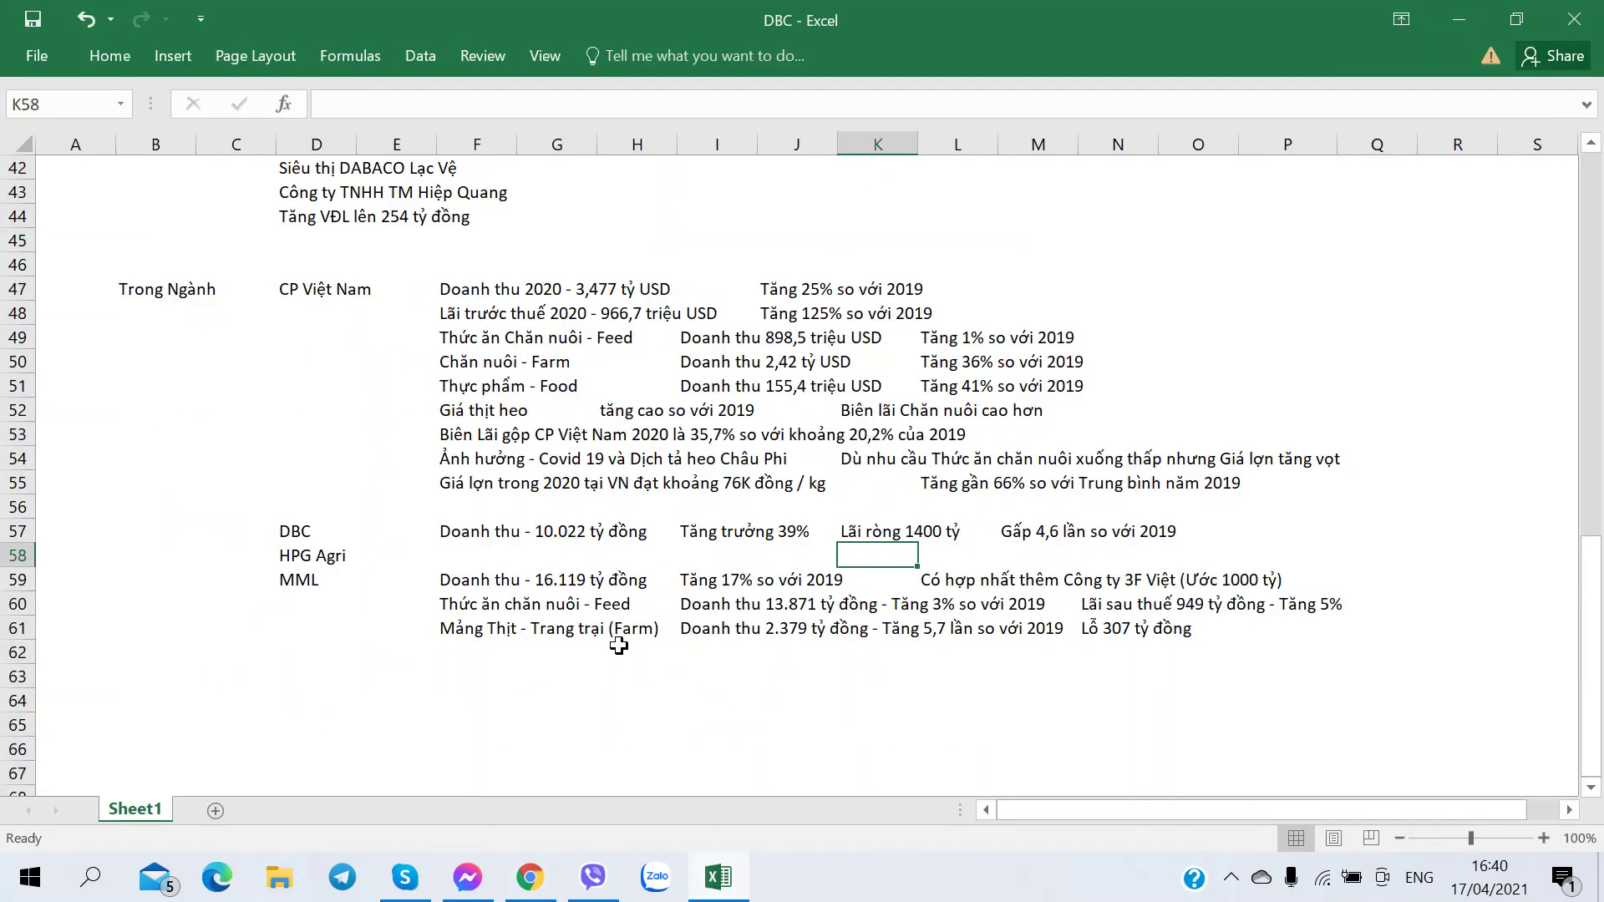
{"action": "left_click", "coordinate": [448, 561]}
{"action": "left_click", "coordinate": [309, 557]}
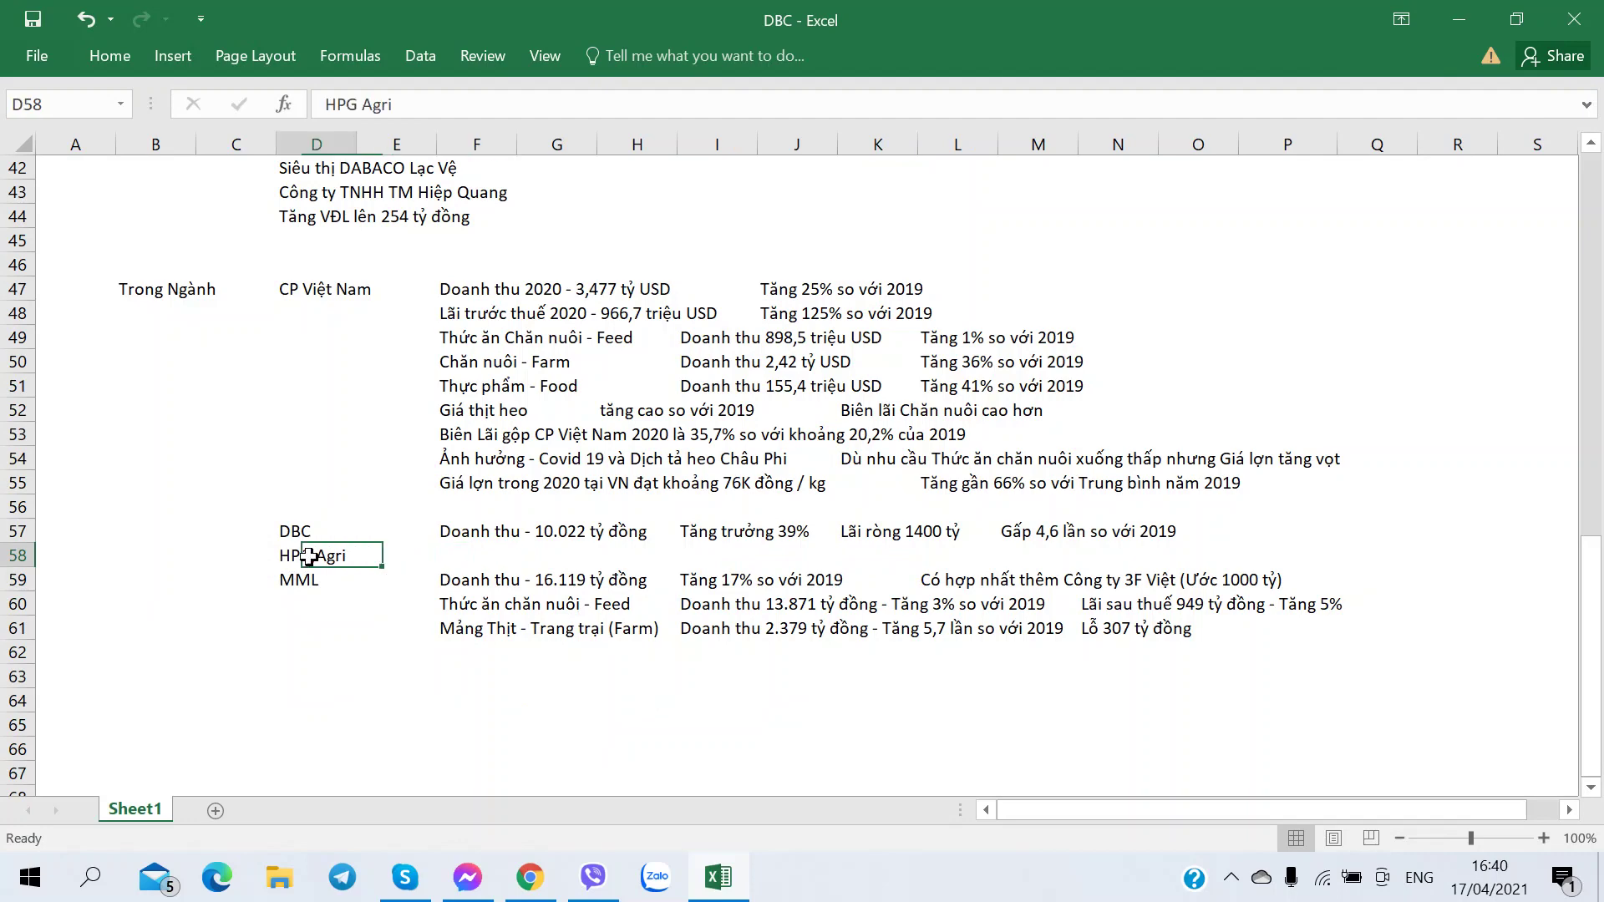
{"action": "left_click", "coordinate": [496, 561]}
{"action": "key", "text": "alt+Tab"}
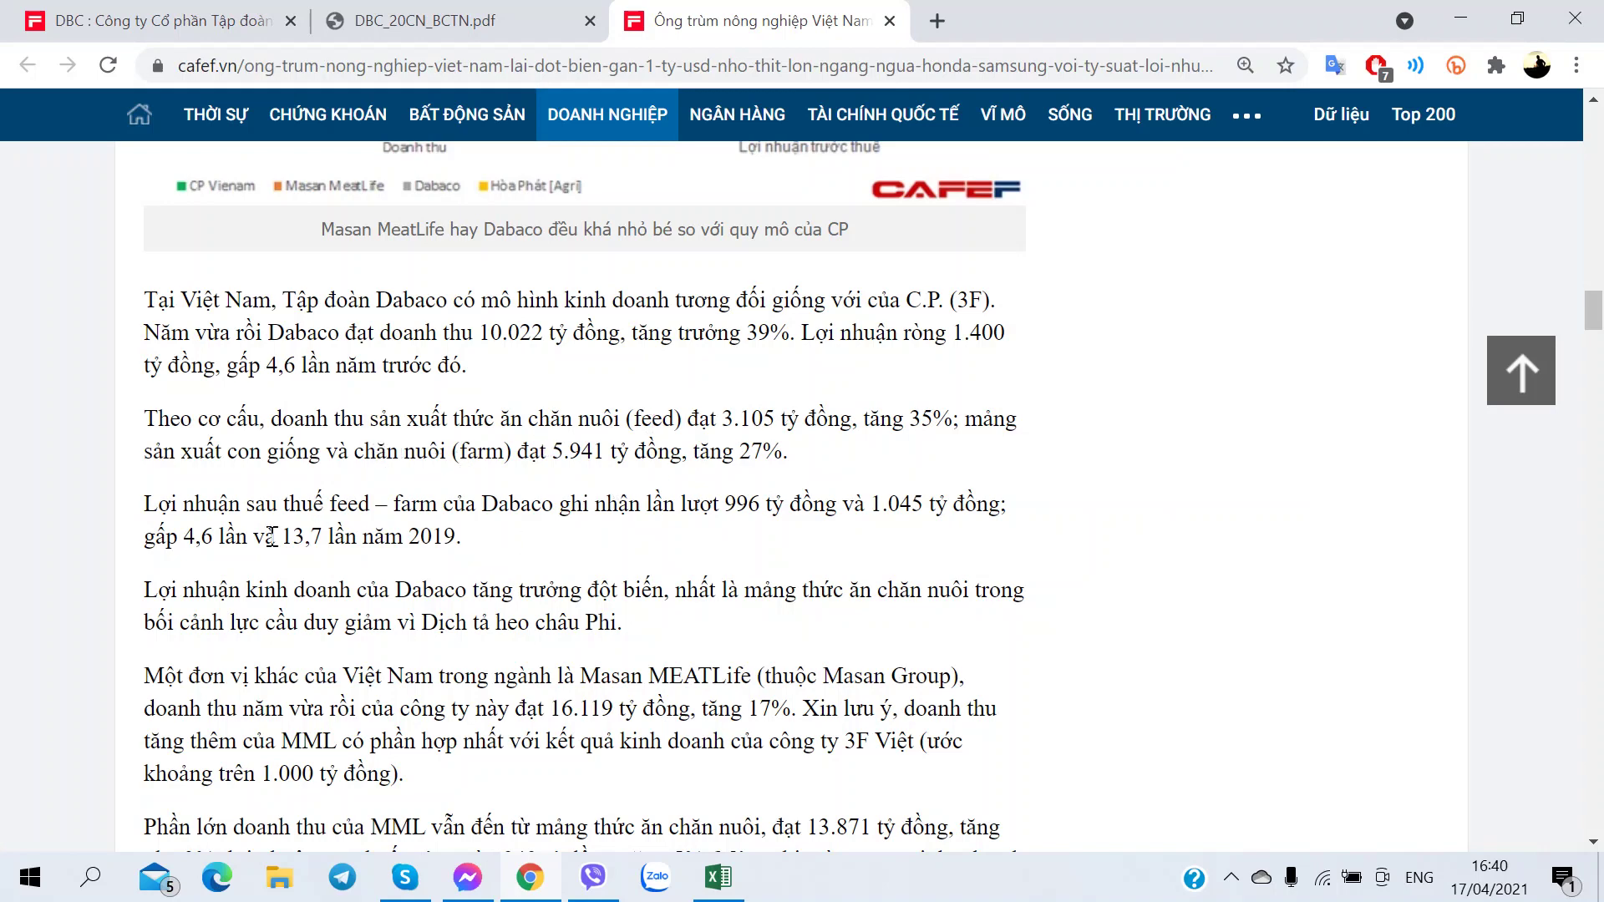
{"action": "key", "text": "alt+Tab"}
{"action": "left_click", "coordinate": [19, 556]}
{"action": "right_click", "coordinate": [19, 555]}
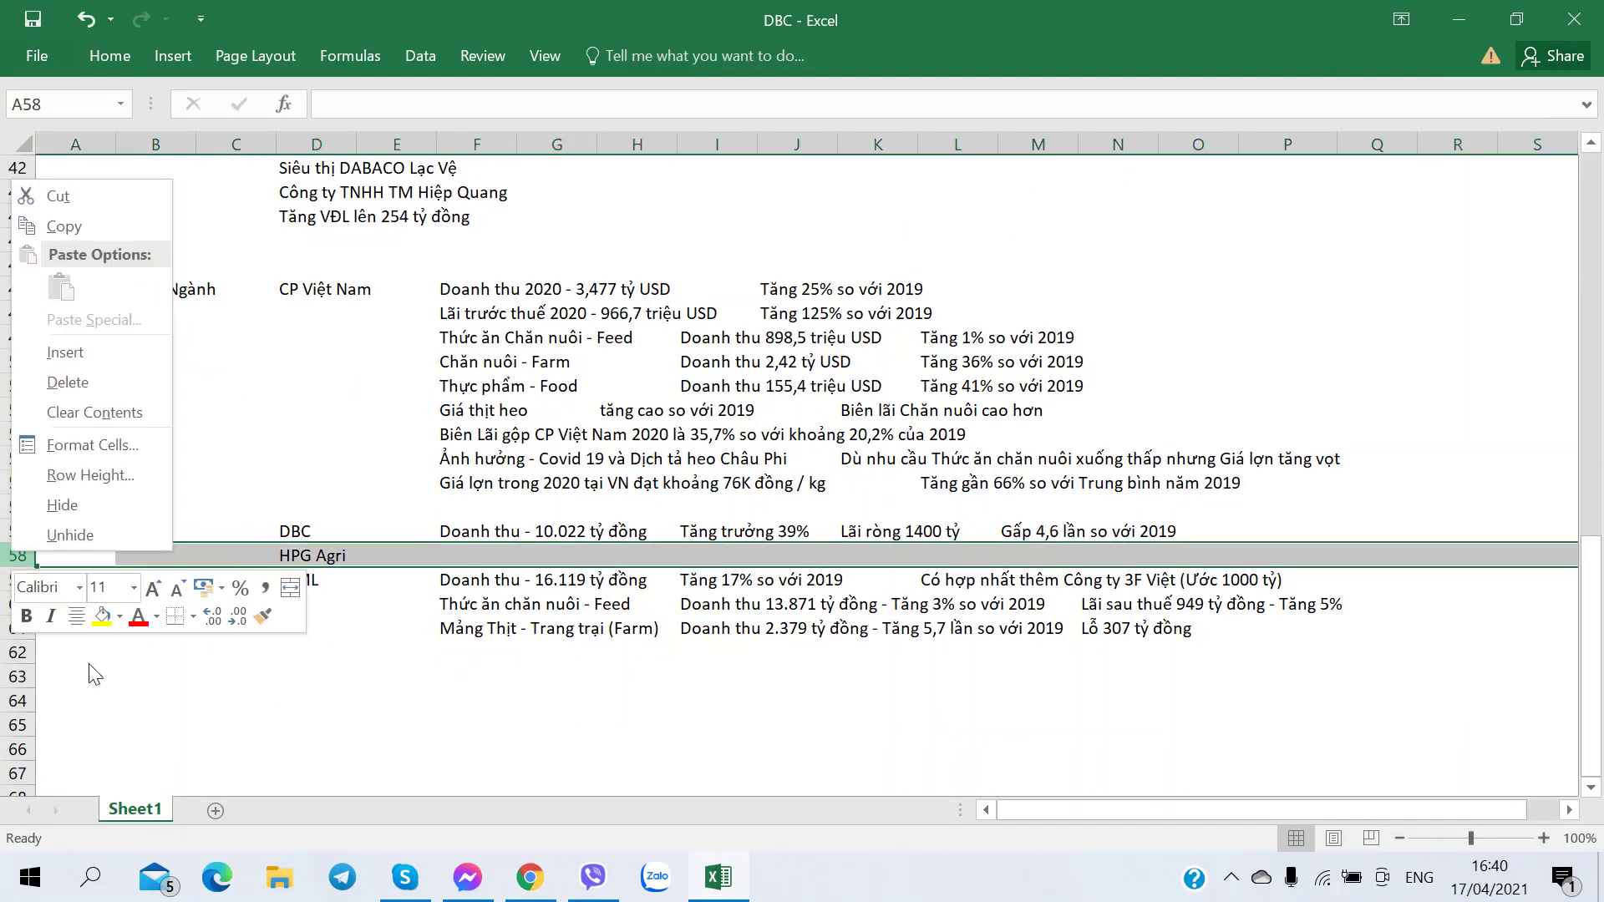
{"action": "left_click", "coordinate": [88, 352]}
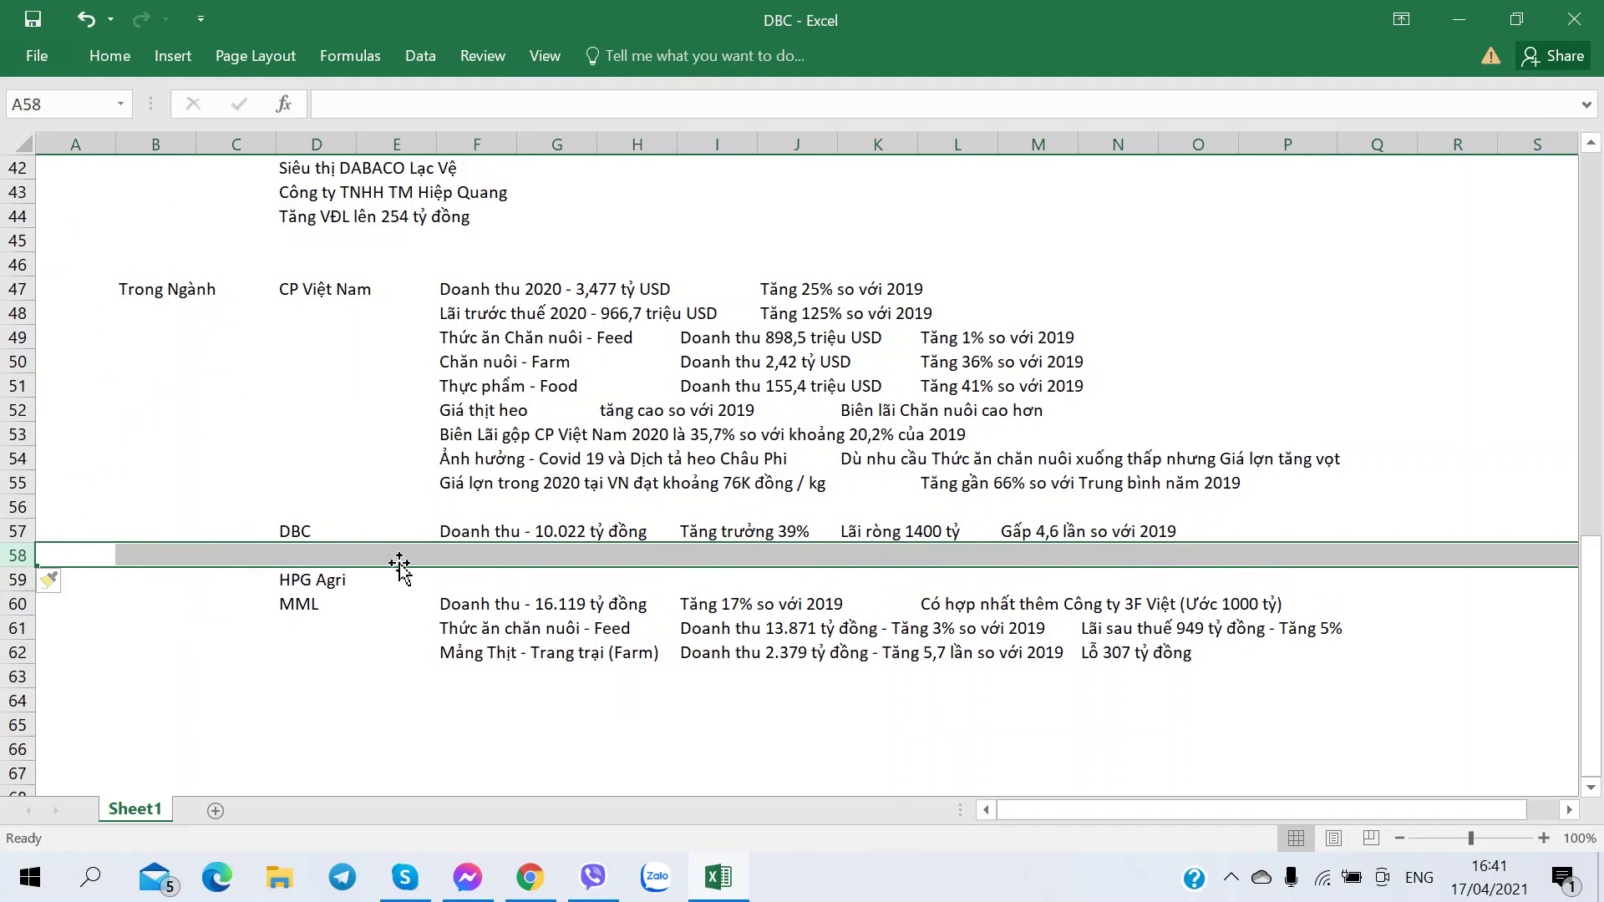
{"action": "key", "text": "F4"}
{"action": "key", "text": "F4"}
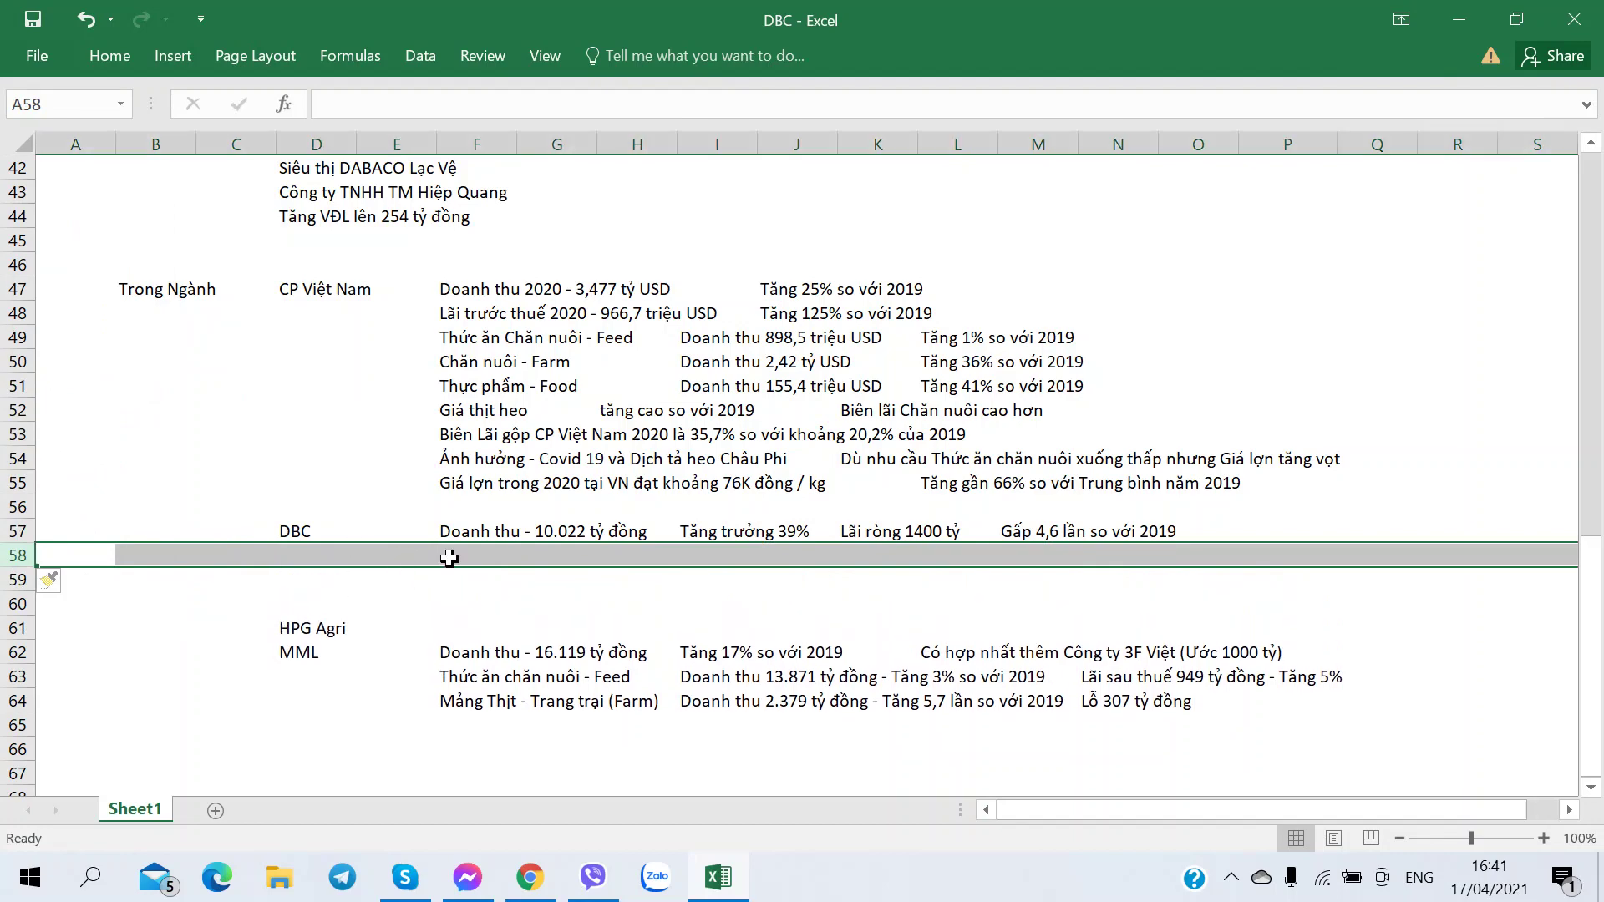
- Review DBC's segment figures in the article, and copy the label "Thức ăn chăn nuôi - Feed" from F63 to F58
{"action": "left_click", "coordinate": [449, 558]}
{"action": "key", "text": "alt+Tab"}
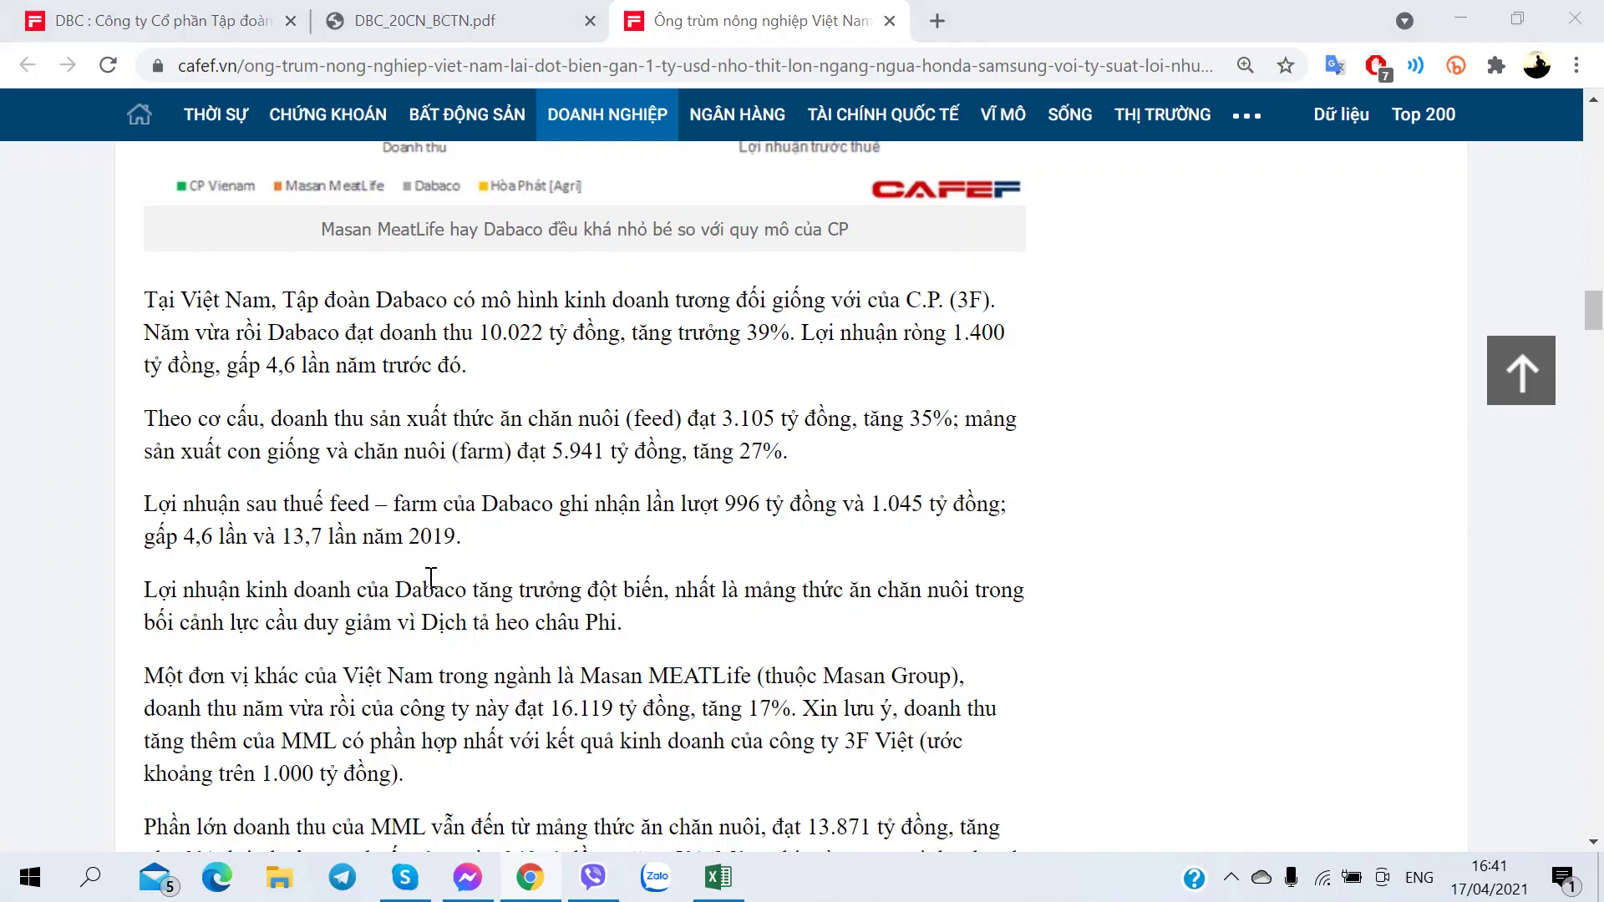
{"action": "key", "text": "alt+Tab"}
{"action": "key", "text": "alt+Tab"}
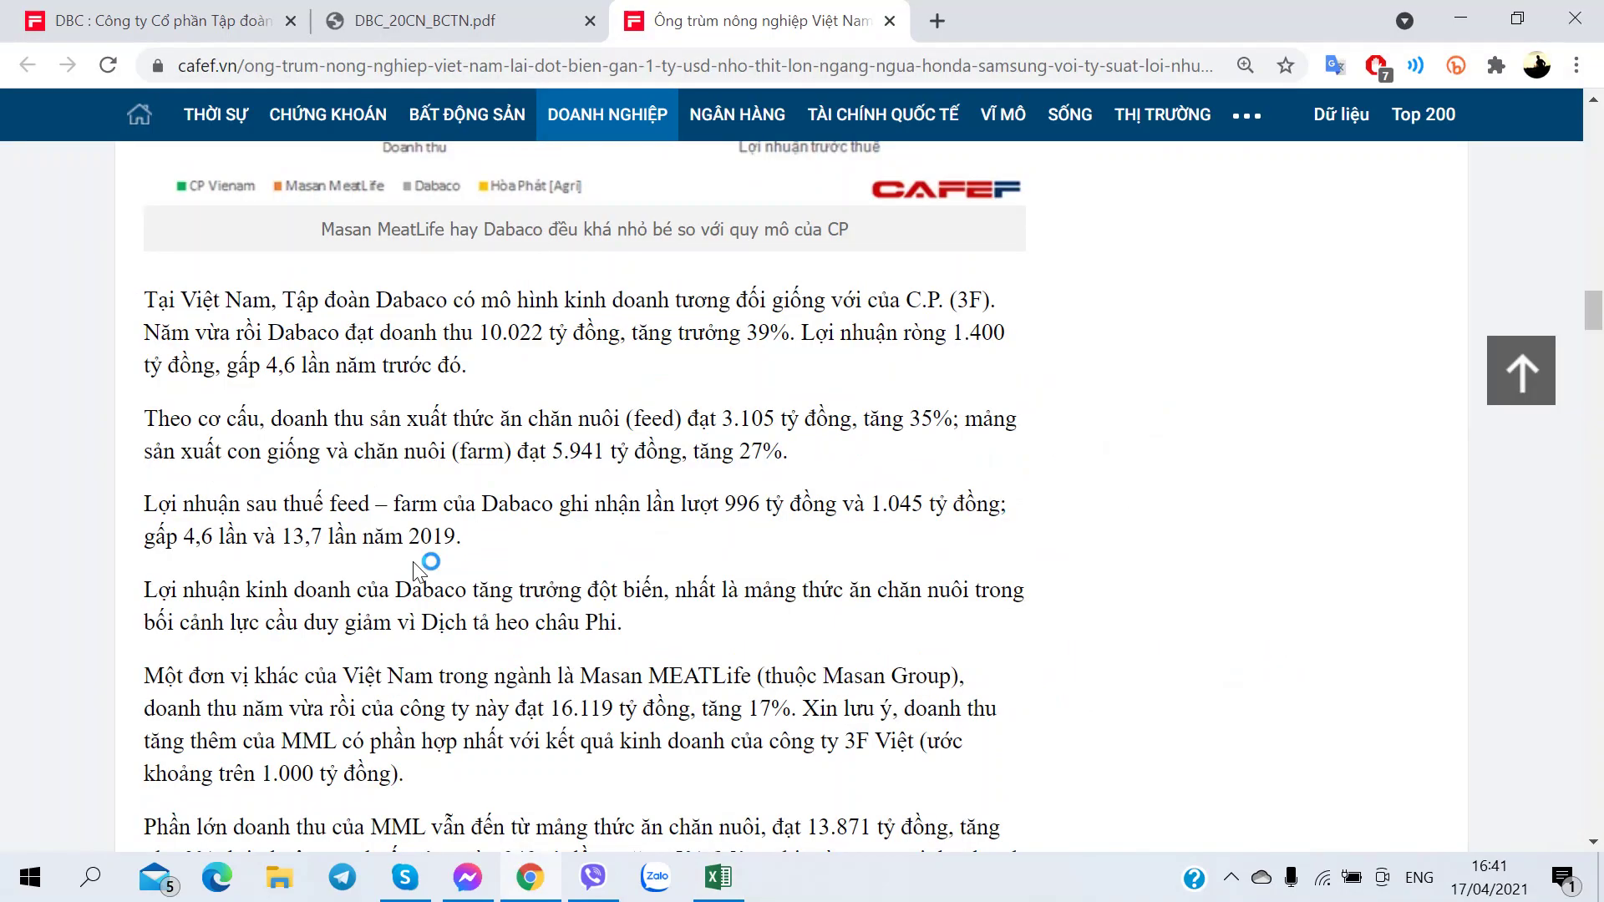
{"action": "key", "text": "alt+Tab"}
{"action": "key", "text": "alt+Tab"}
{"action": "key", "text": "alt+Tab"}
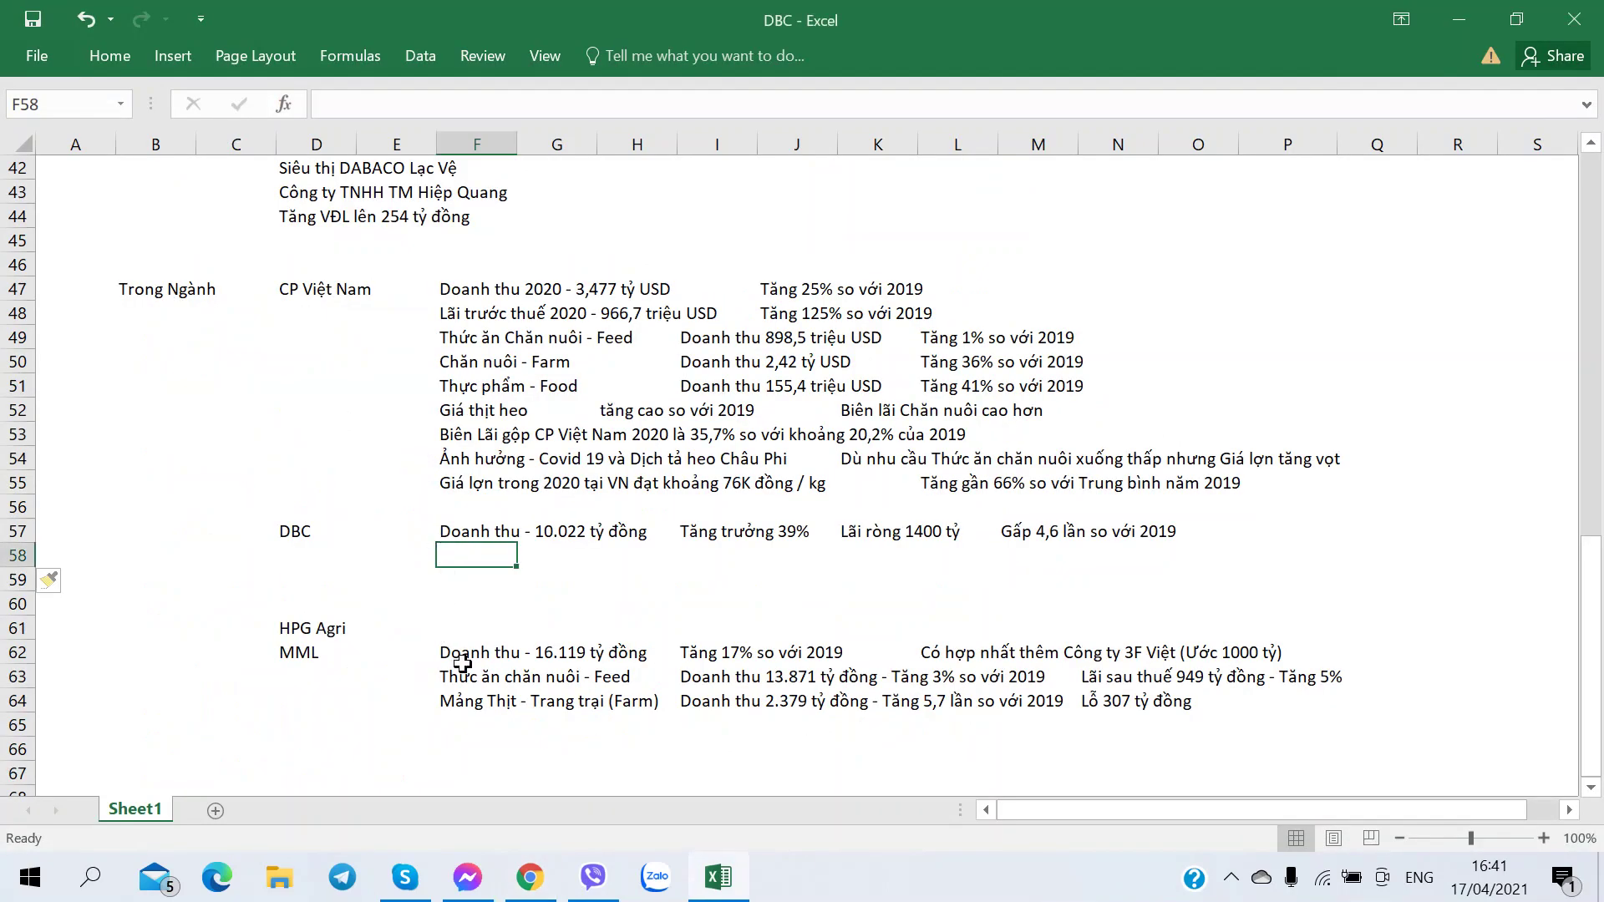
{"action": "left_click", "coordinate": [468, 679]}
{"action": "key", "text": "ctrl+c"}
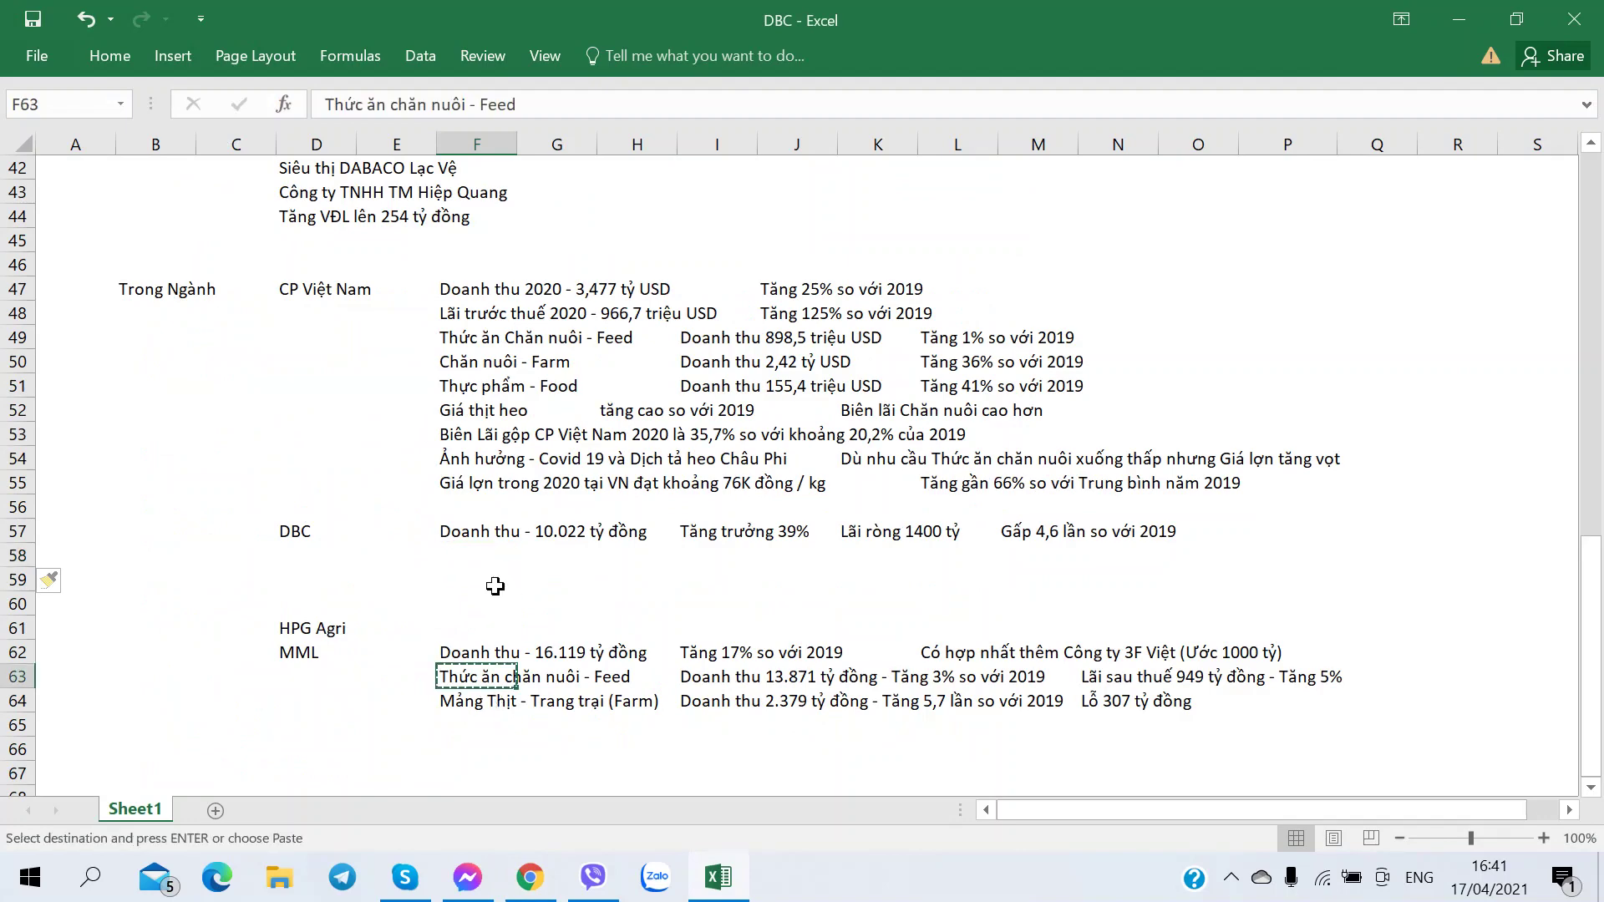
{"action": "left_click", "coordinate": [476, 553]}
{"action": "key", "text": "ctrl+v"}
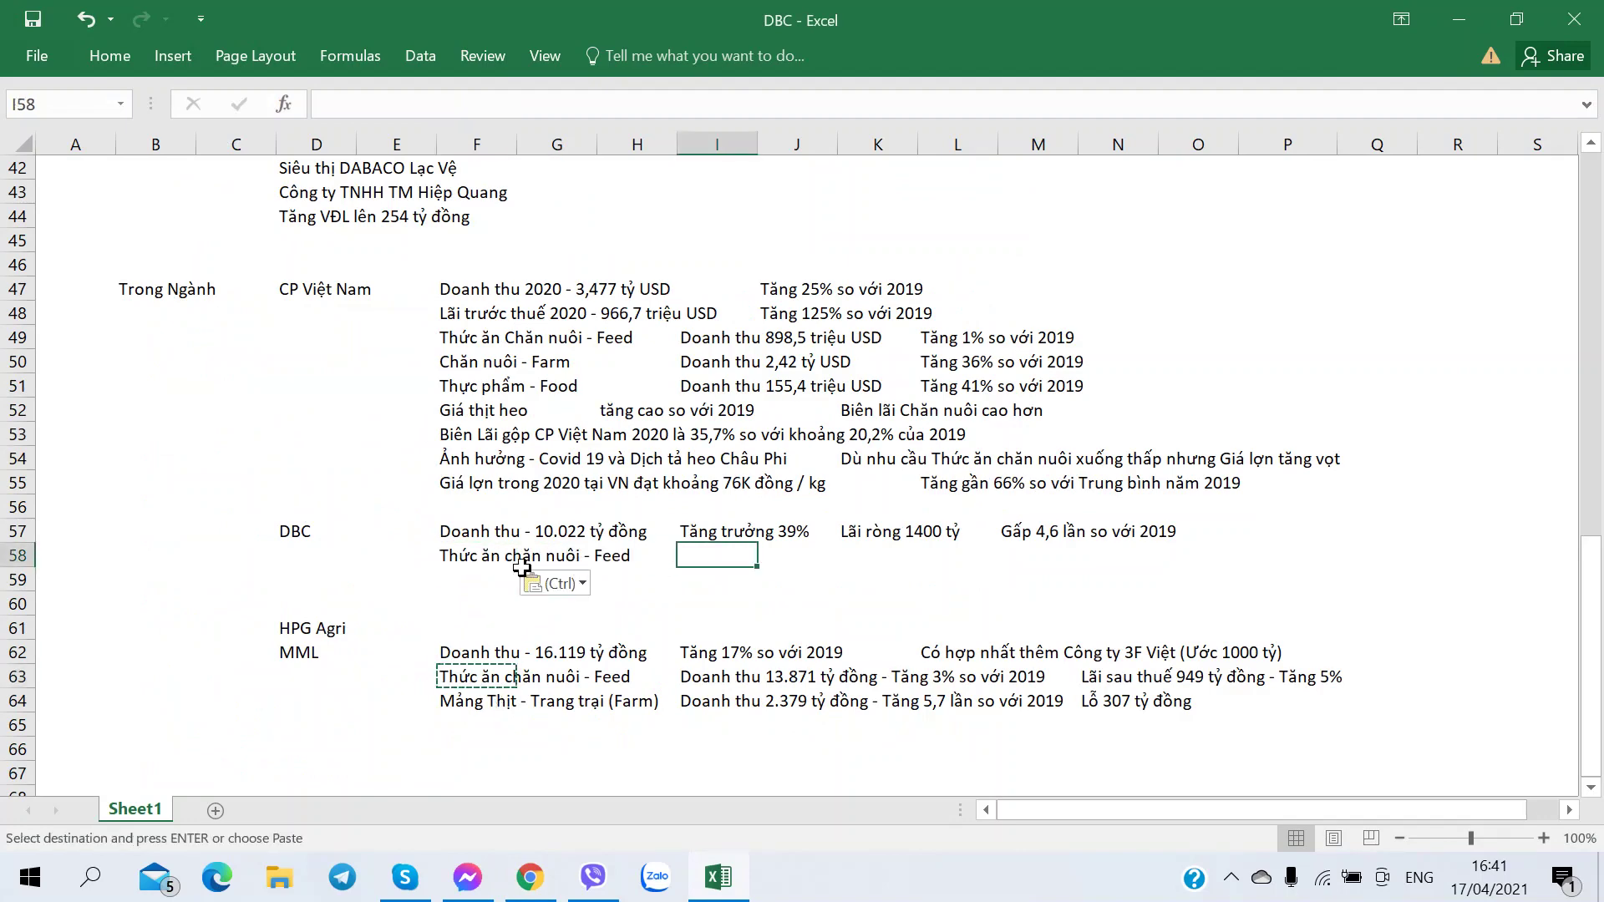
- Copy MML's feed revenue text from I63 into I58 as a template for DBC's feed figures
{"action": "key", "text": "alt+Tab"}
{"action": "key", "text": "alt+Tab"}
{"action": "left_click", "coordinate": [715, 676]}
{"action": "key", "text": "ctrl+c"}
{"action": "left_click", "coordinate": [712, 556]}
{"action": "key", "text": "alt+Tab"}
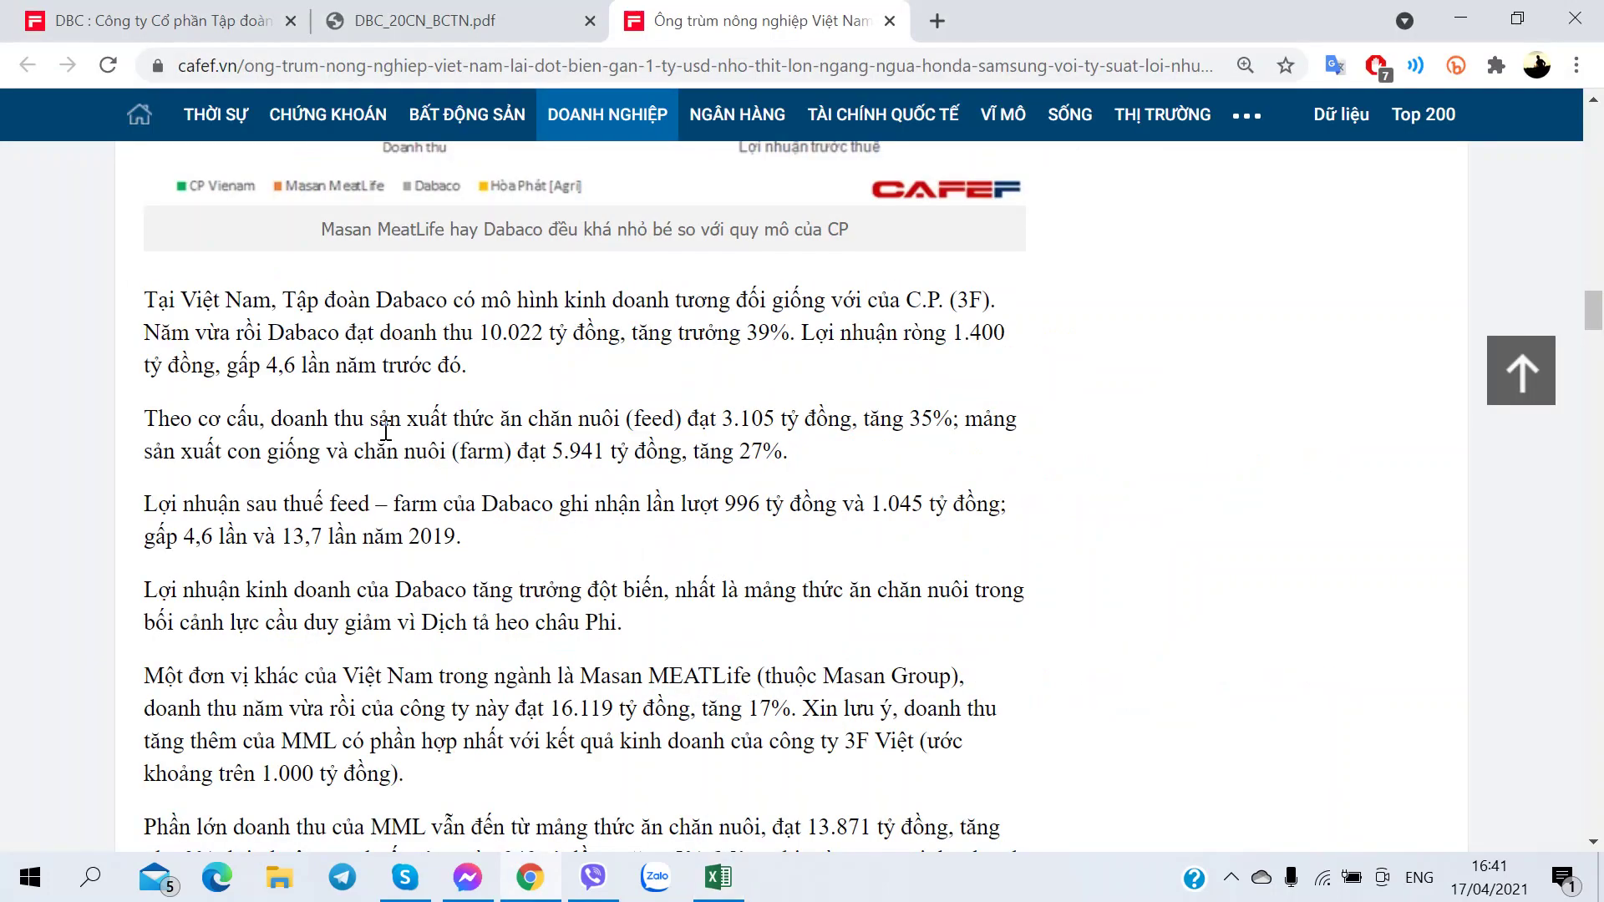
{"action": "key", "text": "alt+Tab"}
{"action": "key", "text": "ctrl+v"}
- Change the feed revenue amount in I58 to 3.105 tỷ đồng, taking the figure from the article
{"action": "left_click", "coordinate": [412, 105]}
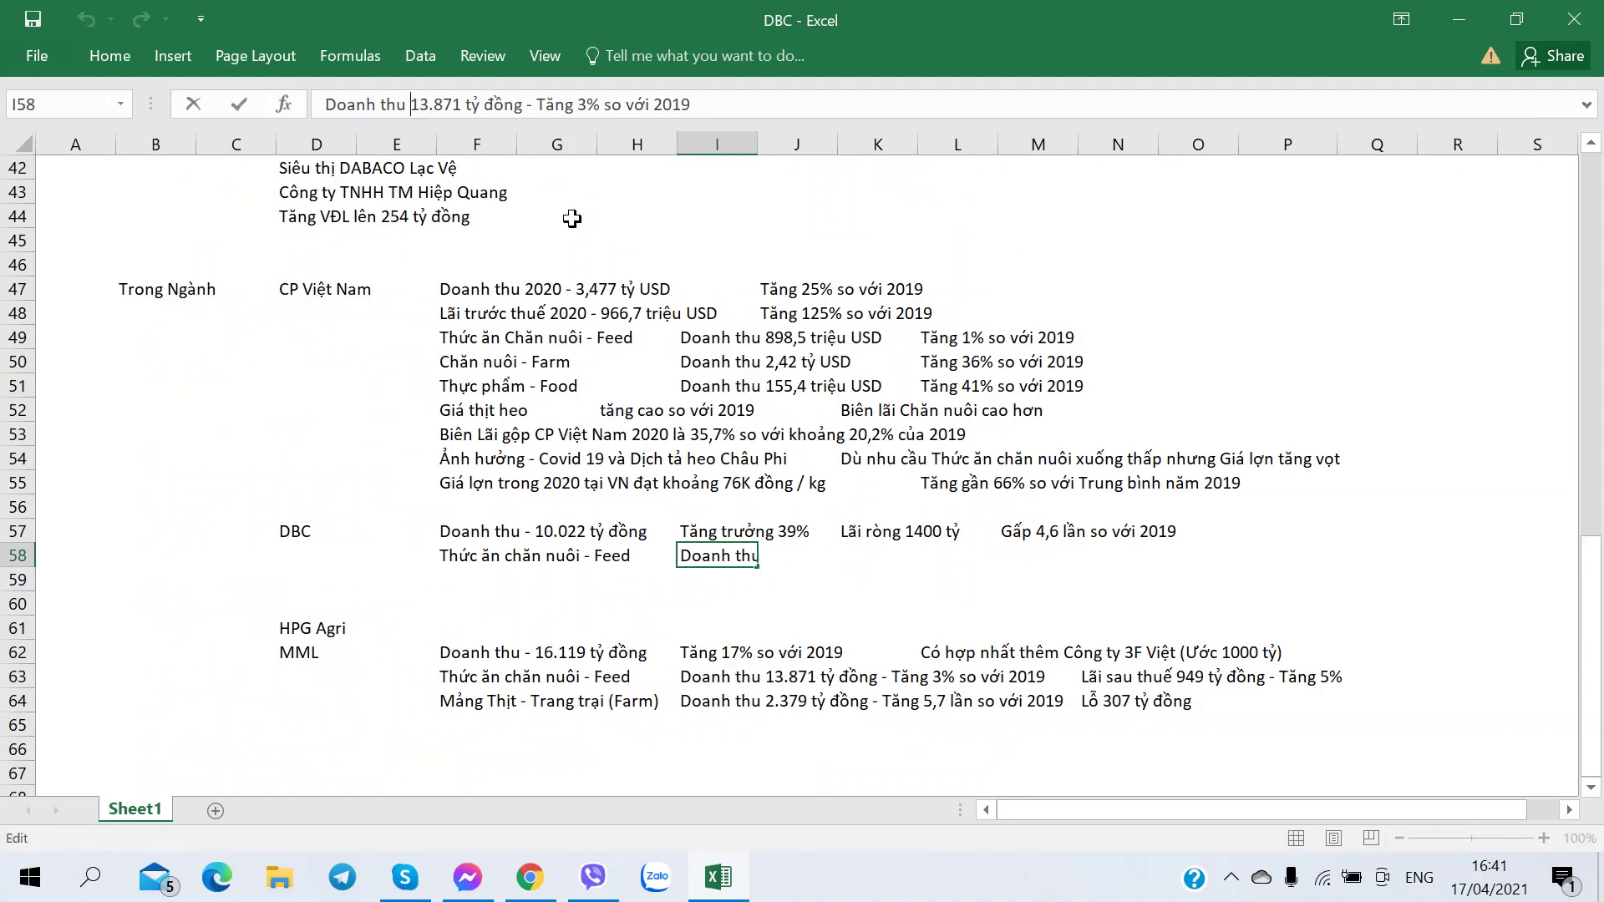
{"action": "key", "text": "Delete"}
{"action": "key", "text": "shift+Right"}
{"action": "key", "text": "shift+Right"}
{"action": "key", "text": "shift+Right"}
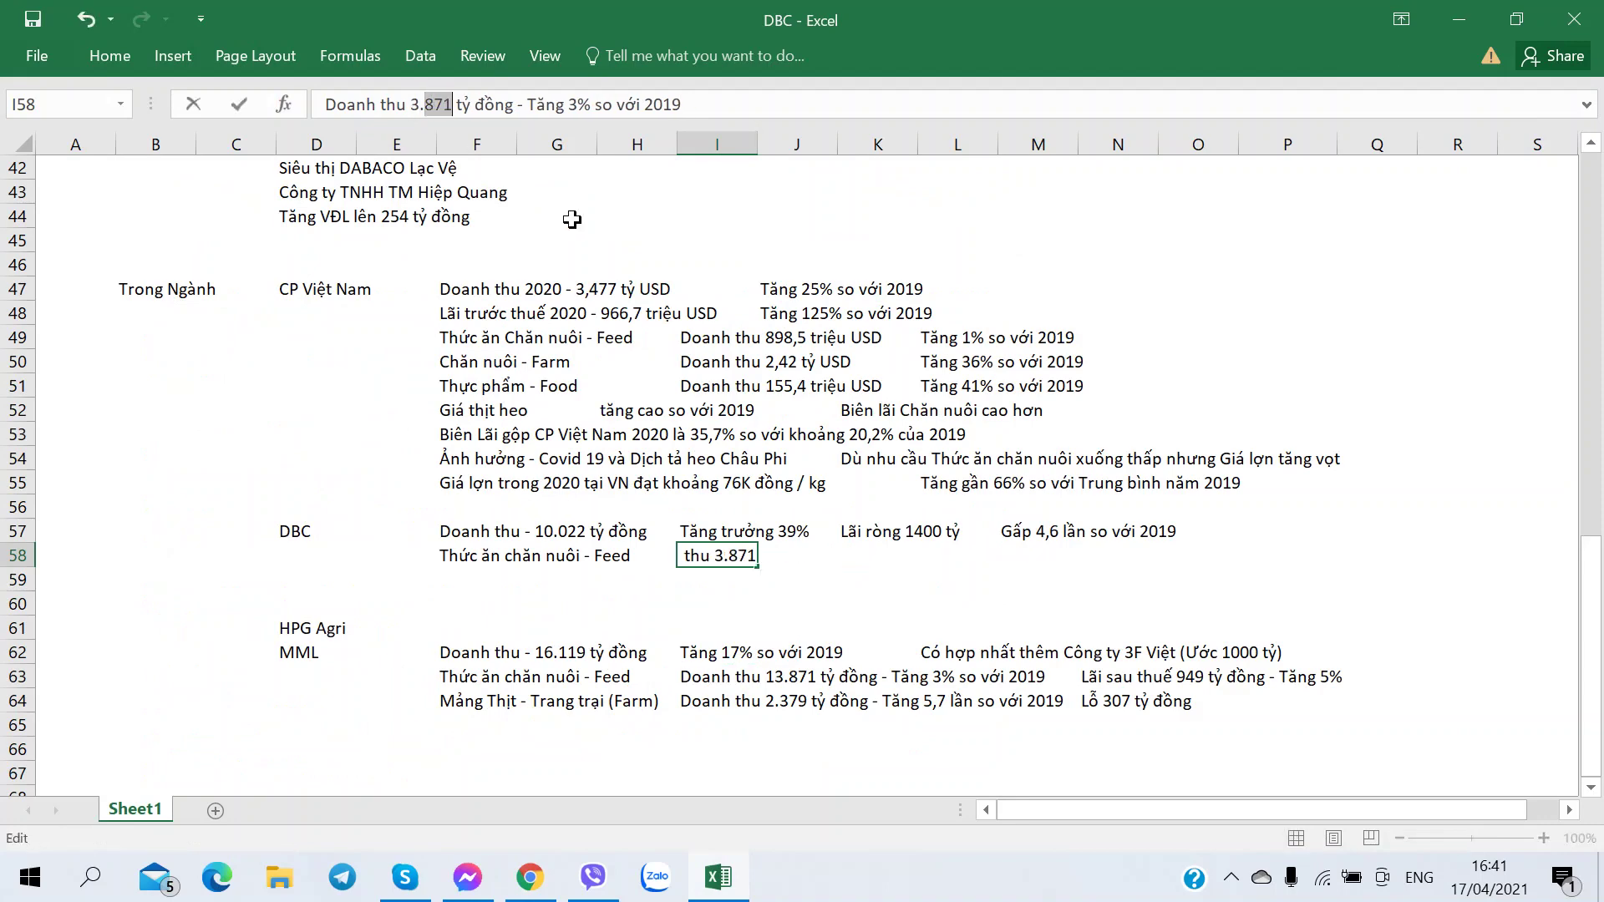
{"action": "key", "text": "alt+Tab"}
{"action": "key", "text": "alt+Tab"}
{"action": "type", "text": "105"}
{"action": "key", "text": "alt+Tab"}
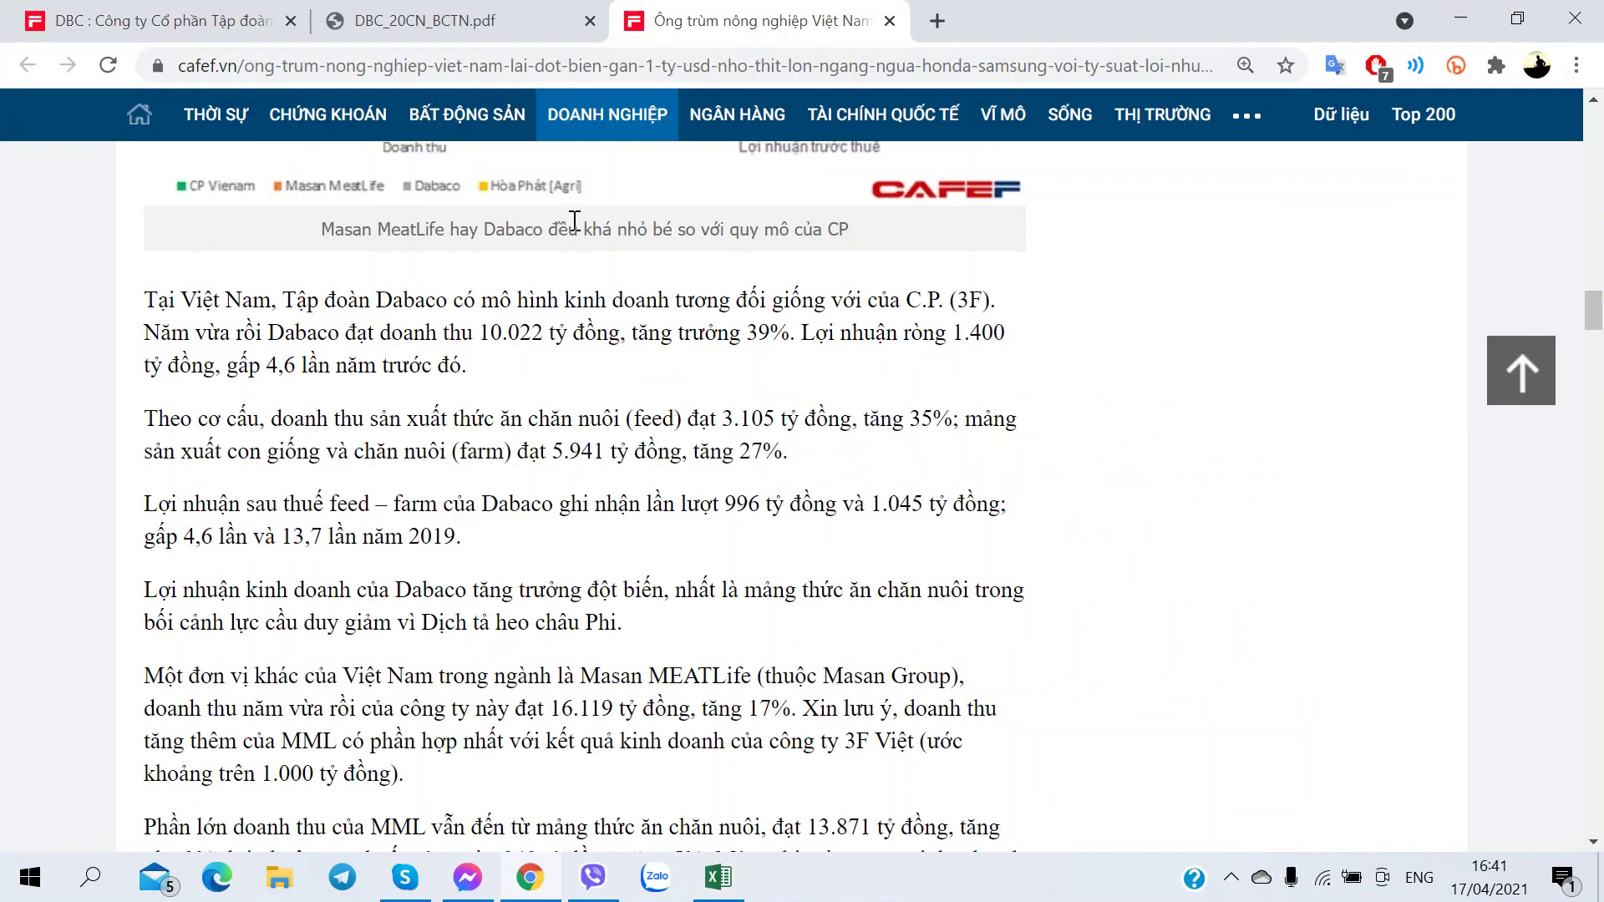
{"action": "key", "text": "alt+Tab"}
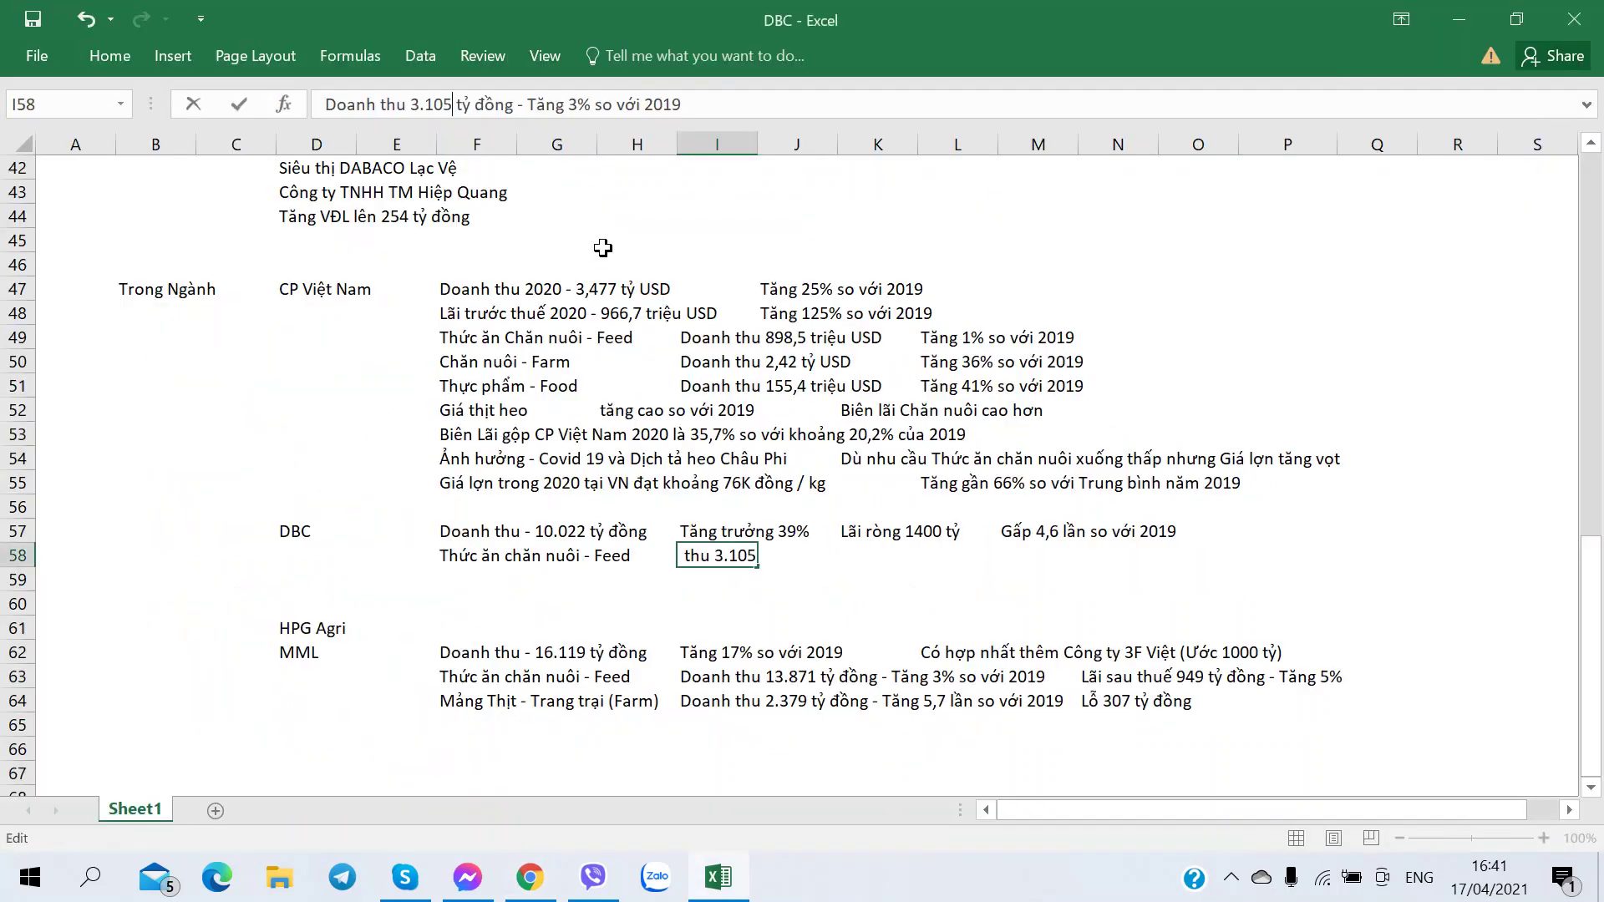
- Set the growth rate in I58 to 35% so the text ends "Tăng 35% so với 2019", checking the article
{"action": "left_click", "coordinate": [572, 104]}
{"action": "type", "text": "5"}
{"action": "key", "text": "alt+Tab"}
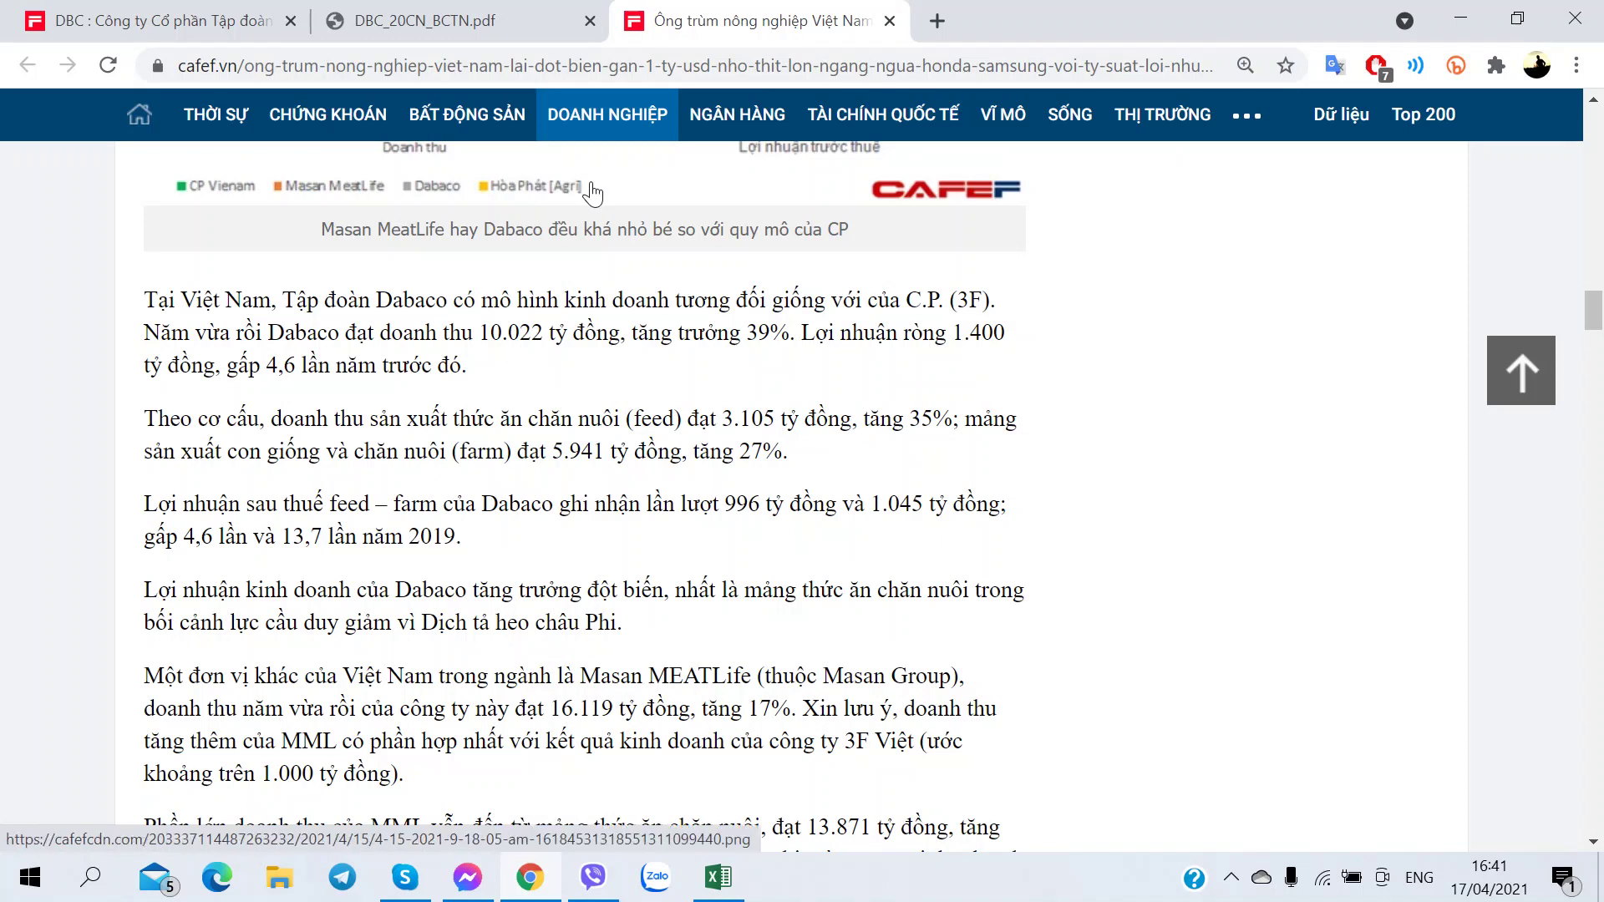
{"action": "key", "text": "alt+Tab"}
{"action": "key", "text": "Return"}
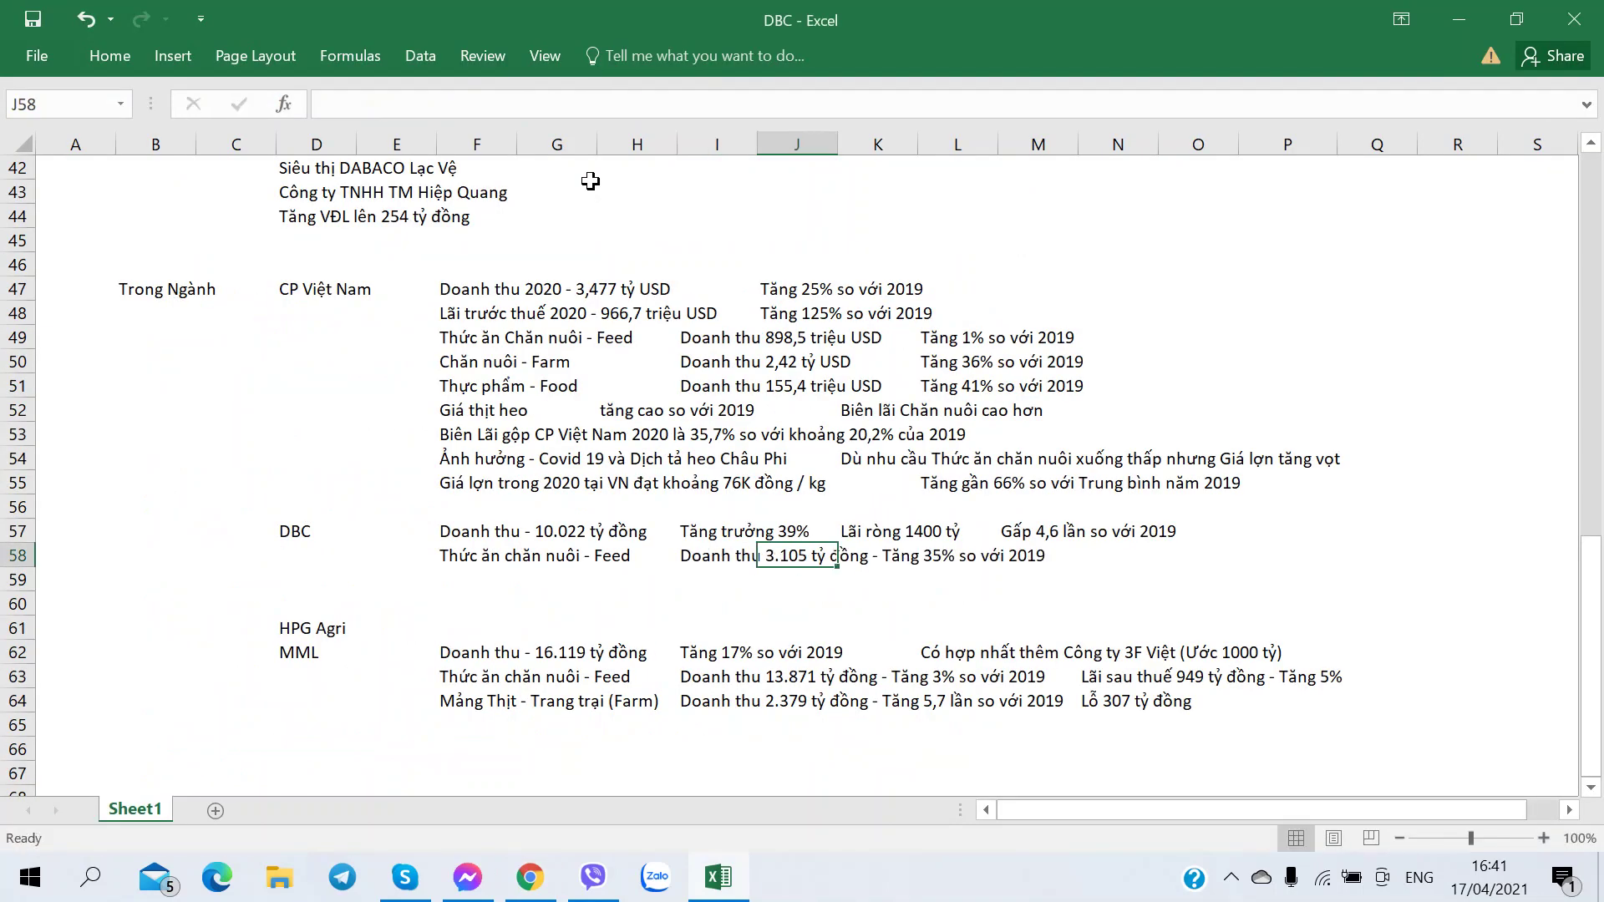
- Enter the segment label "Sản xuất Con giống & Chăn nuôi - Farm" in F59, based on the article
{"action": "key", "text": "alt+Tab"}
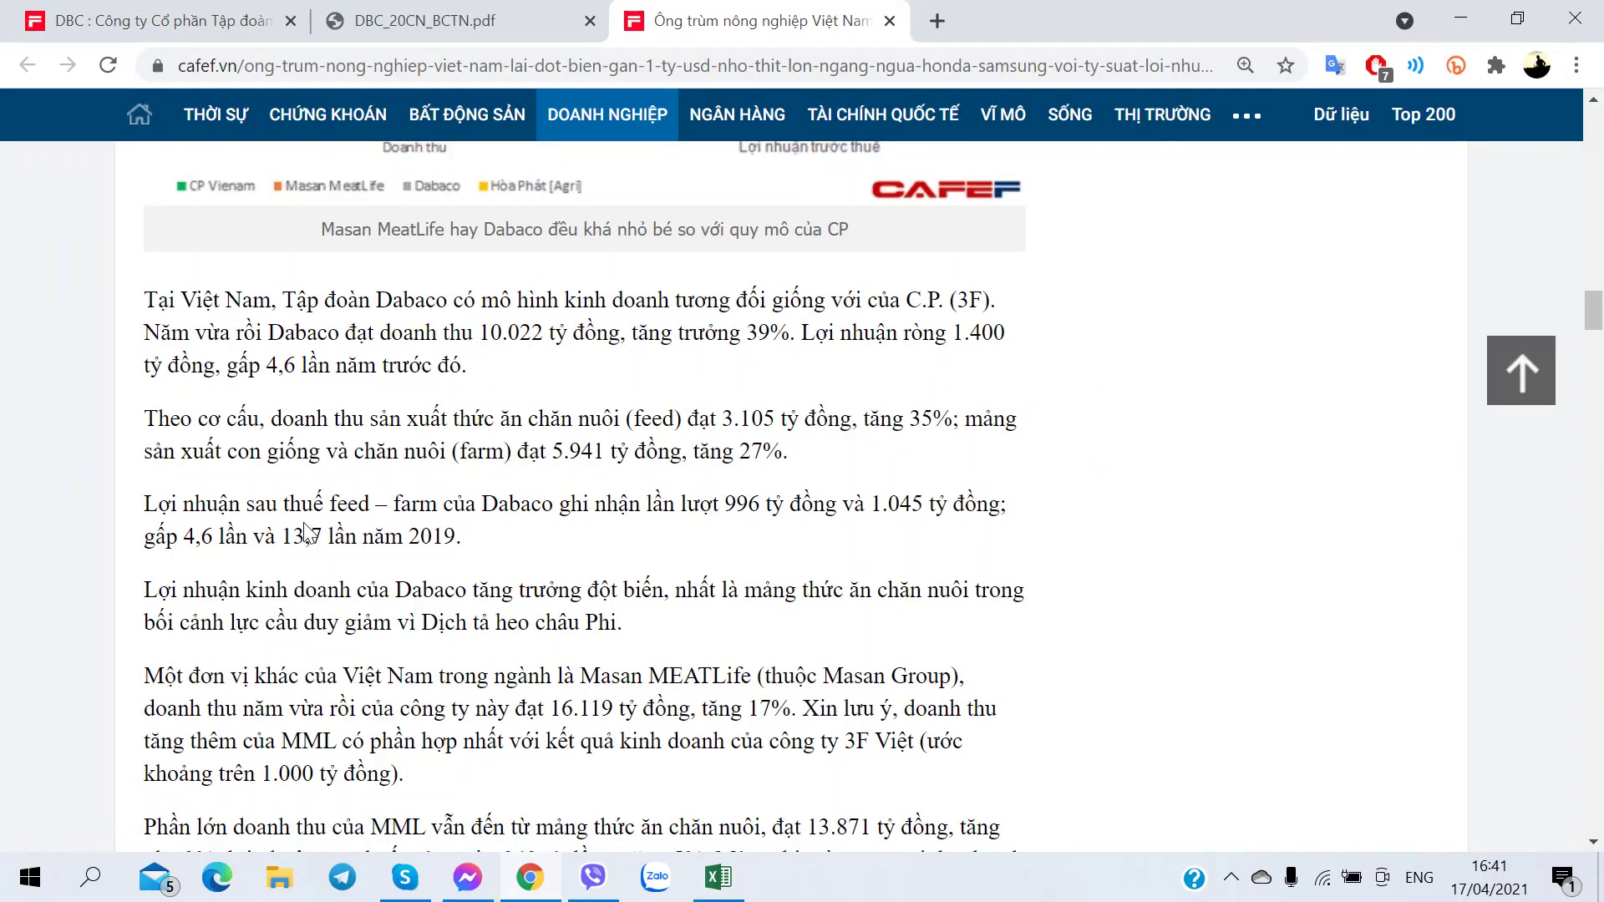
{"action": "key", "text": "alt+Tab"}
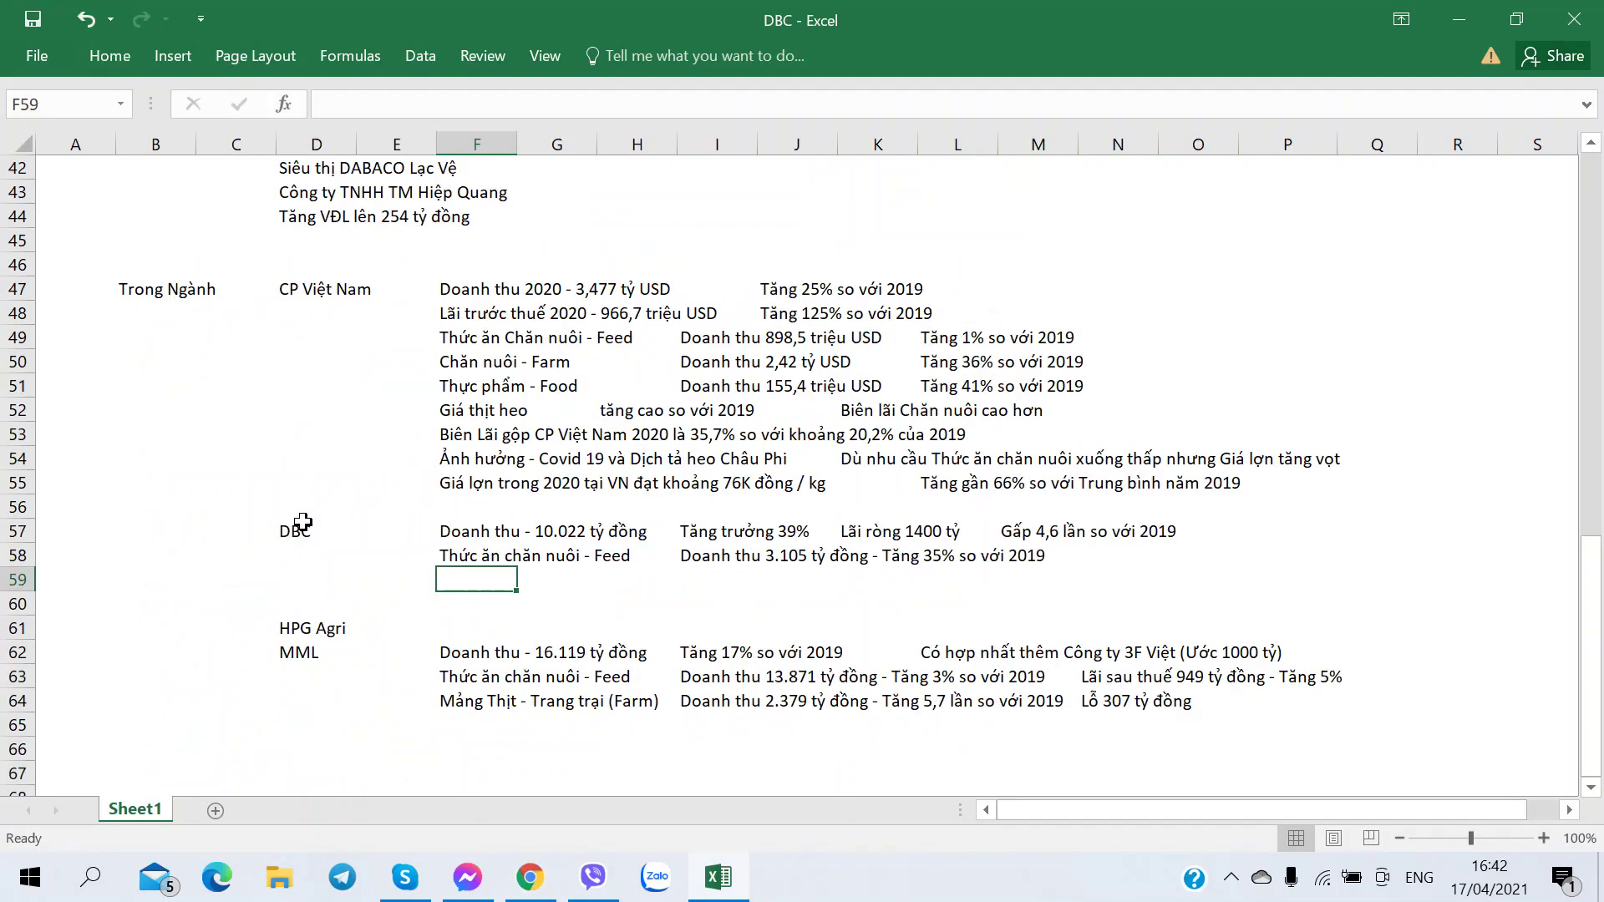
{"action": "type", "text": "Con"}
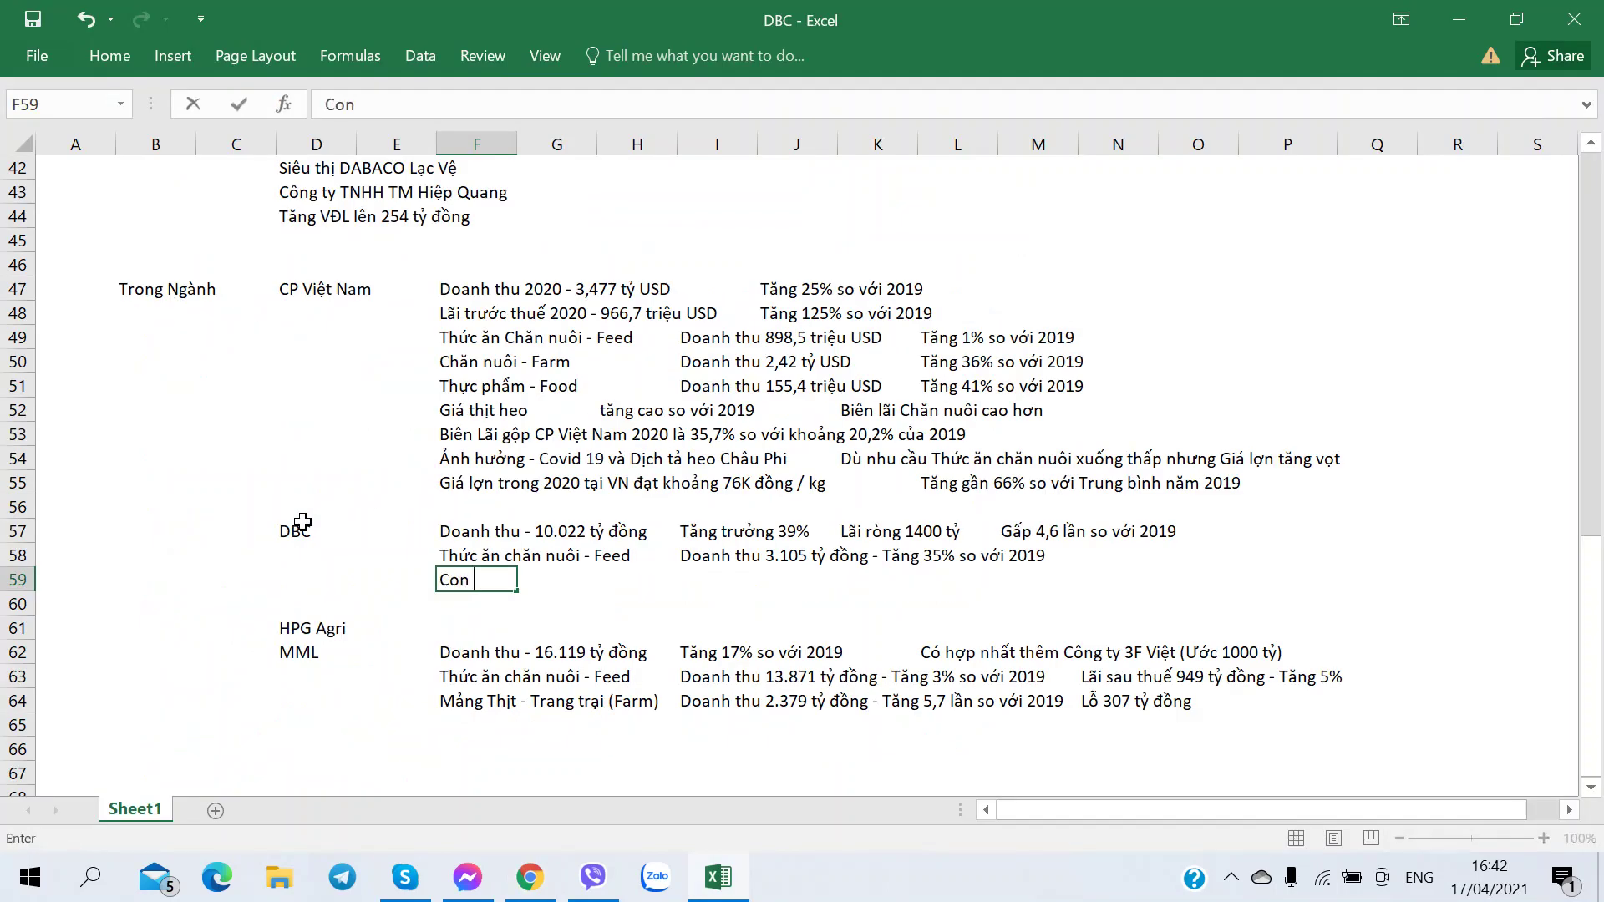
{"action": "key", "text": "BackSpace"}
{"action": "key", "text": "BackSpace"}
{"action": "key", "text": "BackSpace"}
{"action": "type", "text": "Sản xuất C"}
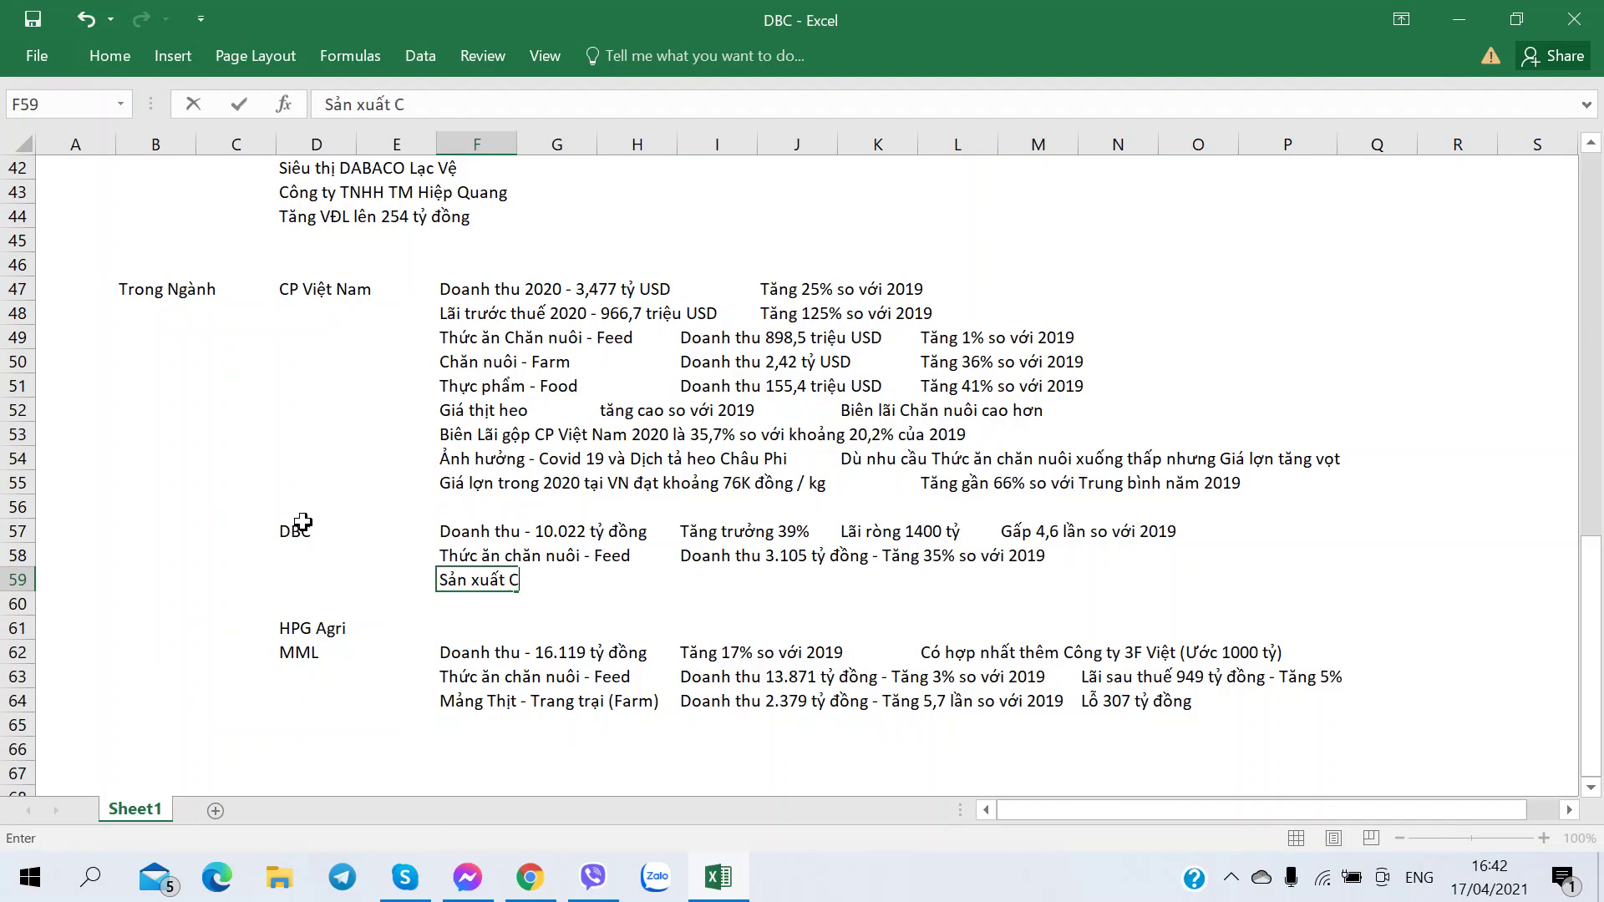
{"action": "type", "text": "on giống & Chăn "}
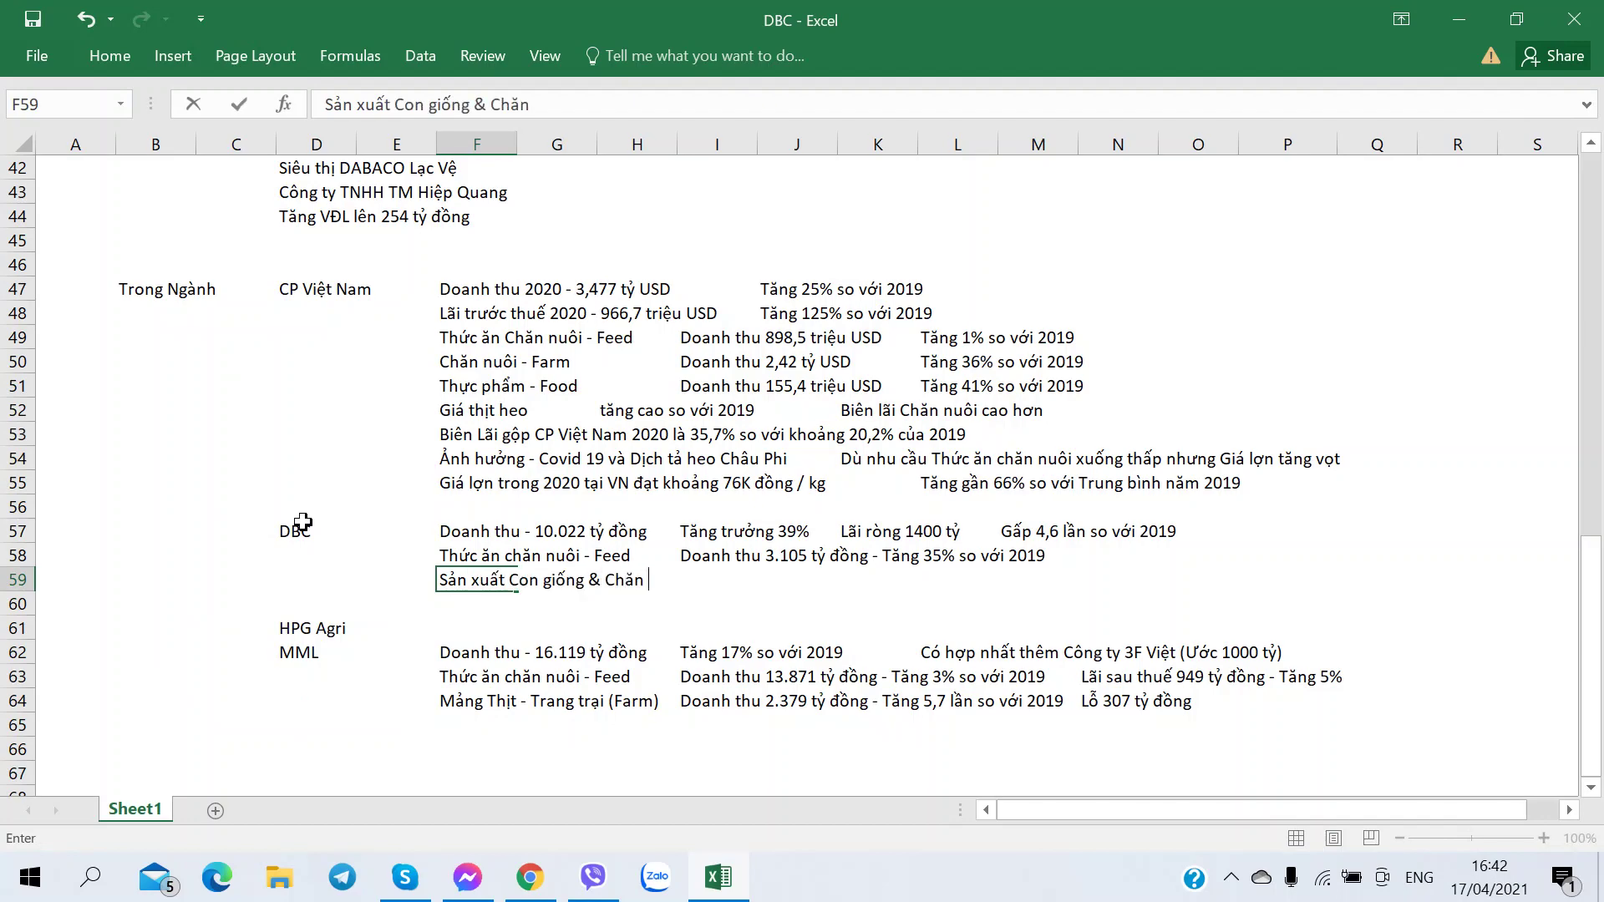
{"action": "type", "text": "nuôi - Farm"}
{"action": "key", "text": "Right"}
- Check DBC's farm figures in the article and copy the feed revenue text from I58 into J59
{"action": "key", "text": "Right"}
{"action": "key", "text": "Right"}
{"action": "key", "text": "Right"}
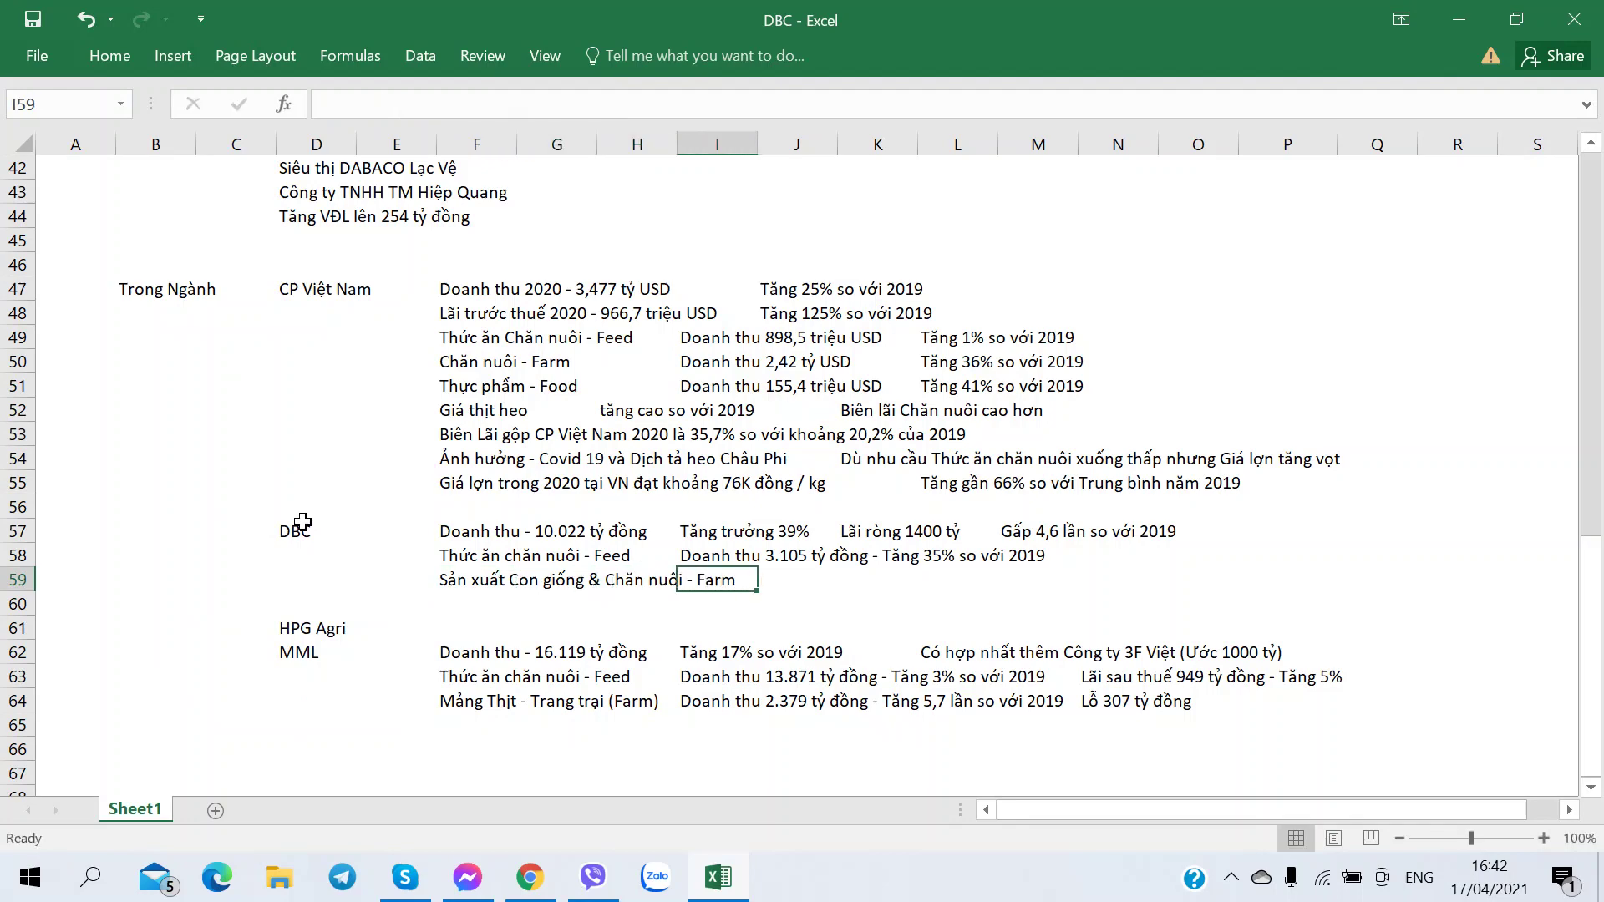
{"action": "key", "text": "alt+Tab"}
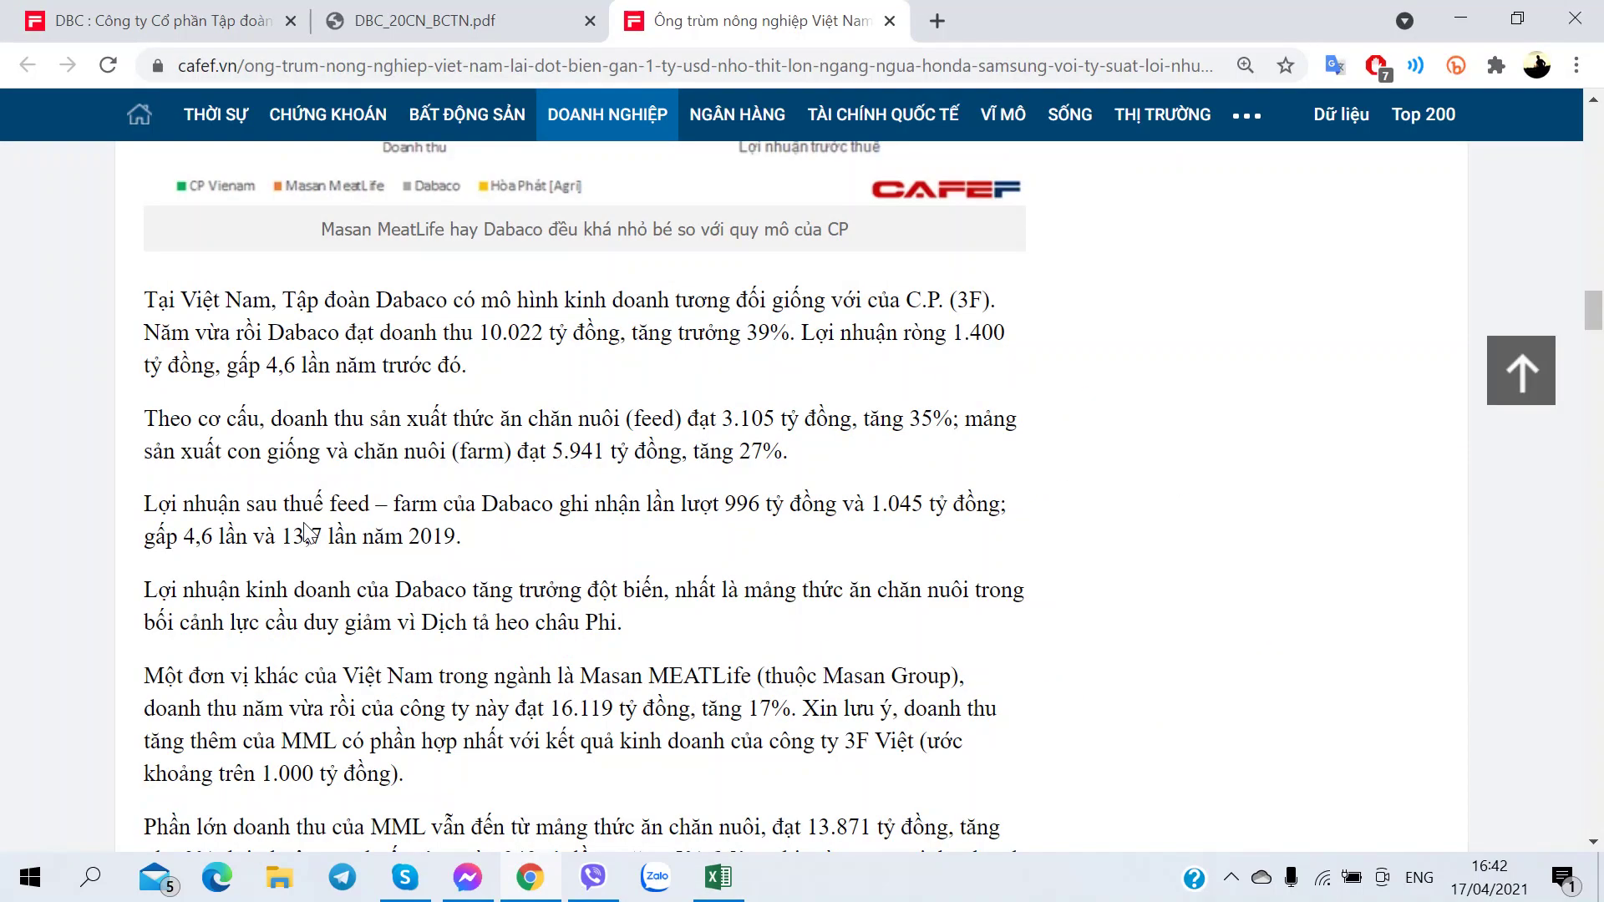
{"action": "key", "text": "alt+Tab"}
{"action": "key", "text": "alt+Tab"}
{"action": "key", "text": "alt+Tab"}
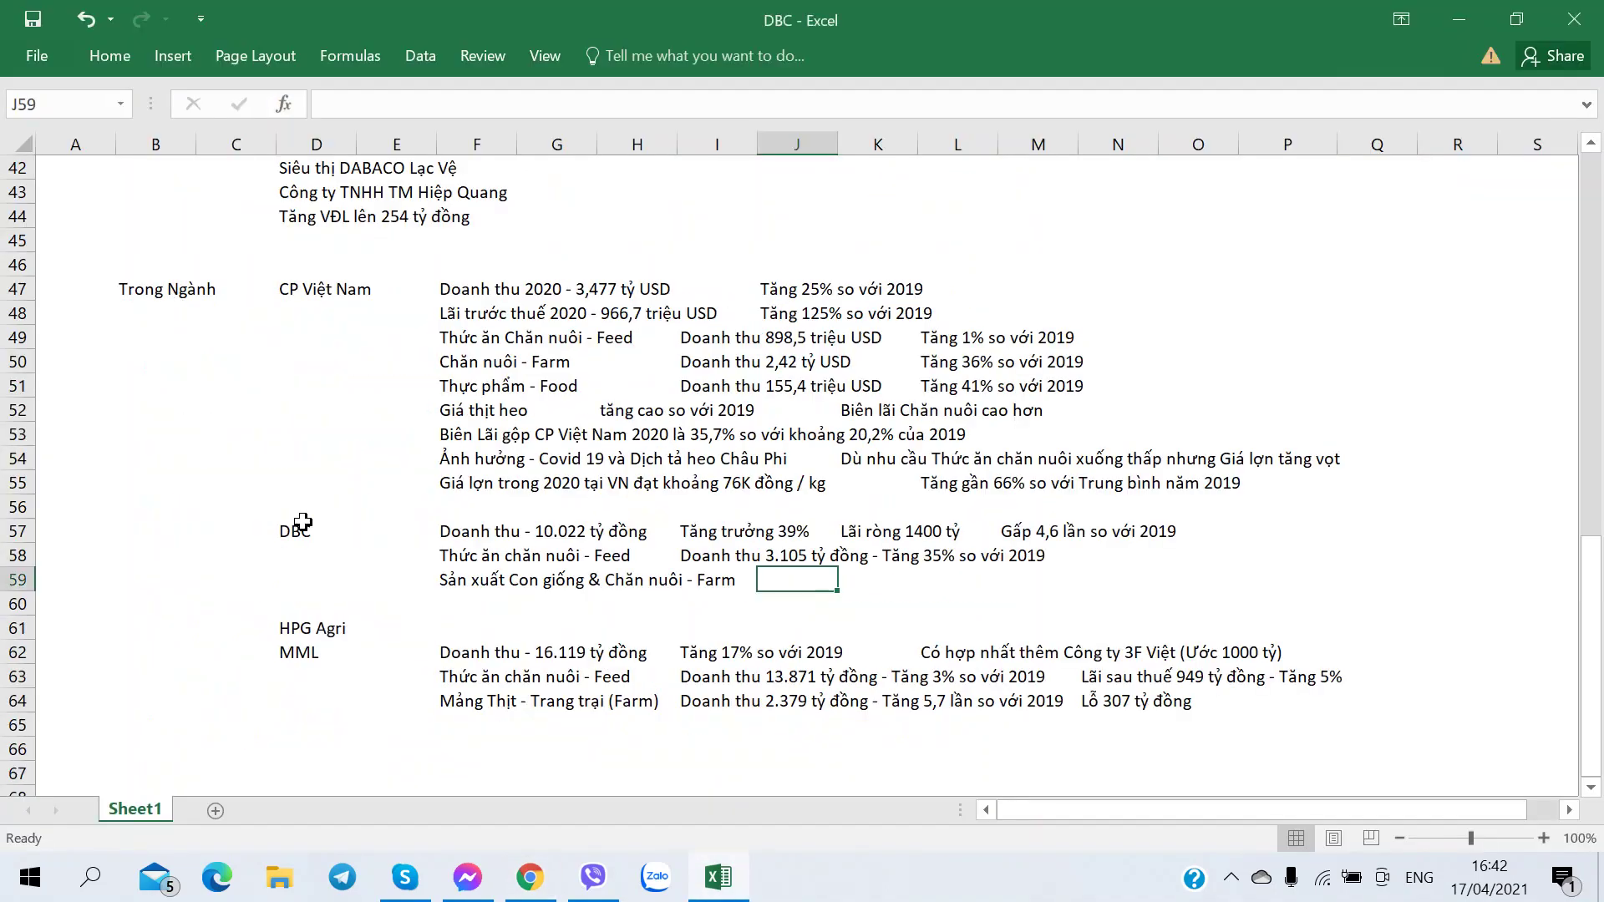
{"action": "key", "text": "Up"}
{"action": "key", "text": "Left"}
{"action": "key", "text": "ctrl+c"}
{"action": "key", "text": "Down"}
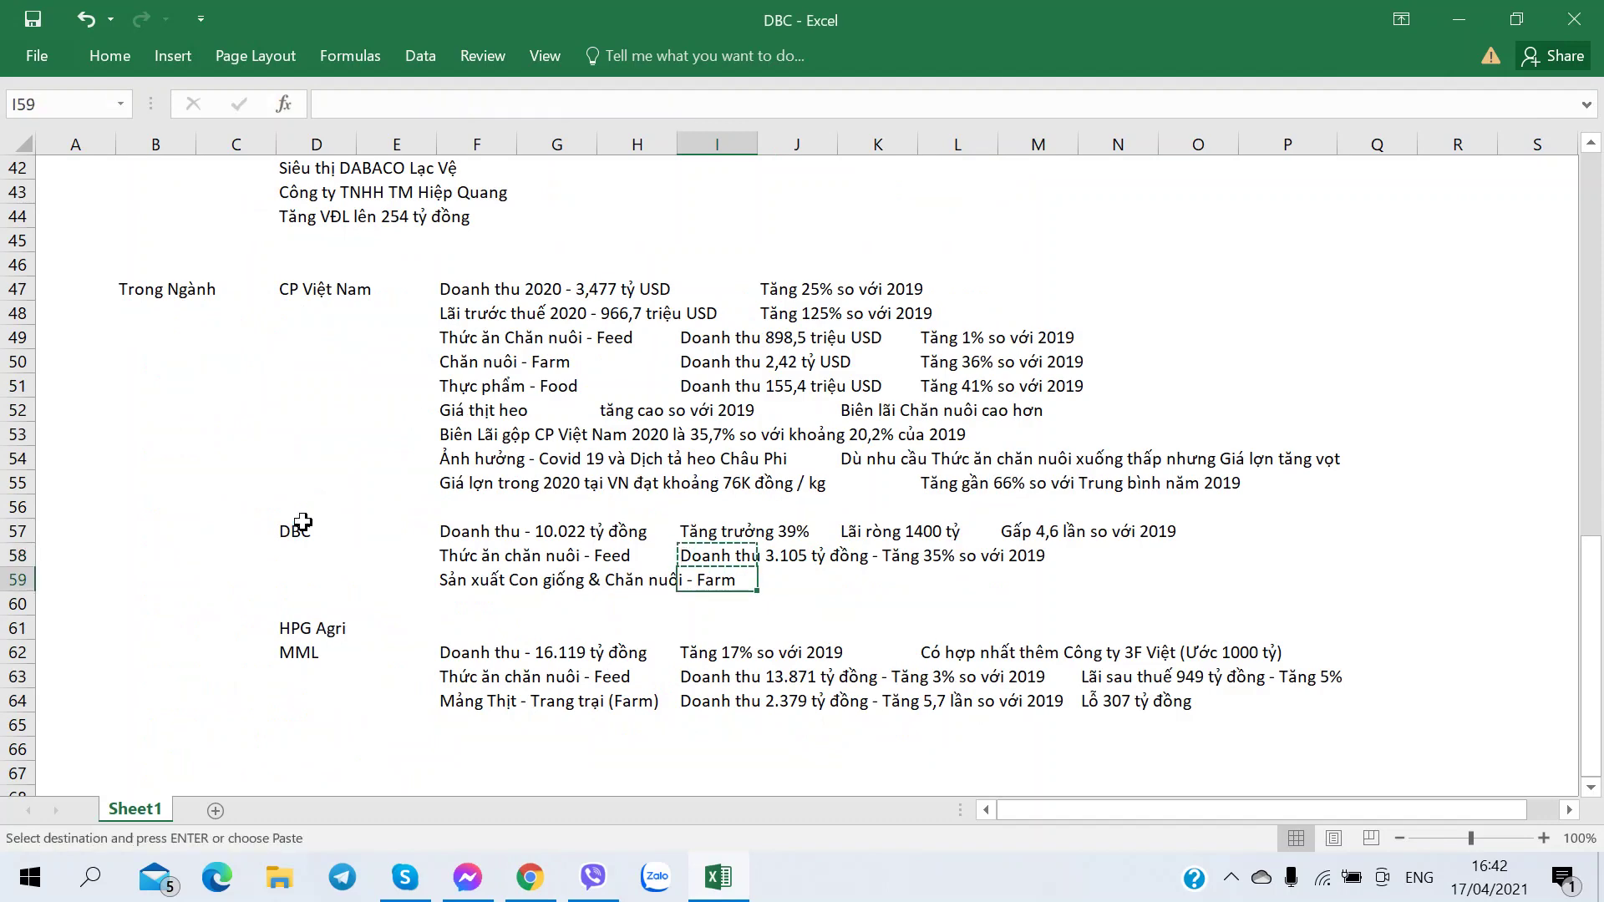
{"action": "key", "text": "Right"}
{"action": "key", "text": "ctrl+v"}
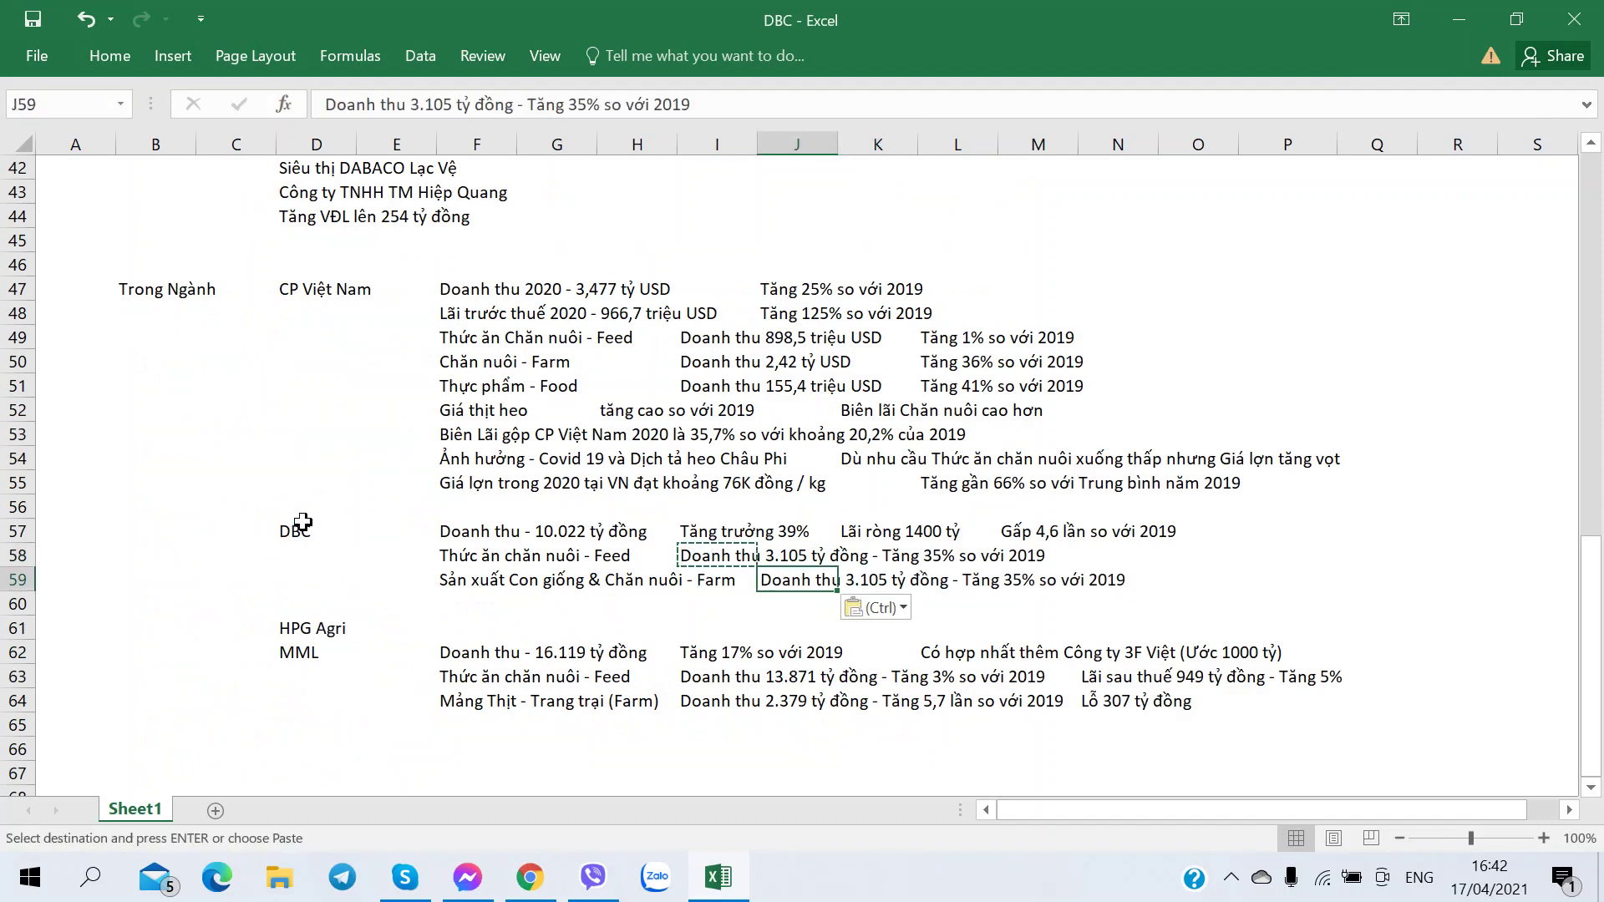
- Change the farm revenue amount in J59 to 5.941 tỷ đồng according to the article
{"action": "left_click", "coordinate": [422, 104]}
{"action": "key", "text": "shift+Right"}
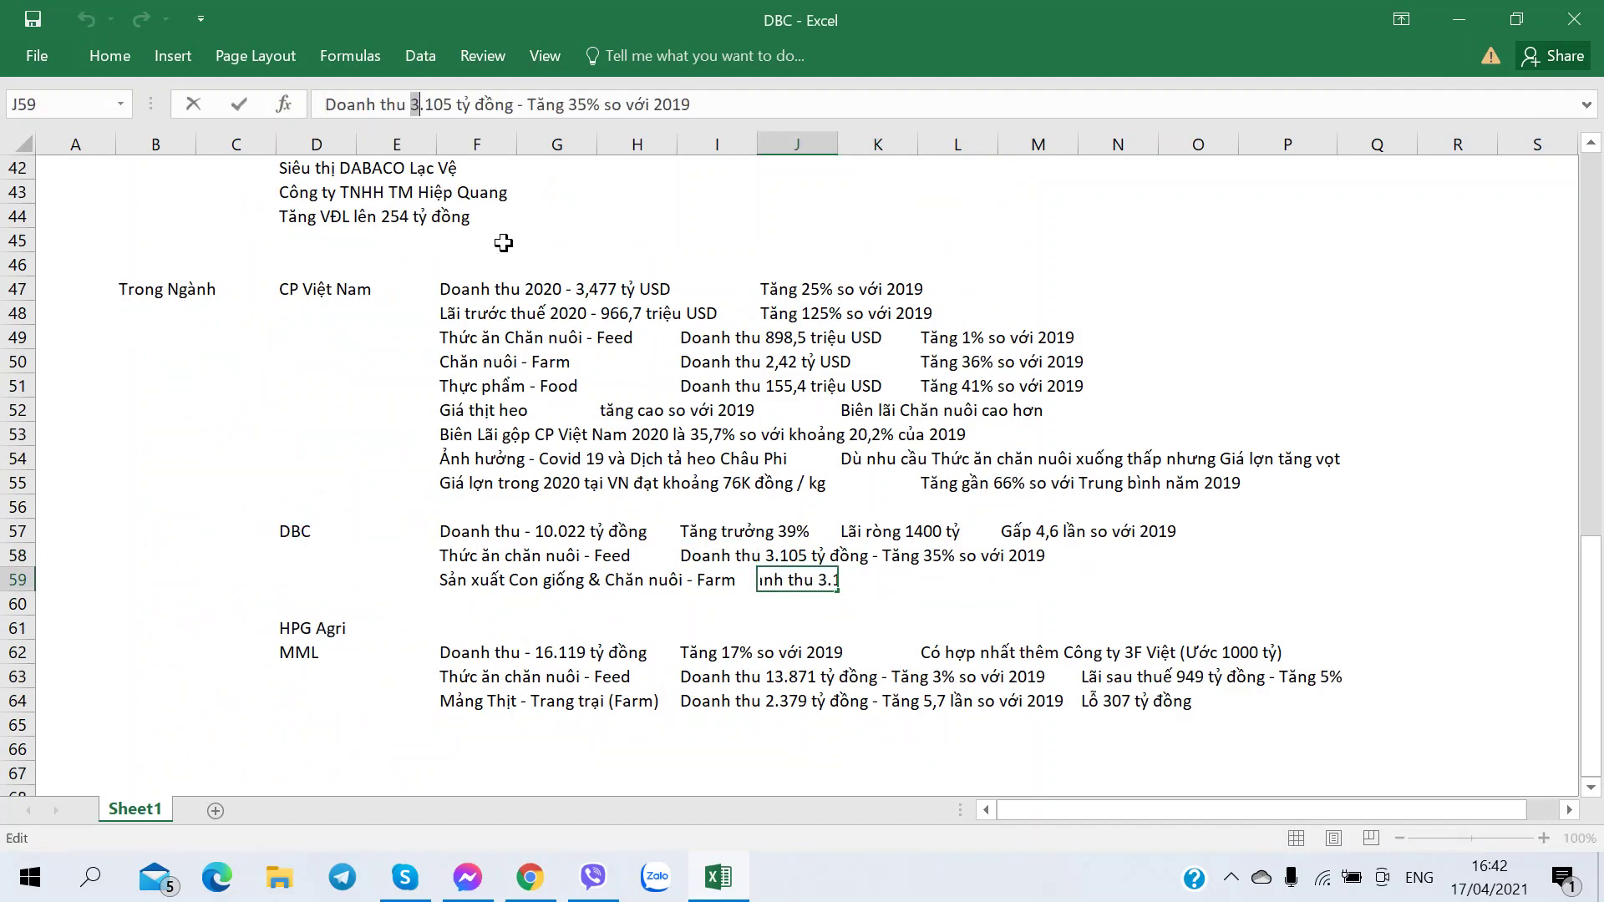
{"action": "type", "text": "5"}
{"action": "key", "text": "Right"}
{"action": "key", "text": "shift+Right"}
{"action": "key", "text": "shift+Right"}
{"action": "key", "text": "shift+Right"}
{"action": "key", "text": "alt+Tab"}
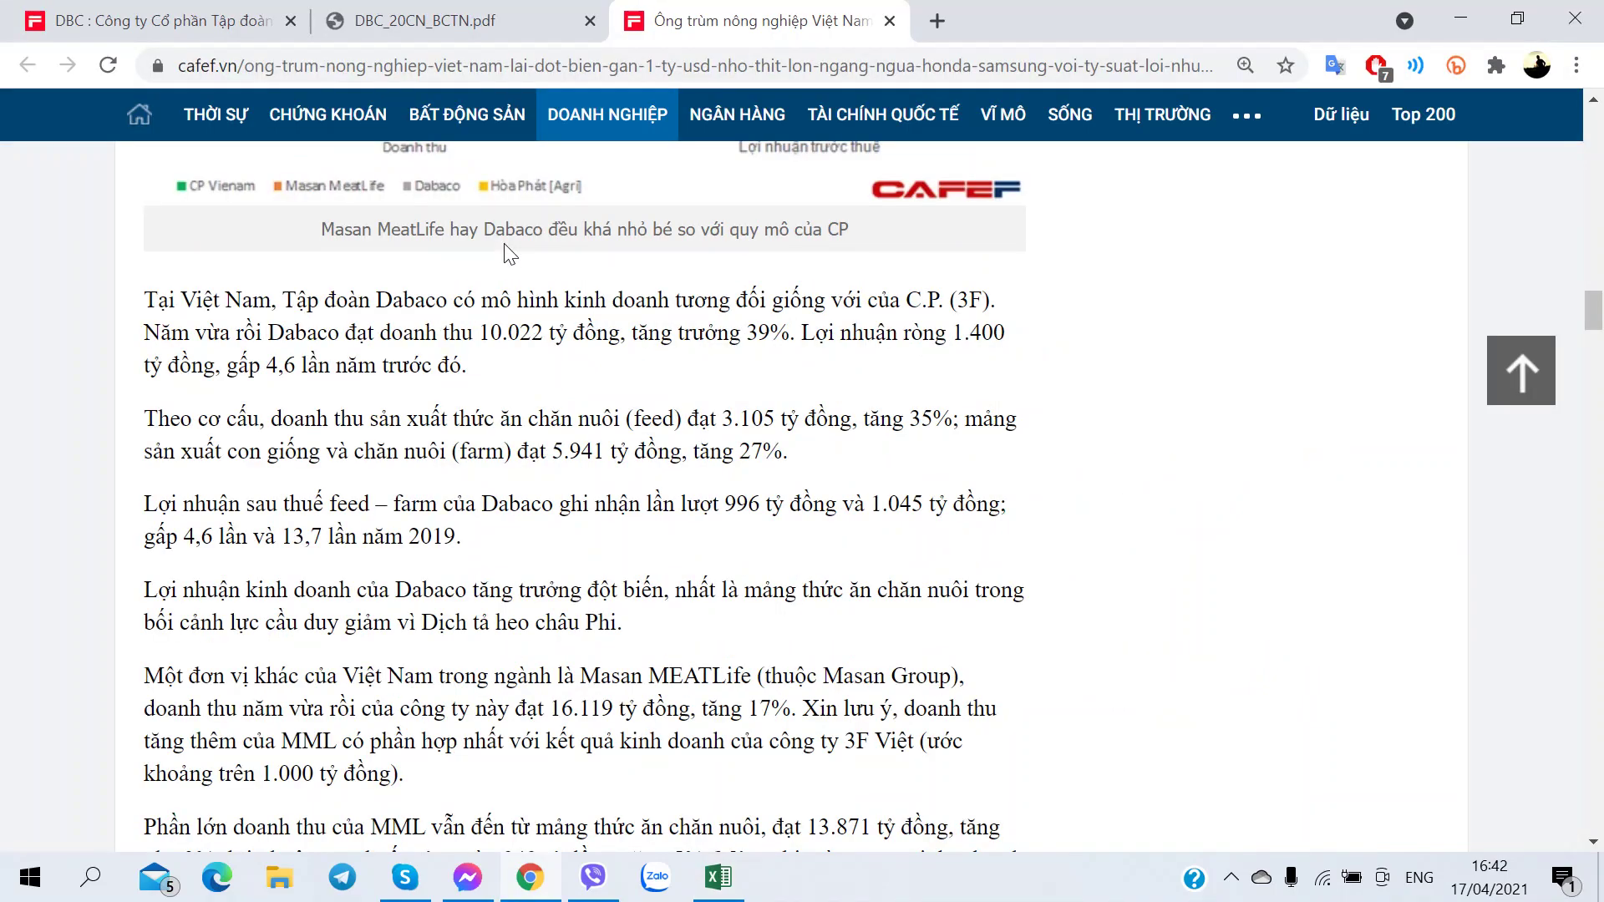
{"action": "key", "text": "alt+Tab"}
{"action": "type", "text": "941"}
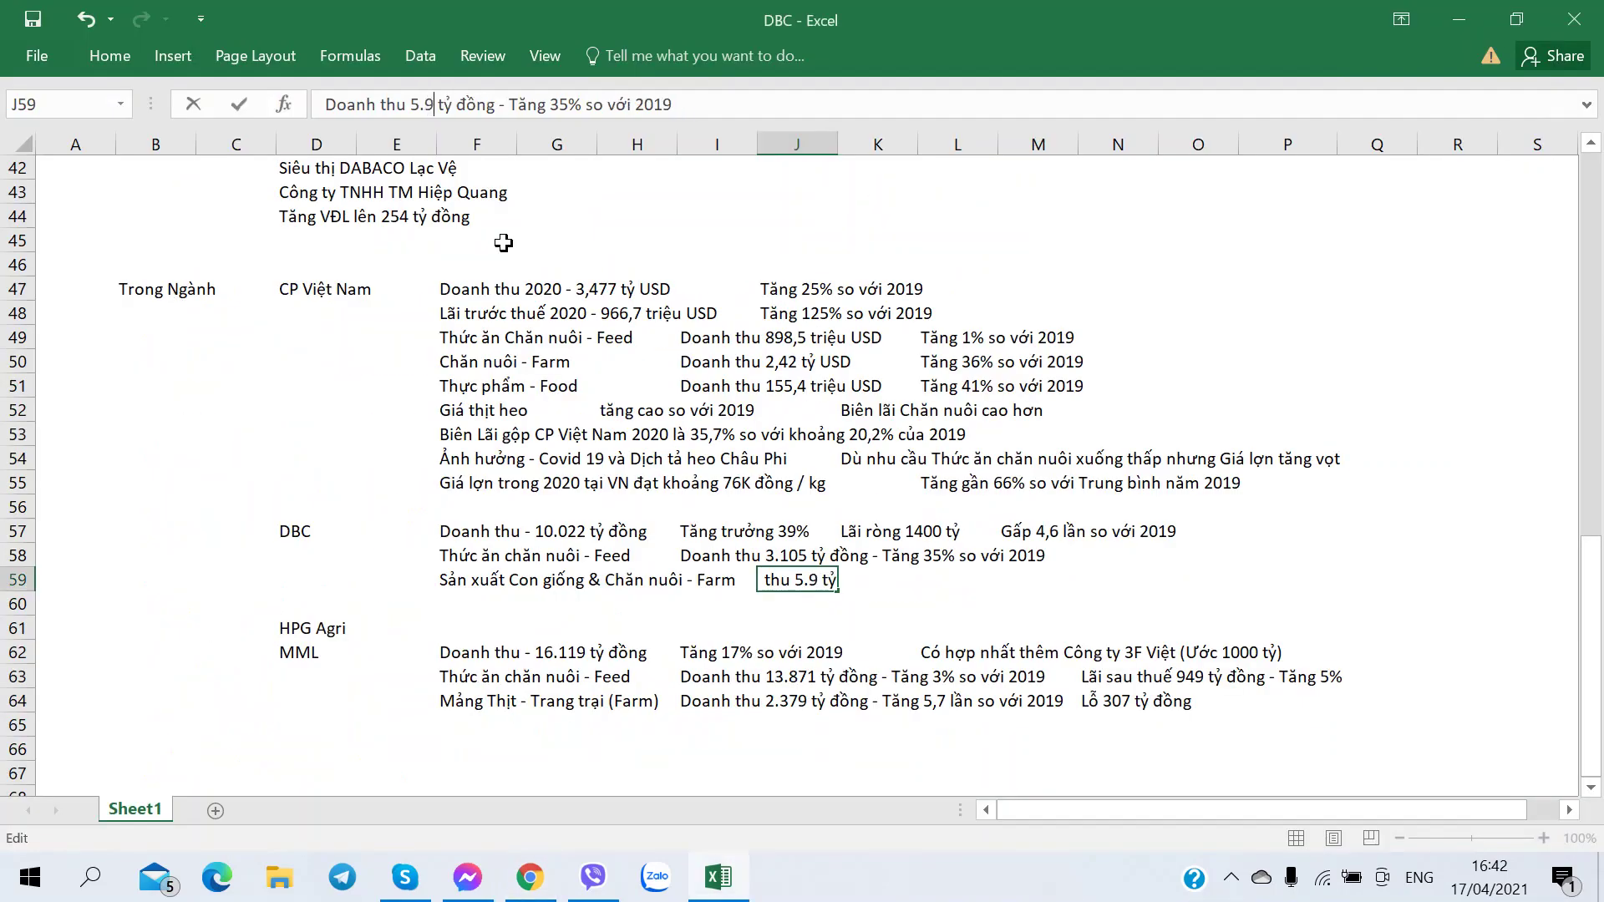
{"action": "key", "text": "alt+Tab"}
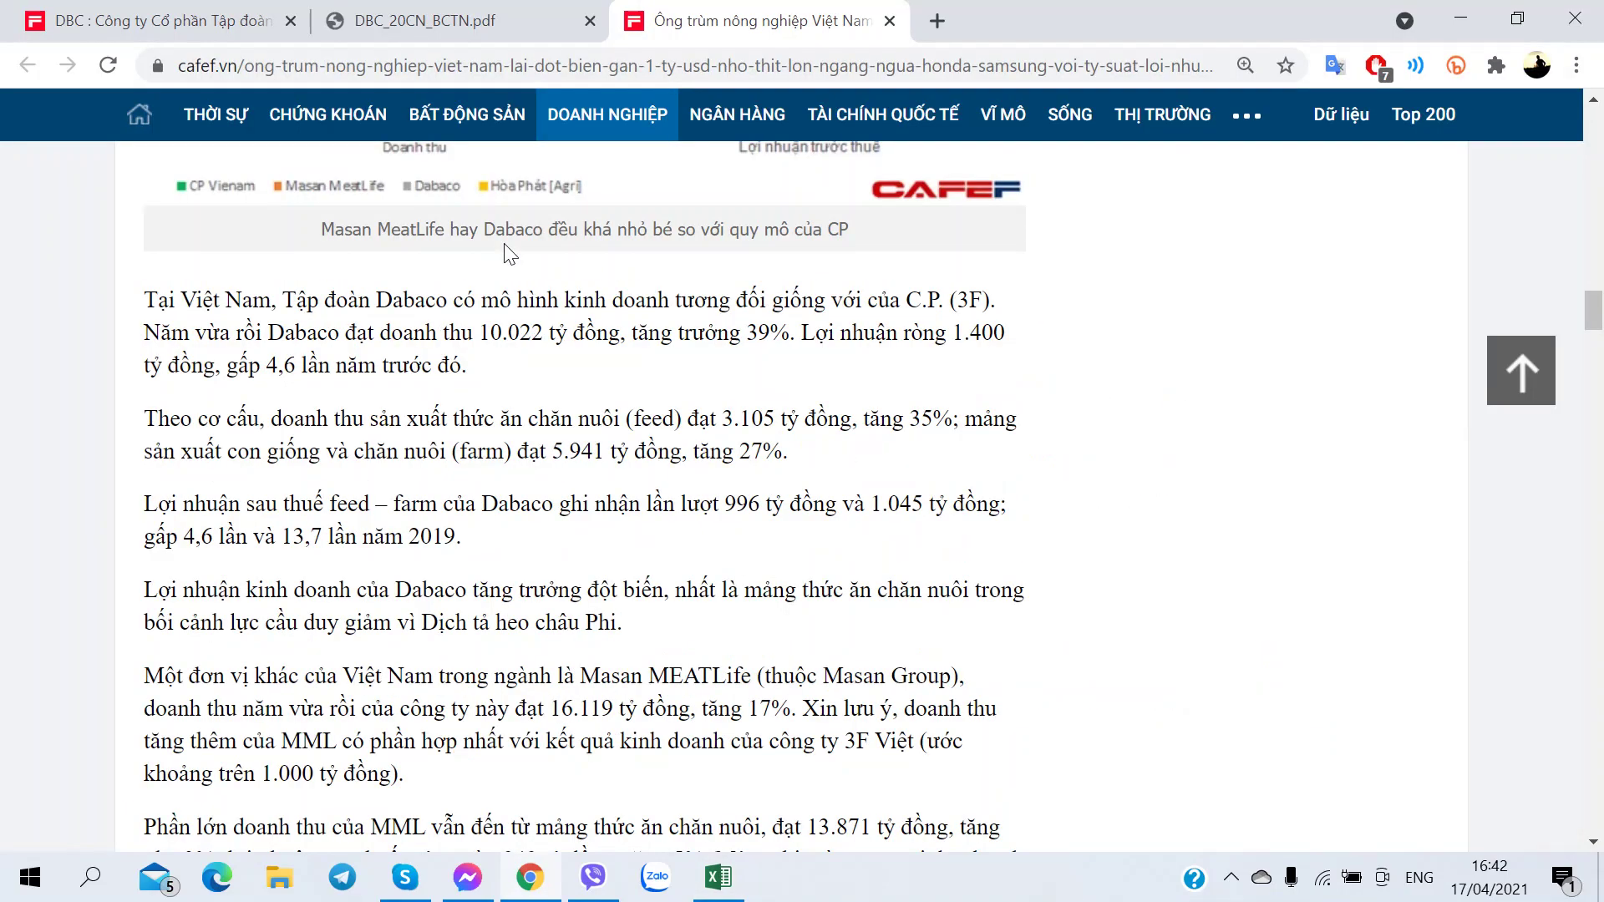
- Set the growth rate in J59 to 27% so the text ends "Tăng 27% so với 2019"
{"action": "key", "text": "alt+Tab"}
{"action": "key", "text": "Right"}
{"action": "key", "text": "Right"}
{"action": "key", "text": "Right"}
{"action": "key", "text": "Right"}
{"action": "key", "text": "Right"}
{"action": "key", "text": "Right"}
{"action": "key", "text": "Right"}
{"action": "key", "text": "Right"}
{"action": "key", "text": "Right"}
{"action": "key", "text": "Right"}
{"action": "key", "text": "Right"}
{"action": "key", "text": "Right"}
{"action": "key", "text": "Right"}
{"action": "key", "text": "Right"}
{"action": "key", "text": "Right"}
{"action": "key", "text": "Right"}
{"action": "key", "text": "shift+Right"}
{"action": "key", "text": "shift+Right"}
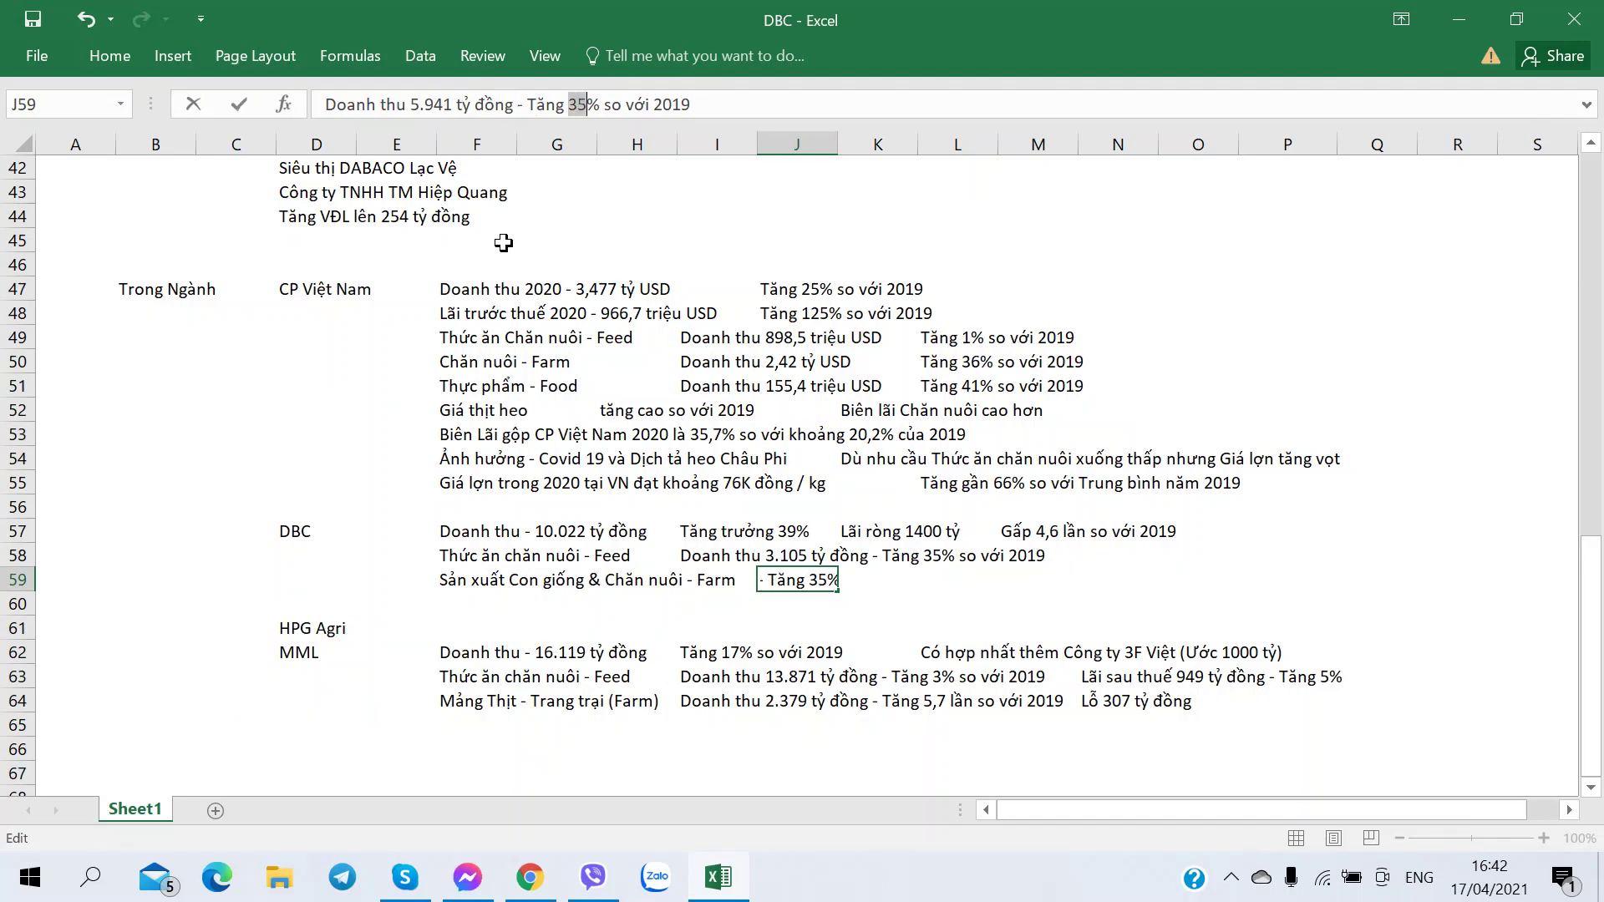
{"action": "type", "text": "27"}
{"action": "key", "text": "Tab"}
- Look up DBC's segment profits in the article and enter the label "LNST Feed & Farm" in F60
{"action": "key", "text": "alt+Tab"}
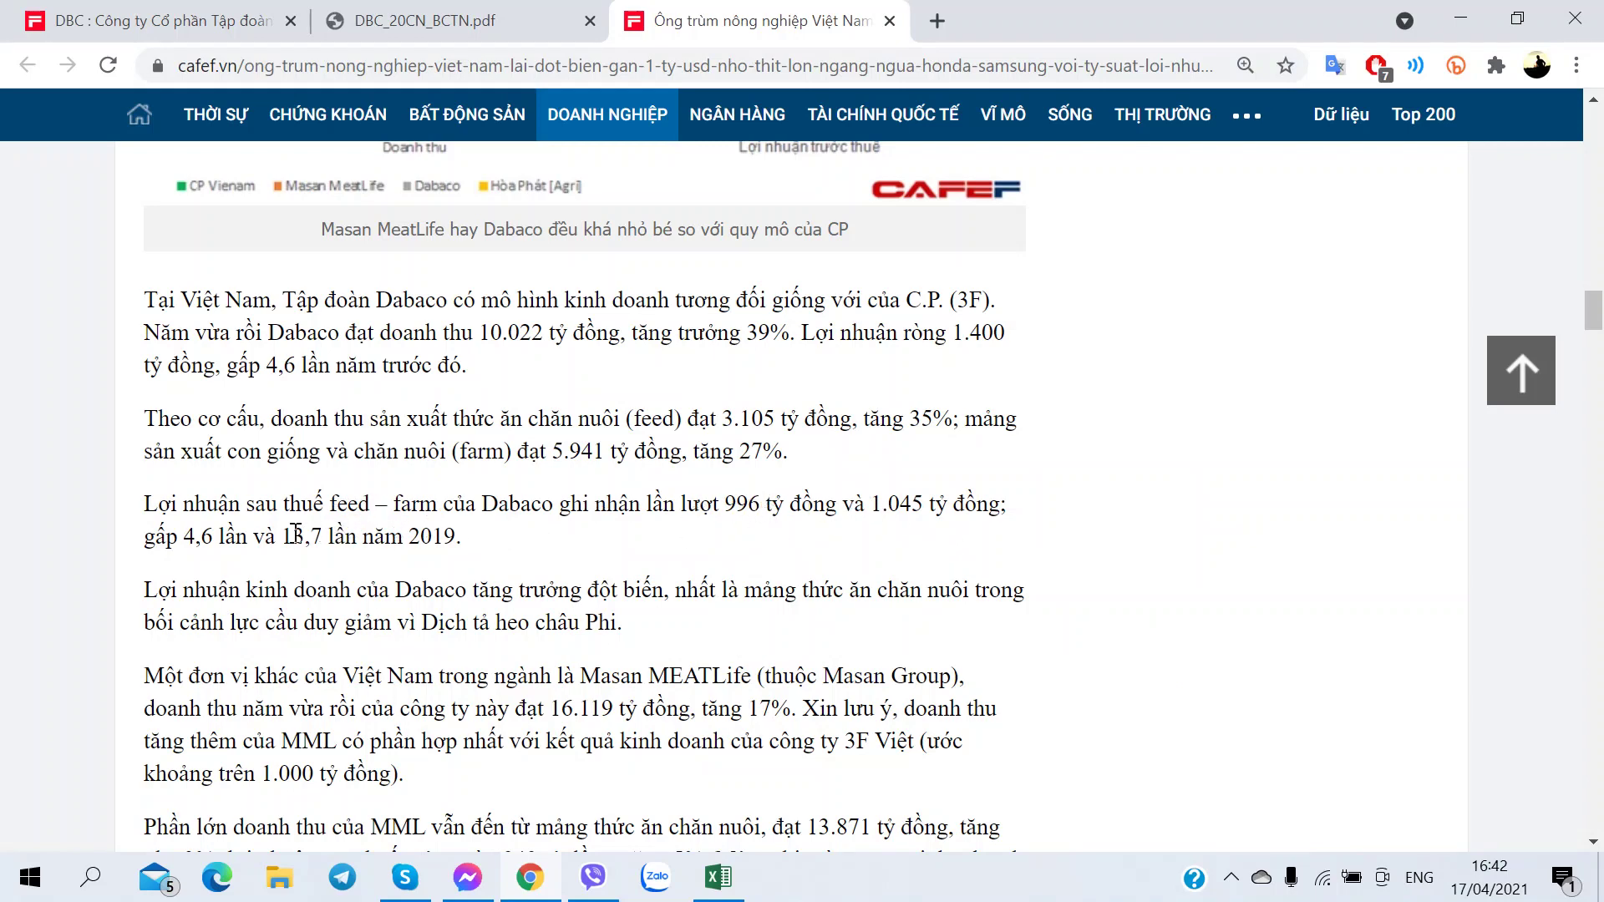
{"action": "key", "text": "alt+Tab"}
{"action": "left_click", "coordinate": [501, 614]}
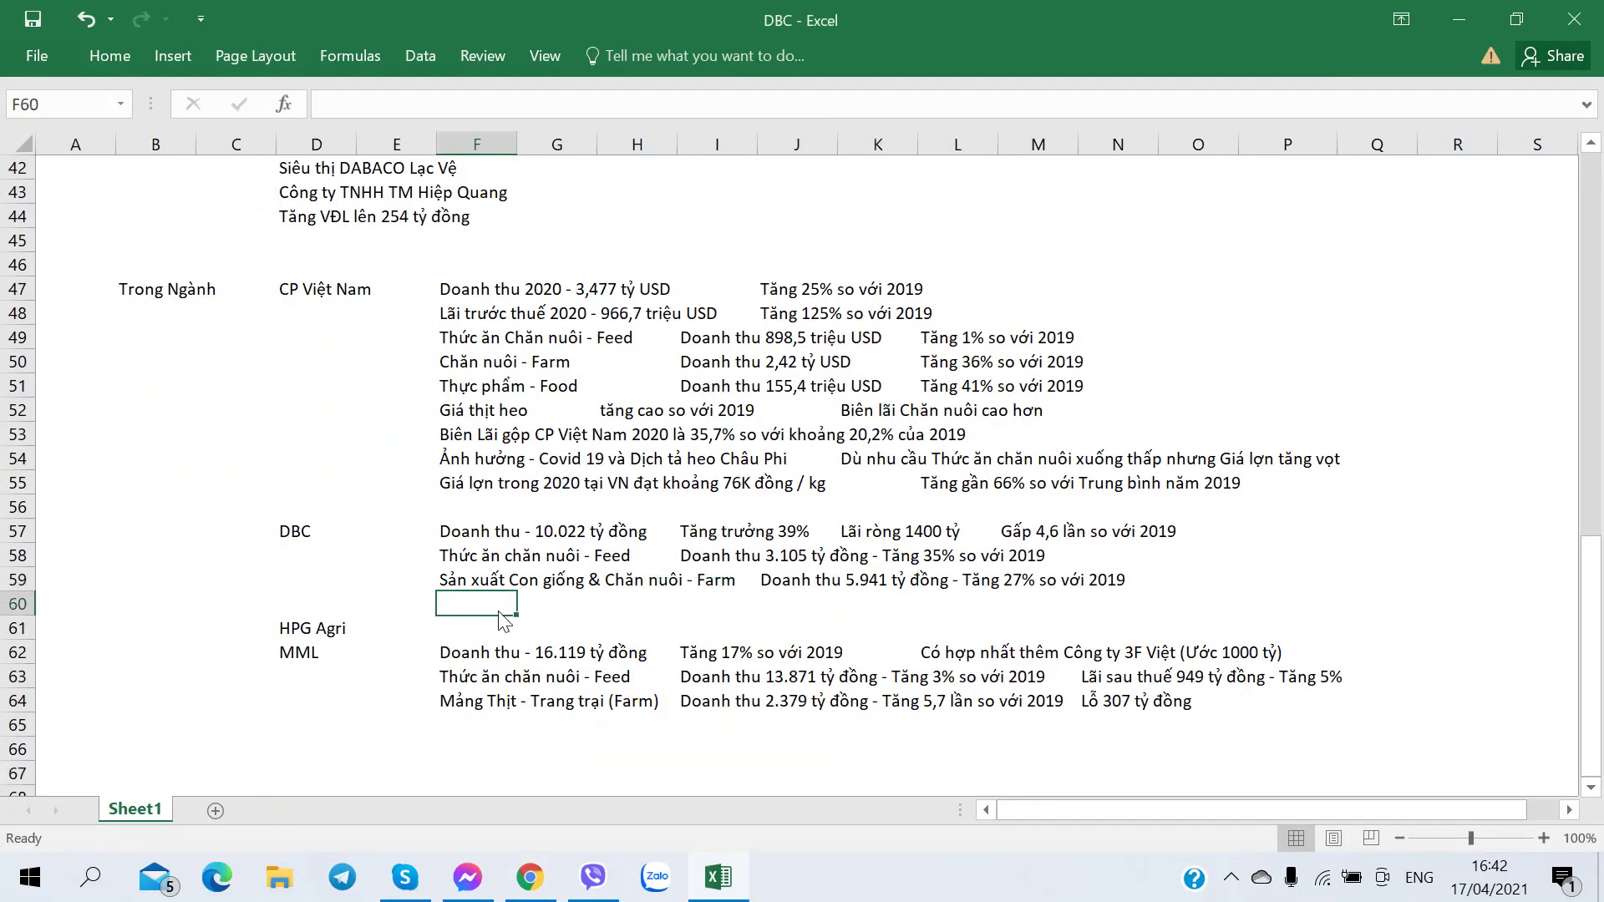
{"action": "key", "text": "alt+Tab"}
{"action": "key", "text": "alt+Tab"}
{"action": "key", "text": "alt+Tab"}
{"action": "key", "text": "alt+Tab"}
{"action": "type", "text": "L"}
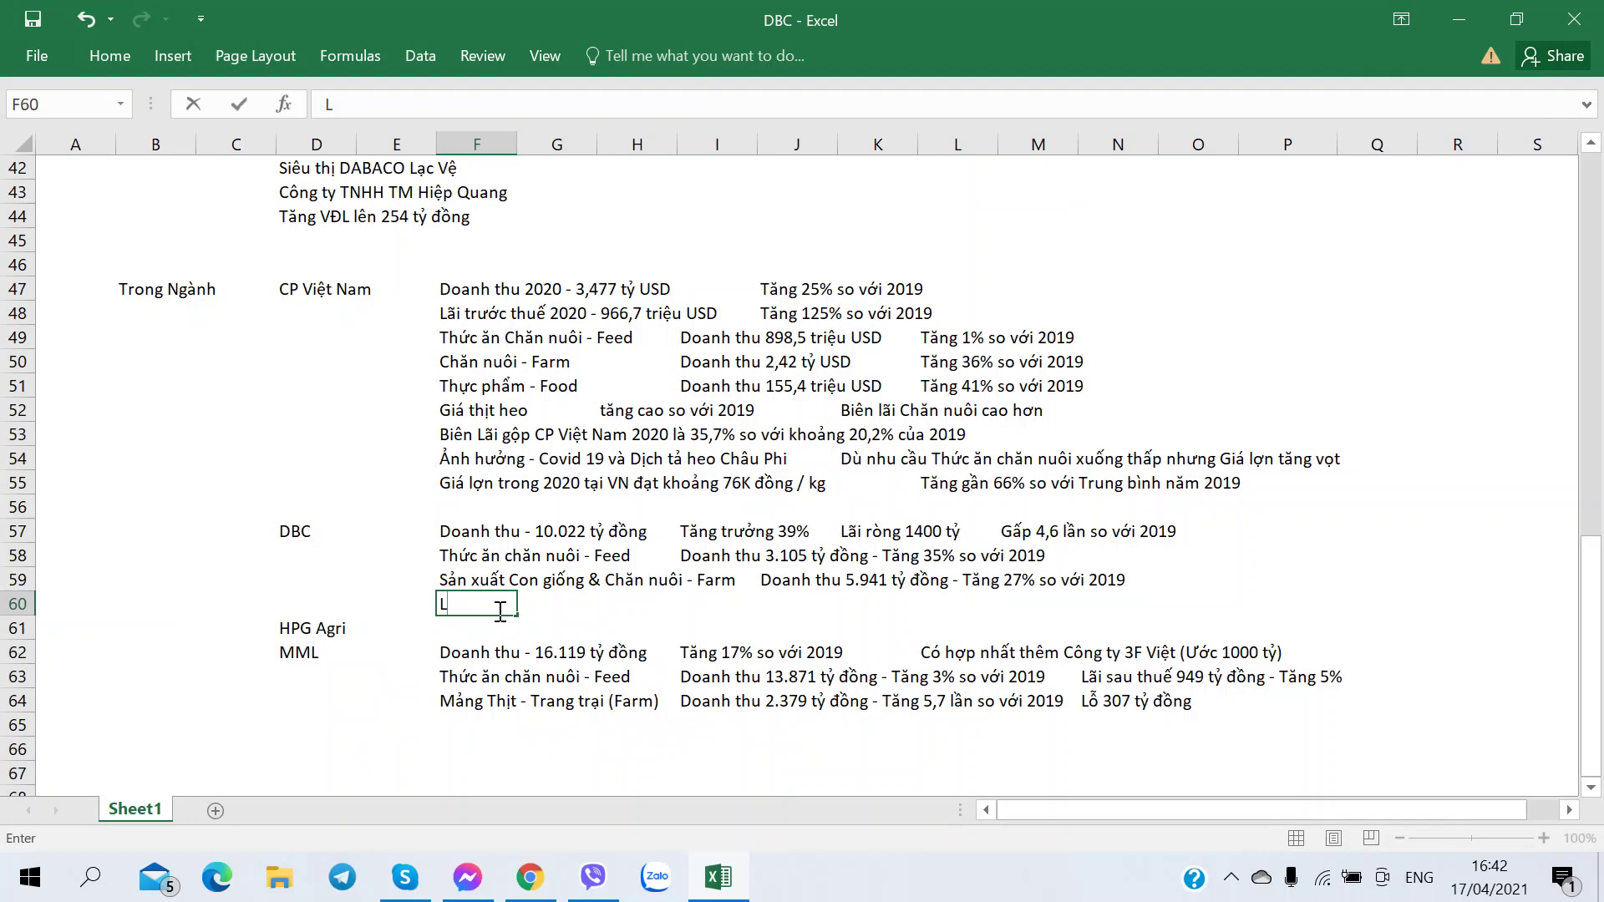
{"action": "type", "text": "N"}
{"action": "type", "text": "ST Fedd"}
{"action": "key", "text": "BackSpace"}
{"action": "key", "text": "BackSpace"}
{"action": "type", "text": "ed & "}
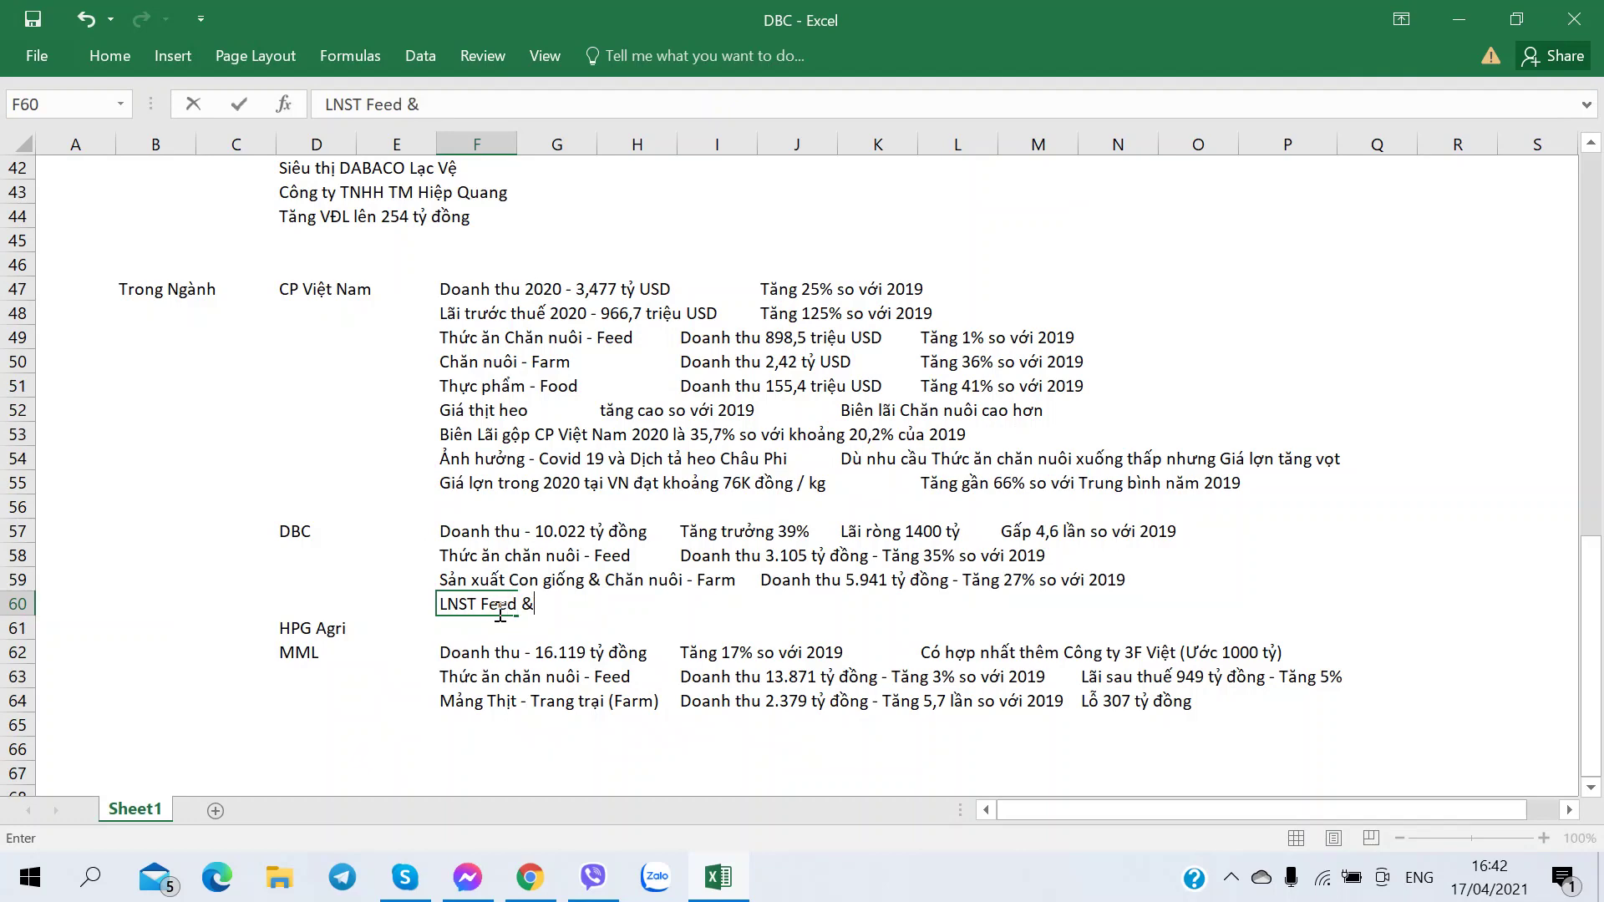
{"action": "type", "text": "Farm"}
{"action": "key", "text": "alt+Tab"}
{"action": "key", "text": "alt+Tab"}
{"action": "key", "text": "Right"}
- Record the feed and farm after-tax profits from the article as "Lần lượt 996 - 1045 tỷ đồng" in I60
{"action": "key", "text": "Right"}
{"action": "key", "text": "Right"}
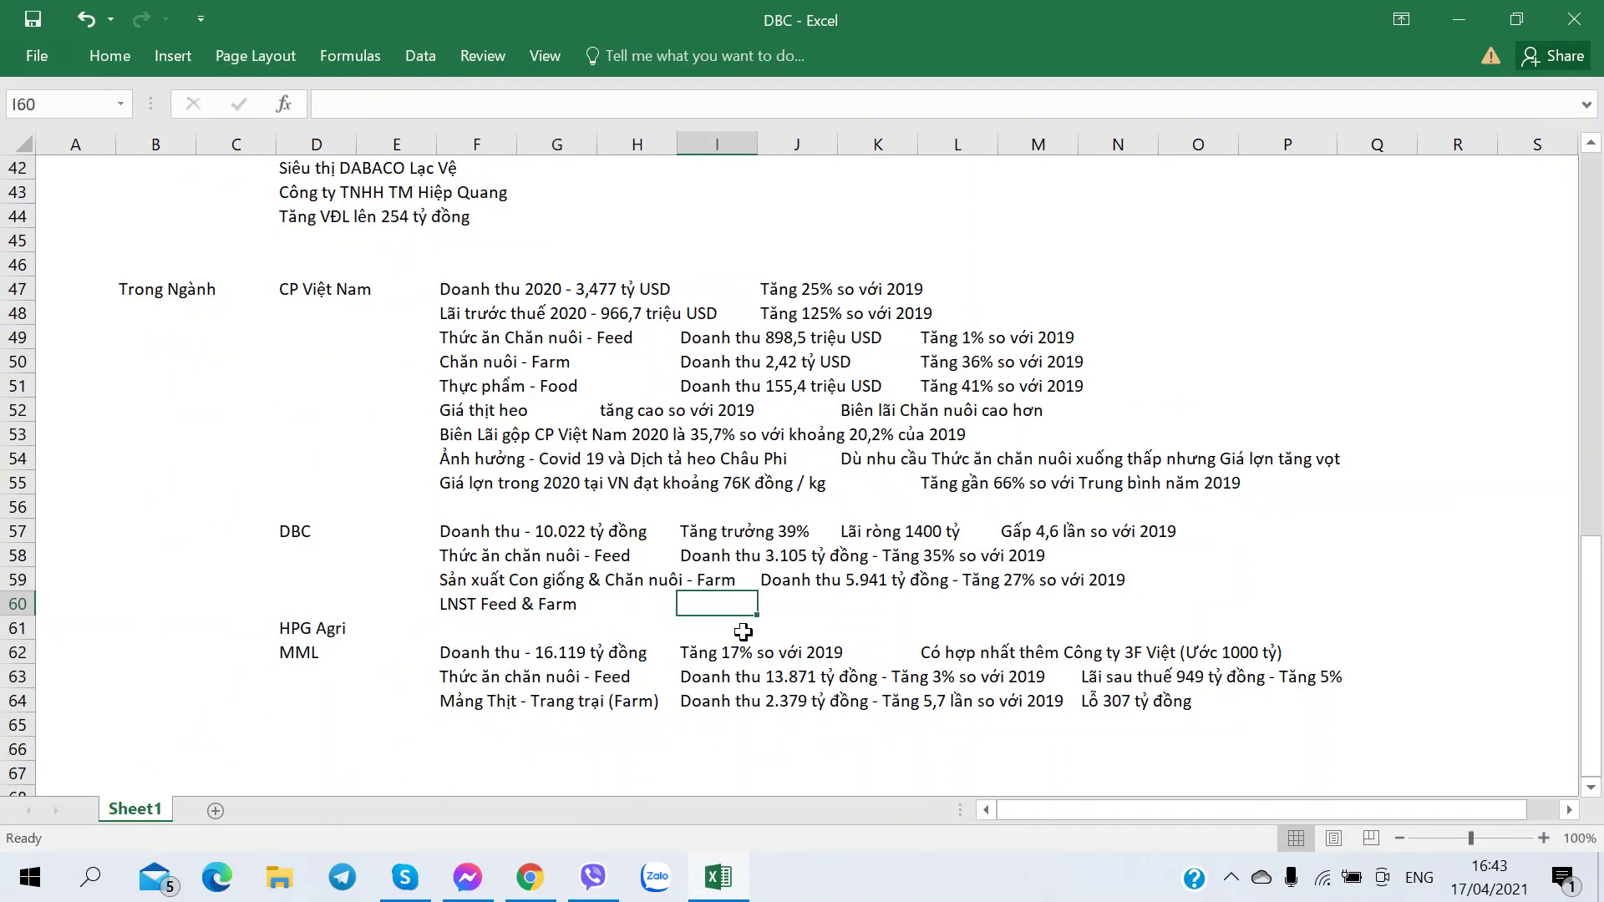
{"action": "key", "text": "alt+Tab"}
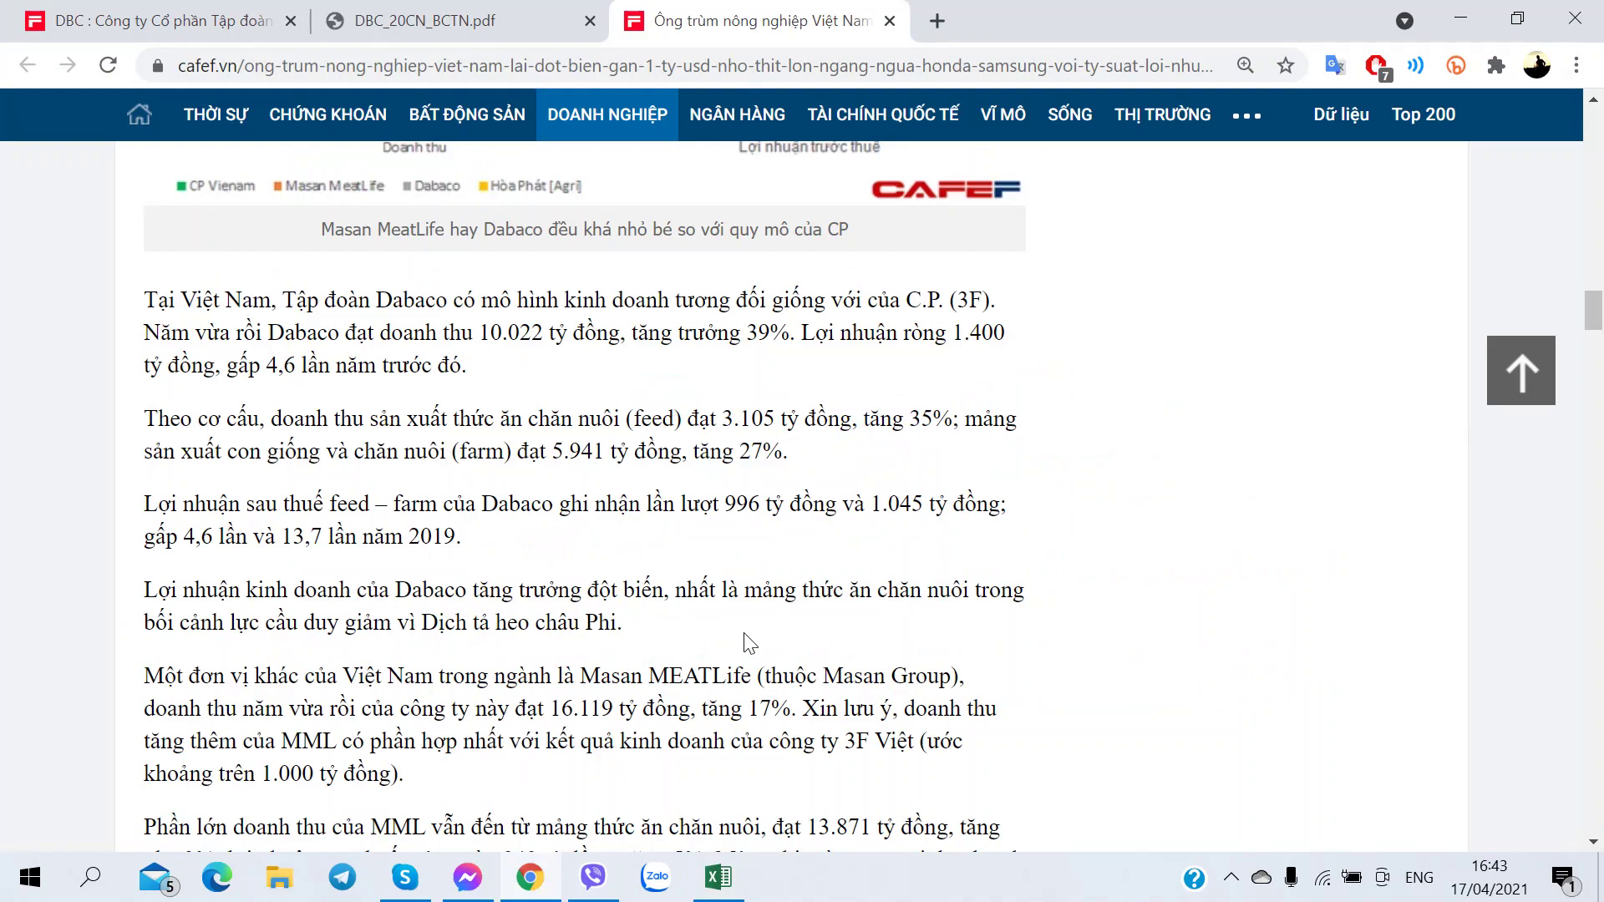
{"action": "key", "text": "alt+Tab"}
{"action": "key", "text": "alt+Tab"}
{"action": "key", "text": "alt+Tab"}
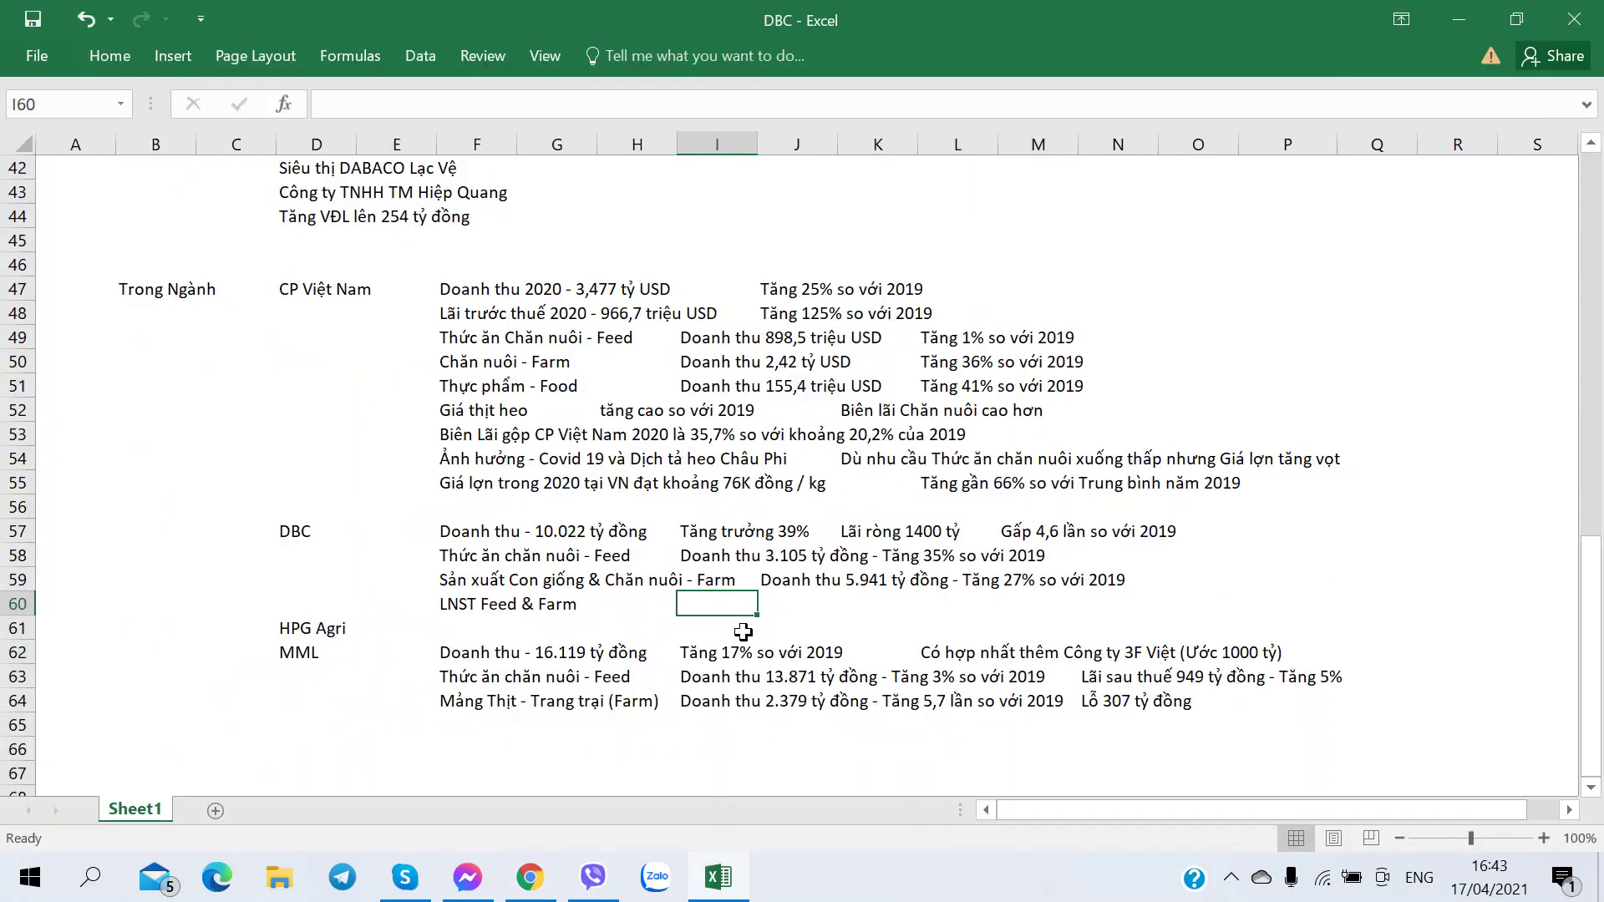
{"action": "type", "text": "Lân lượt 996 -"}
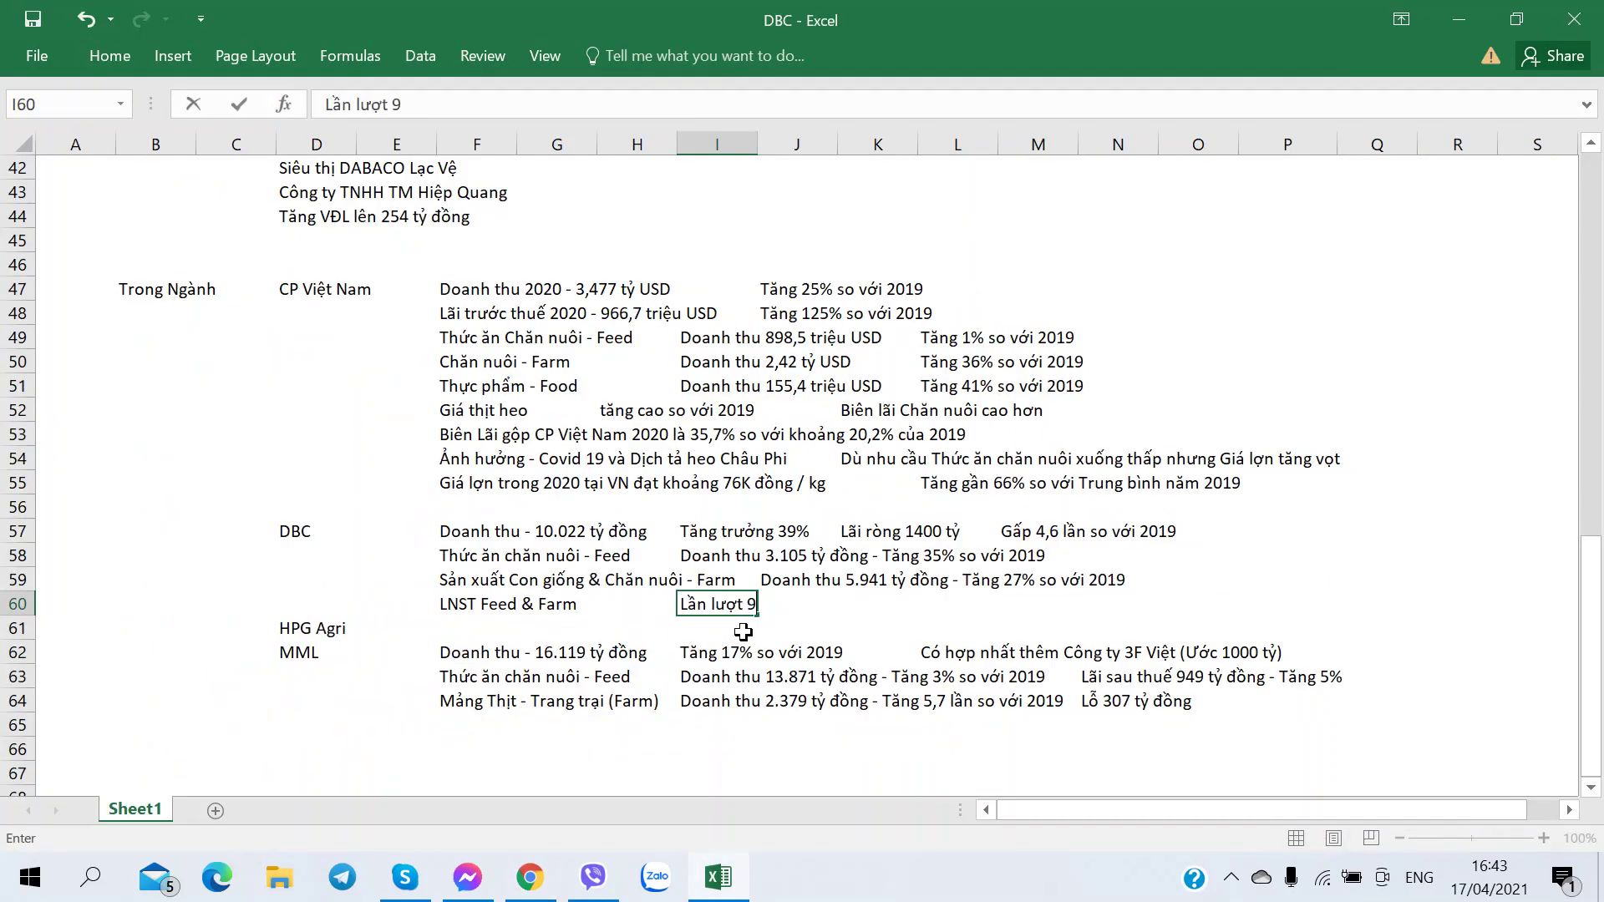
{"action": "key", "text": "alt+Tab"}
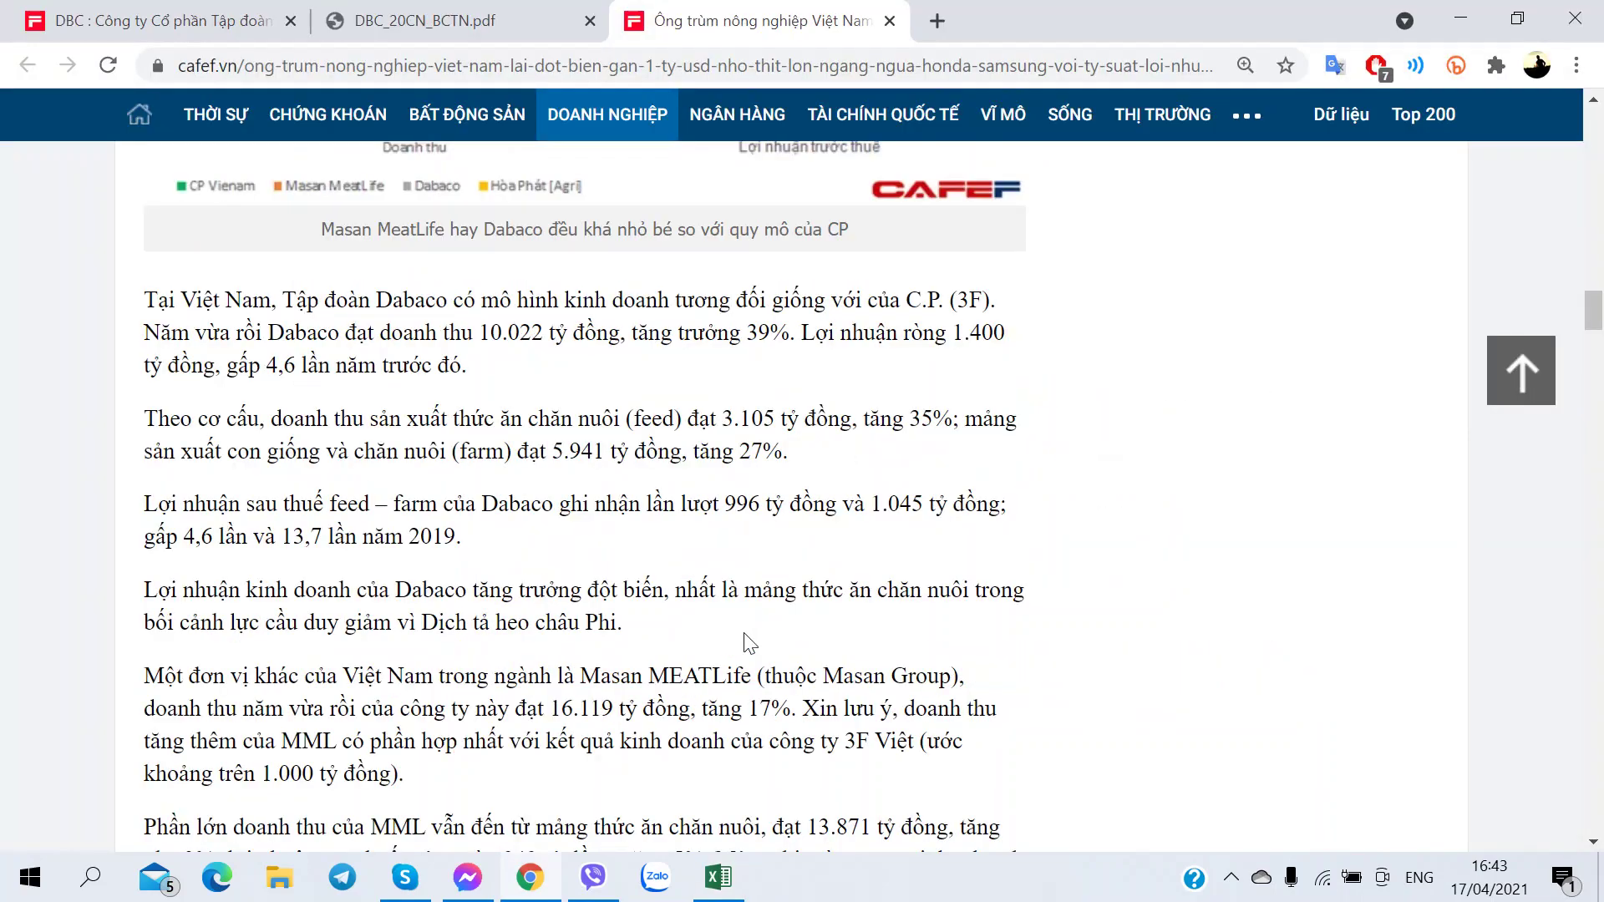
{"action": "key", "text": "alt+Tab"}
{"action": "type", "text": "1045 tỷ"}
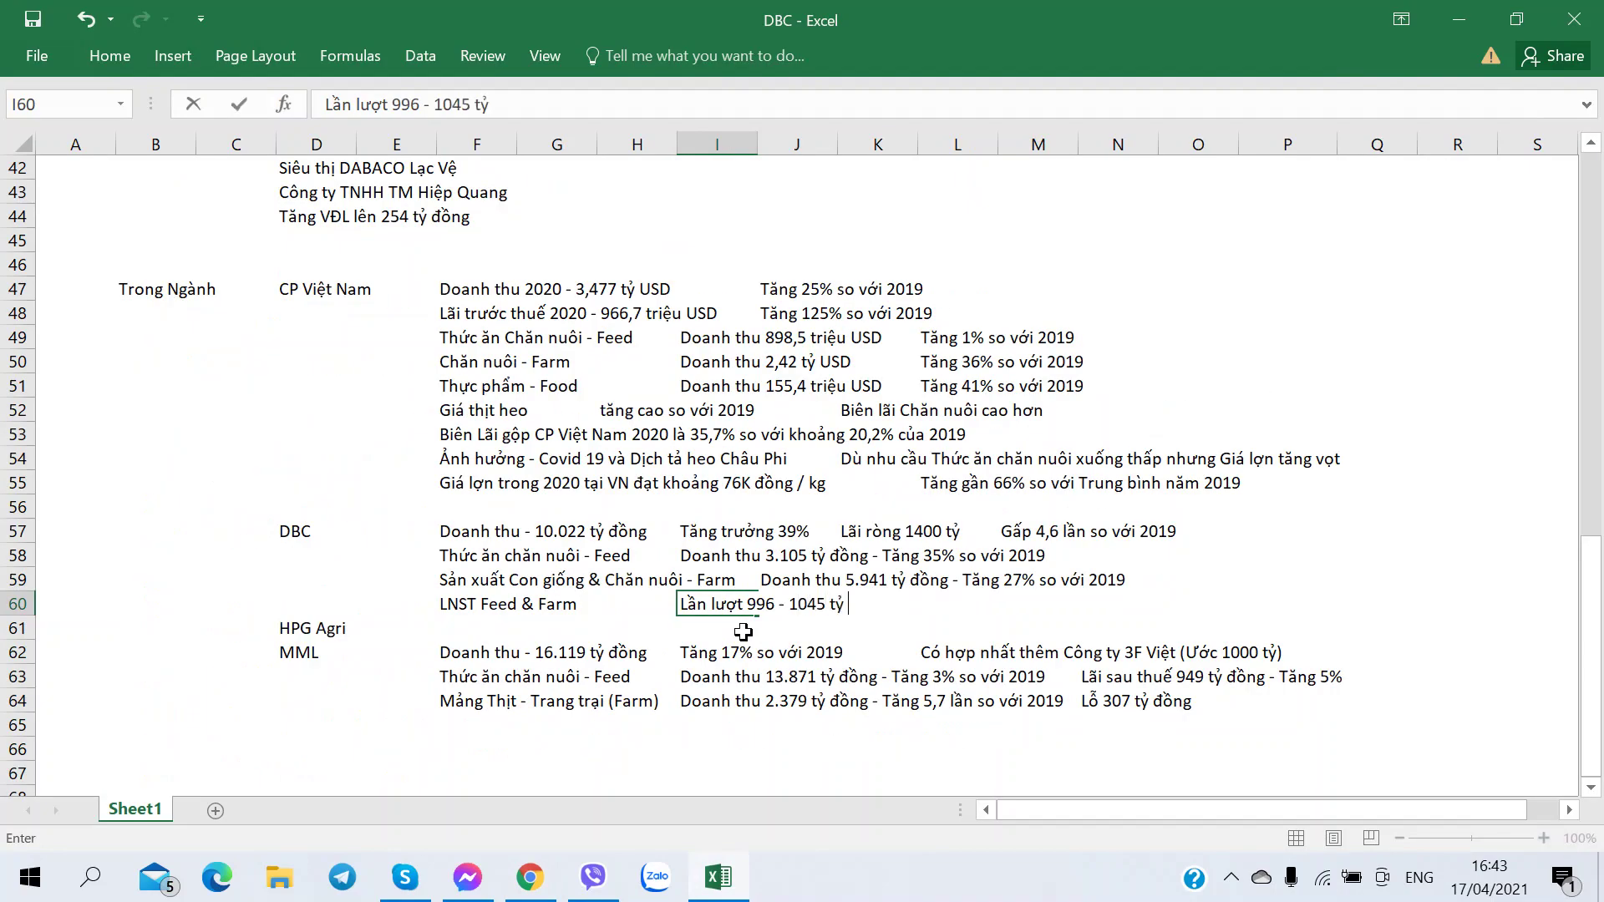
{"action": "type", "text": " đồng"}
{"action": "key", "text": "Right"}
- Record the feed and farm profit growth from the article as "Gấp 4,6 lần - 13,7 lần so với 2019" in L60
{"action": "key", "text": "Right"}
{"action": "key", "text": "Right"}
{"action": "key", "text": "alt+Tab"}
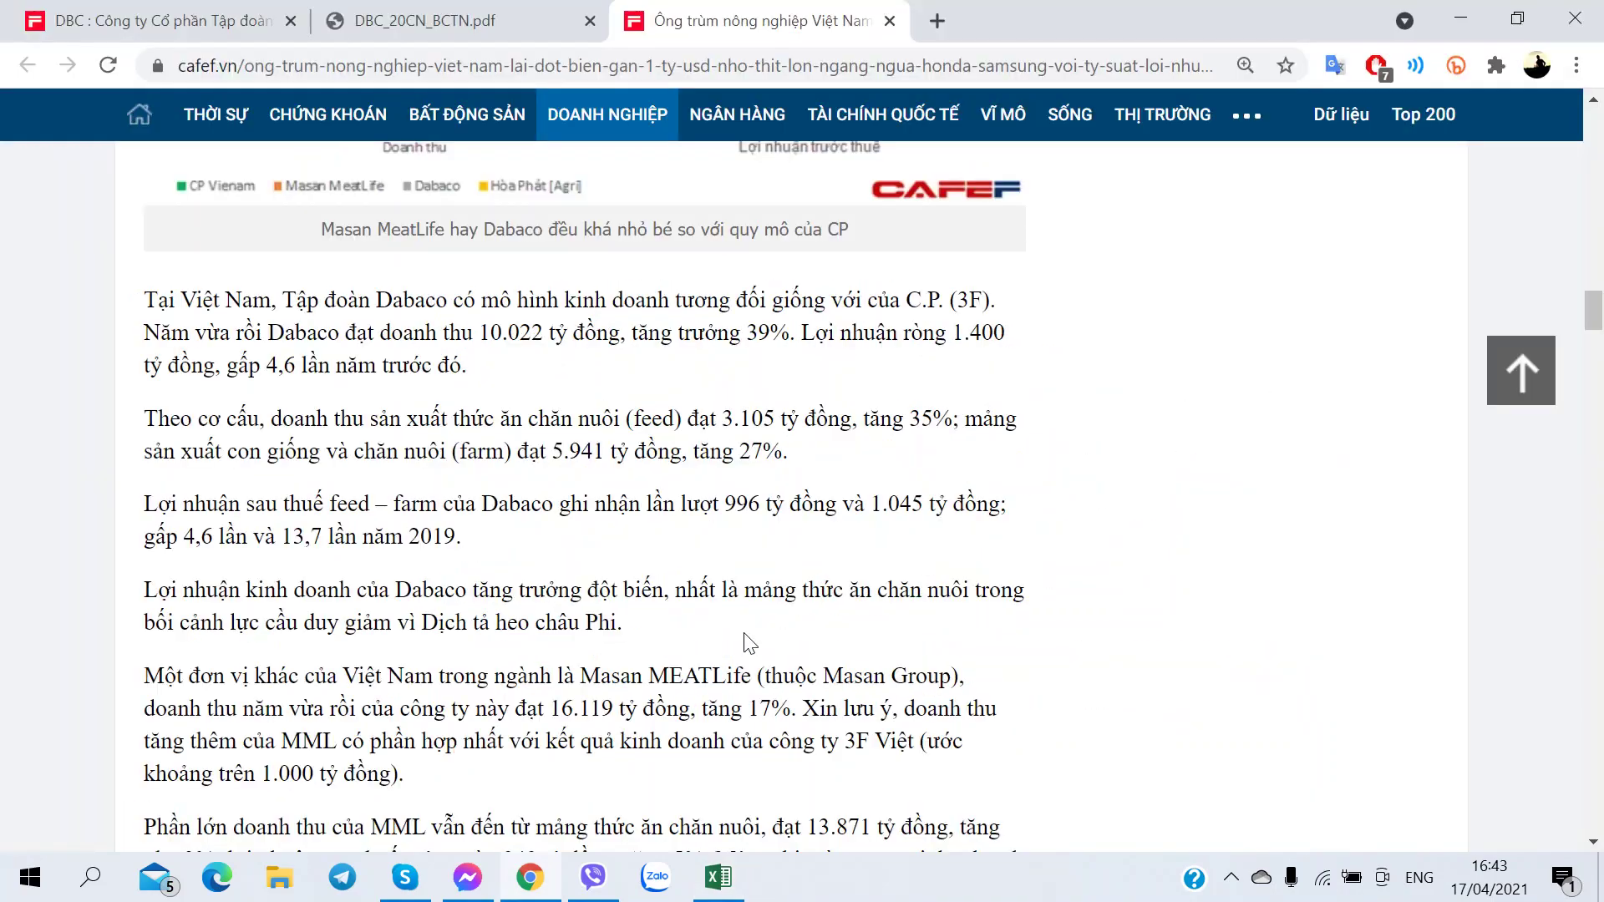
{"action": "key", "text": "alt+Tab"}
{"action": "type", "text": "Gấp 4"}
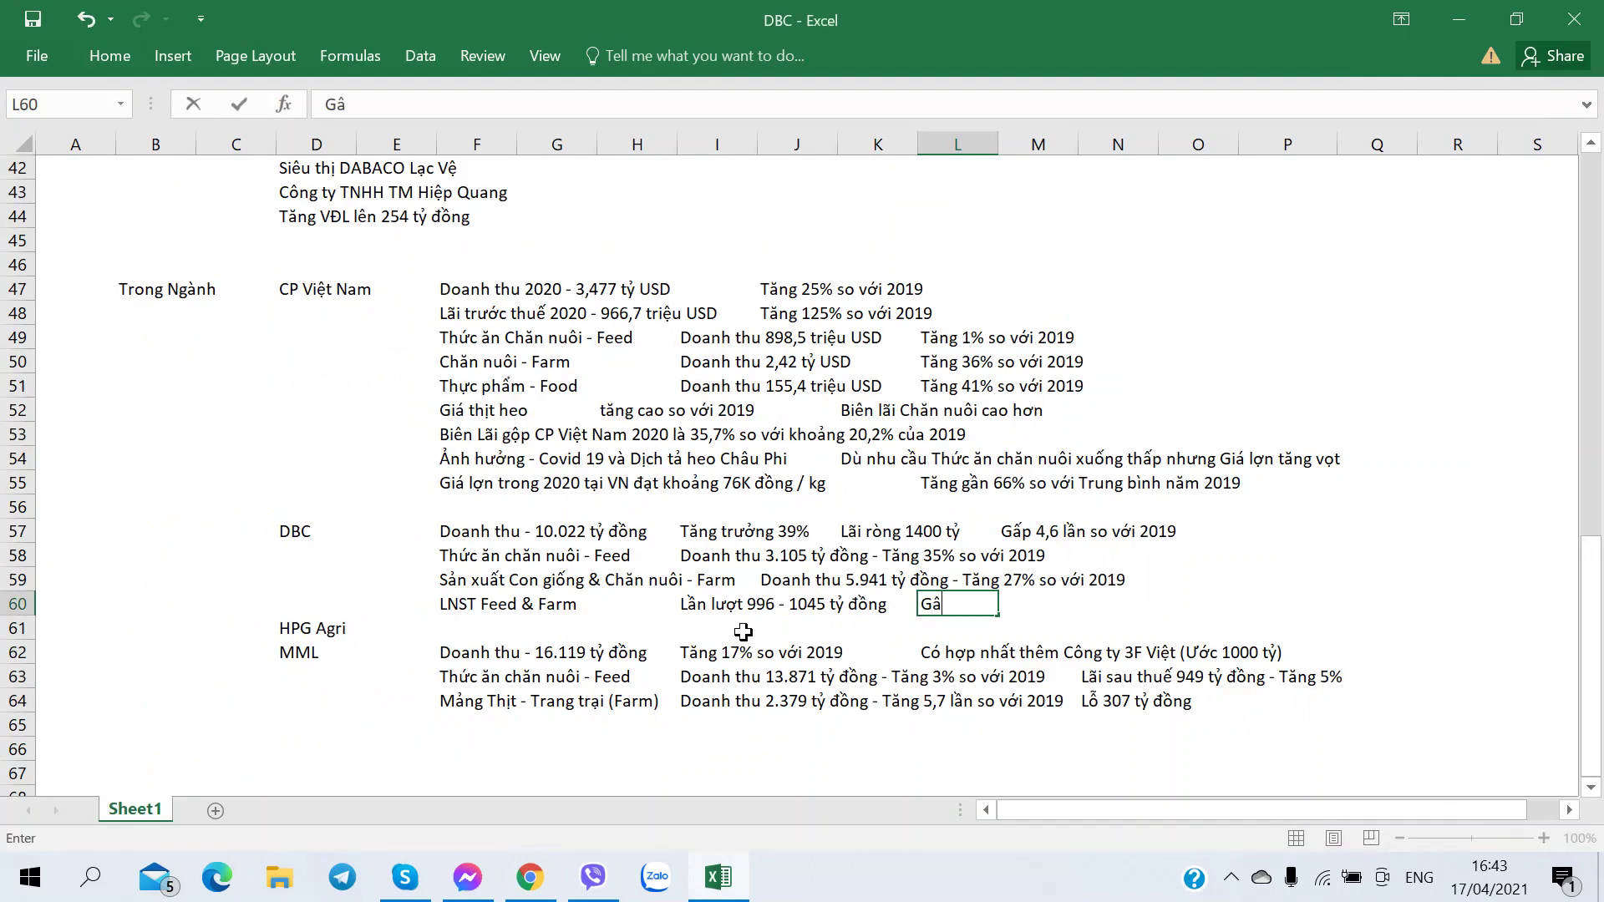
{"action": "type", "text": ",6 la"}
{"action": "key", "text": "alt+Tab"}
{"action": "key", "text": "alt+Tab"}
{"action": "type", "text": ","}
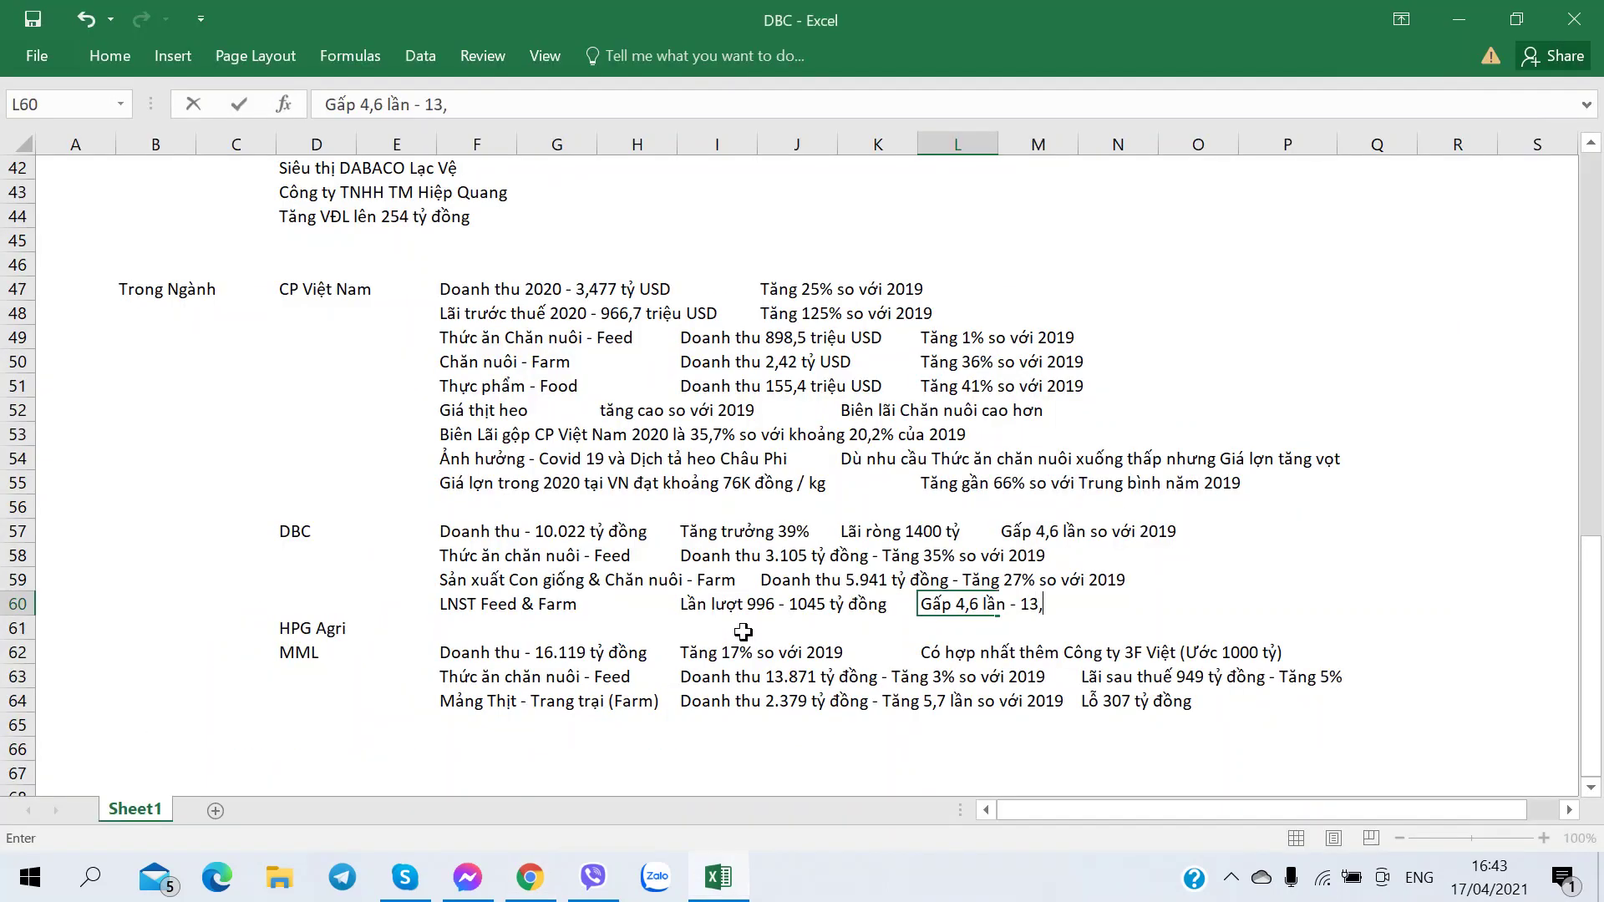
{"action": "type", "text": "7 lần so với 2019"}
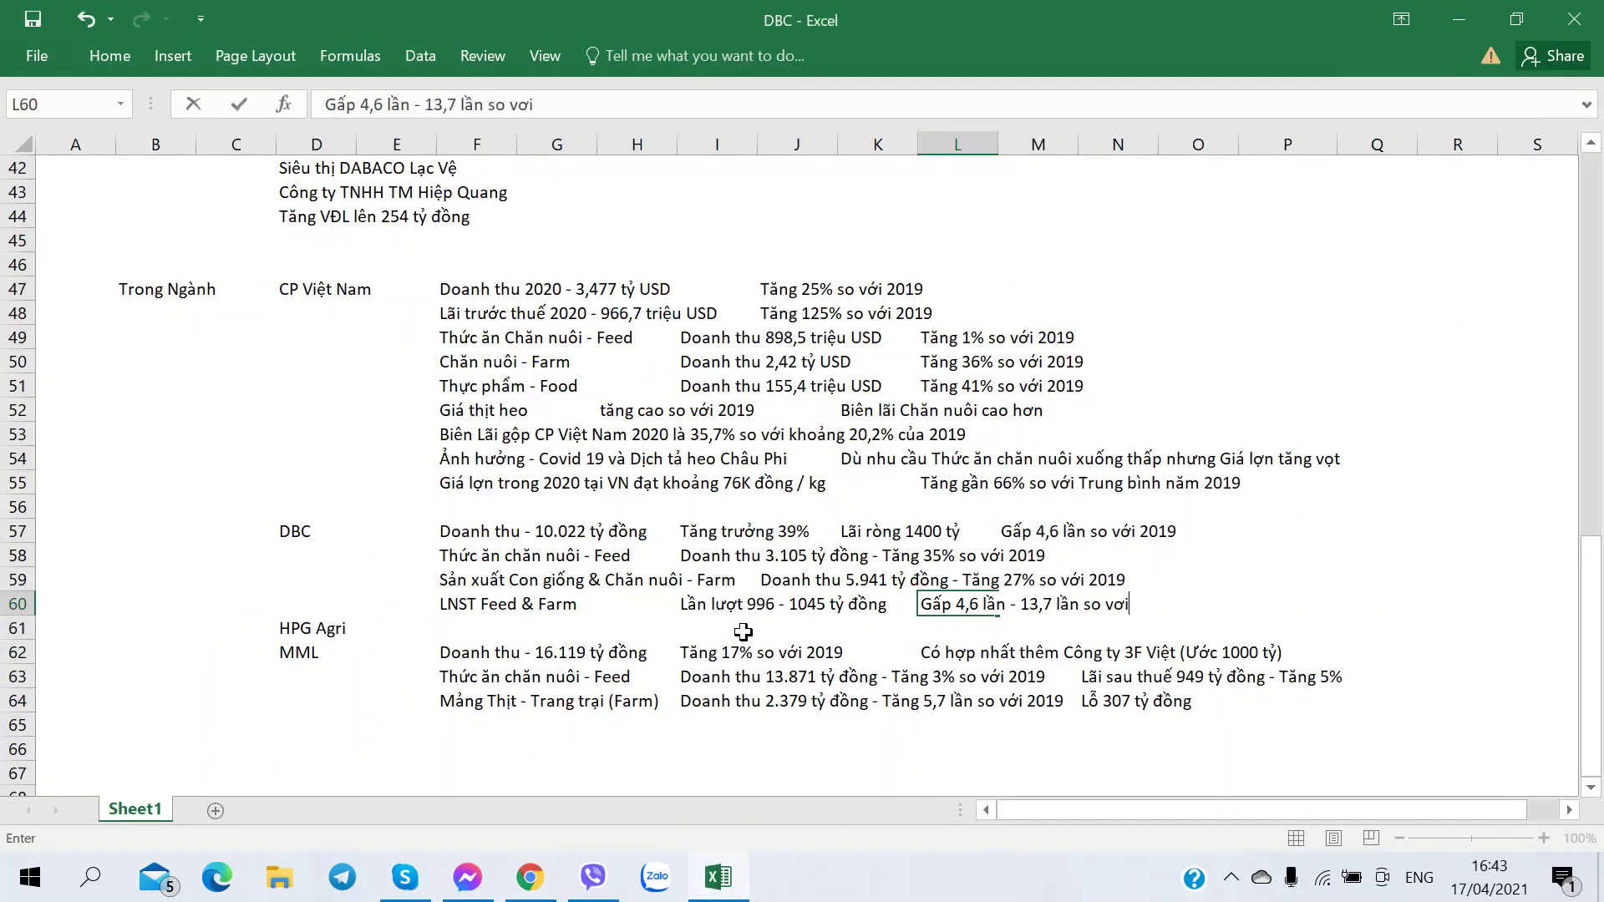
{"action": "key", "text": "Return"}
- Review the "Trong Ngành" notes, comparing revenue, growth and profit entries for CP Việt Nam, DBC and MML
{"action": "scroll", "coordinate": [652, 589], "scroll_direction": "down", "scroll_amount": 1}
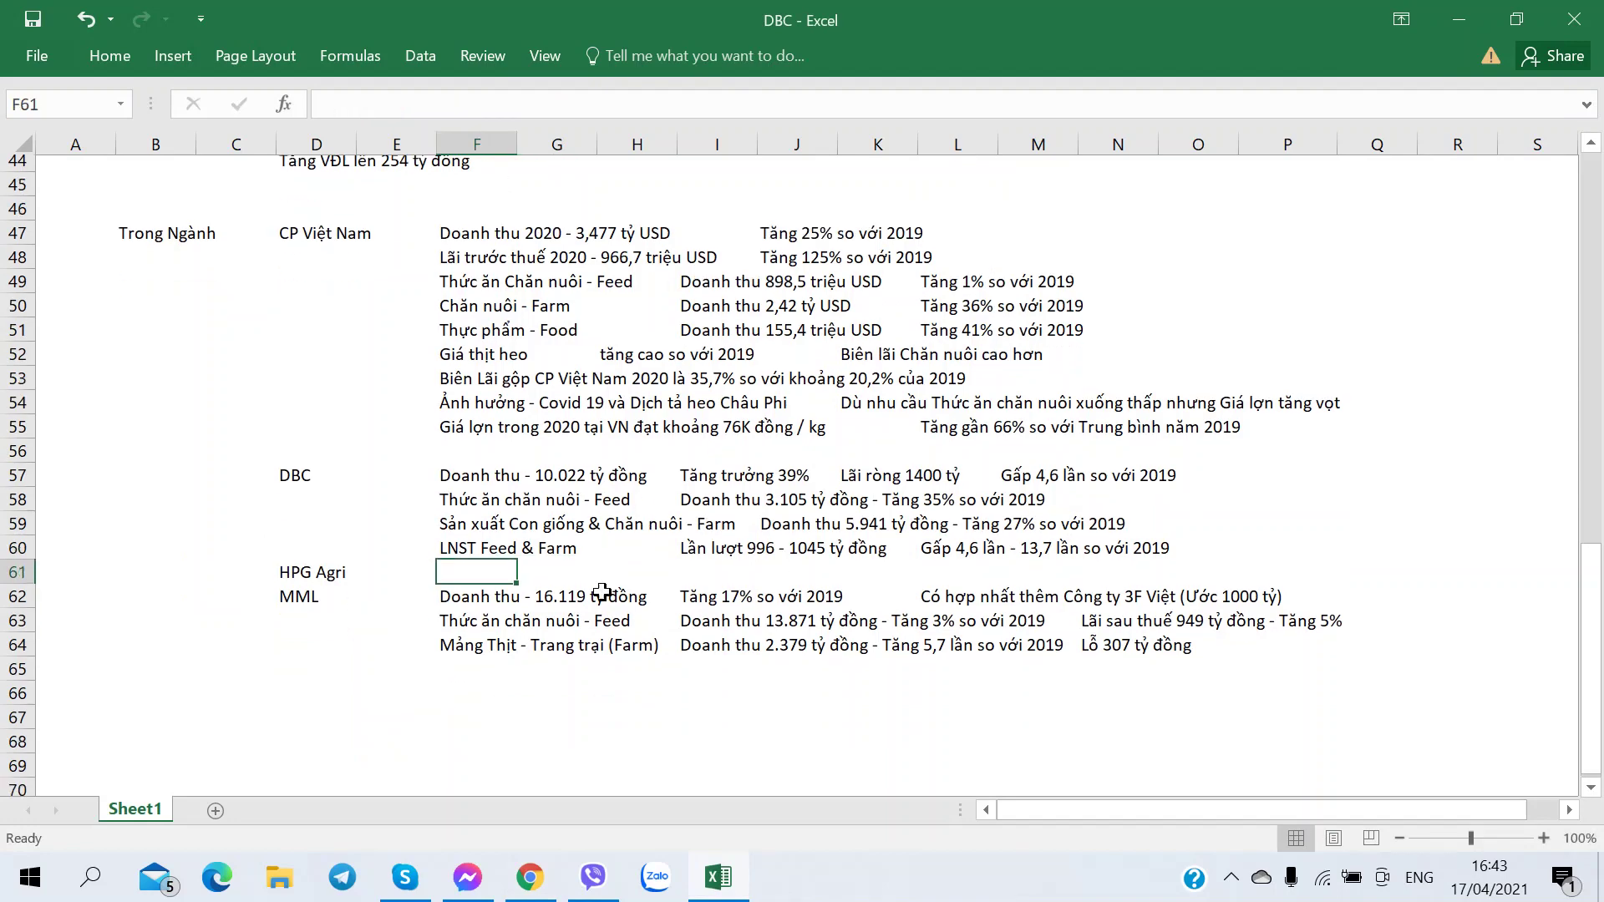
{"action": "left_click", "coordinate": [339, 673]}
{"action": "left_click", "coordinate": [150, 680]}
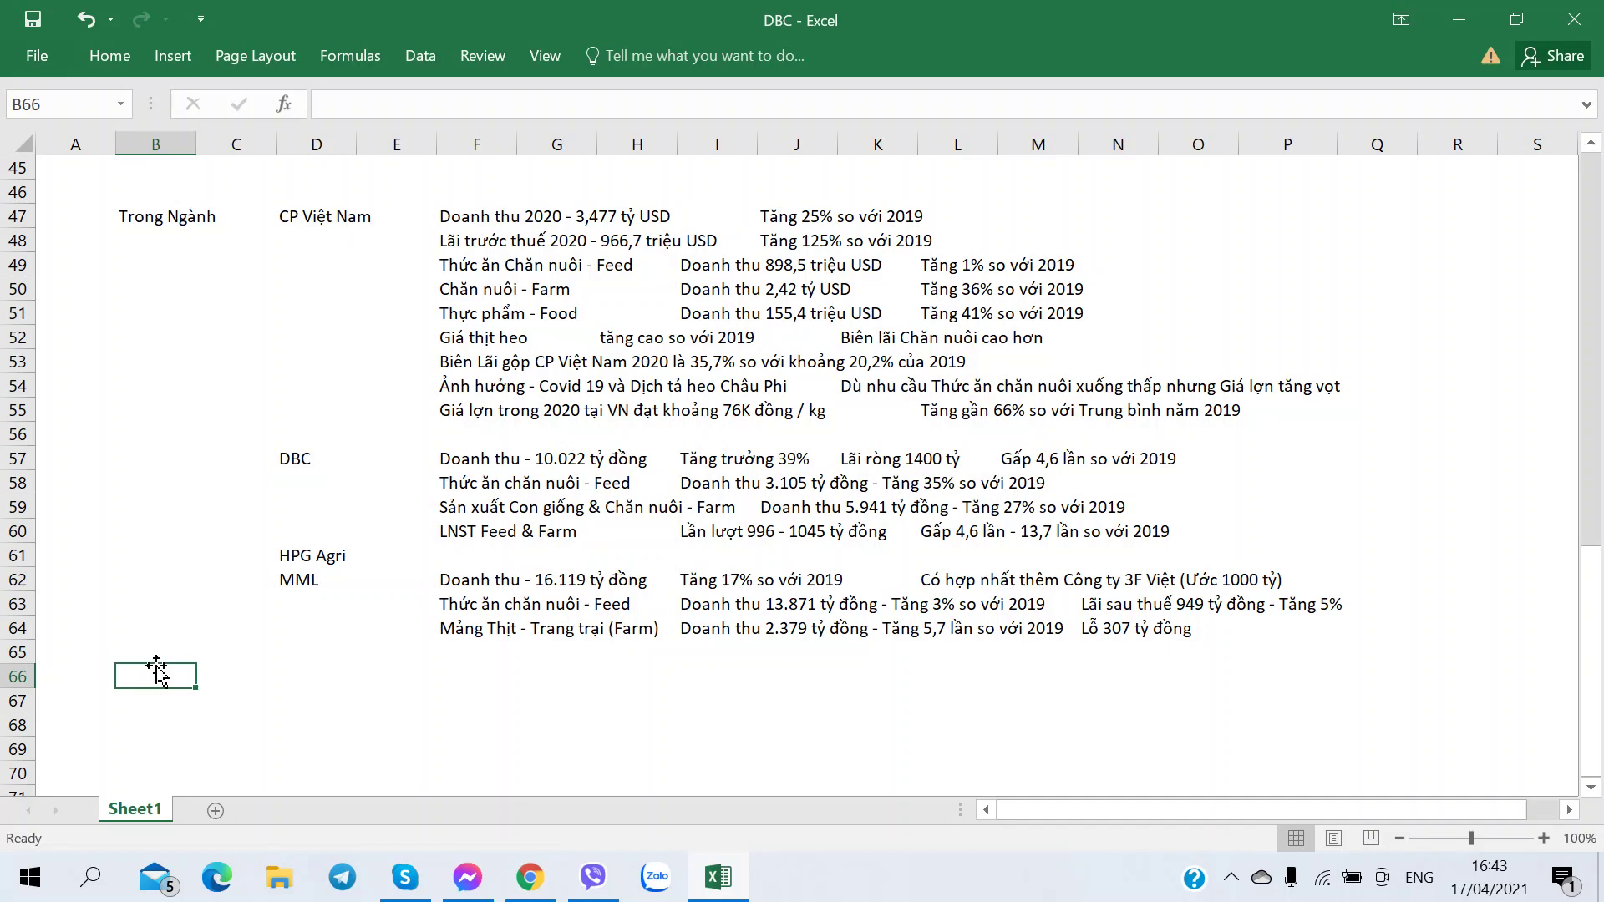
{"action": "scroll", "coordinate": [158, 670], "scroll_direction": "up", "scroll_amount": 1}
{"action": "scroll", "coordinate": [159, 671], "scroll_direction": "down", "scroll_amount": 1}
{"action": "left_click", "coordinate": [693, 256]}
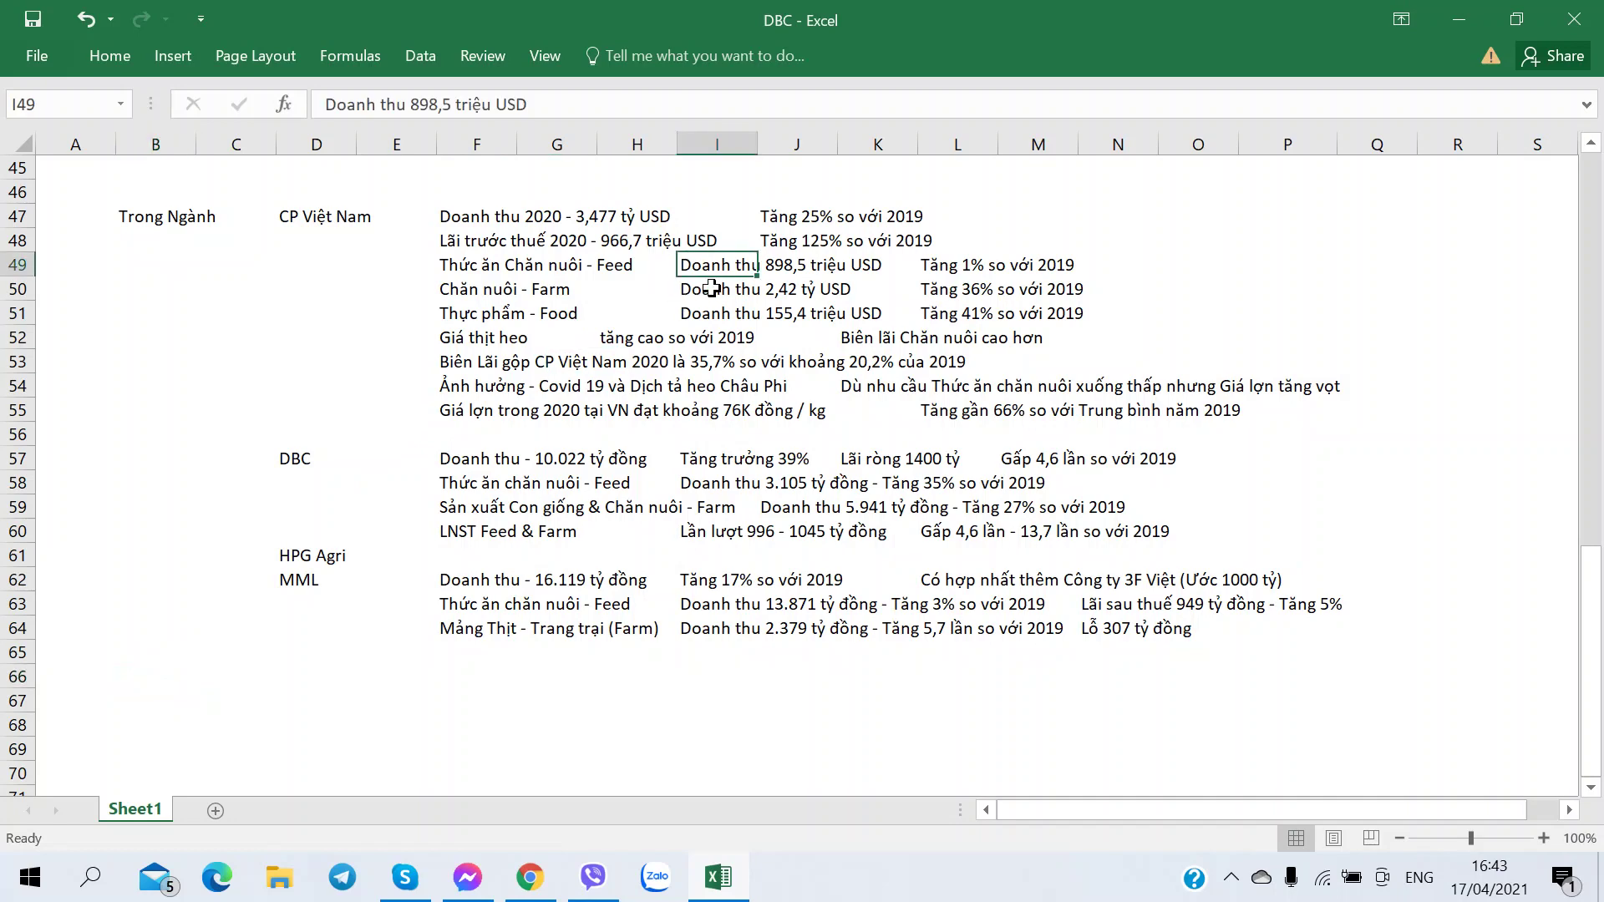
{"action": "left_click", "coordinate": [708, 288]}
{"action": "left_click", "coordinate": [723, 261]}
{"action": "left_click", "coordinate": [428, 484]}
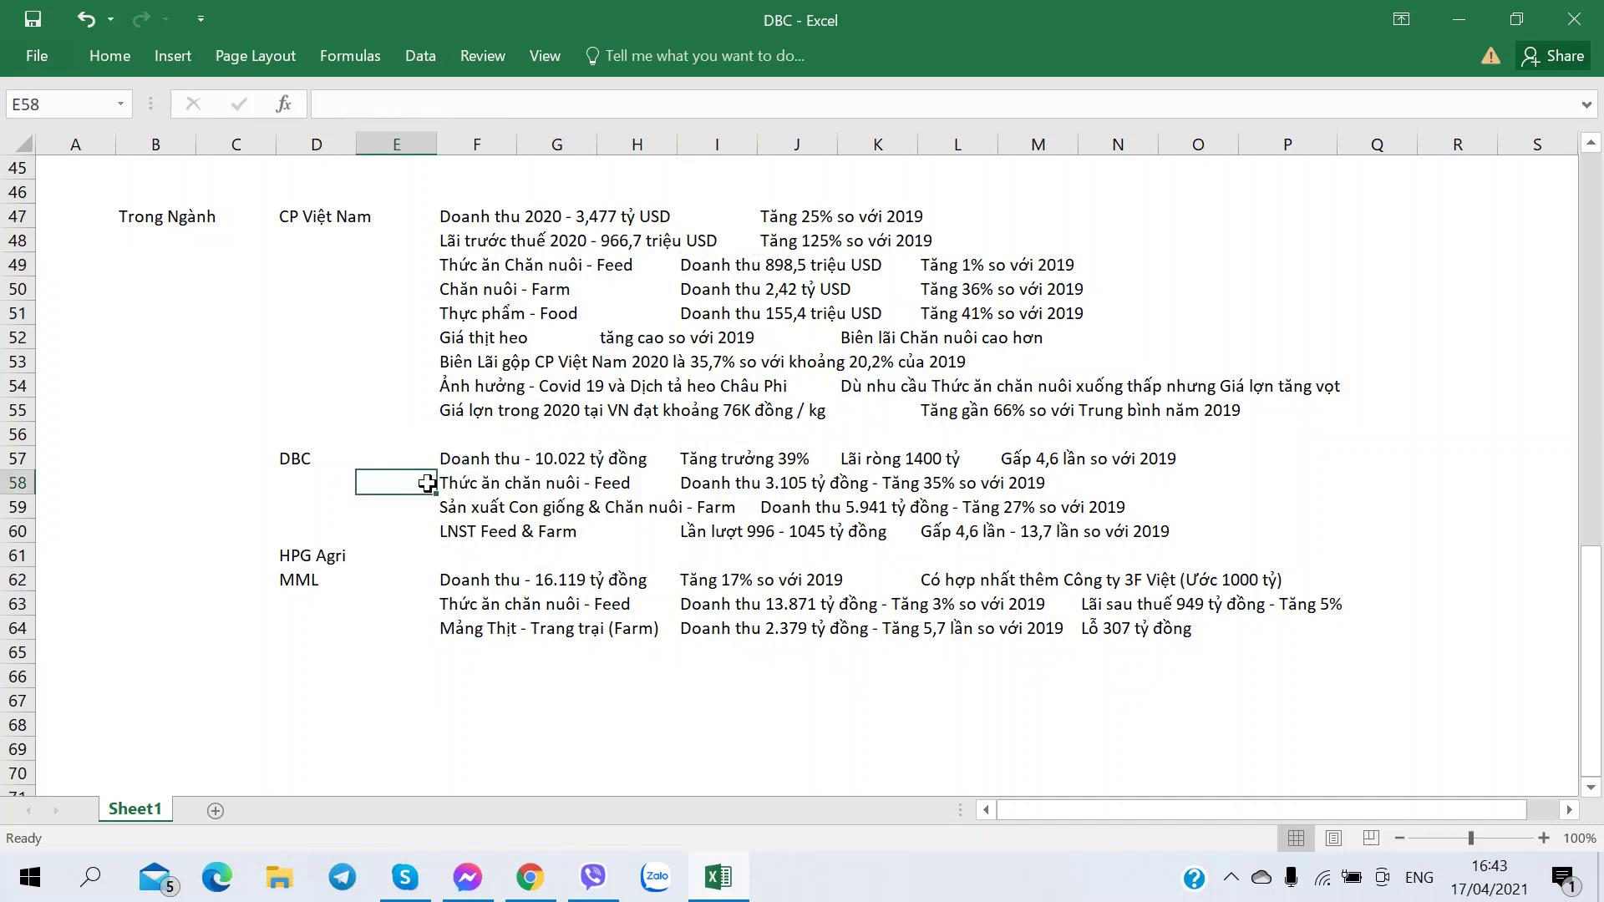
{"action": "left_click", "coordinate": [146, 674]}
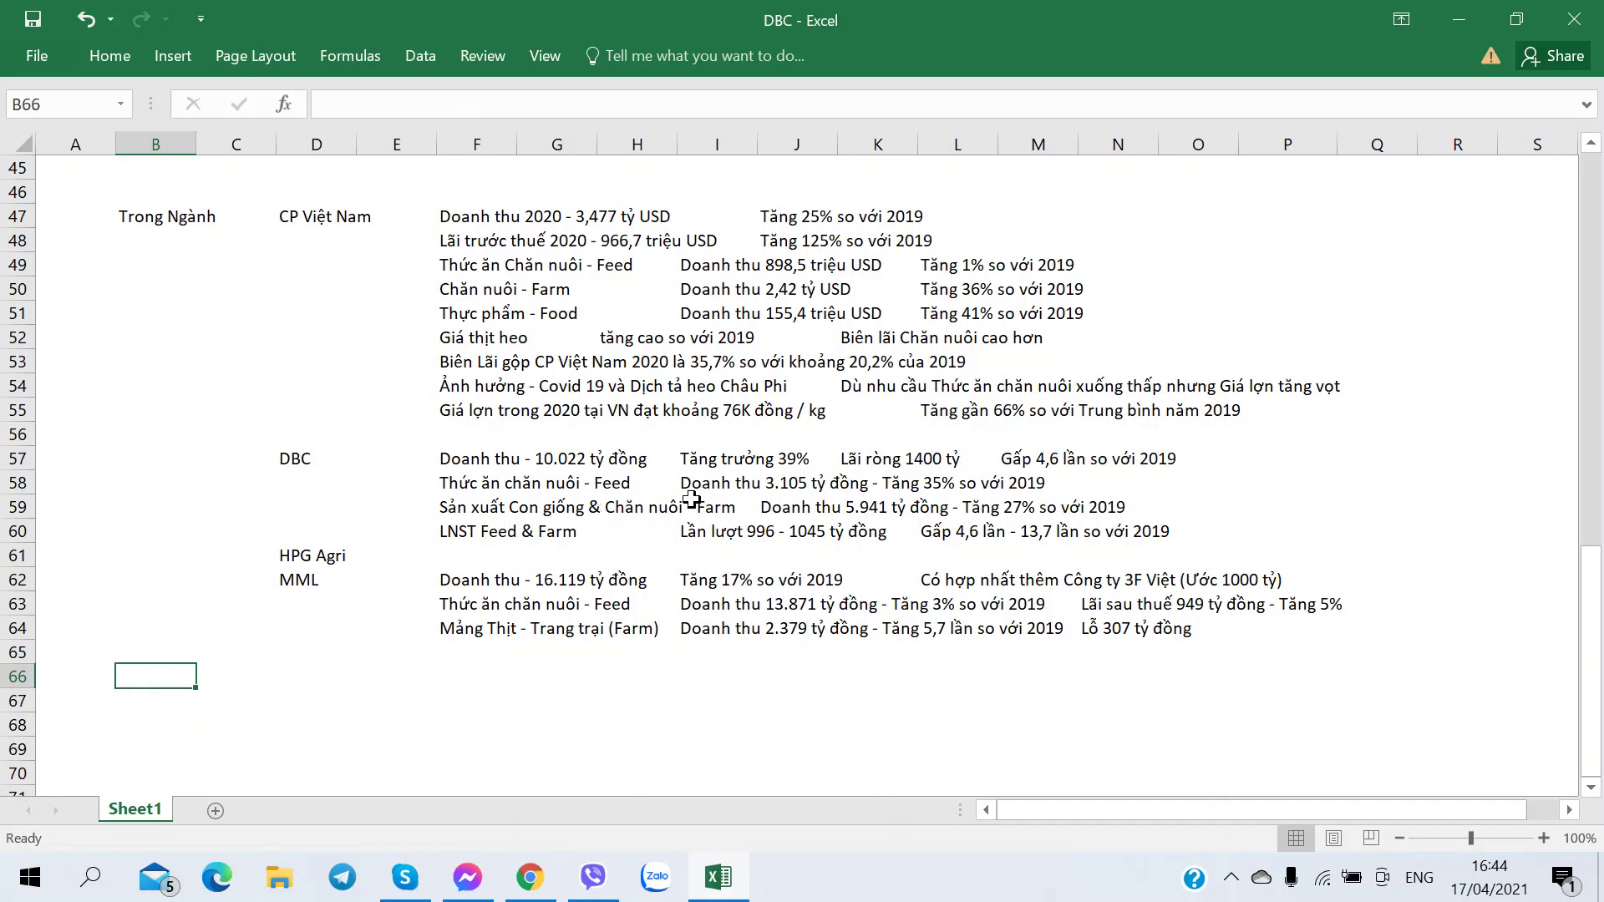
{"action": "left_click", "coordinate": [710, 575]}
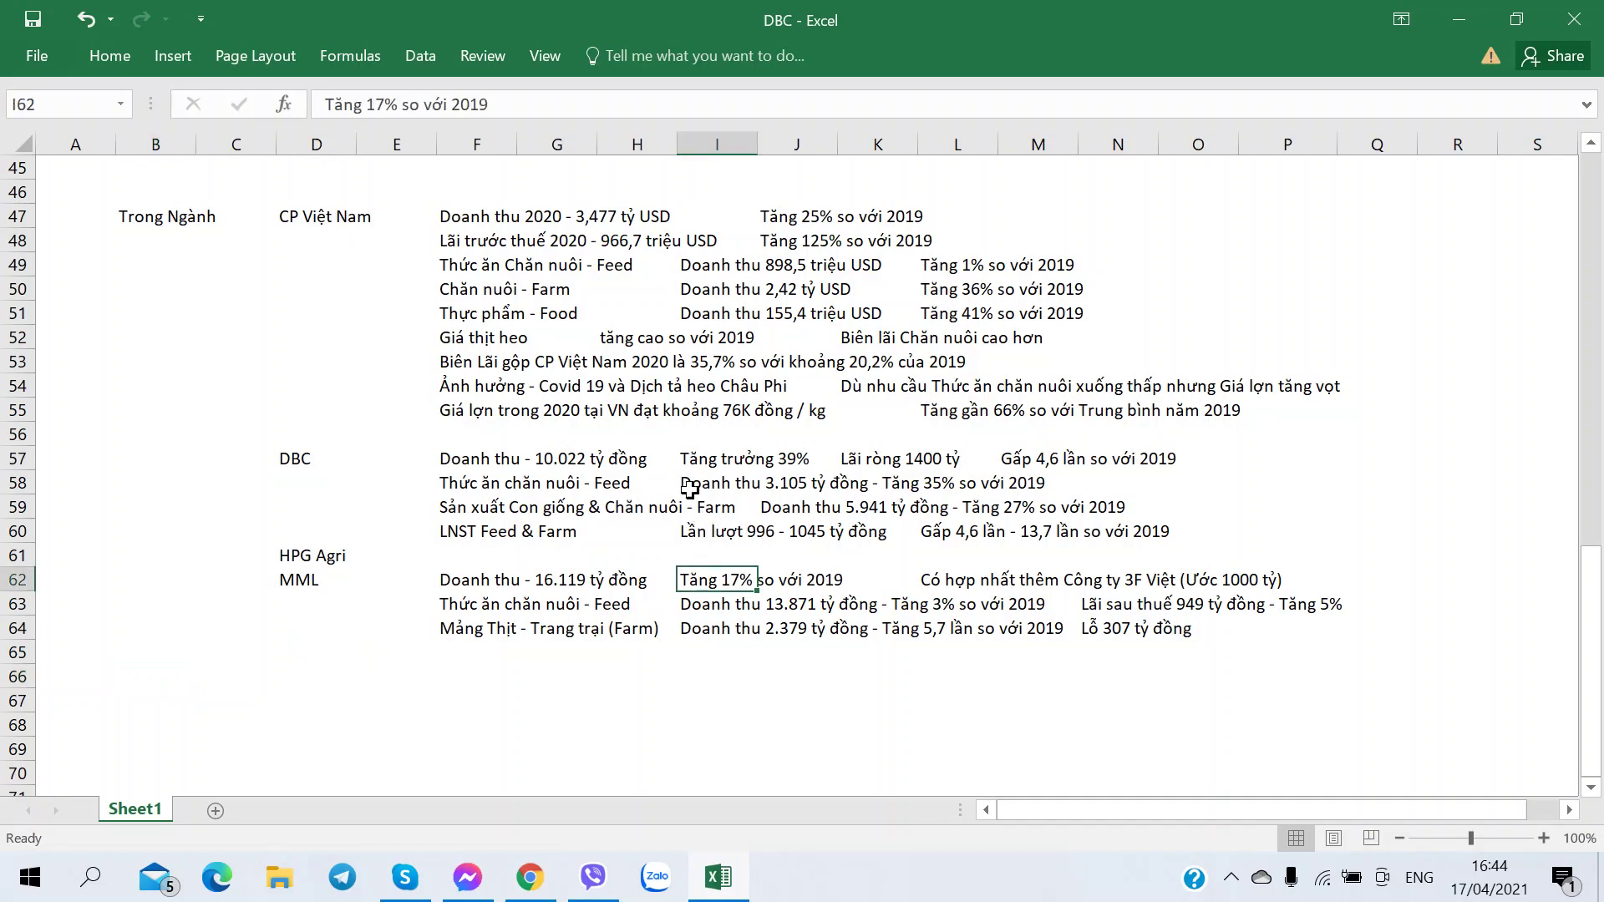
{"action": "left_click", "coordinate": [705, 553]}
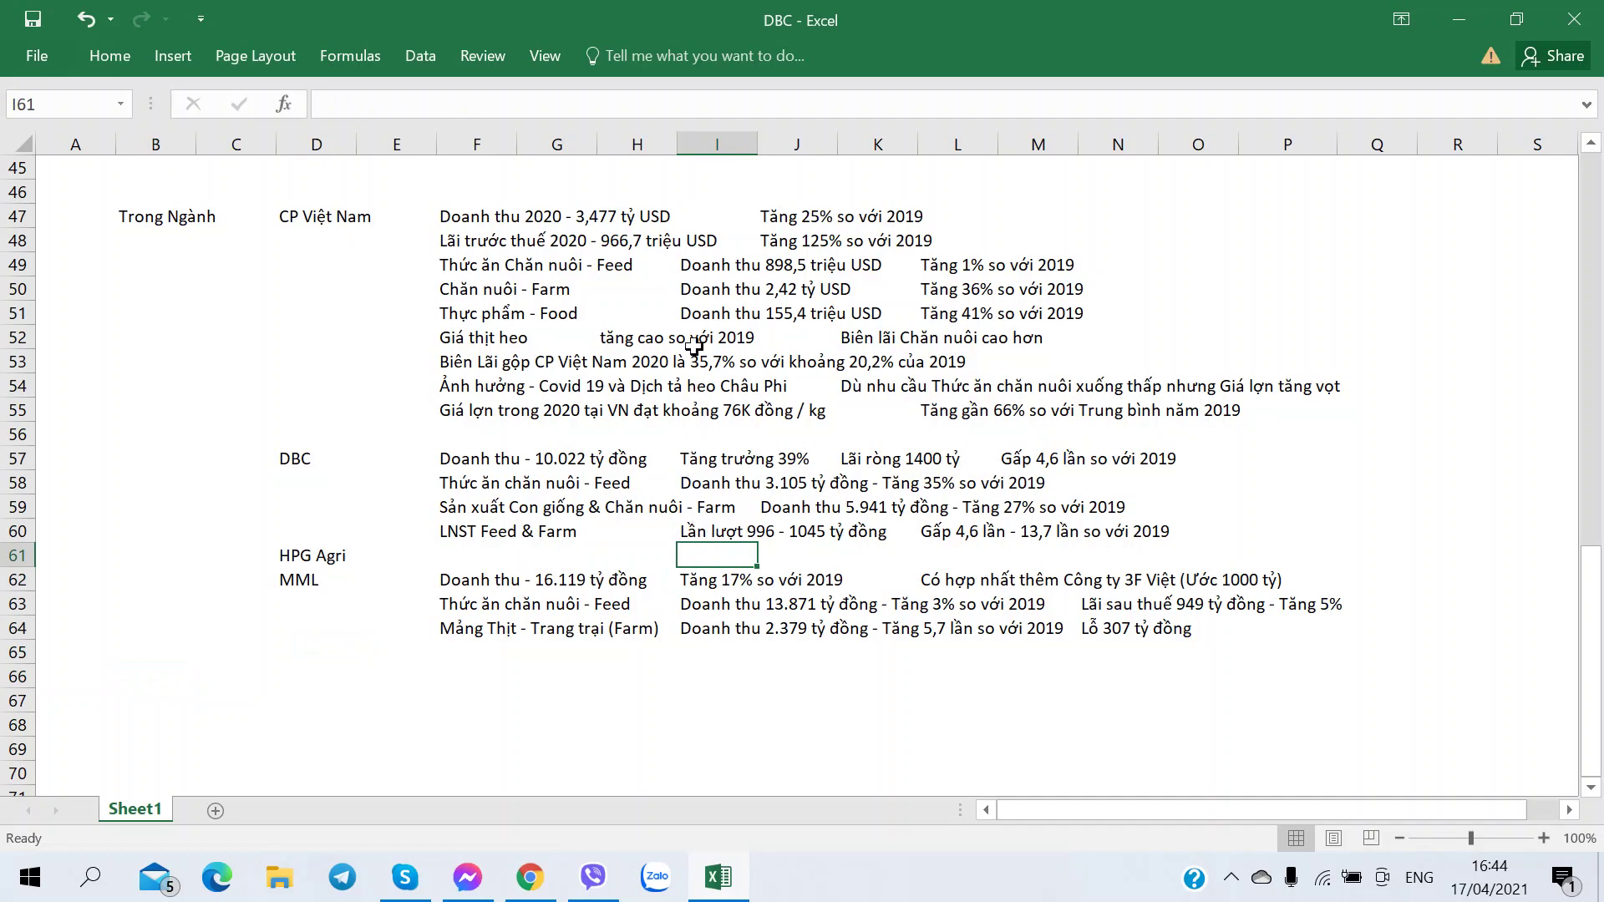
{"action": "left_click", "coordinate": [765, 222]}
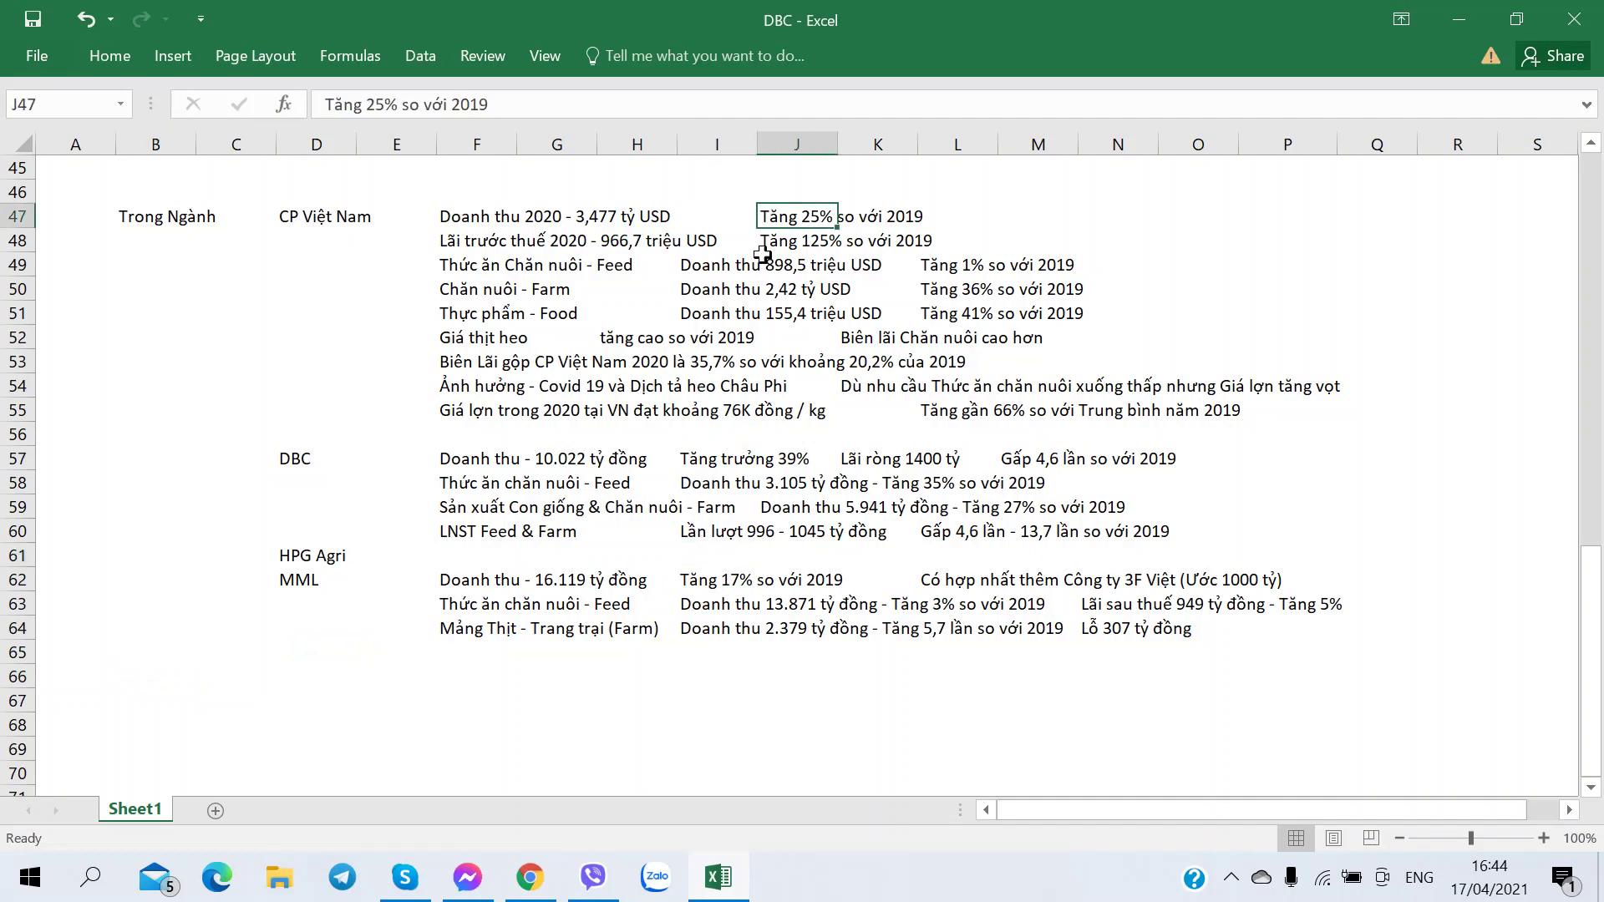
{"action": "left_click", "coordinate": [700, 461]}
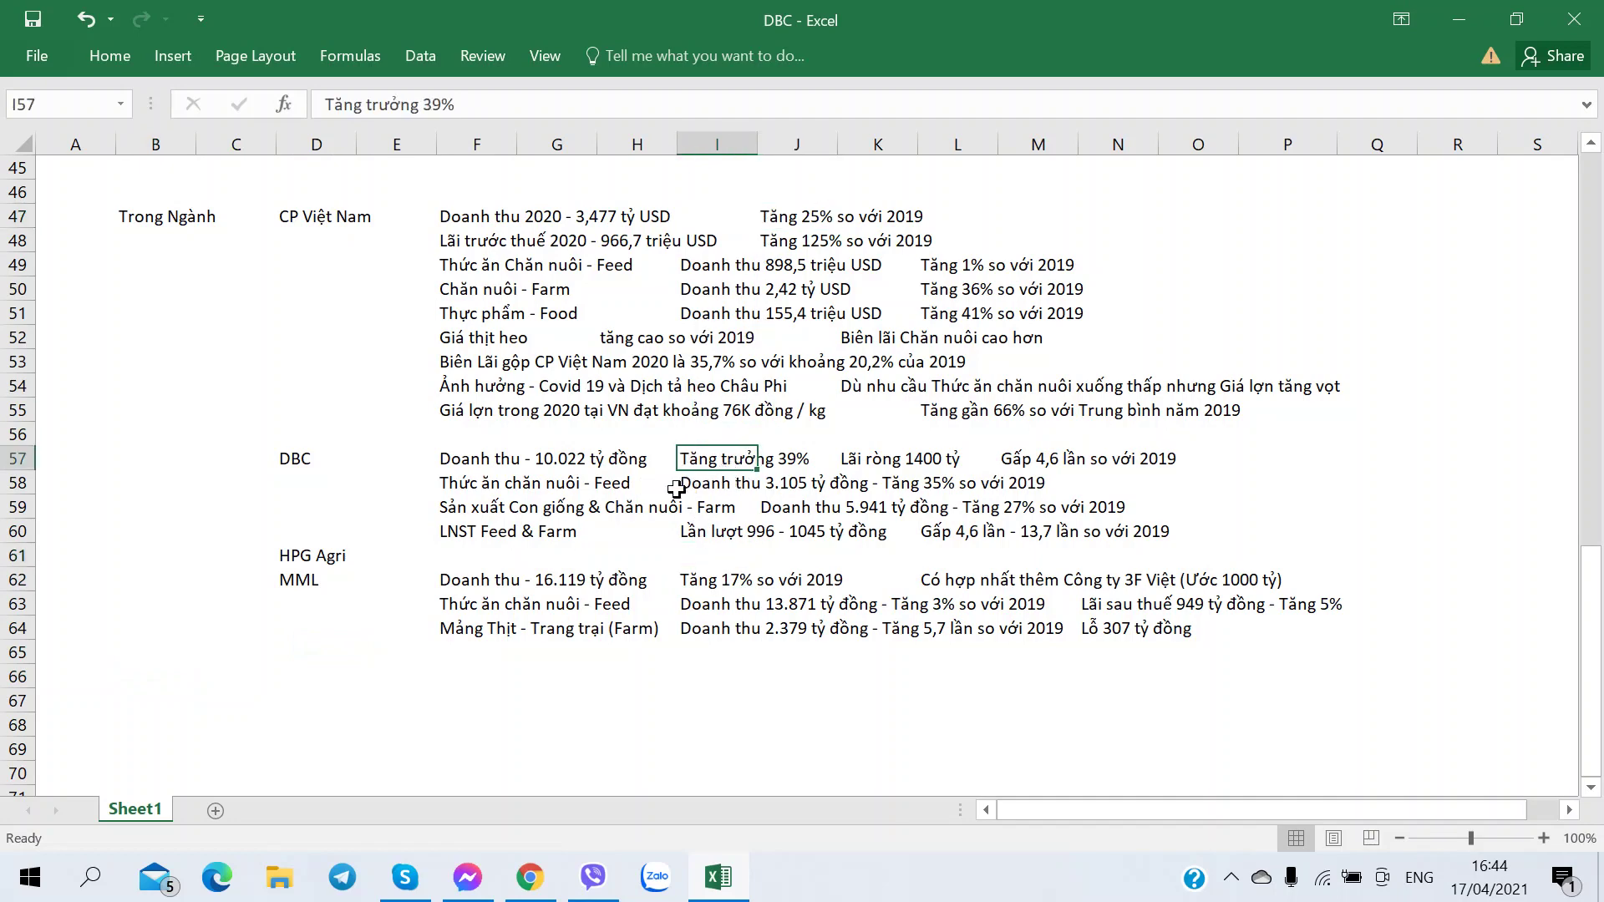
{"action": "left_click", "coordinate": [1027, 440]}
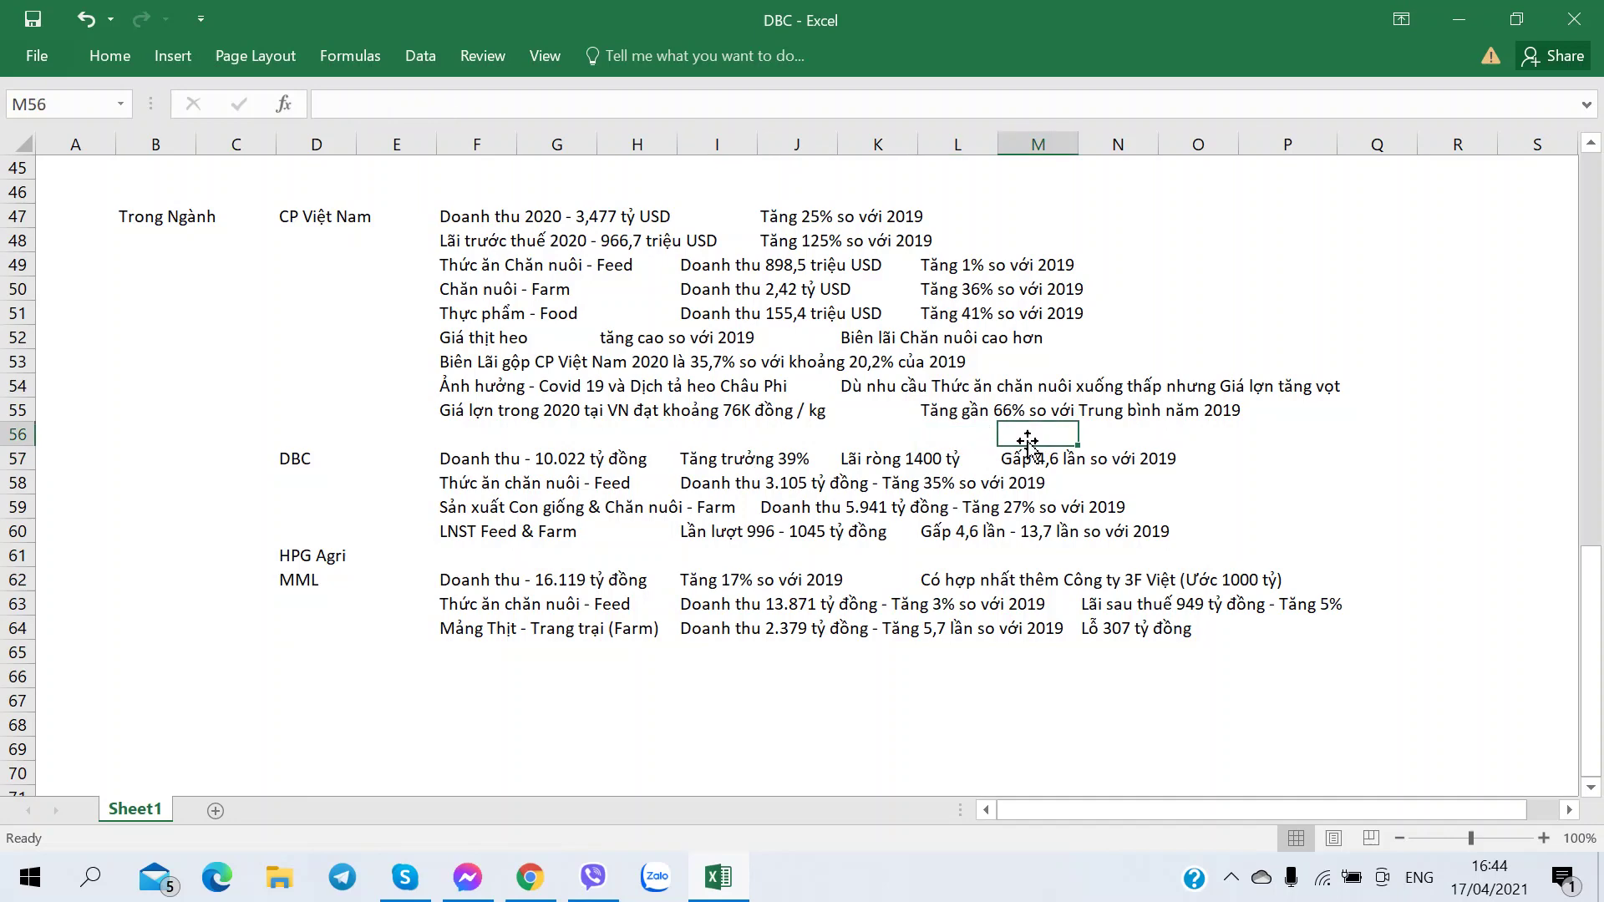
{"action": "left_click", "coordinate": [796, 246]}
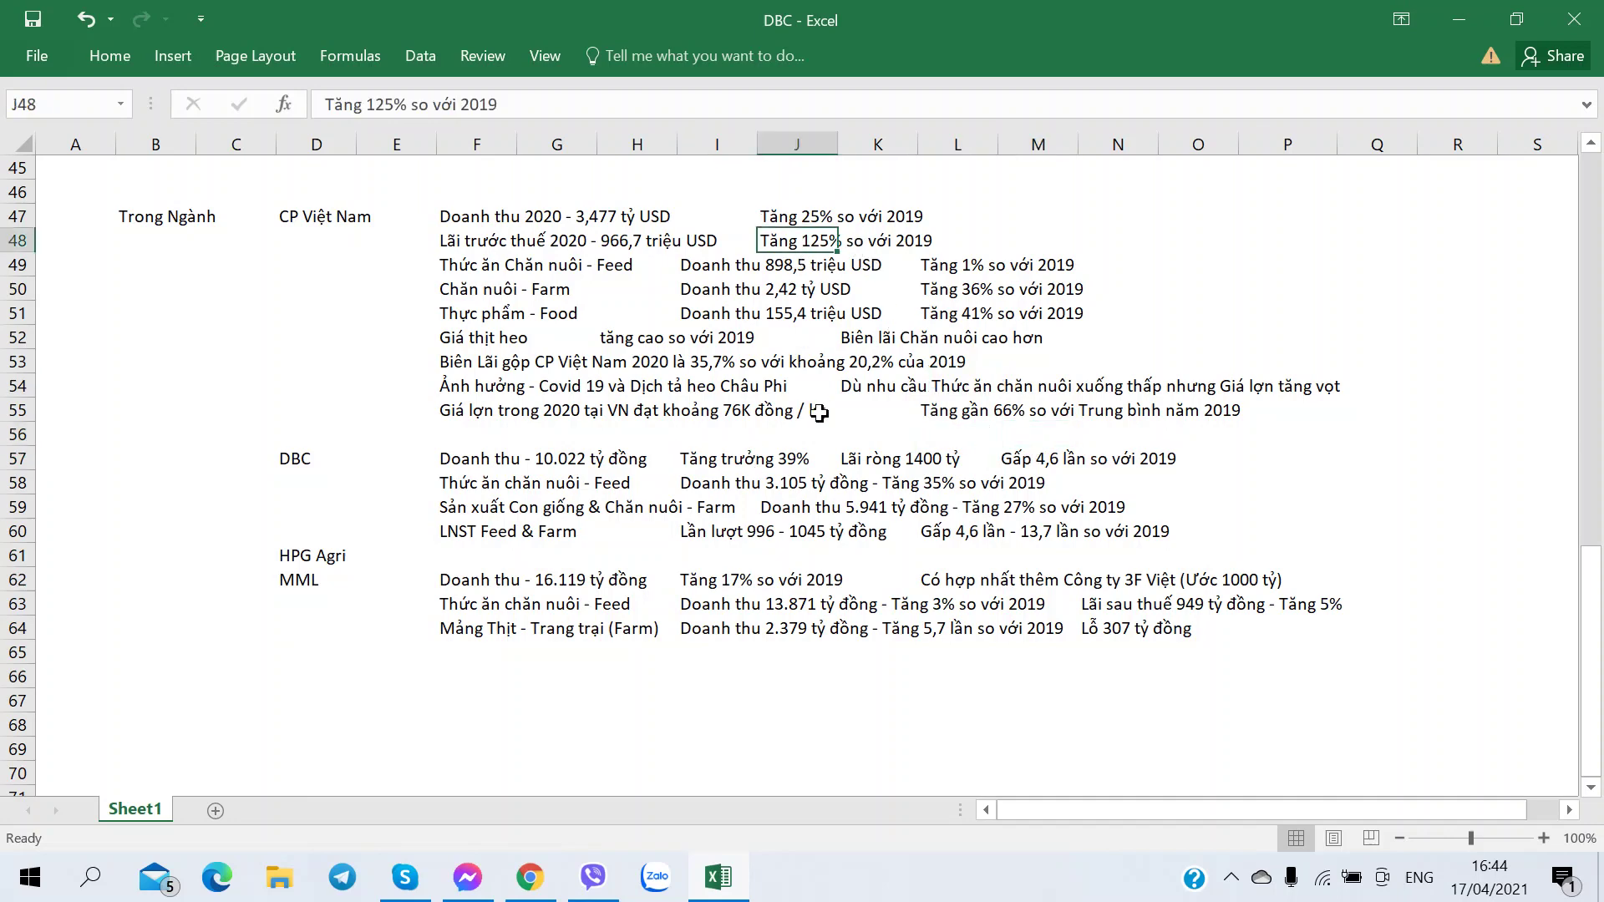
{"action": "left_click", "coordinate": [1100, 622]}
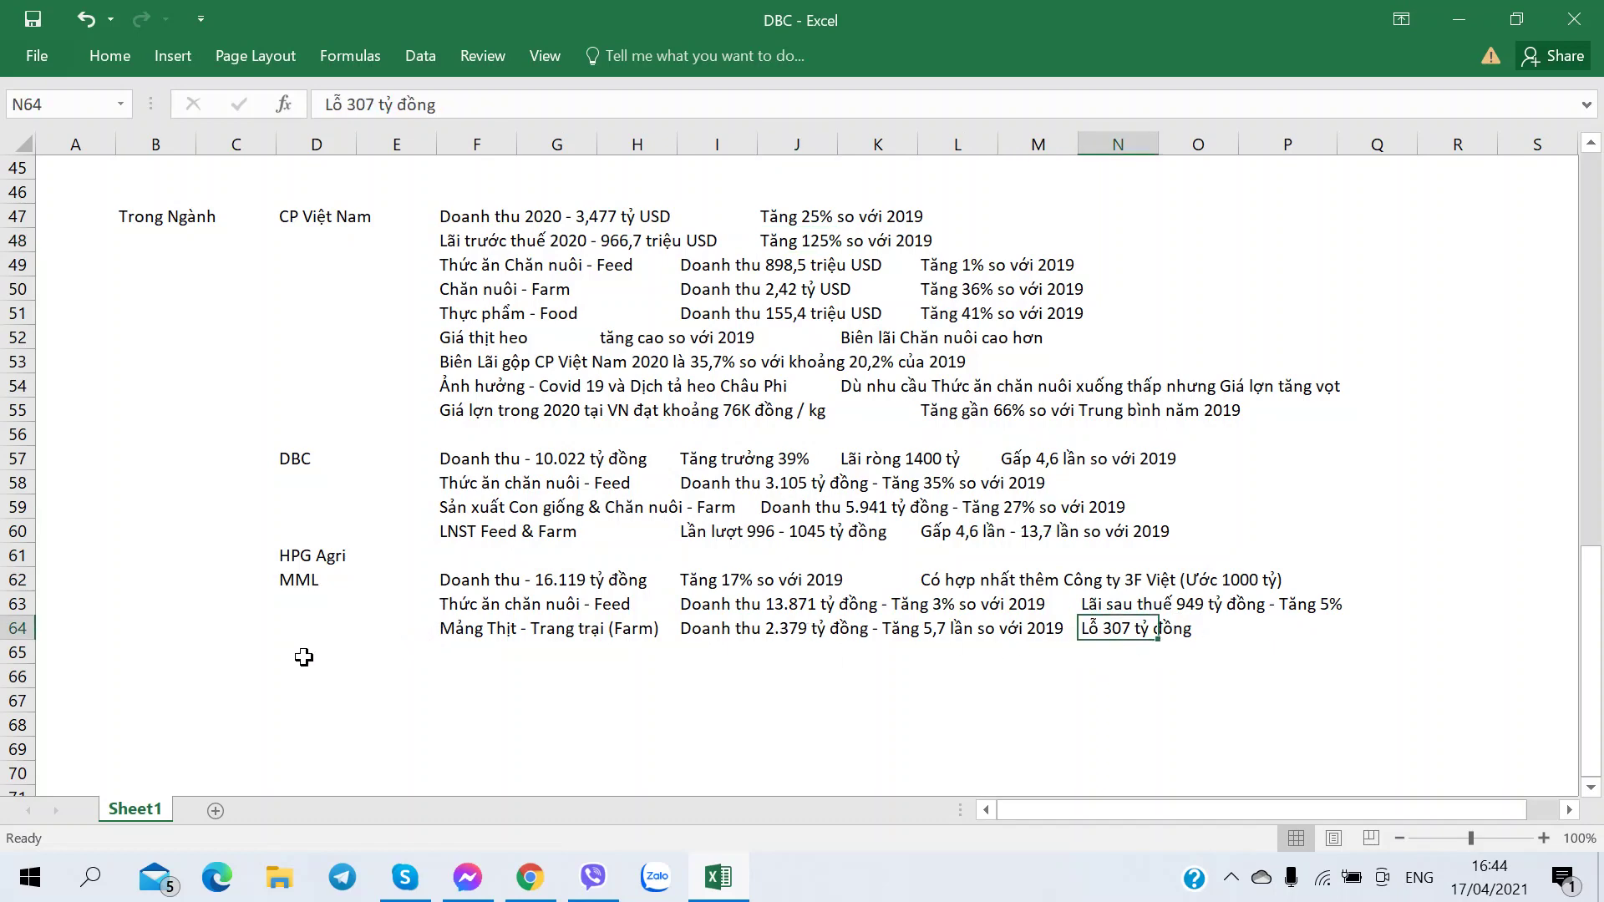
{"action": "left_click", "coordinate": [280, 673]}
{"action": "left_click", "coordinate": [170, 678]}
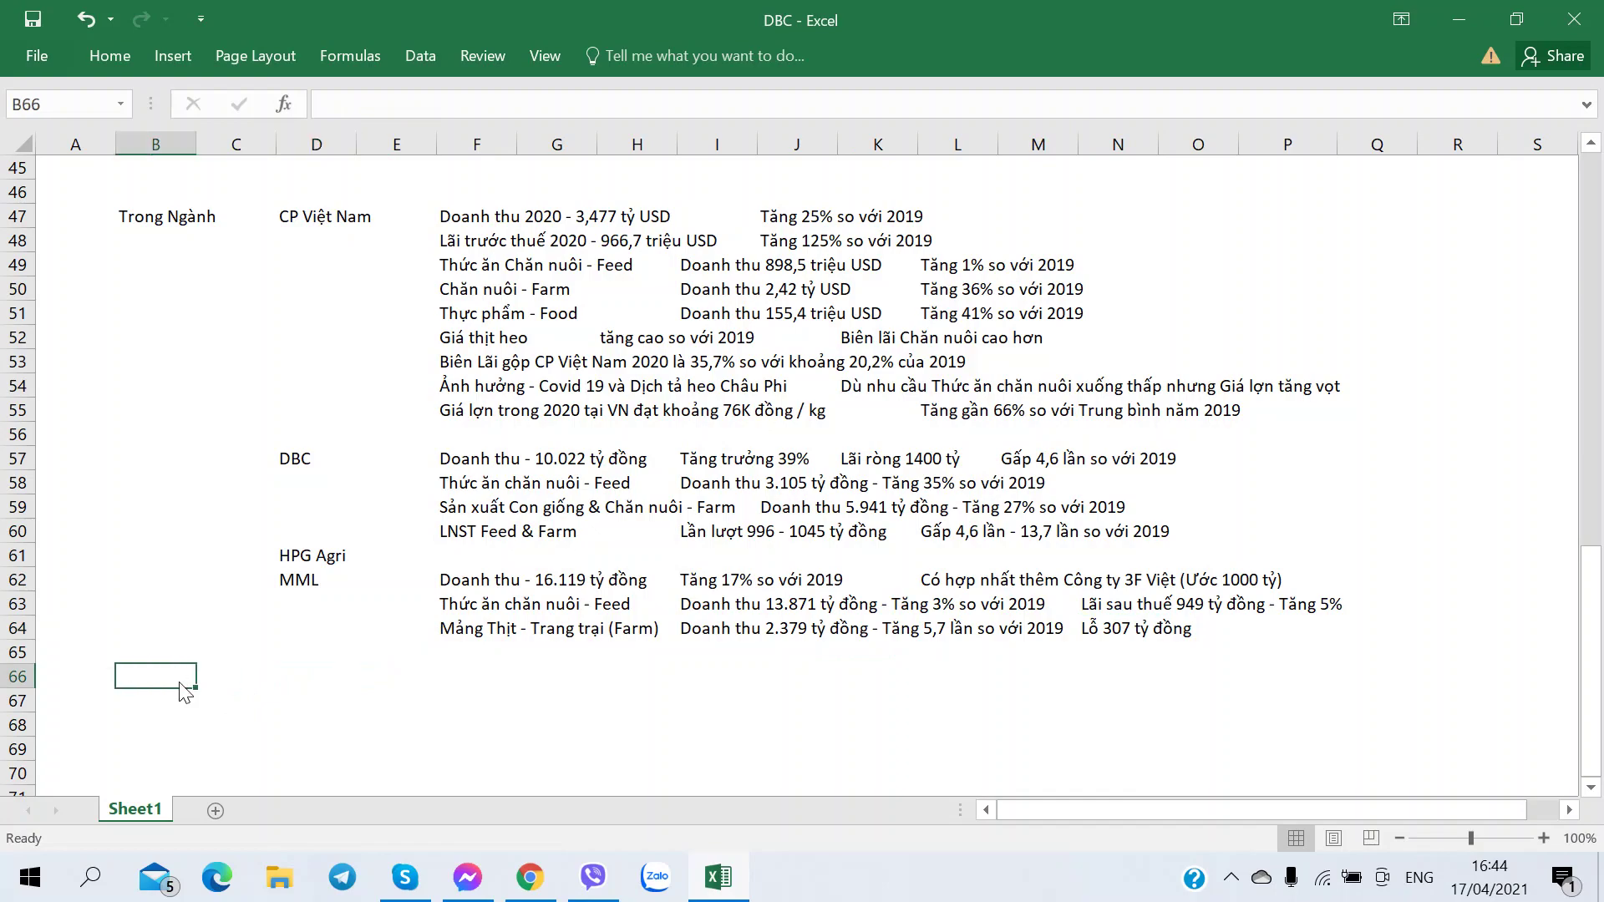
- Switch to Chrome and reorder the tabs so DBC_20CN_BCTN.pdf comes after the CafeF article
{"action": "key", "text": "alt+Tab"}
{"action": "left_click", "coordinate": [430, 23]}
{"action": "scroll", "coordinate": [497, 347], "scroll_direction": "up", "scroll_amount": 3}
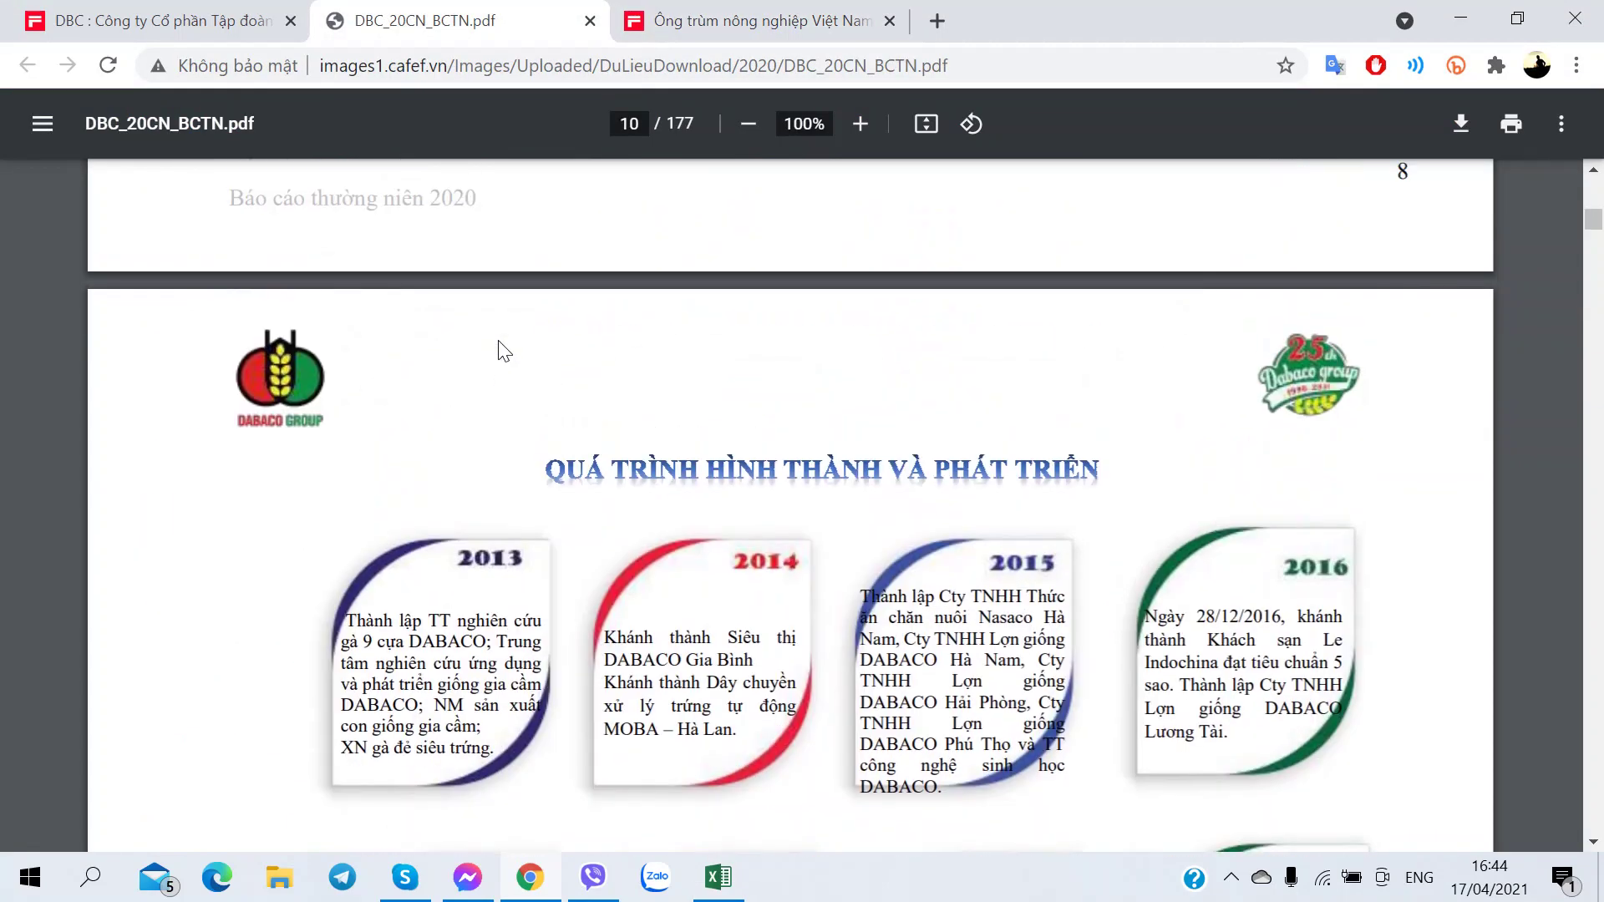
{"action": "scroll", "coordinate": [497, 346], "scroll_direction": "down", "scroll_amount": 3}
{"action": "left_click", "coordinate": [756, 20]}
{"action": "left_click_drag", "start_coordinate": [522, 20], "coordinate": [822, 20]}
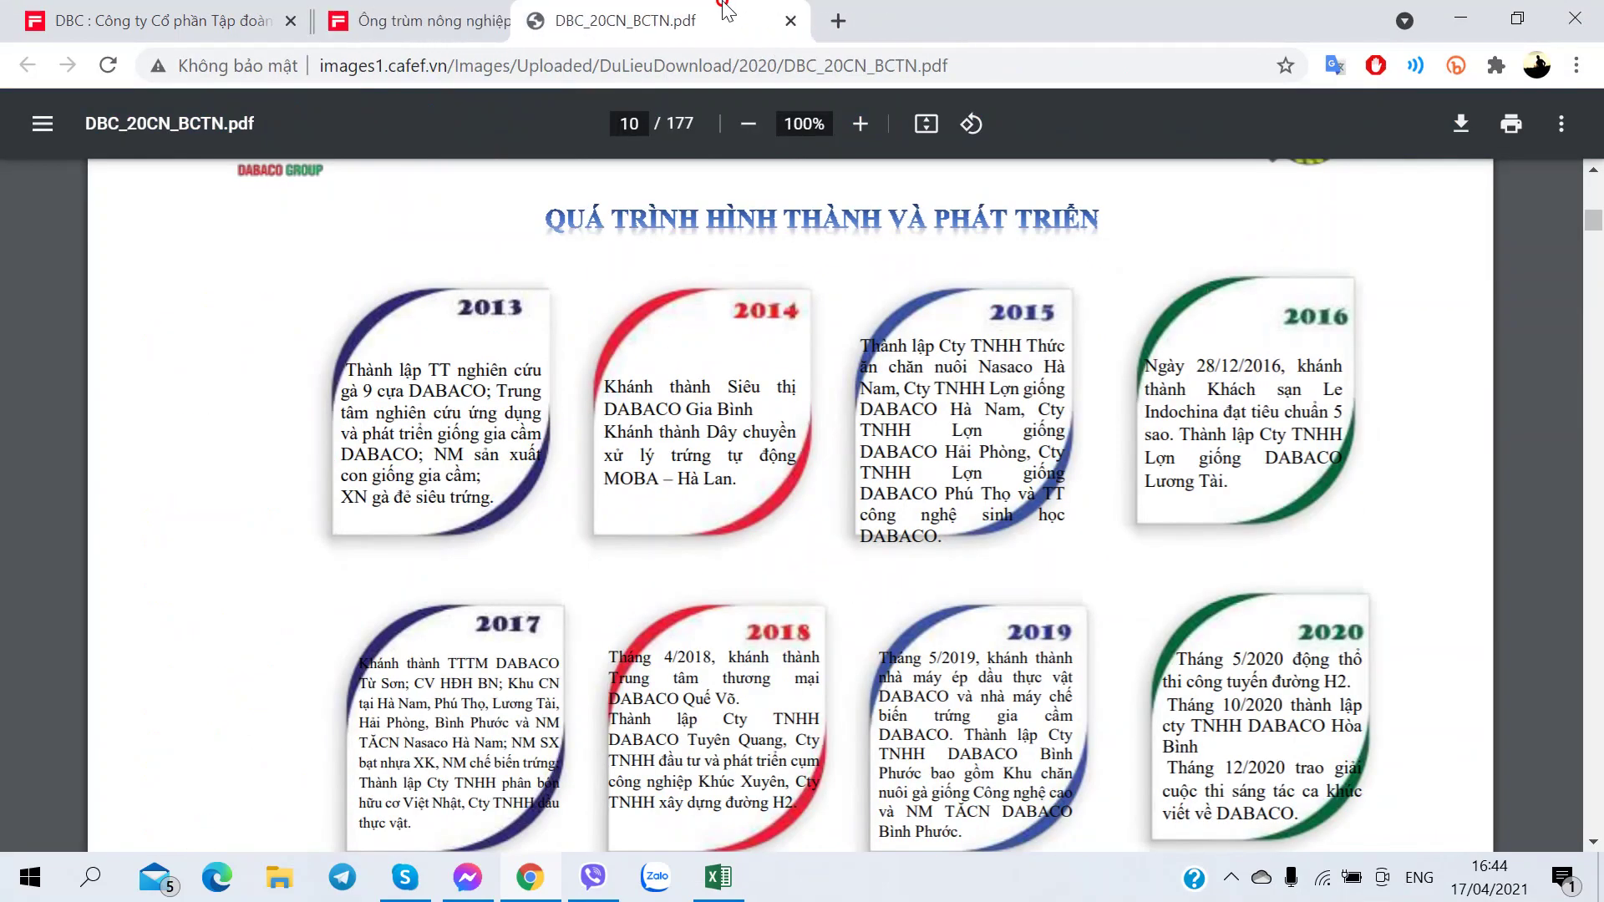
- Look over the CafeF article from its closing MML paragraphs up to the headline, and return to the annual report PDF
{"action": "left_click", "coordinate": [459, 20]}
{"action": "scroll", "coordinate": [464, 429], "scroll_direction": "down", "scroll_amount": 3}
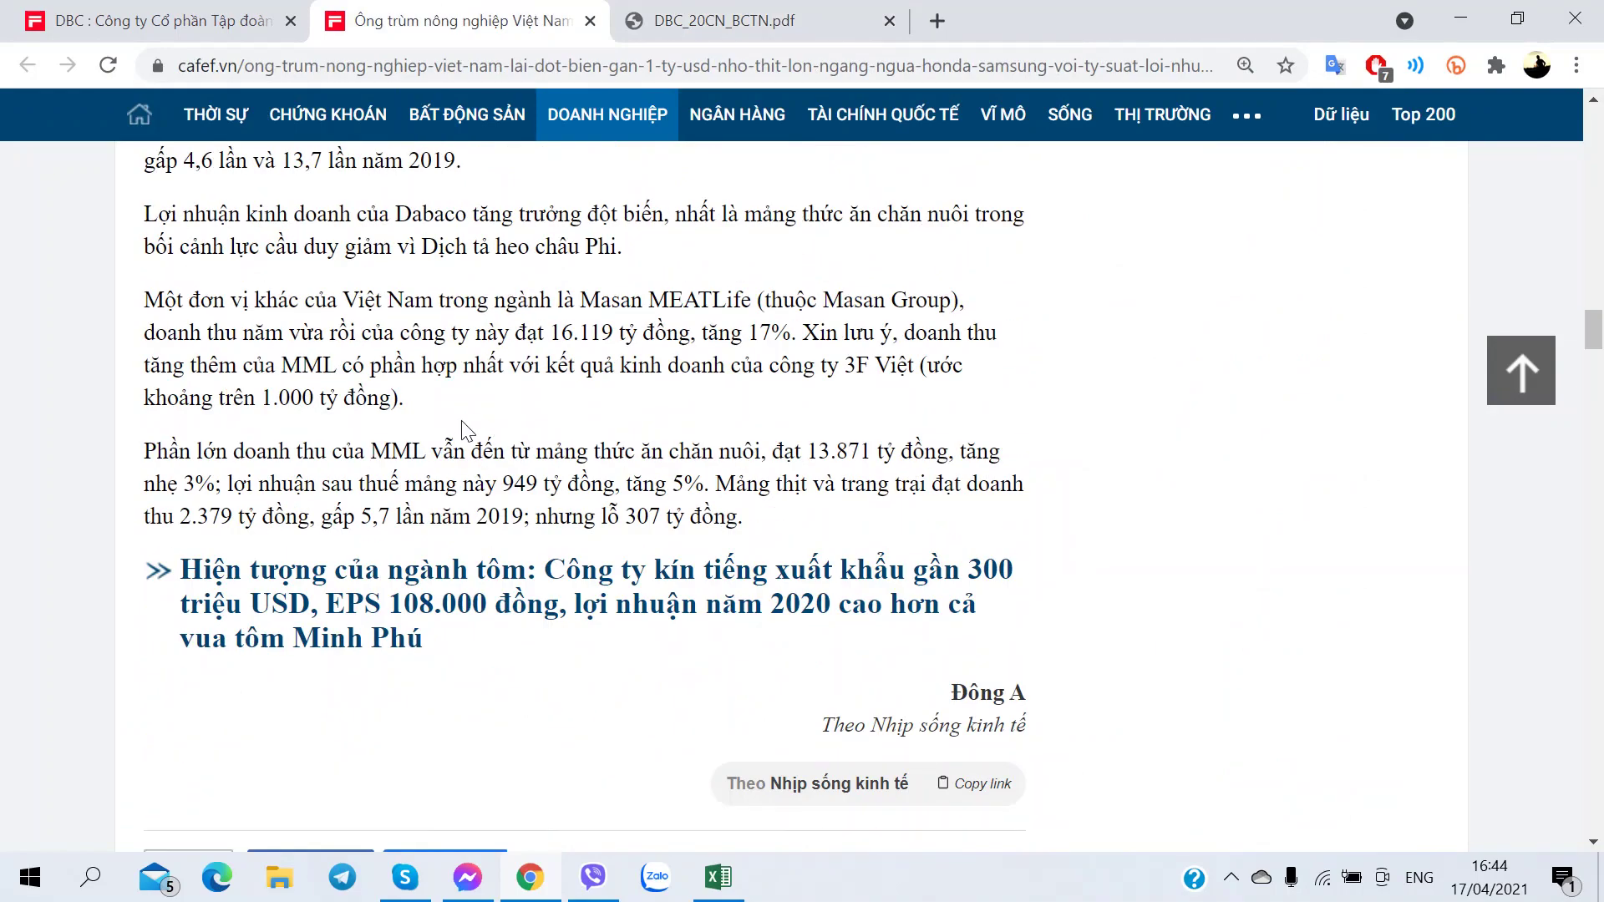
{"action": "scroll", "coordinate": [465, 428], "scroll_direction": "up", "scroll_amount": 15}
{"action": "scroll", "coordinate": [465, 429], "scroll_direction": "up", "scroll_amount": 20}
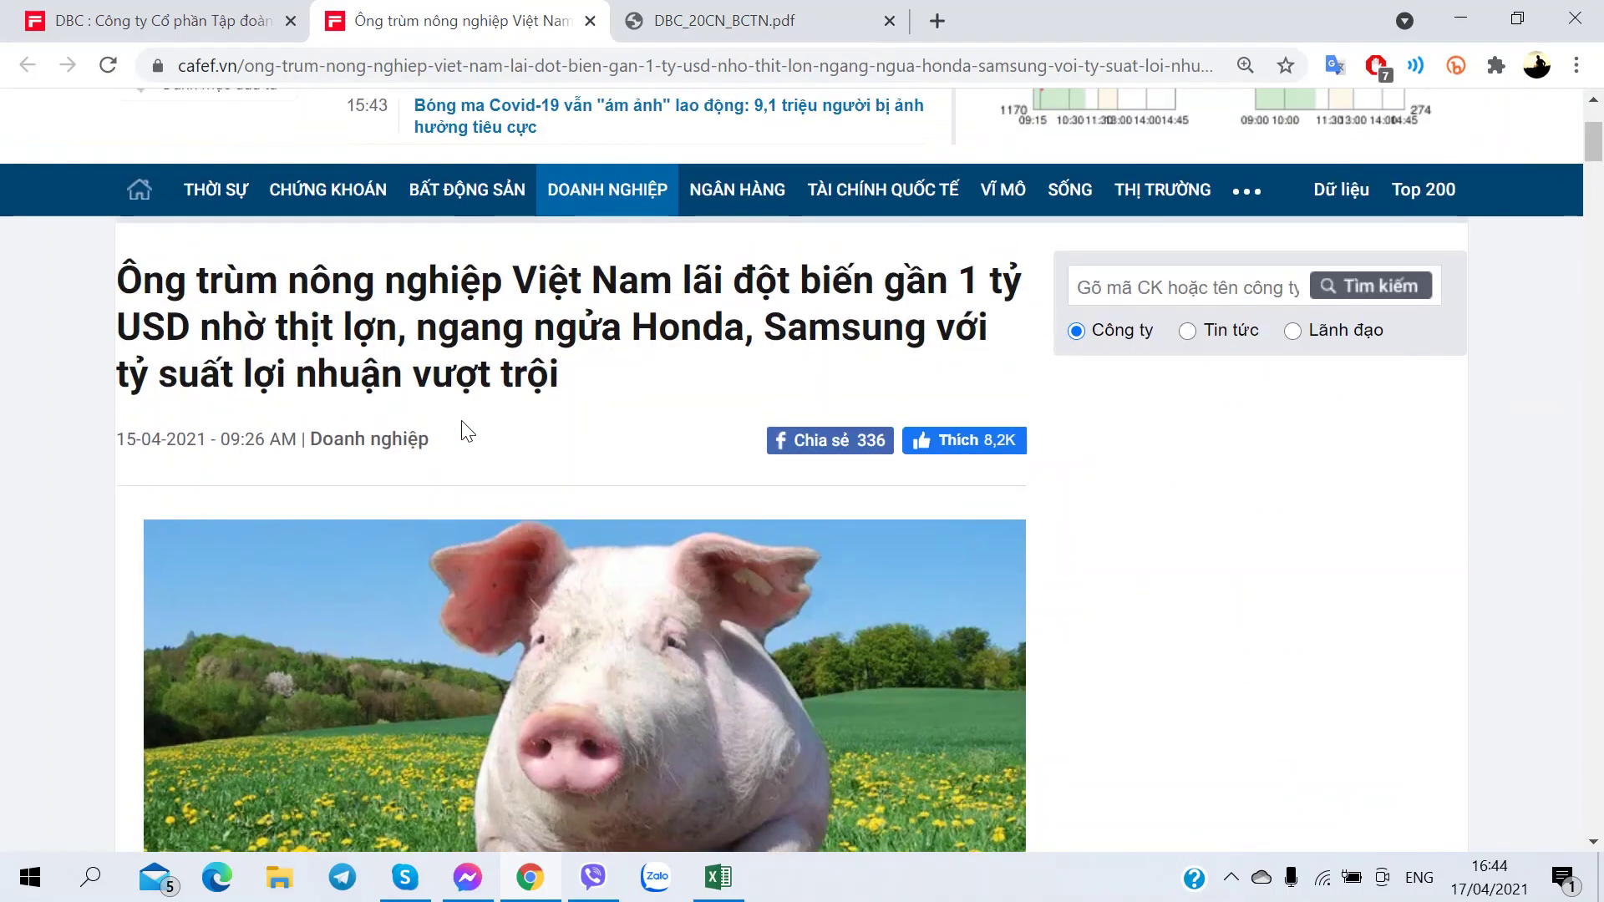
{"action": "scroll", "coordinate": [499, 403], "scroll_direction": "down", "scroll_amount": 4}
{"action": "scroll", "coordinate": [776, 415], "scroll_direction": "up", "scroll_amount": 3}
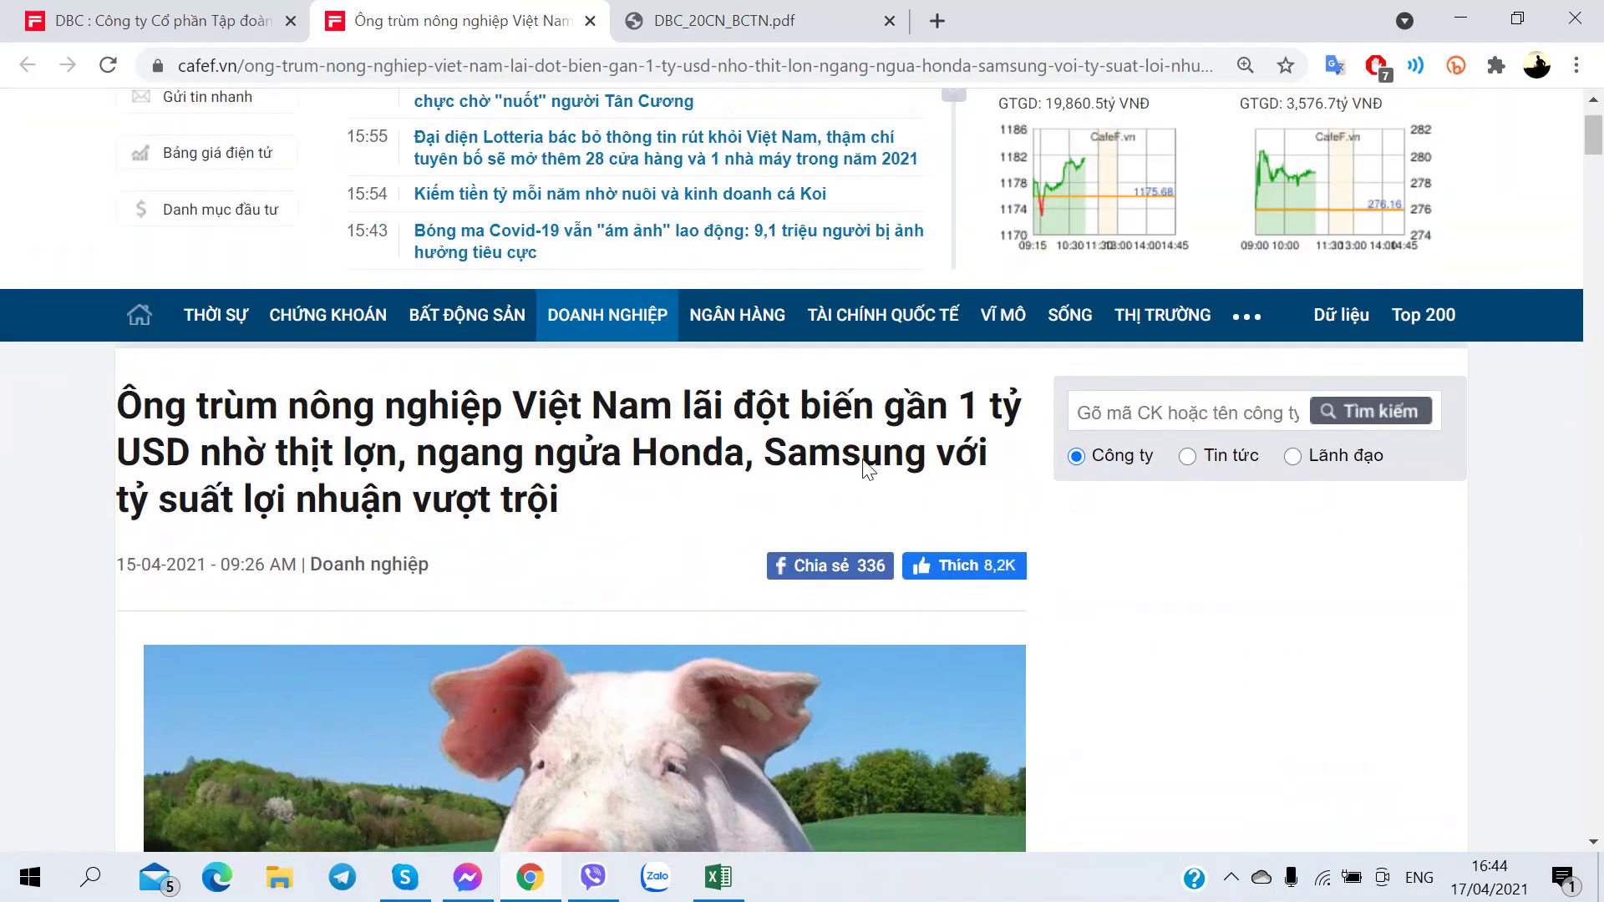
{"action": "key", "text": "ctrl+Tab"}
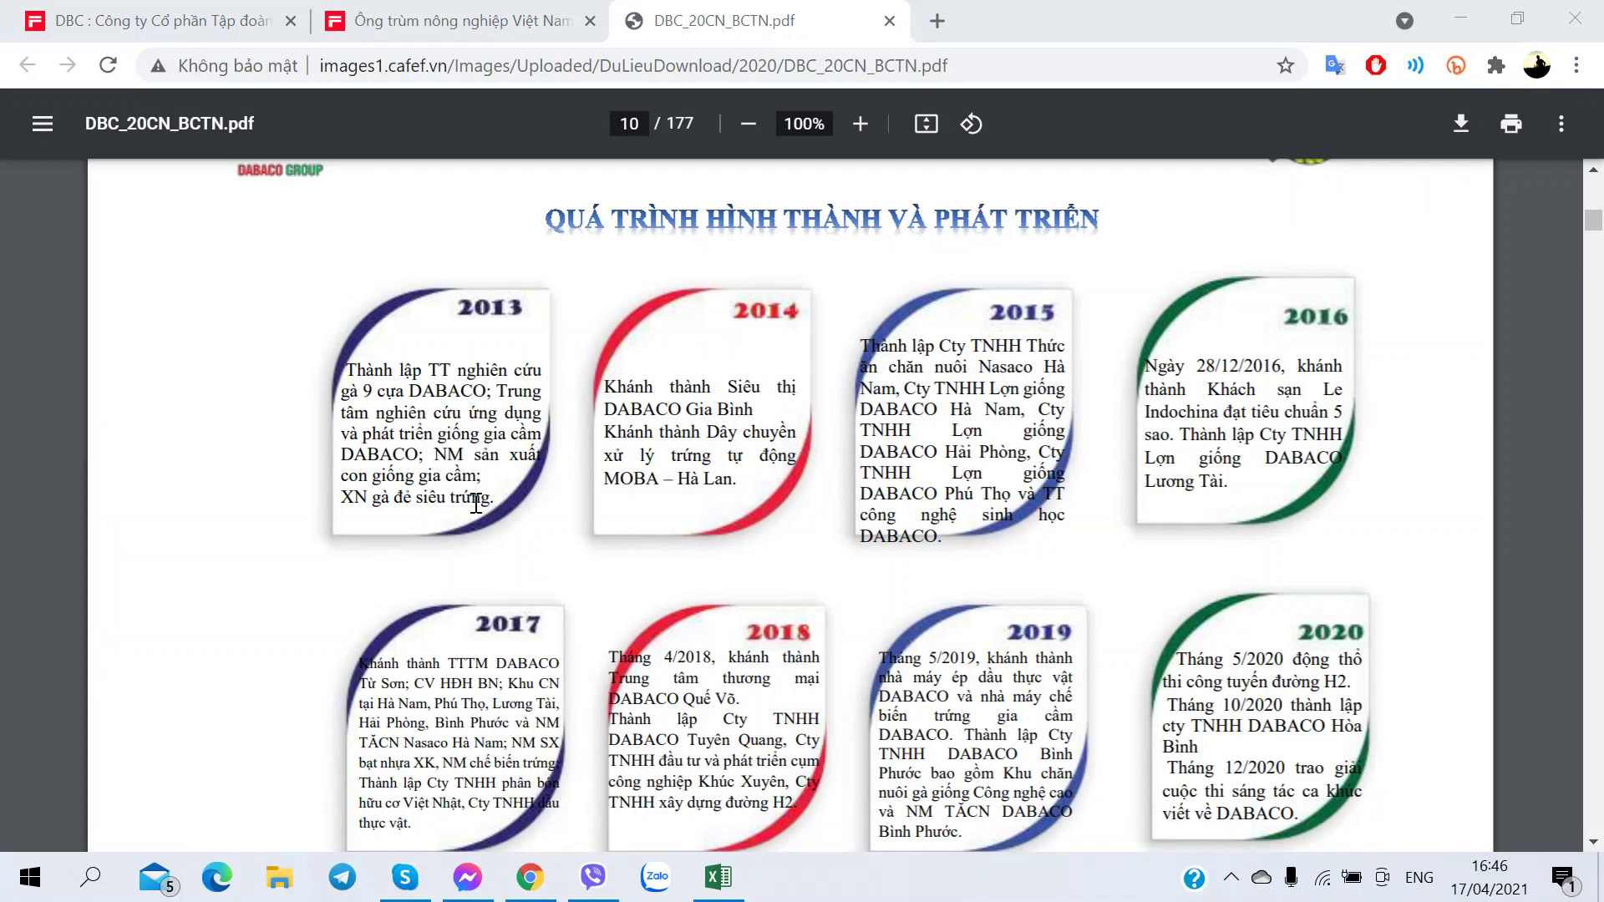
- Switch to Excel, add a new worksheet to the DBC workbook and fill all its cells with white
{"action": "left_click", "coordinate": [716, 877]}
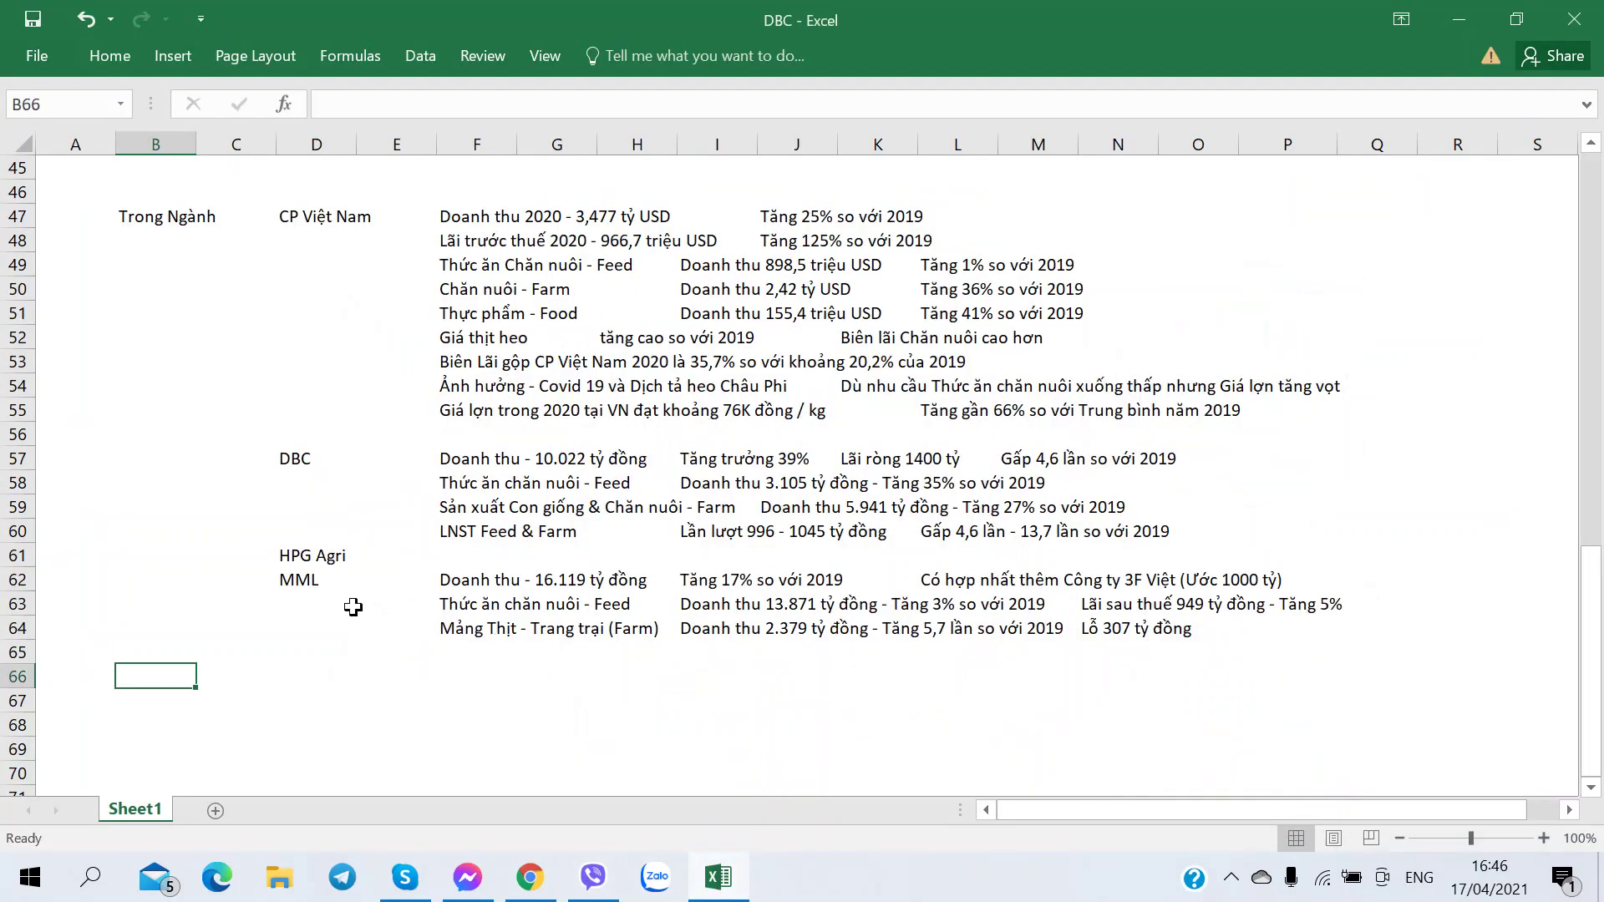
{"action": "scroll", "coordinate": [357, 601], "scroll_direction": "up", "scroll_amount": 5}
{"action": "scroll", "coordinate": [357, 601], "scroll_direction": "up", "scroll_amount": 1}
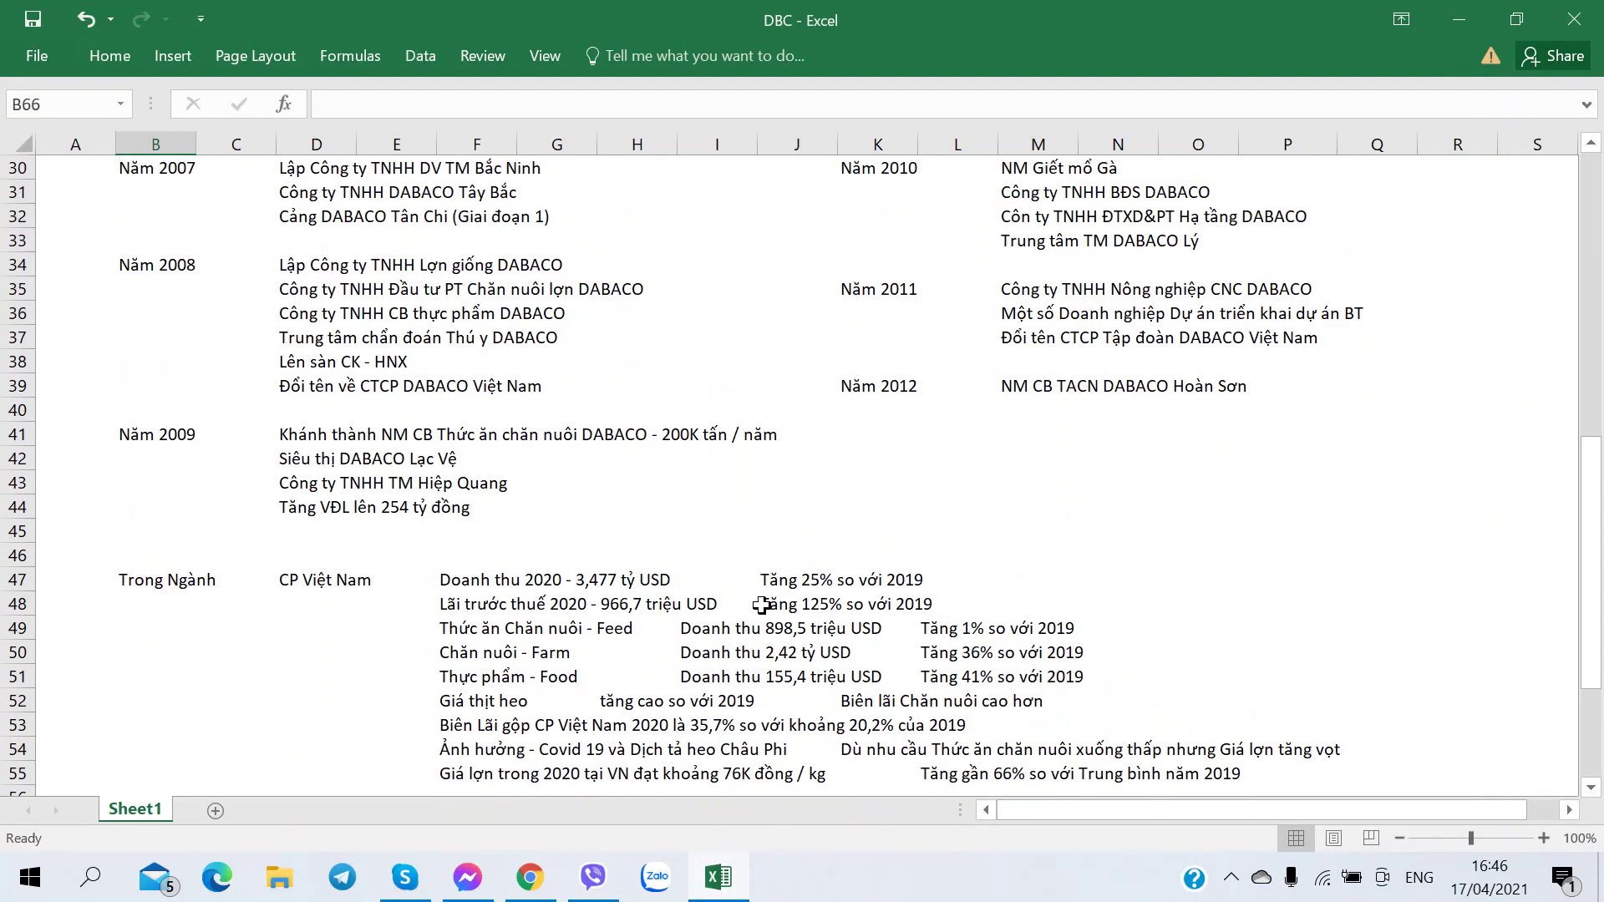
{"action": "left_click", "coordinate": [215, 810]}
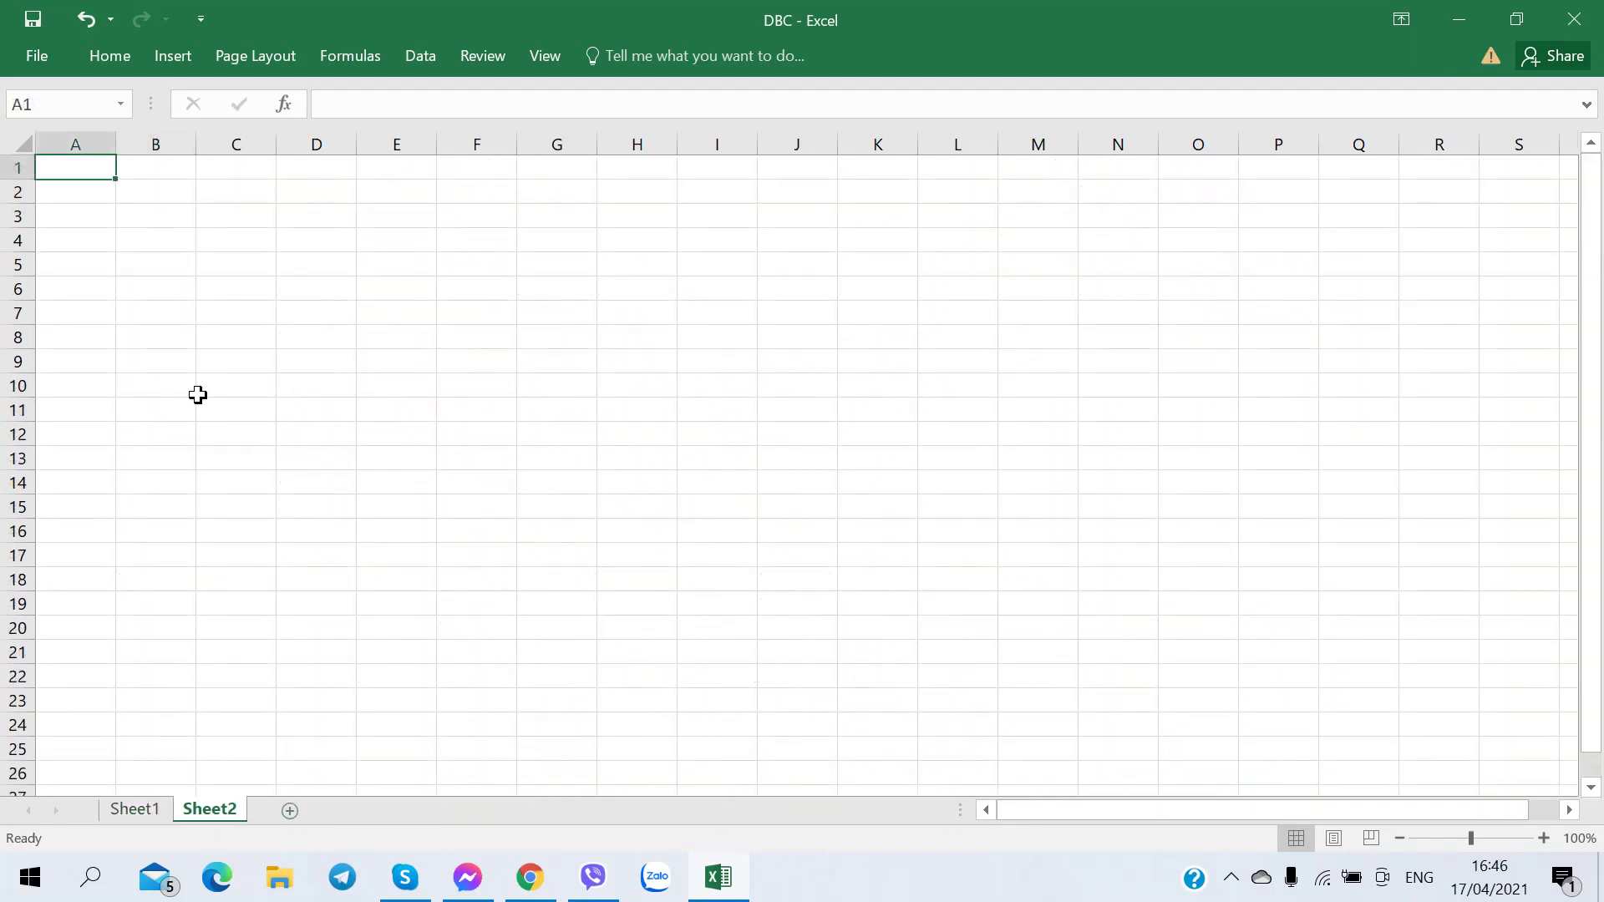
{"action": "key", "text": "ctrl+a"}
{"action": "left_click", "coordinate": [109, 53]}
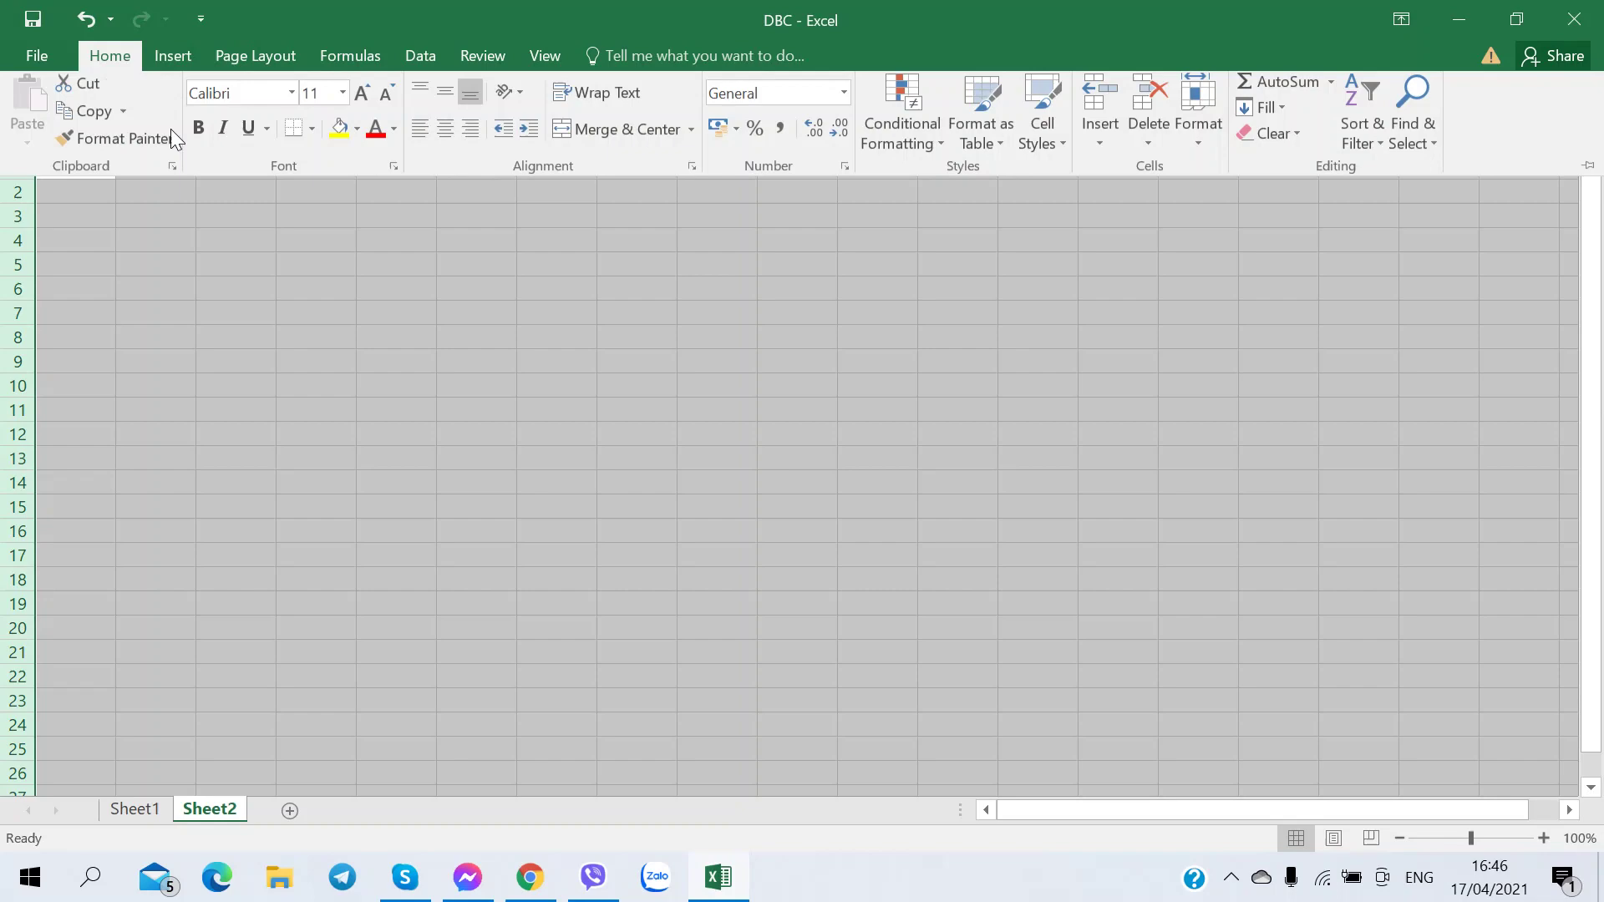
{"action": "left_click", "coordinate": [357, 134]}
{"action": "left_click", "coordinate": [343, 180]}
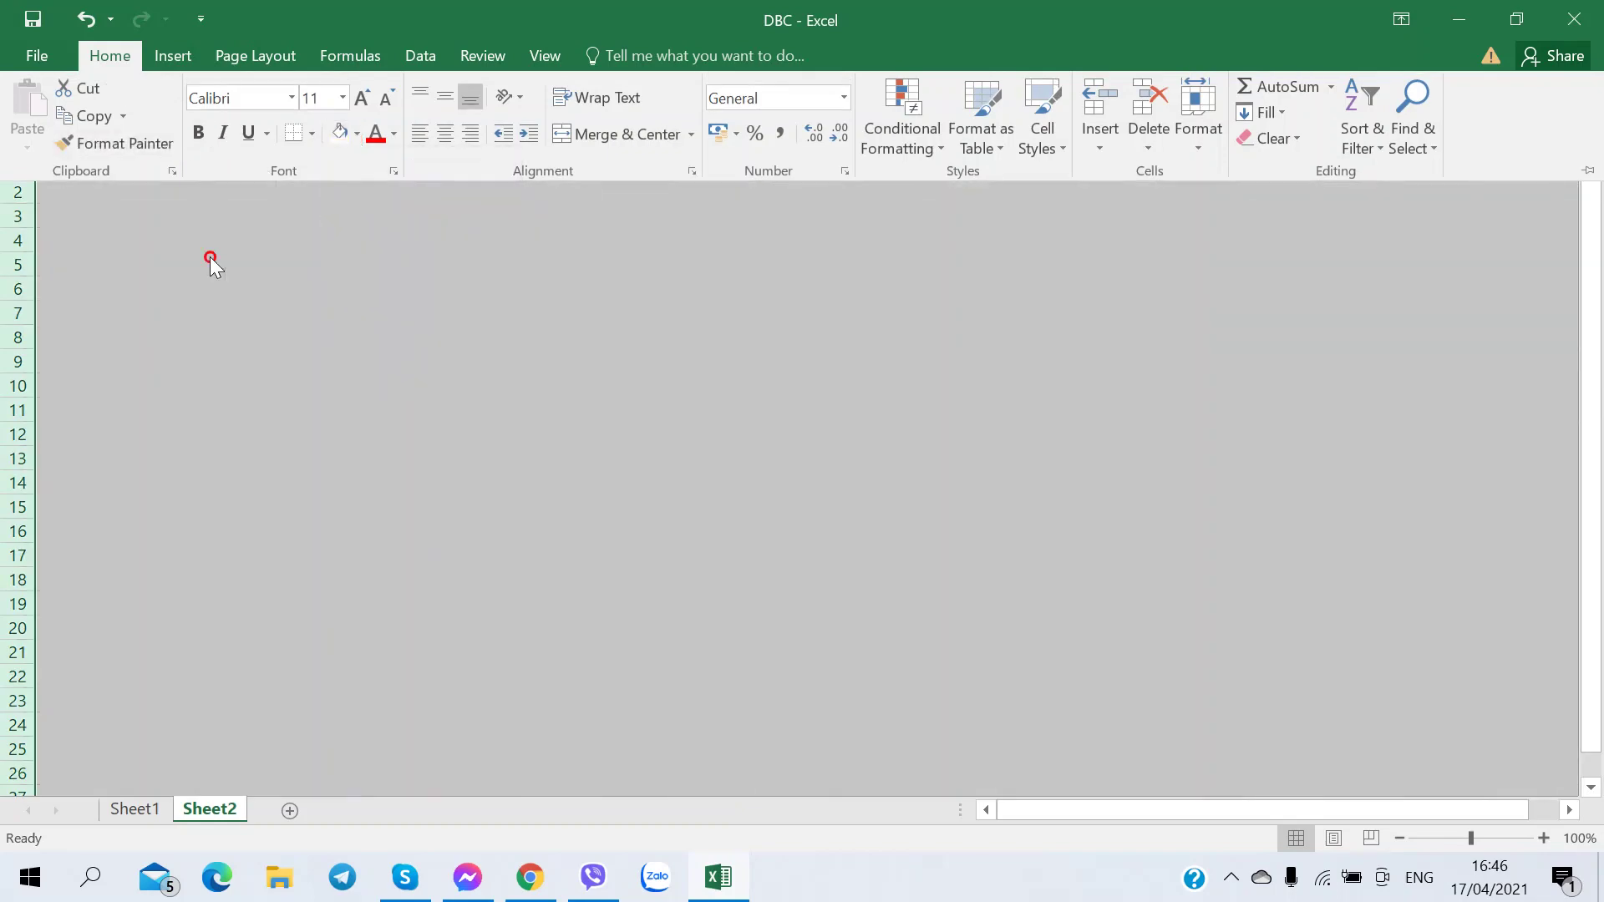
{"action": "left_click", "coordinate": [150, 187]}
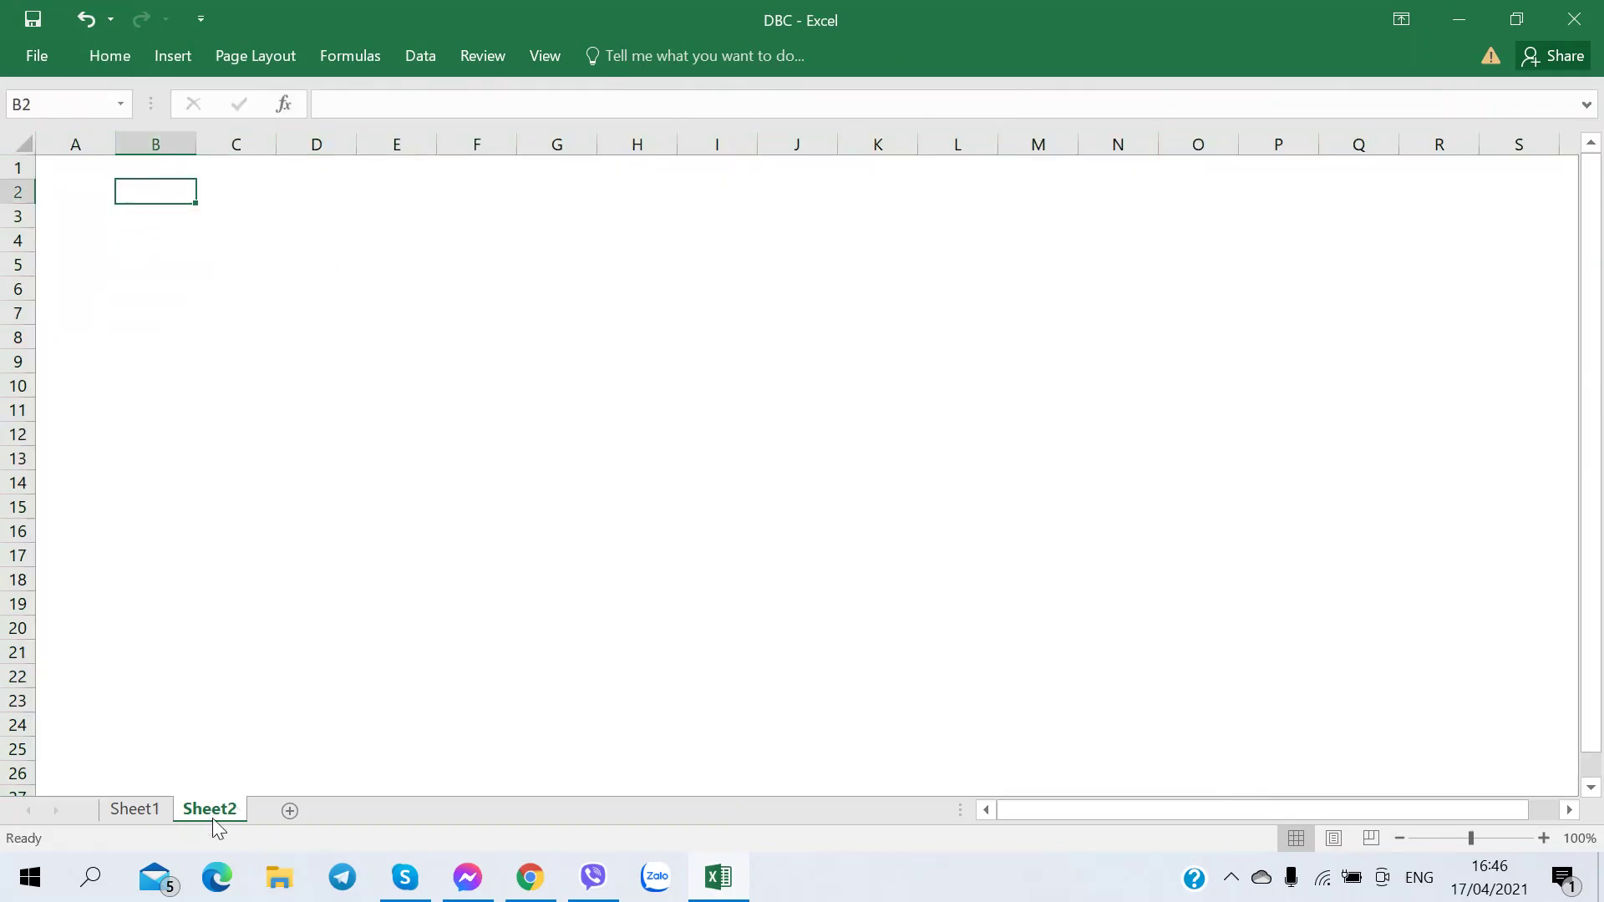
- Move the "Trong Ngành" block B47:P65 from Sheet1 to Sheet2, starting at cell B2
{"action": "left_click", "coordinate": [150, 808]}
{"action": "left_click", "coordinate": [167, 578]}
{"action": "scroll", "coordinate": [677, 664], "scroll_direction": "down", "scroll_amount": 4}
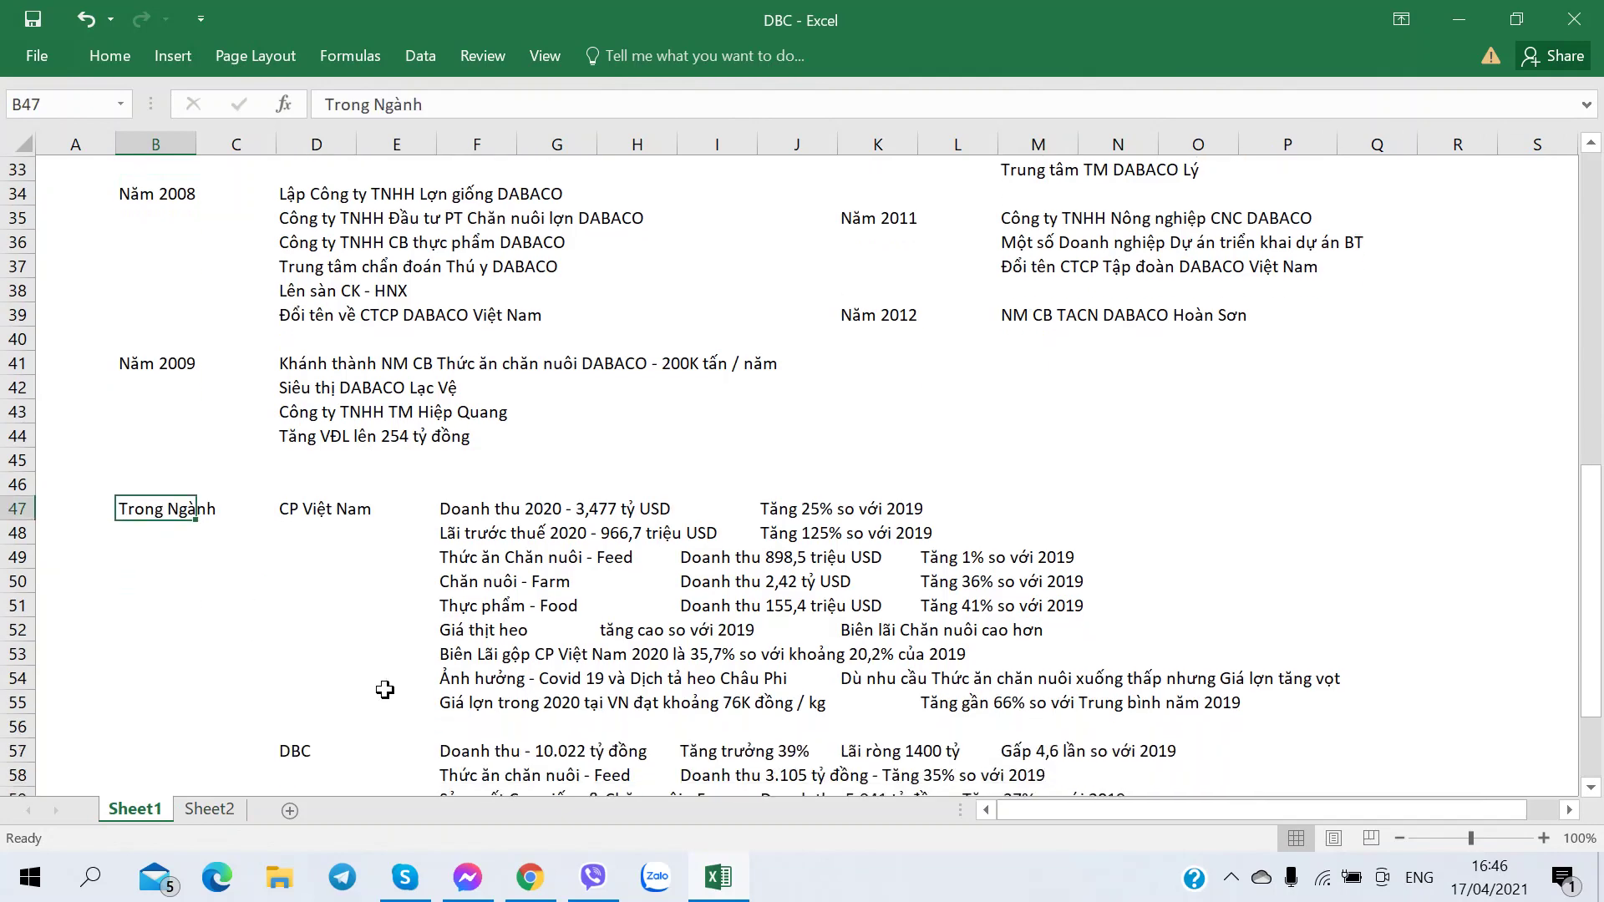
{"action": "scroll", "coordinate": [676, 664], "scroll_direction": "down", "scroll_amount": 1}
{"action": "left_click", "coordinate": [1271, 660], "text": "shift"}
{"action": "key", "text": "ctrl+c"}
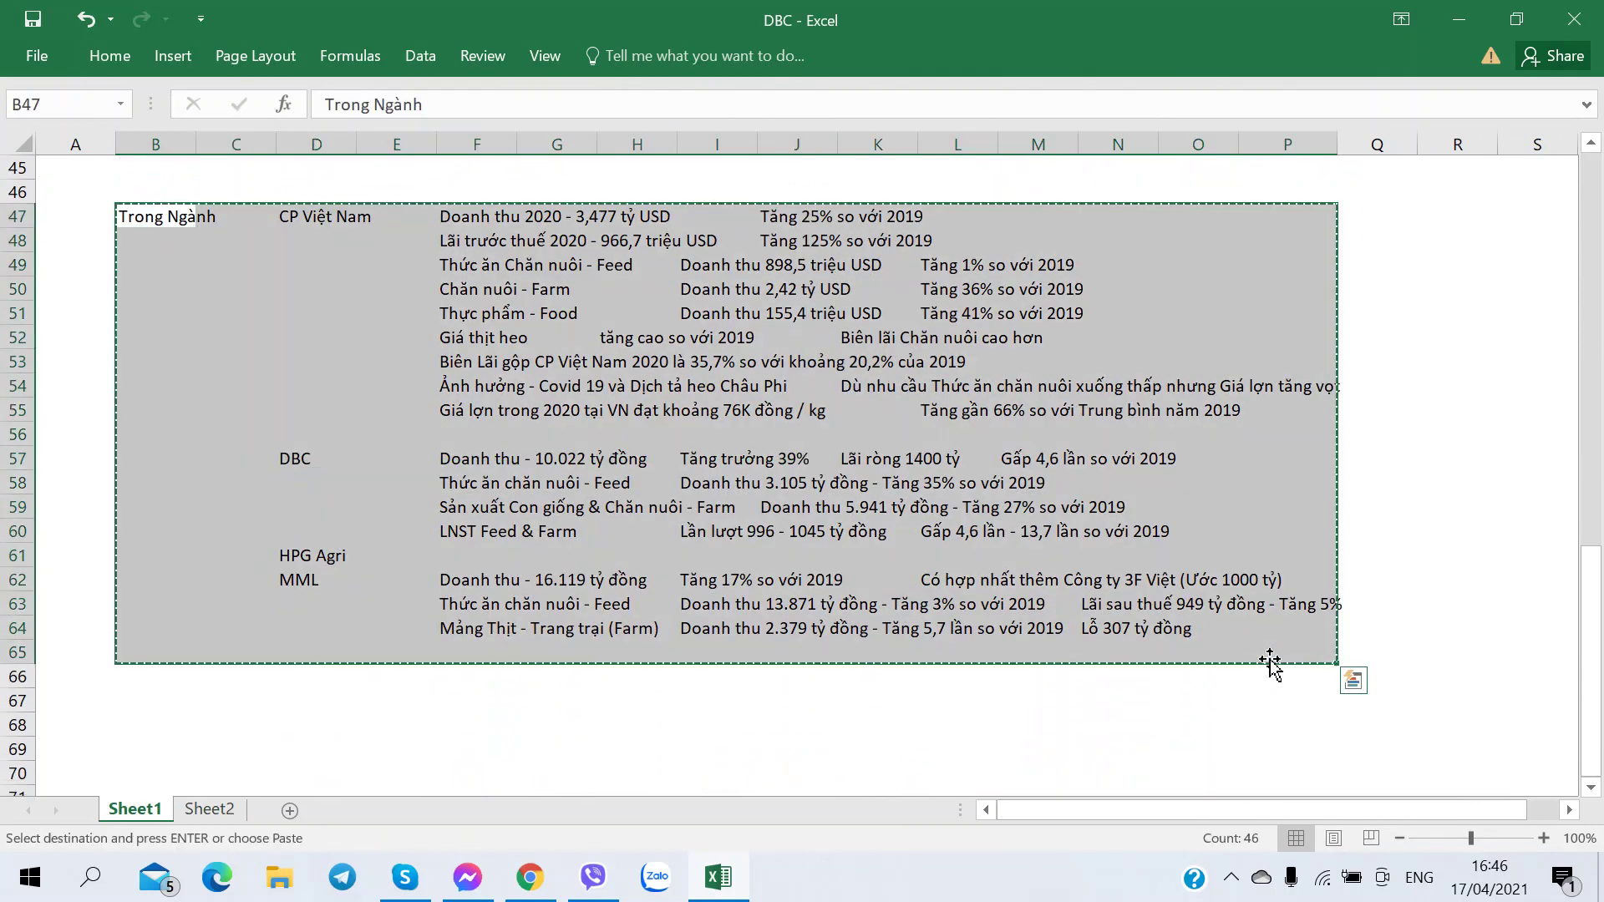
{"action": "key", "text": "ctrl+Page_Down"}
{"action": "key", "text": "ctrl+v"}
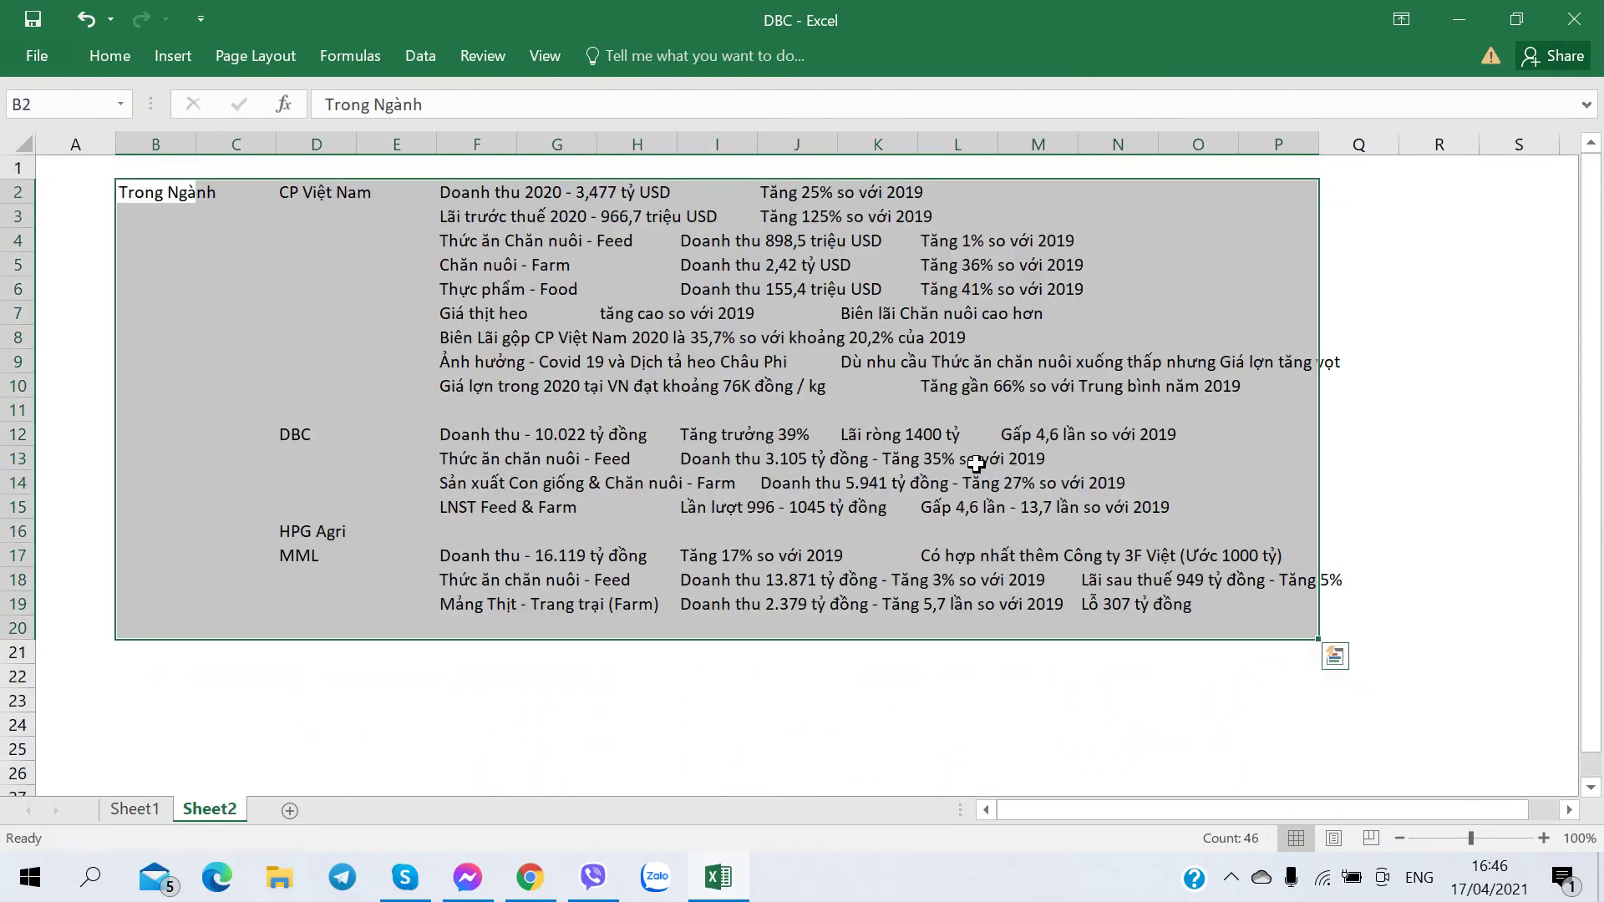
{"action": "key", "text": "ctrl+Page_Up"}
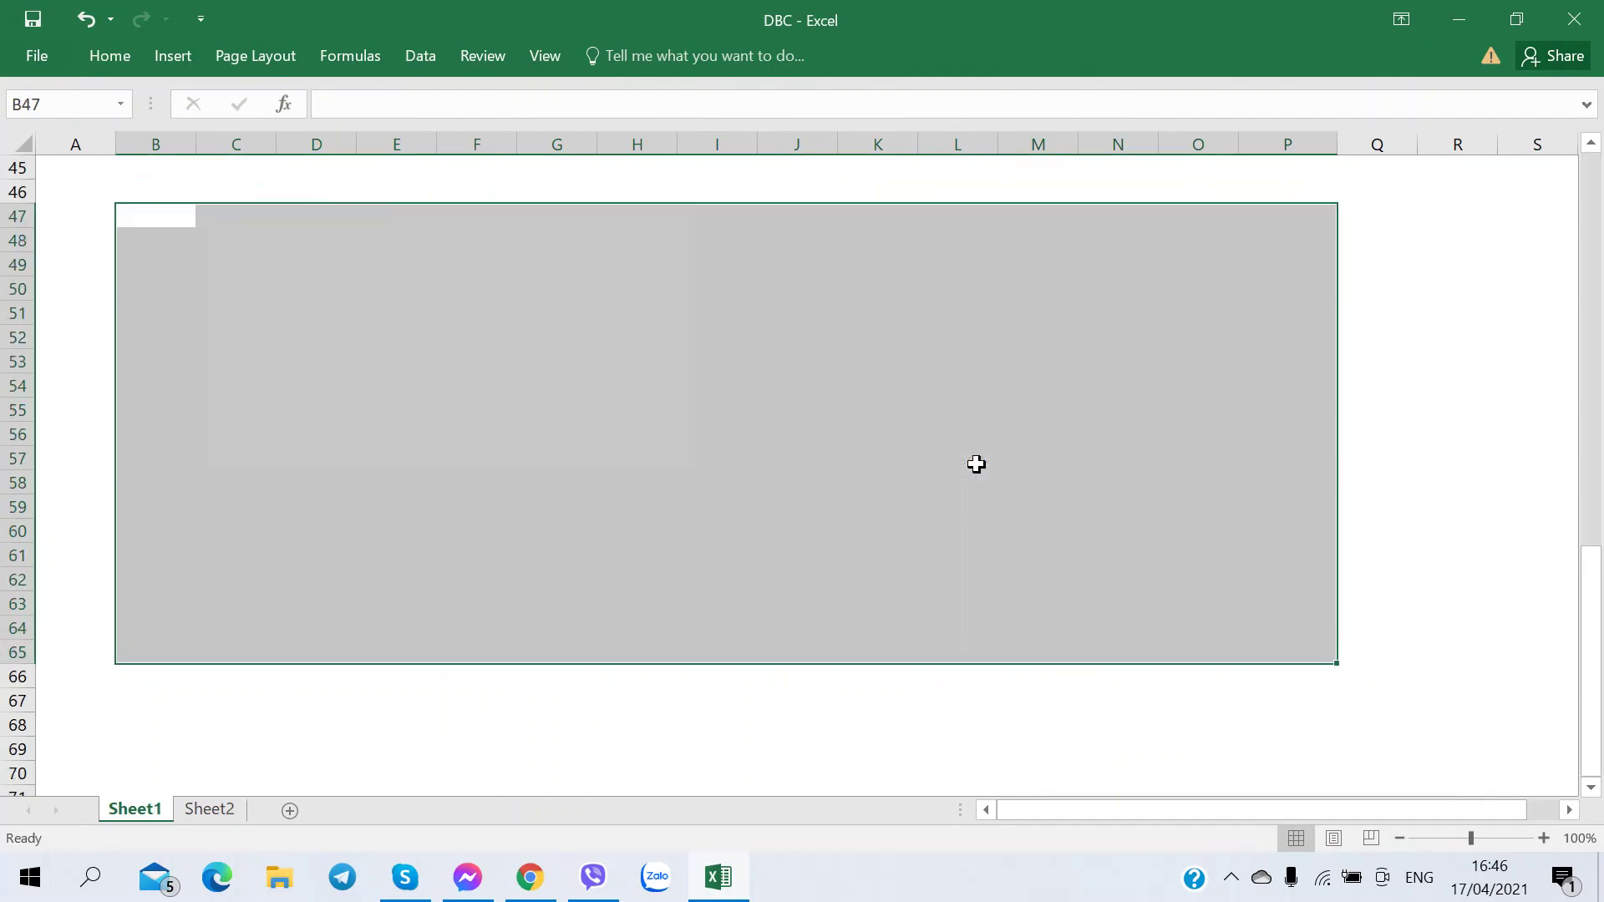
- Rename Sheet2 as "Thông tin Ngành"
{"action": "left_click", "coordinate": [211, 808]}
{"action": "type", "text": "Thông tin"}
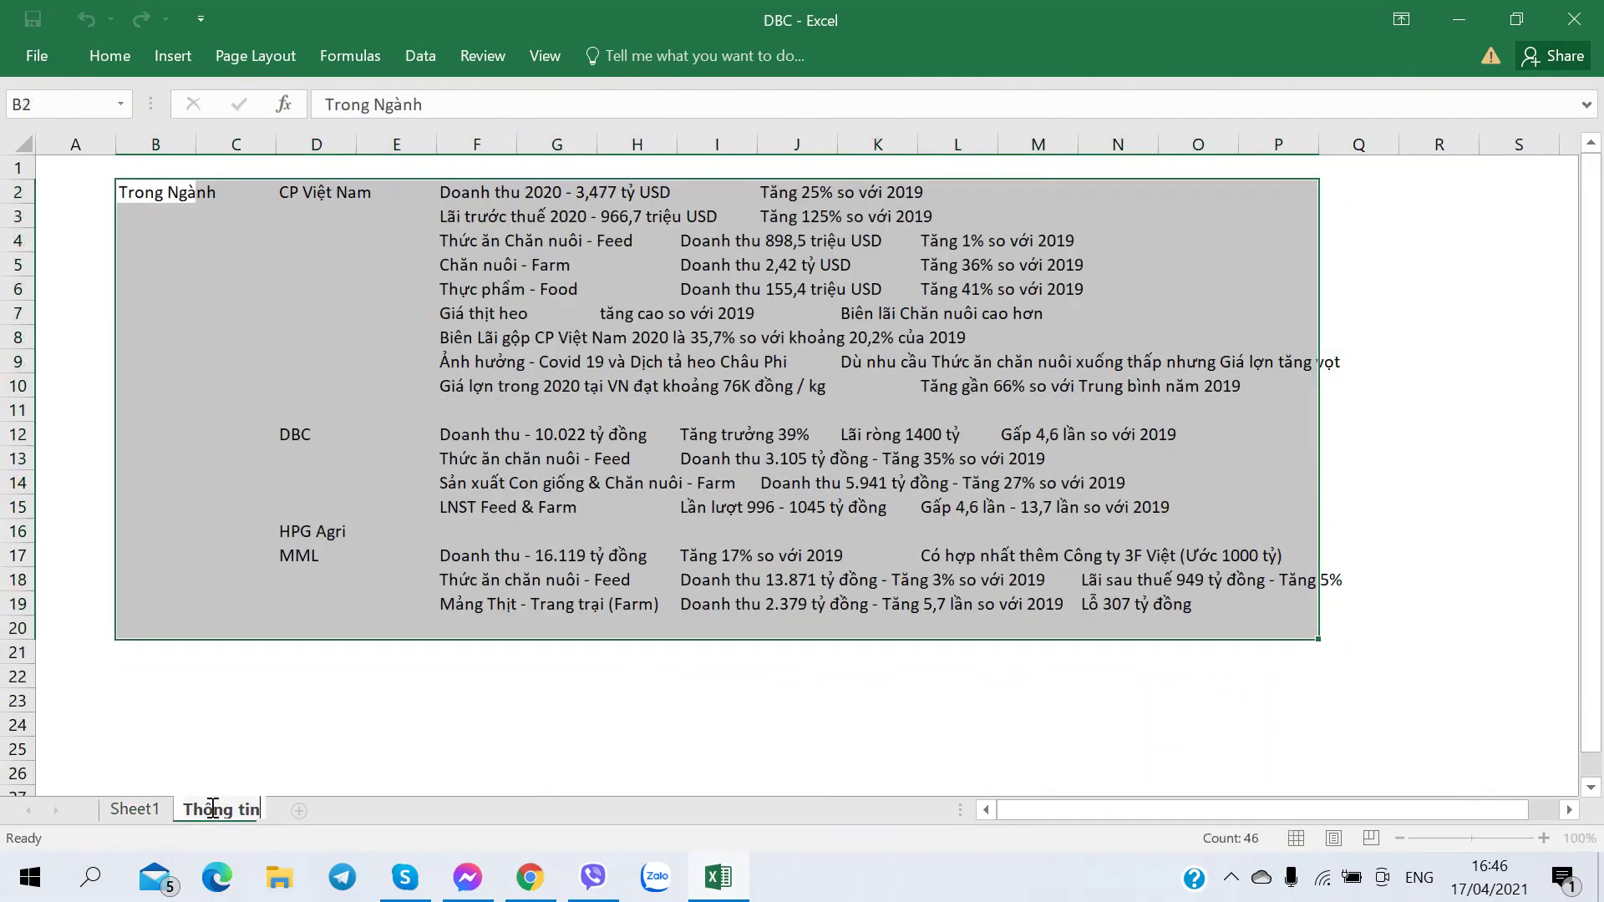
{"action": "type", "text": " Nganhf"}
{"action": "left_click", "coordinate": [164, 729]}
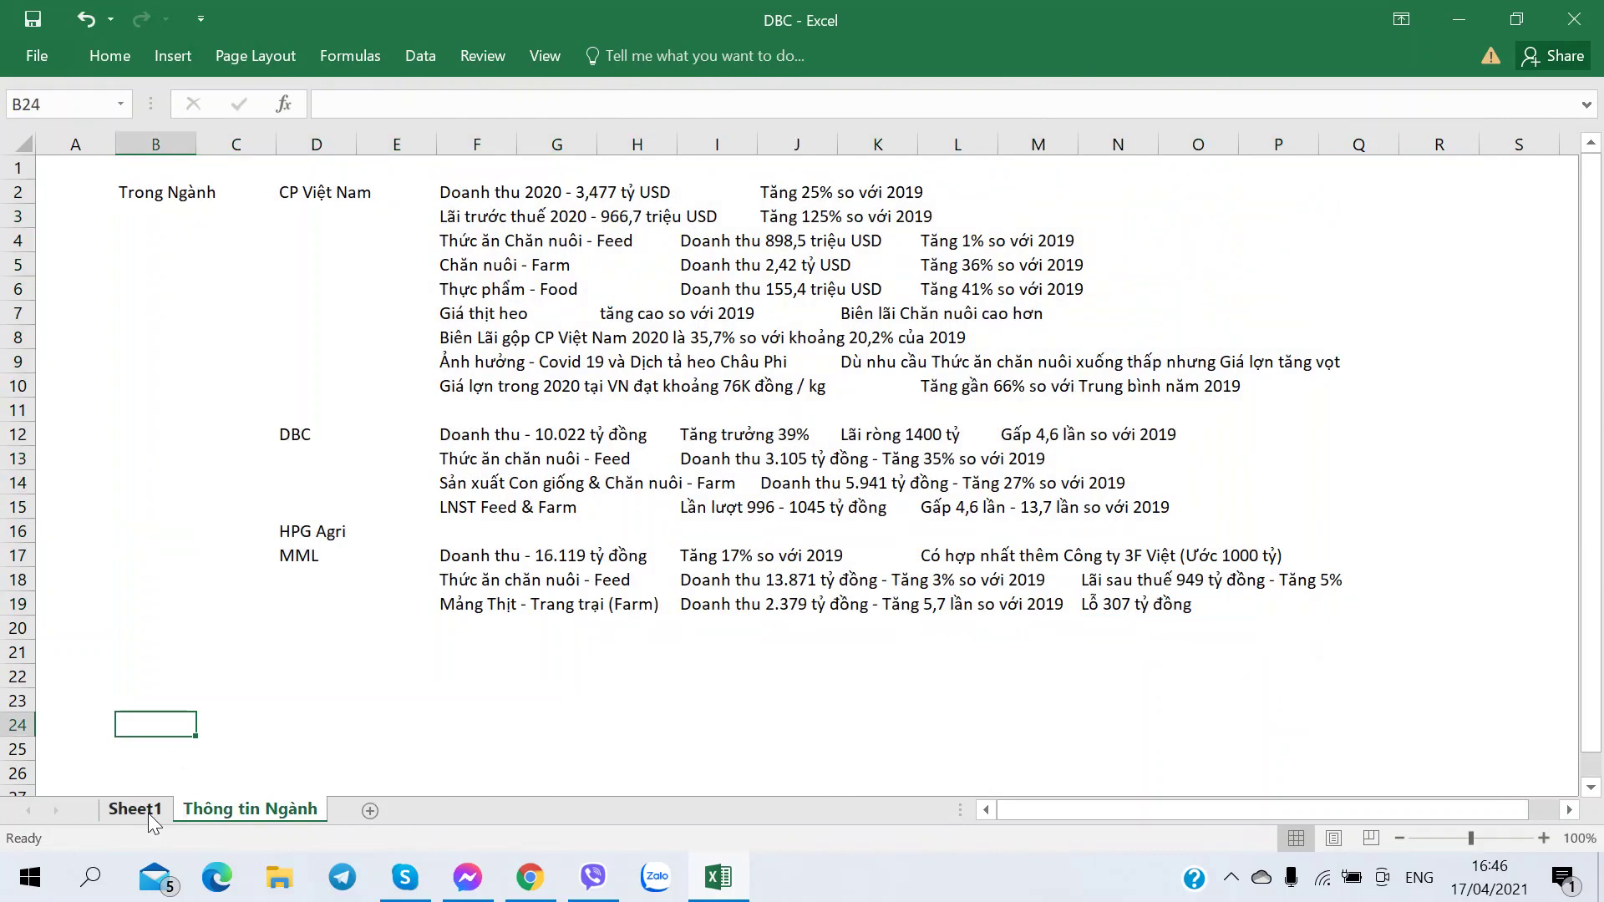
- Rename Sheet1 as "DBC" and check the industry notes sheet
{"action": "double_click", "coordinate": [147, 812]}
{"action": "type", "text": "DBC"}
{"action": "left_click", "coordinate": [211, 695]}
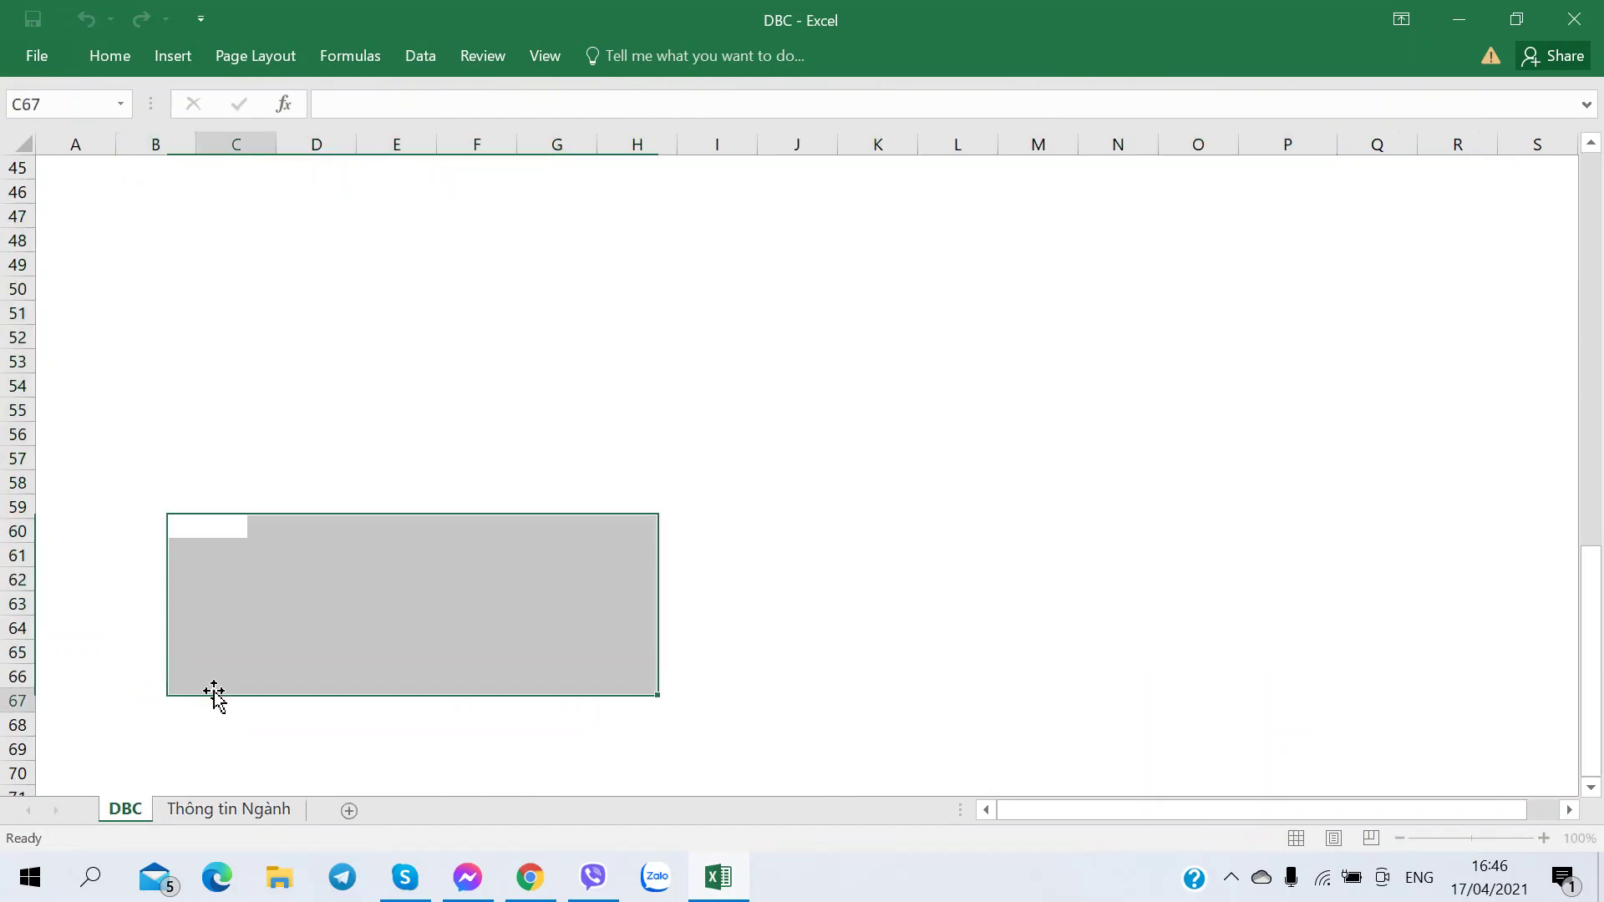
{"action": "left_click", "coordinate": [243, 339]}
{"action": "key", "text": "ctrl+Page_Down"}
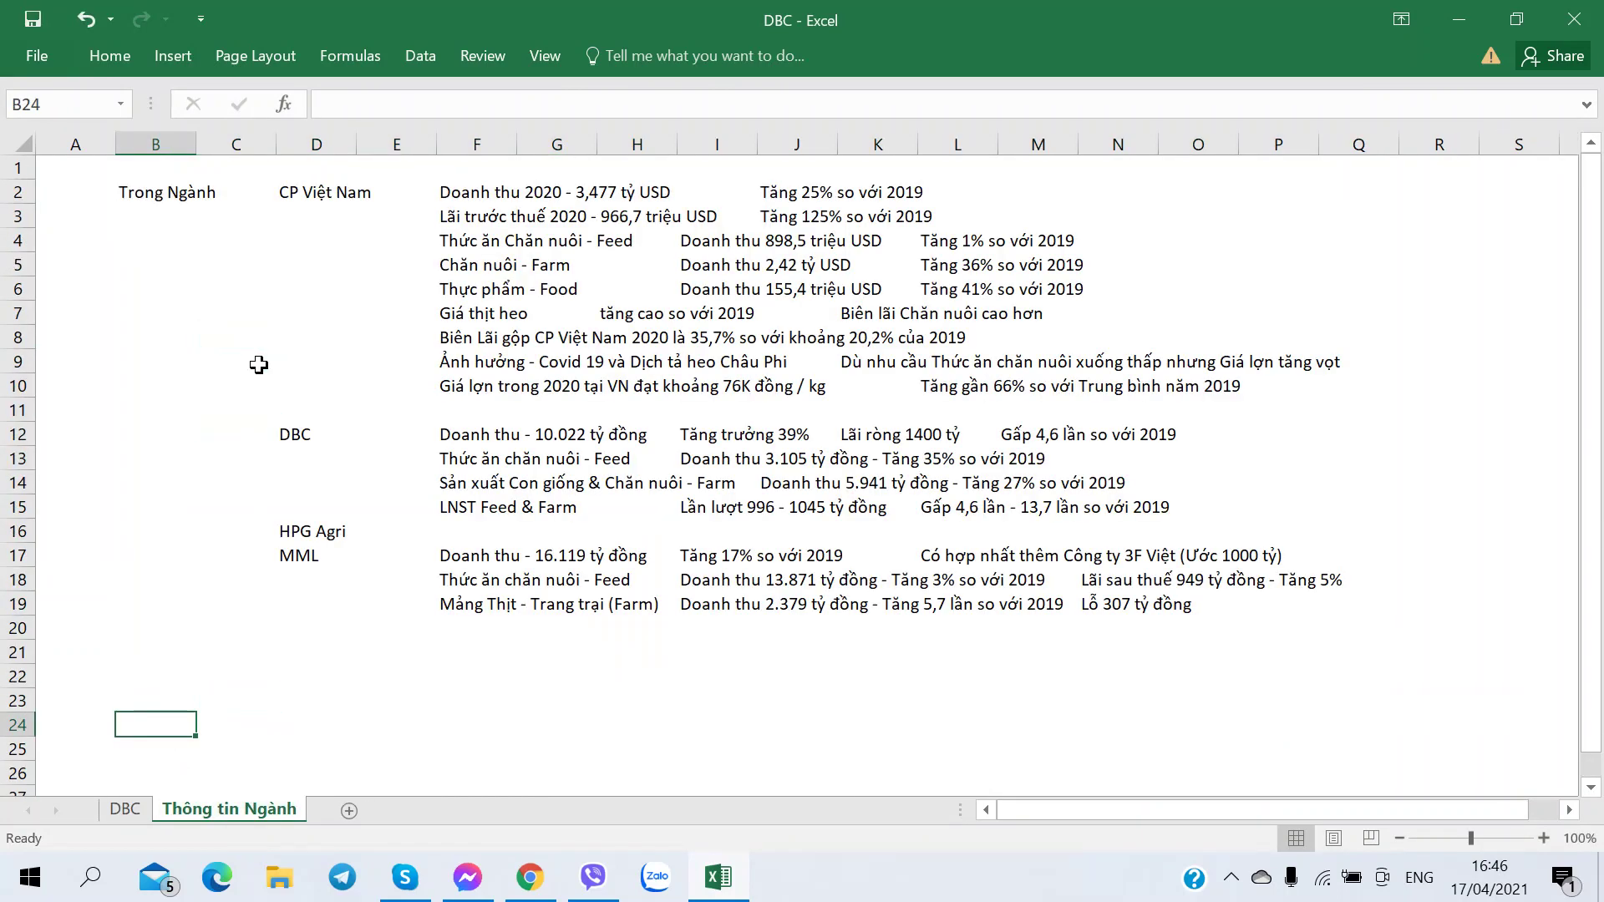
- On the DBC sheet, copy the "Năm 2012" label from K39 to K41 and change the copy to "Năm 2013"
{"action": "key", "text": "ctrl+Page_Up"}
{"action": "scroll", "coordinate": [252, 362], "scroll_direction": "up", "scroll_amount": 2}
{"action": "scroll", "coordinate": [252, 362], "scroll_direction": "up", "scroll_amount": 1}
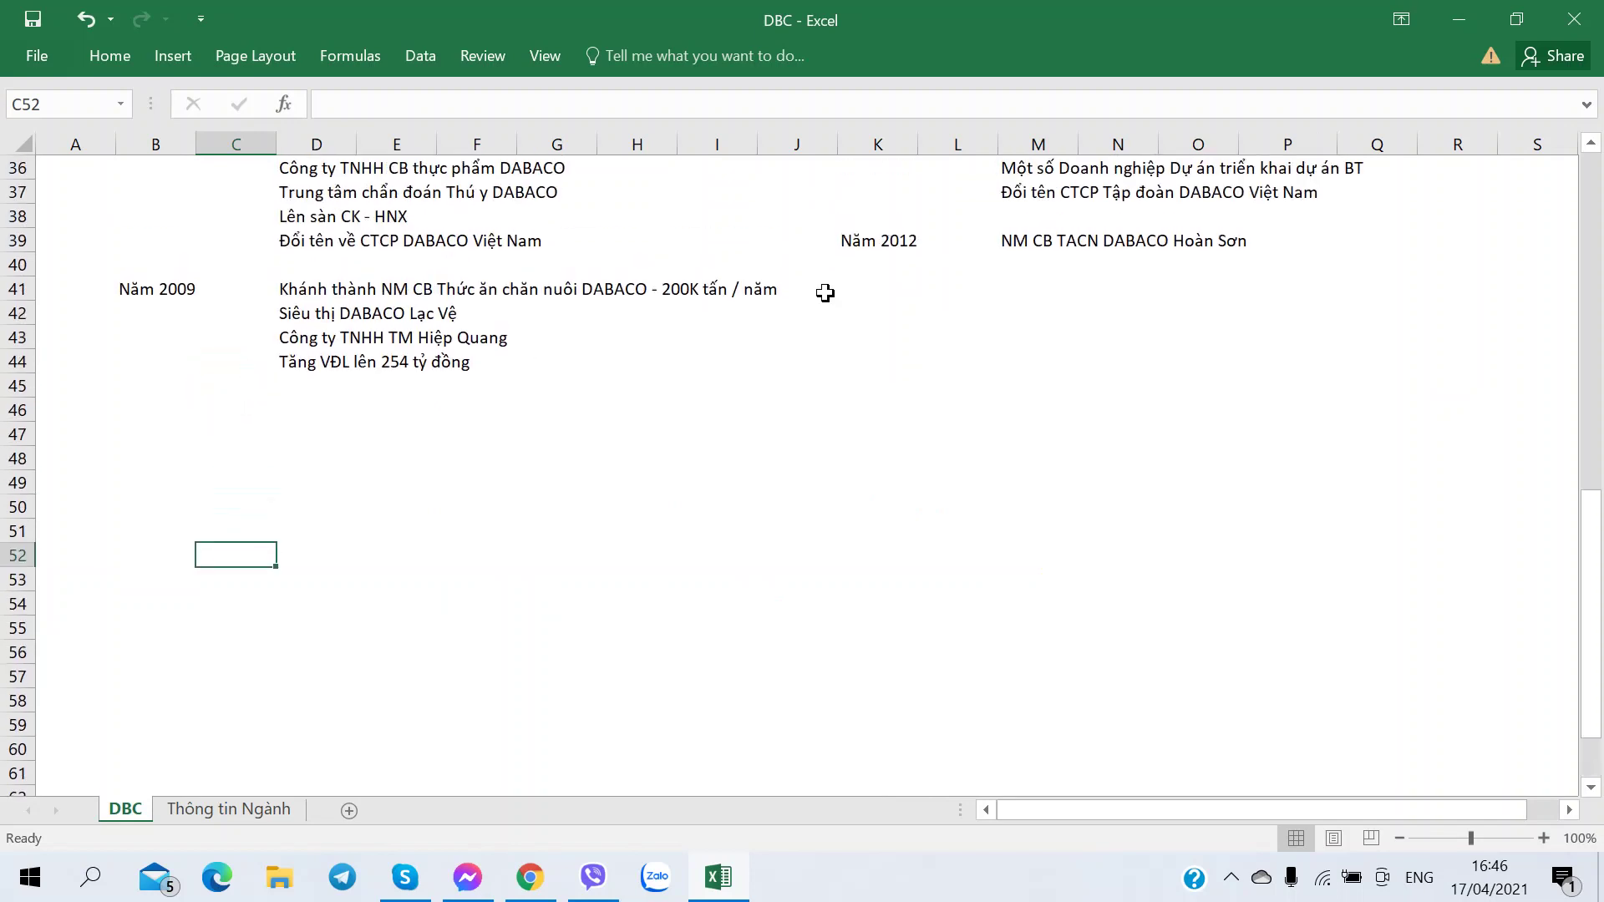
{"action": "left_click", "coordinate": [878, 241]}
{"action": "key", "text": "ctrl+c"}
{"action": "left_click", "coordinate": [877, 289]}
{"action": "key", "text": "ctrl+v"}
{"action": "scroll", "coordinate": [956, 408], "scroll_direction": "up", "scroll_amount": 1}
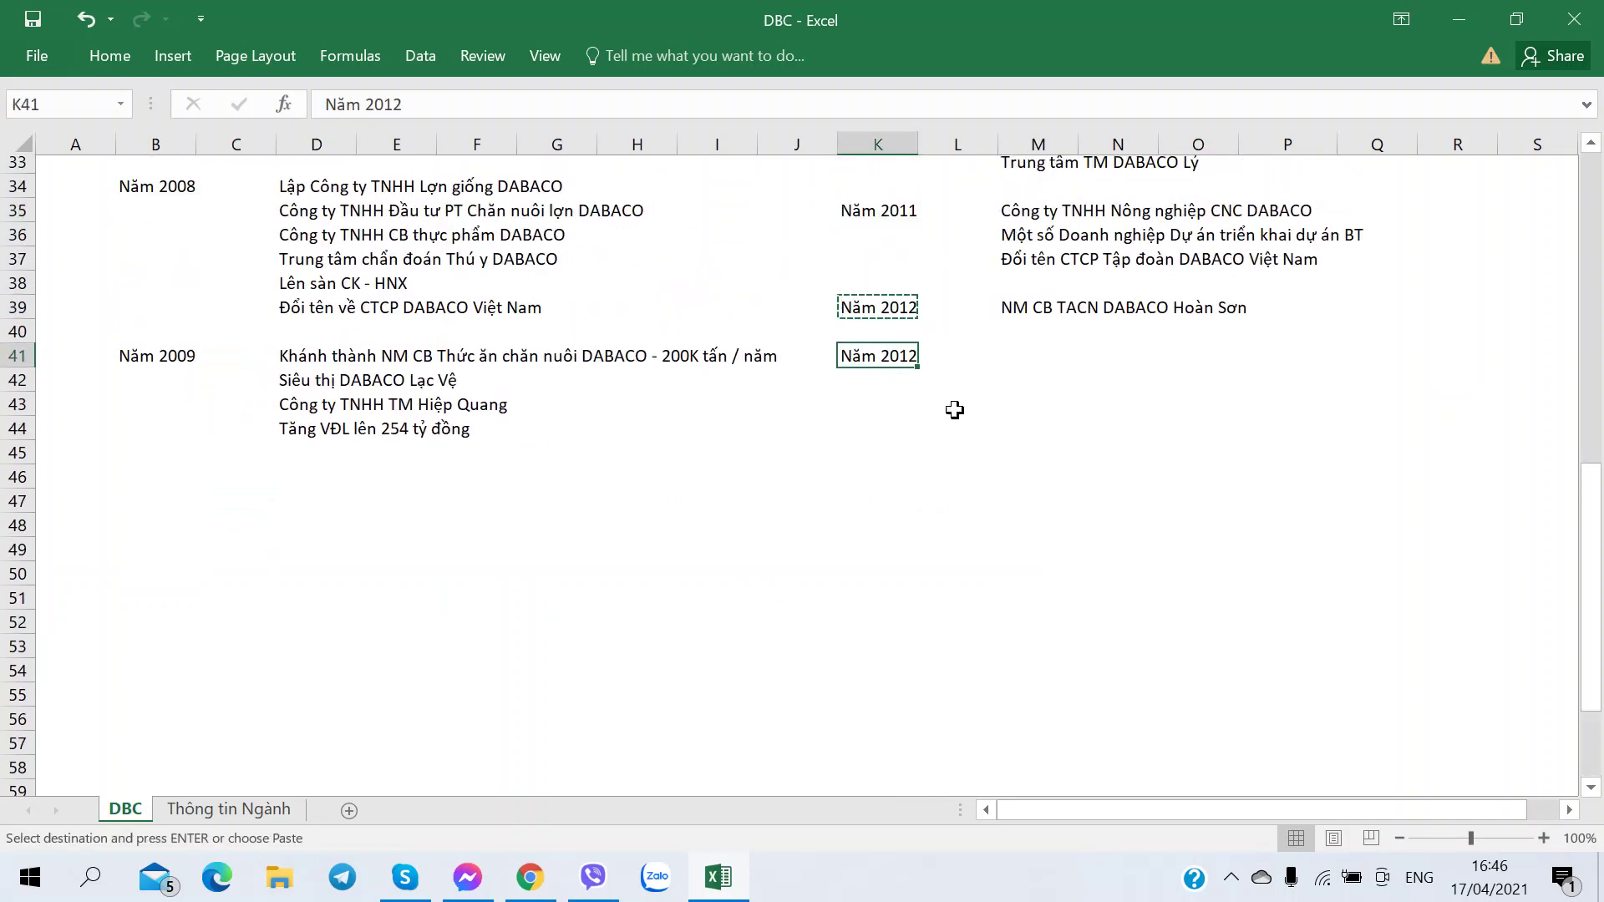
{"action": "key", "text": "F2"}
{"action": "key", "text": "BackSpace"}
{"action": "type", "text": "3"}
{"action": "key", "text": "Tab"}
{"action": "key", "text": "Tab"}
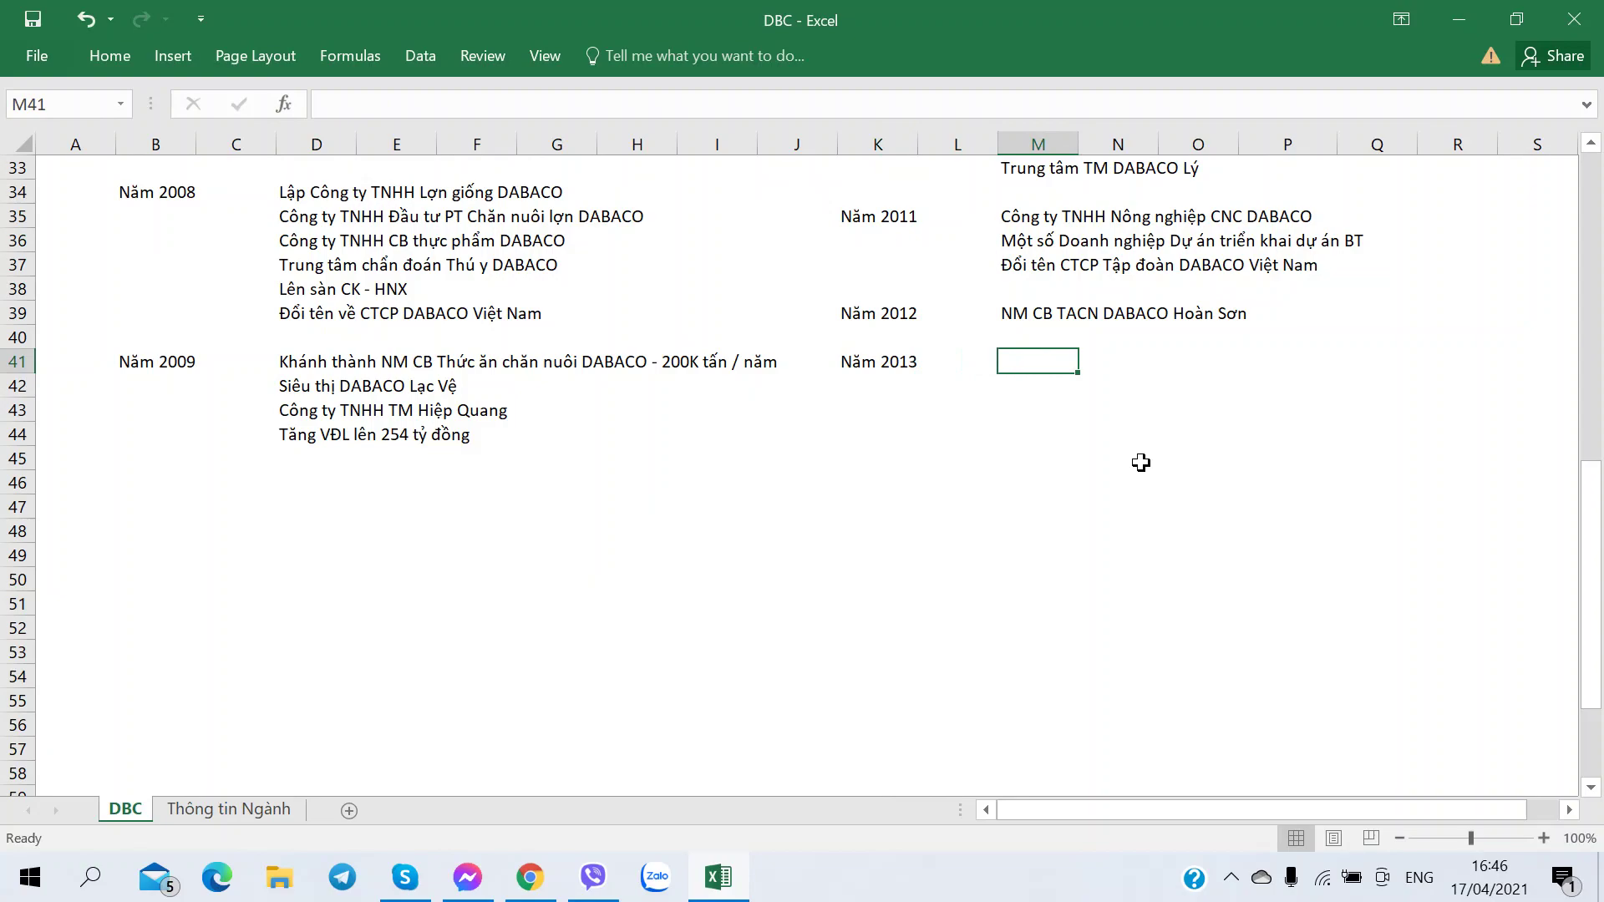
- Switch to the annual report PDF in Chrome, view the company history timeline from 2013 onward, and return to the DBC workbook in Excel
{"action": "key", "text": "alt+Tab"}
{"action": "scroll", "coordinate": [845, 380], "scroll_direction": "up", "scroll_amount": 8}
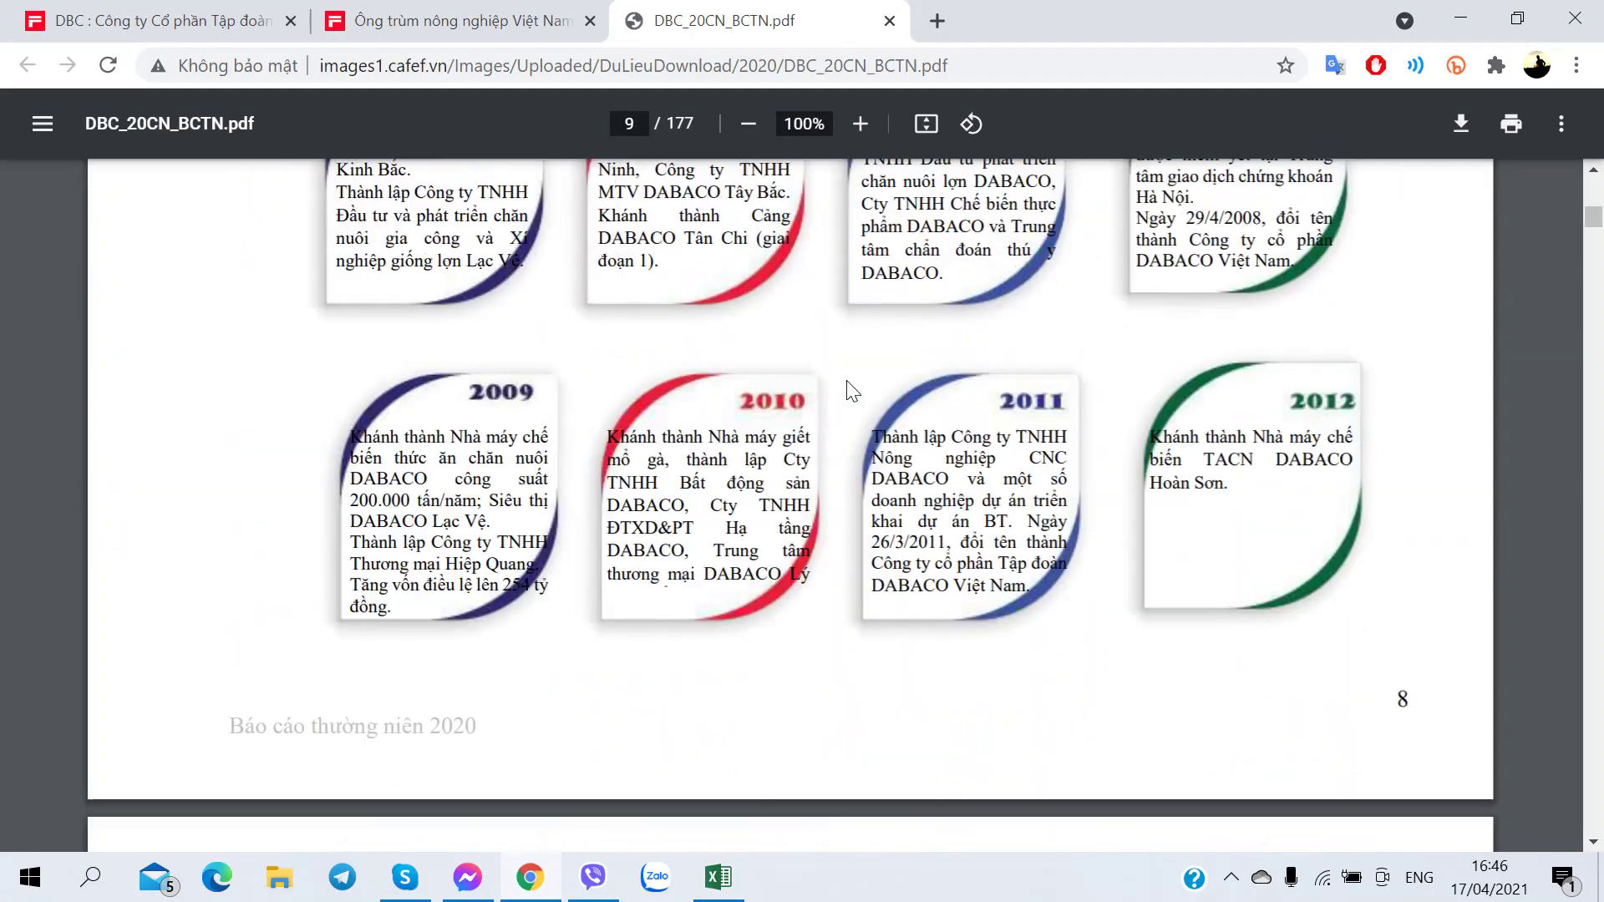
{"action": "scroll", "coordinate": [846, 379], "scroll_direction": "down", "scroll_amount": 10}
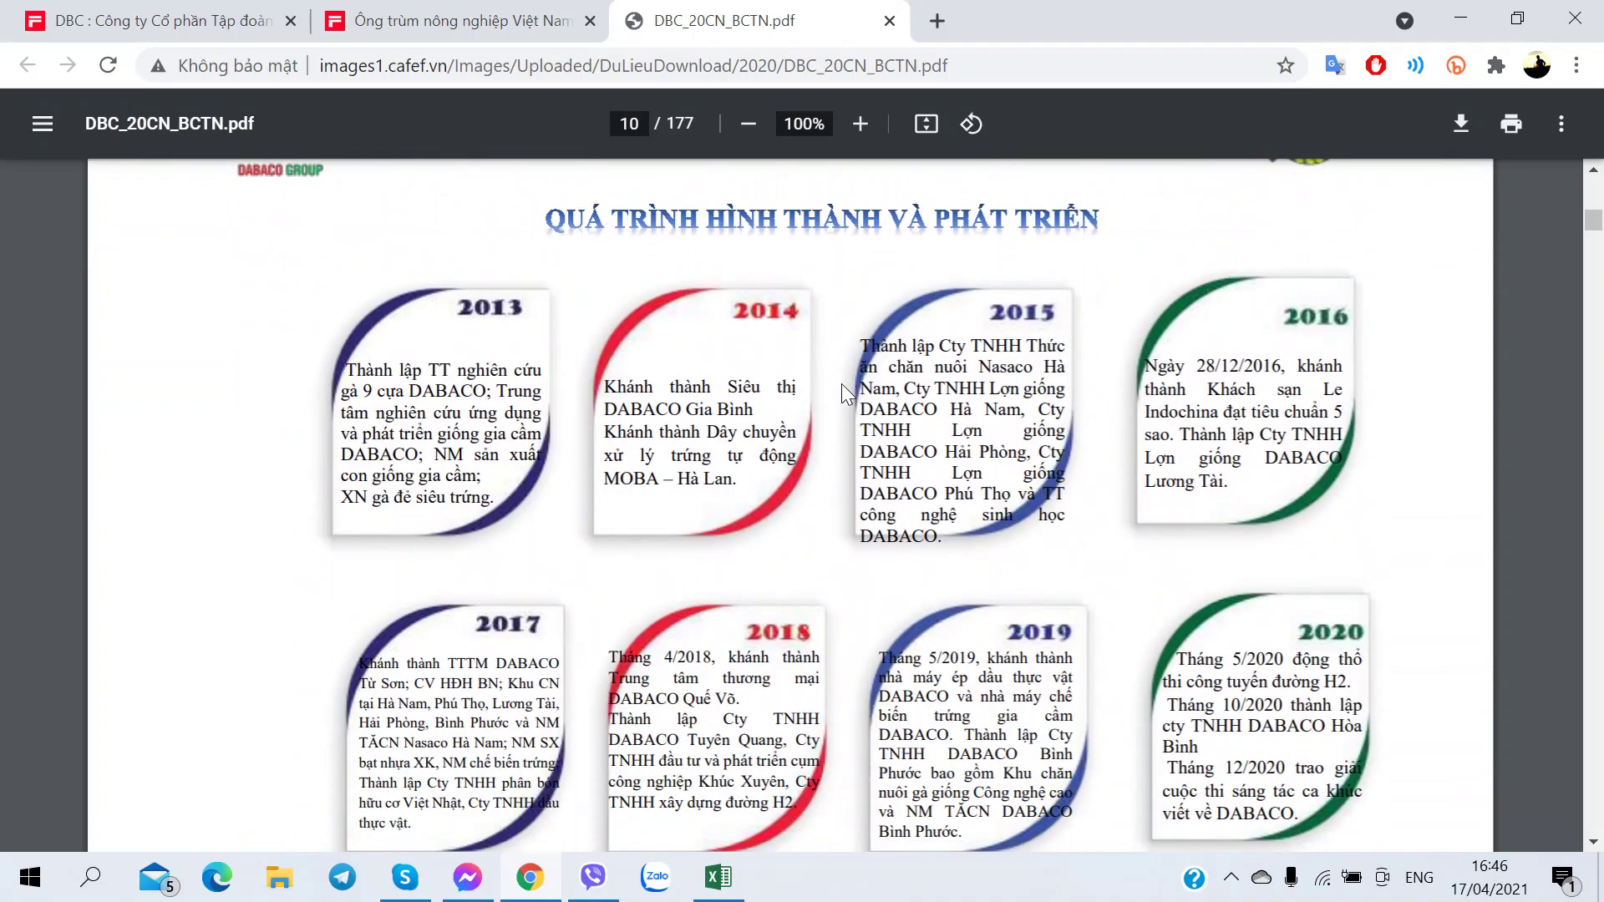
{"action": "key", "text": "alt+Tab"}
{"action": "scroll", "coordinate": [840, 383], "scroll_direction": "up", "scroll_amount": 1}
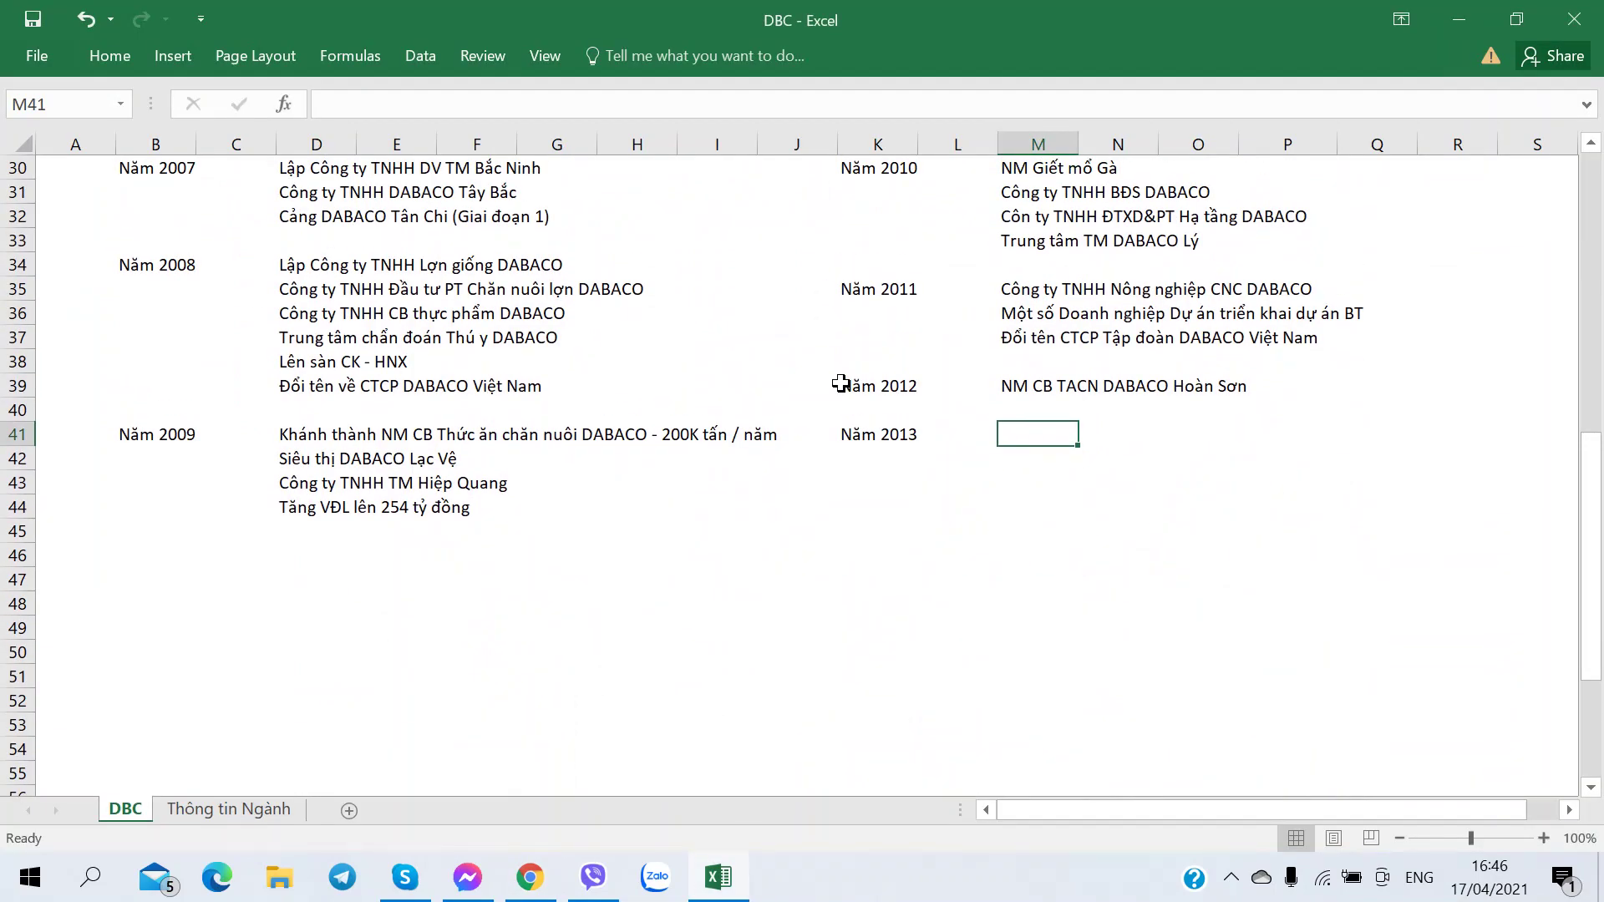